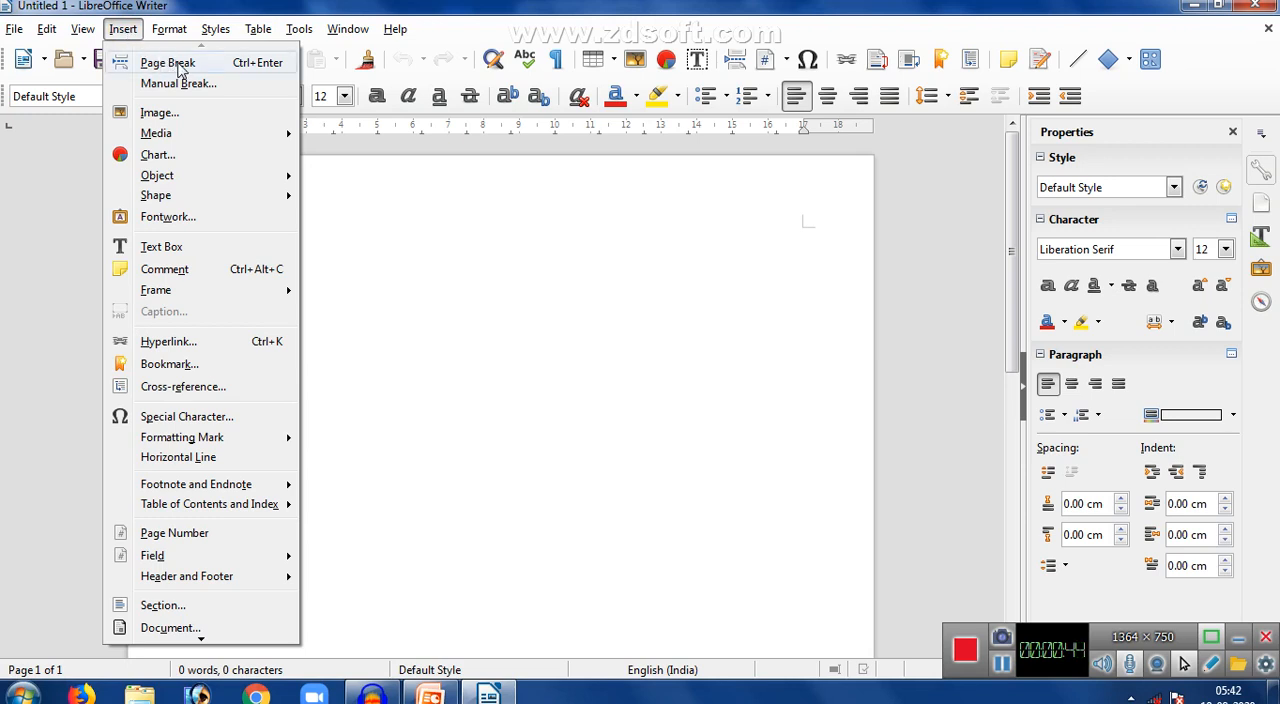
- Insert a page break at the start of the blank document
left_click(474, 253)
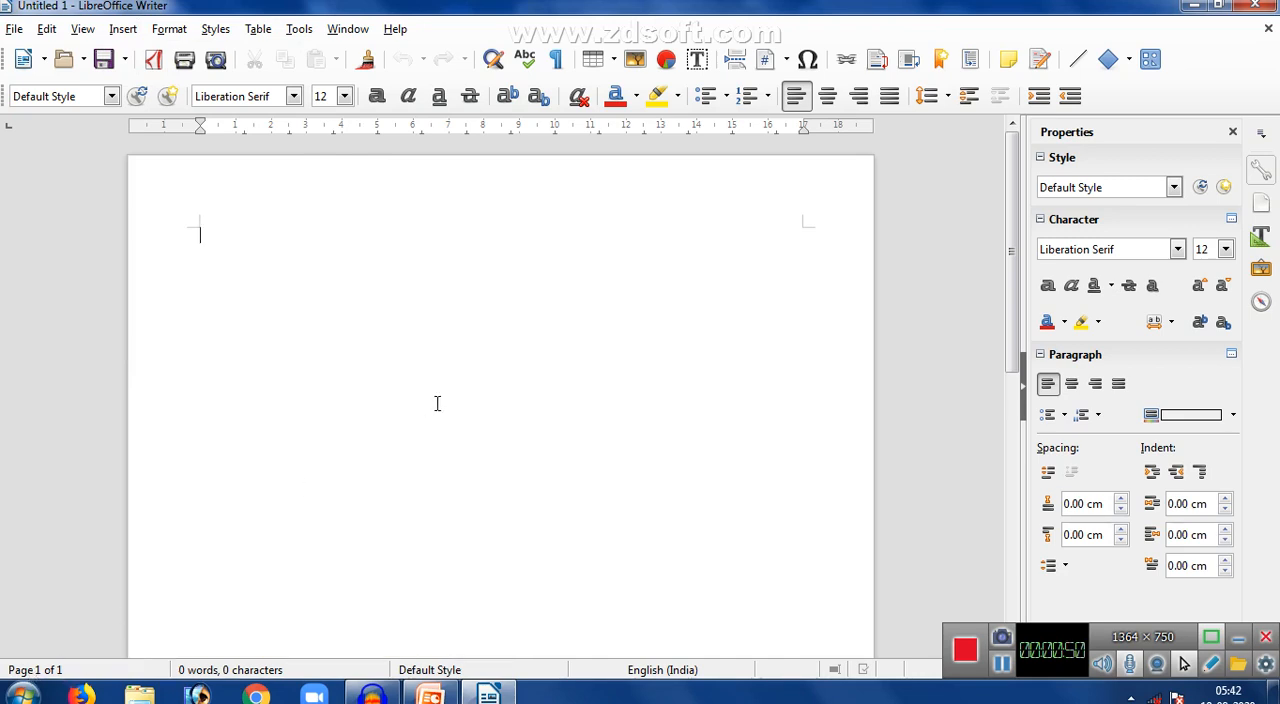
left_click(122, 30)
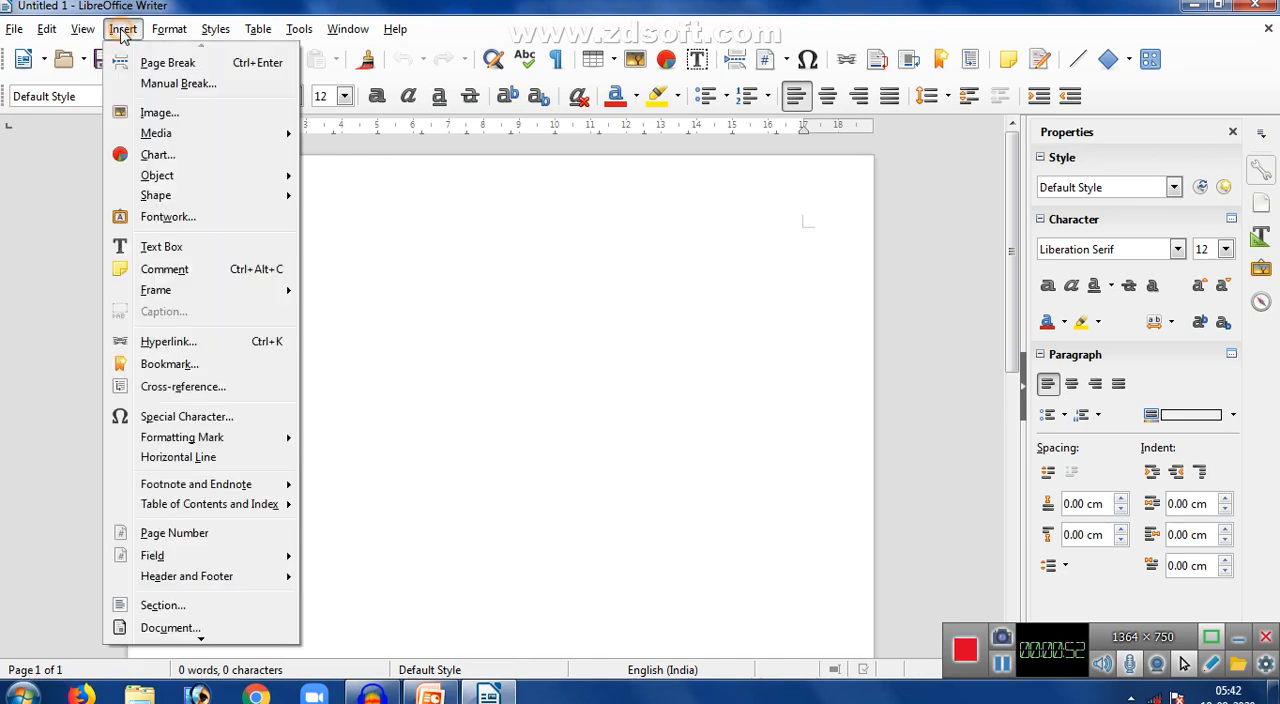
left_click(160, 62)
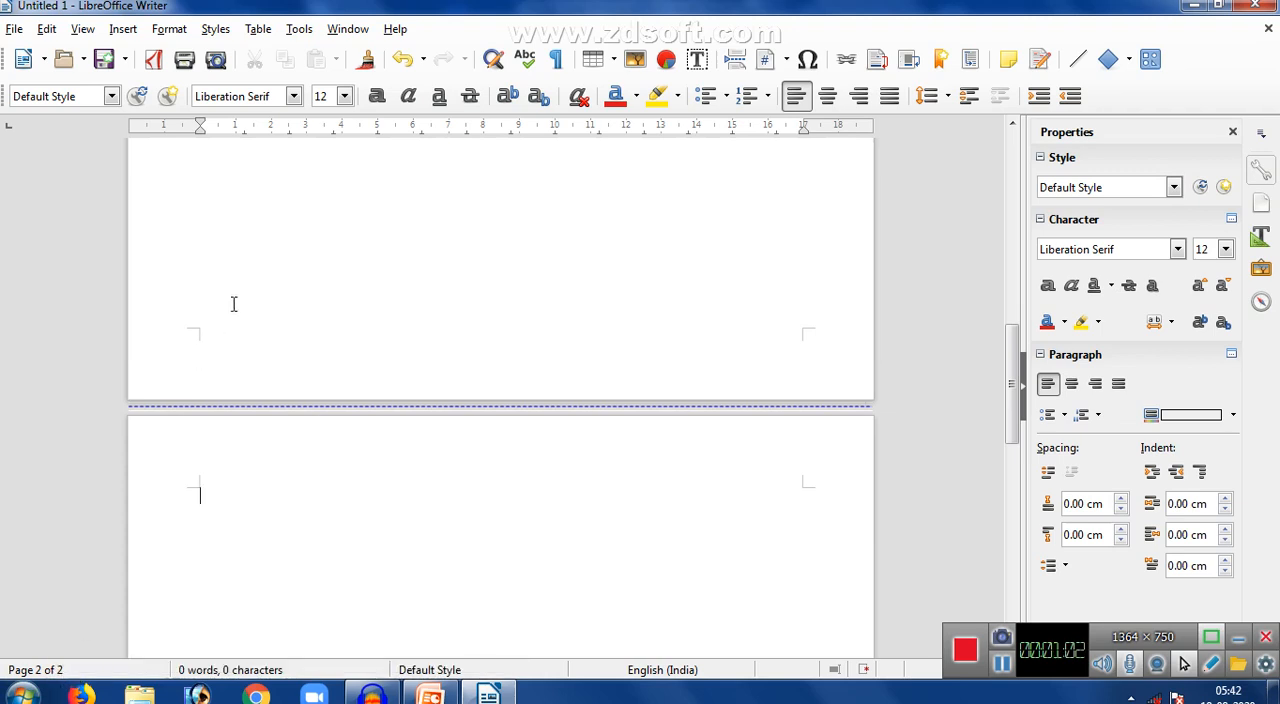
- Insert the photo of a laptop on a white chair from the Pictures library at the start of the first page
left_click_drag(1013, 372, 1000, 178)
left_click(641, 198)
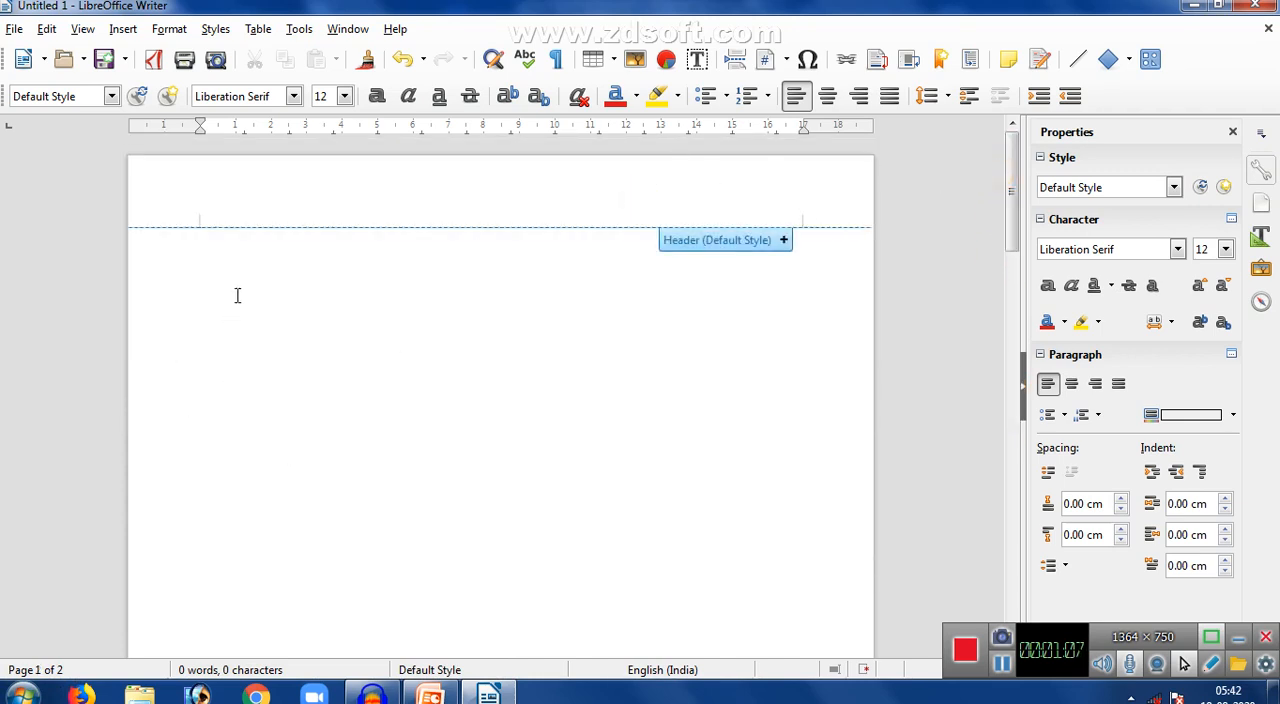
left_click(128, 32)
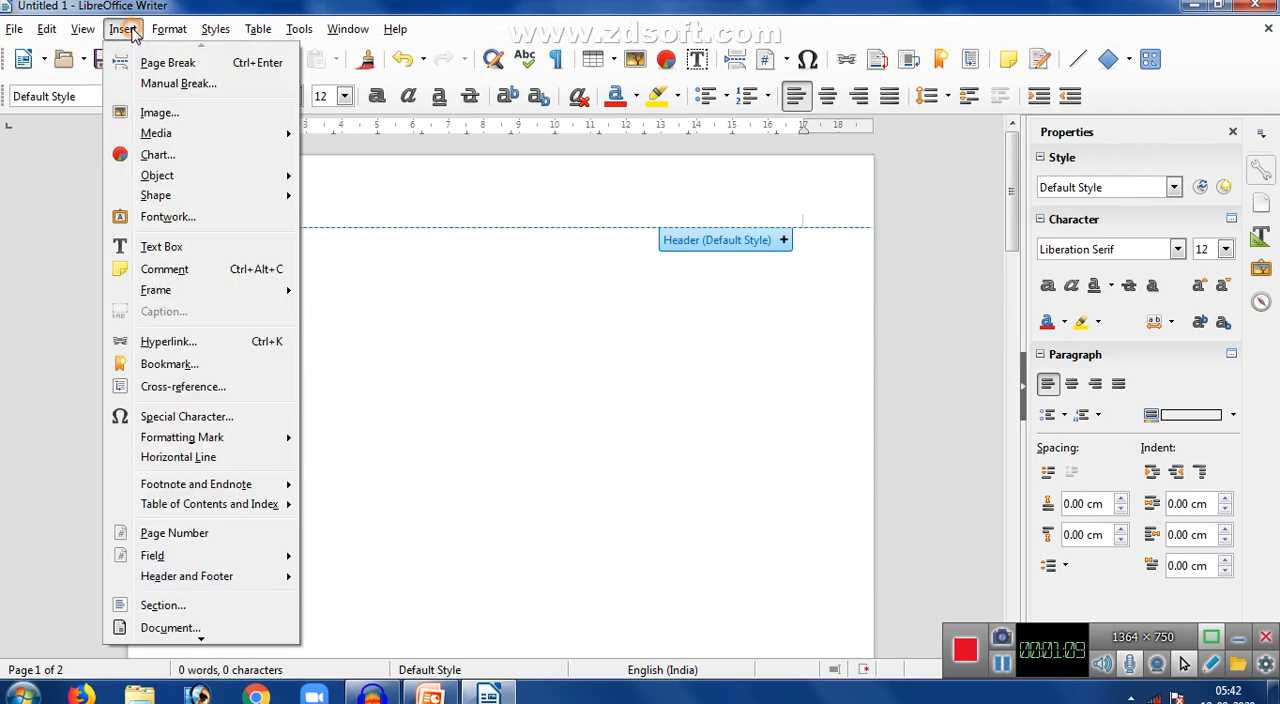
left_click(155, 113)
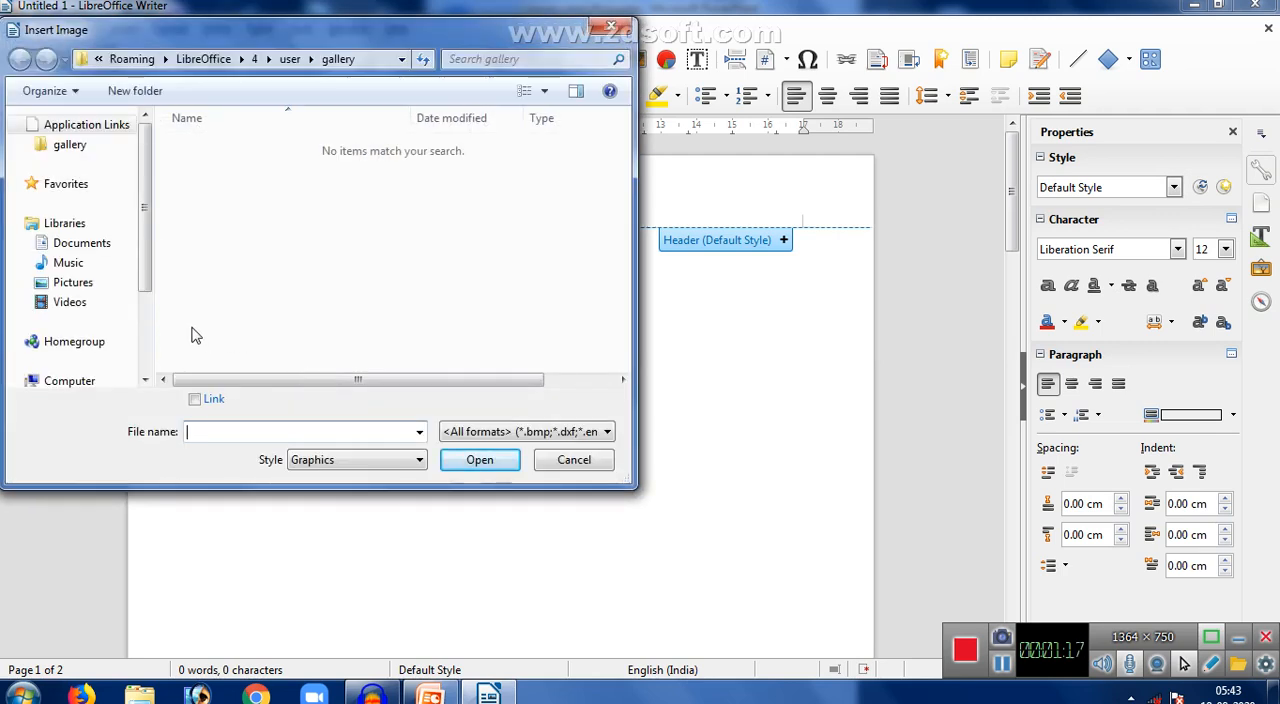
left_click_drag(146, 227, 149, 286)
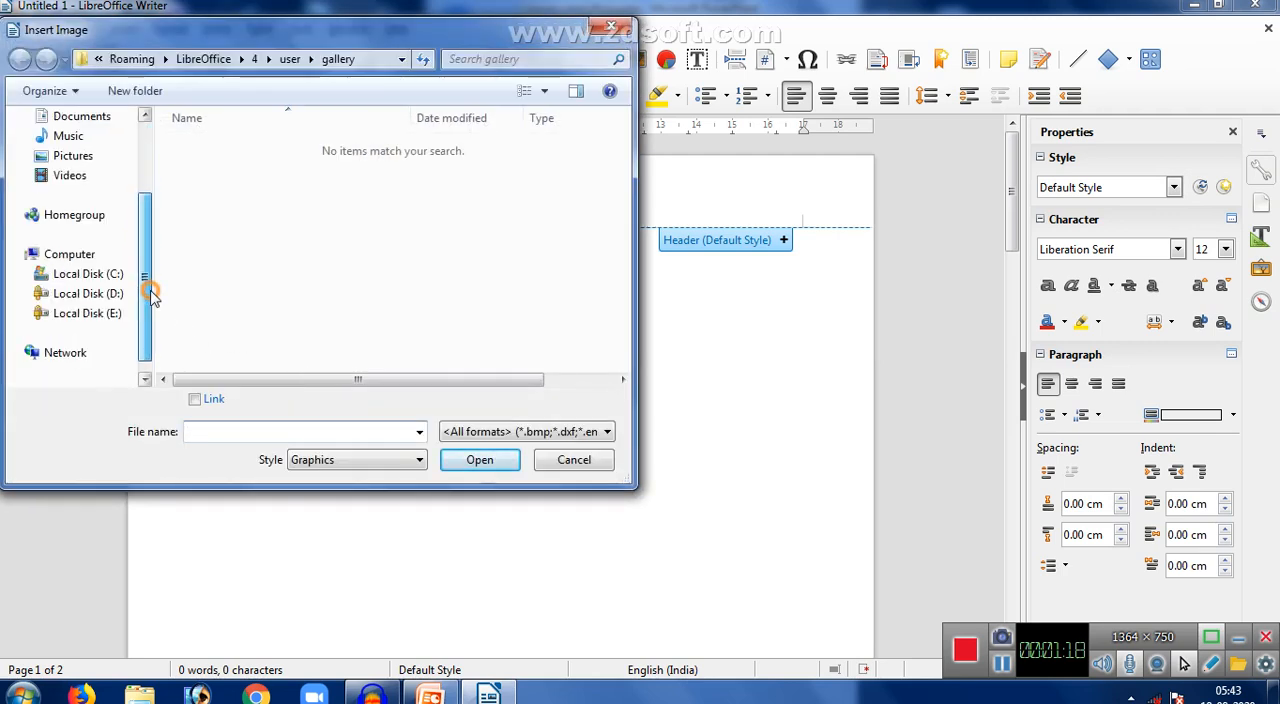
left_click(73, 157)
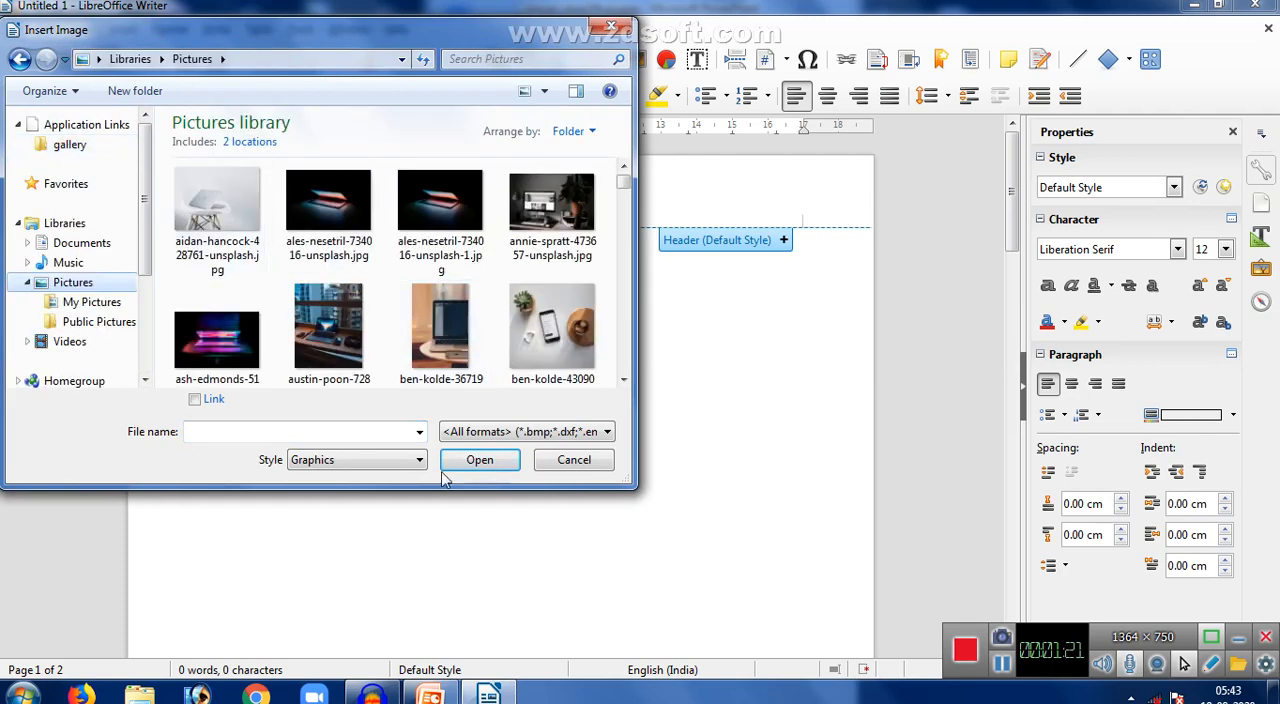
left_click(226, 206)
left_click(470, 456)
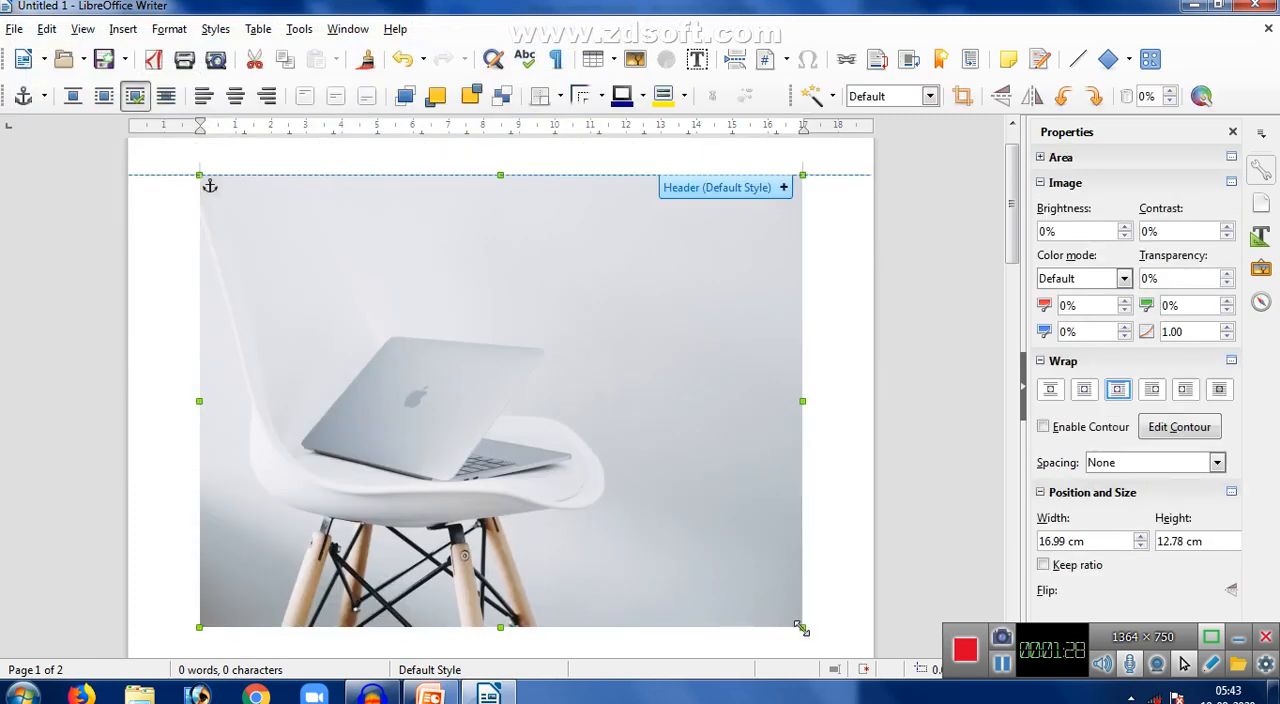
- Shrink the laptop photo to about 6.85 × 5.14 cm near the upper-left page margin and give it a yellow background color
left_click_drag(617, 386, 323, 264)
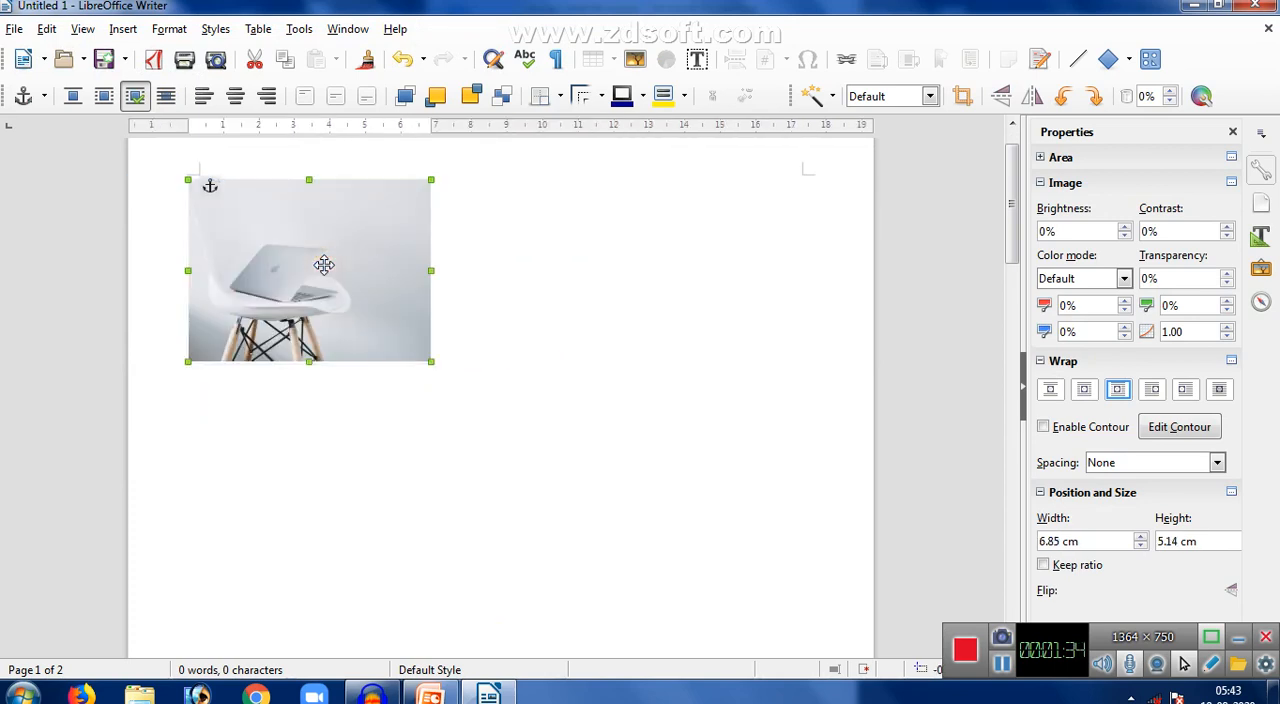
left_click(686, 97)
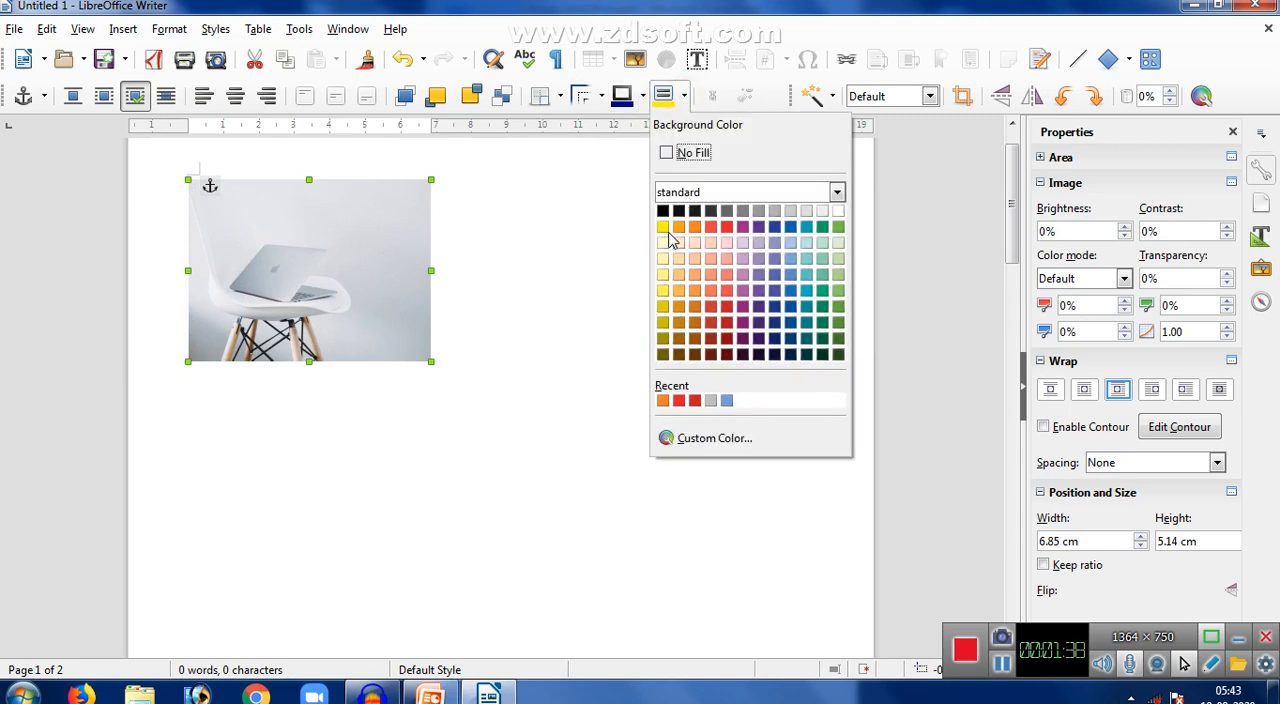
left_click(663, 227)
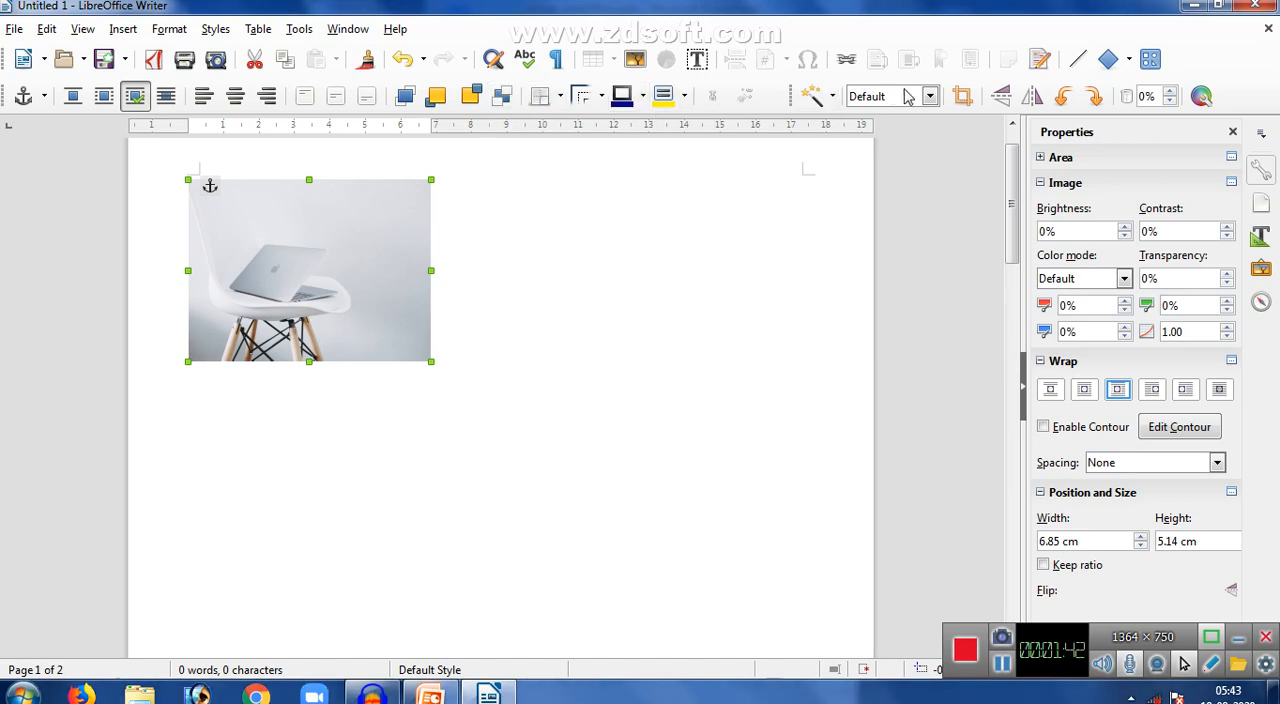
- Crop the photo from its upper-right corner to about 5.77 × 4.57 cm, and flip it vertically twice
left_click(962, 96)
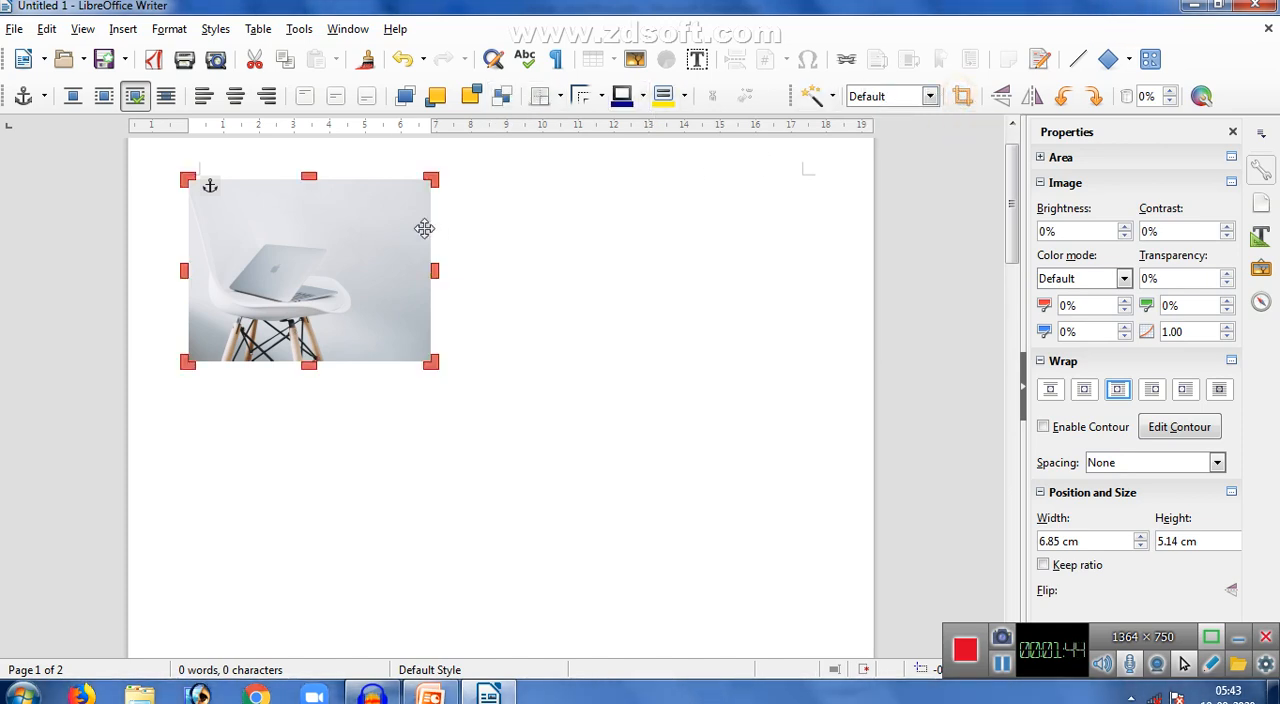
left_click_drag(431, 180, 391, 198)
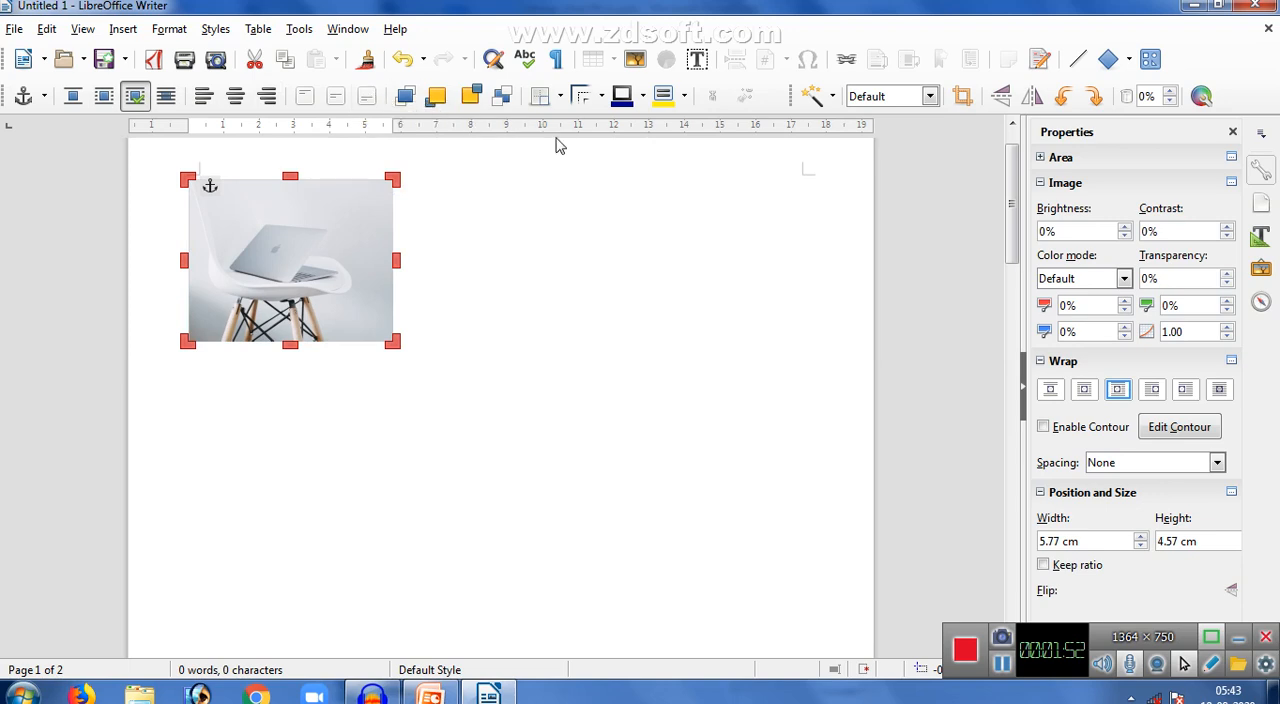
left_click(1001, 96)
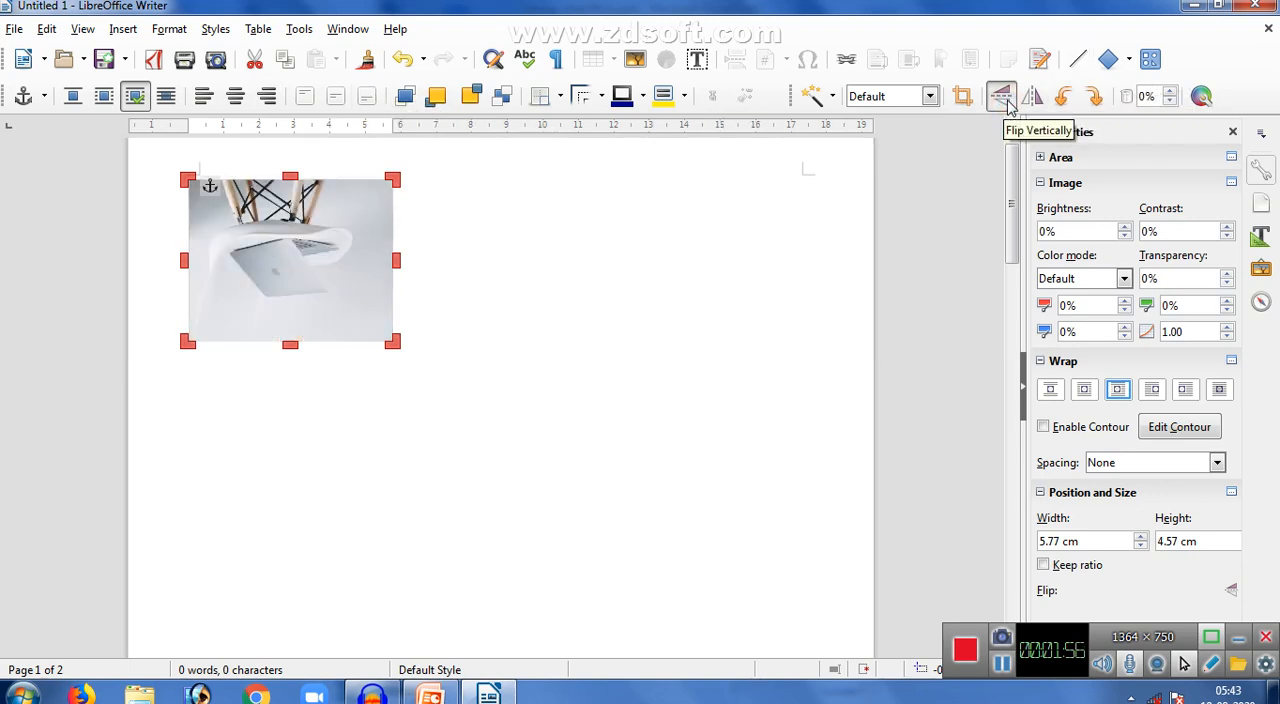
left_click(1006, 100)
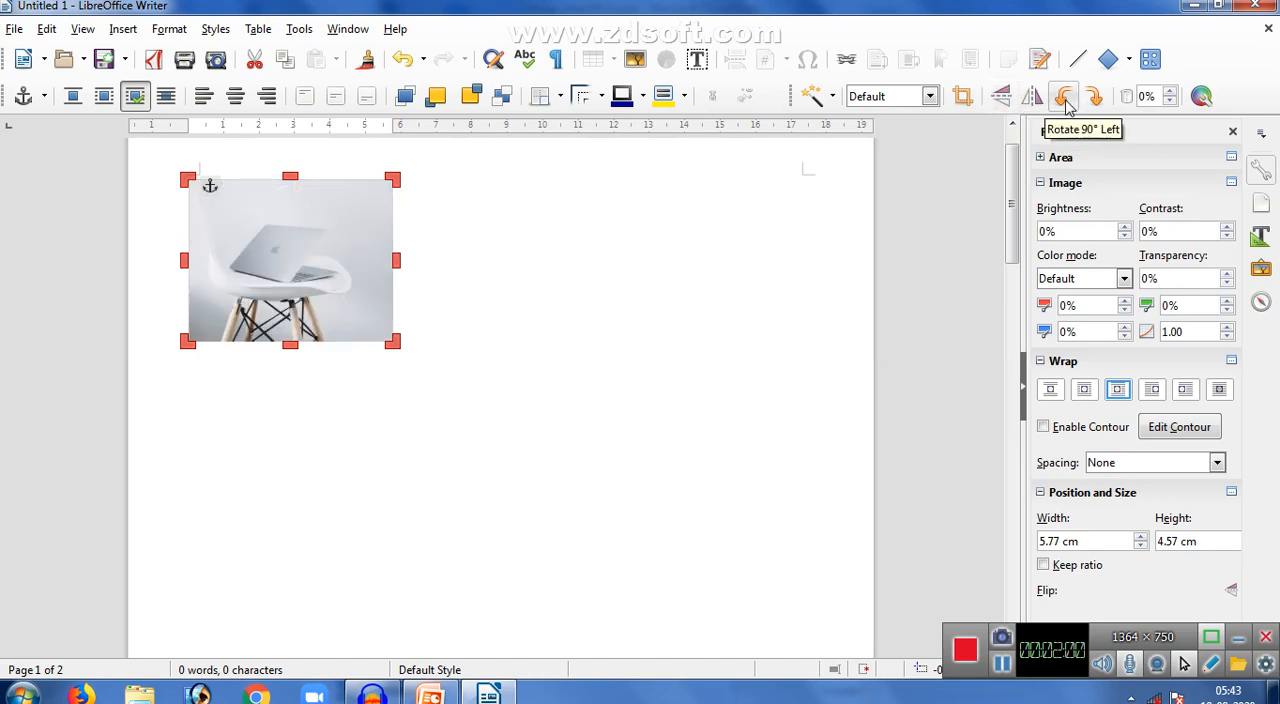
- Set the laptop photo's transparency to 15%
left_click(1168, 93)
left_click(1168, 94)
left_click(1168, 94)
left_click(1168, 94)
left_click(1168, 94)
left_click(1168, 94)
left_click(1168, 94)
left_click(1168, 94)
left_click(1168, 94)
left_click(1168, 94)
left_click(1168, 94)
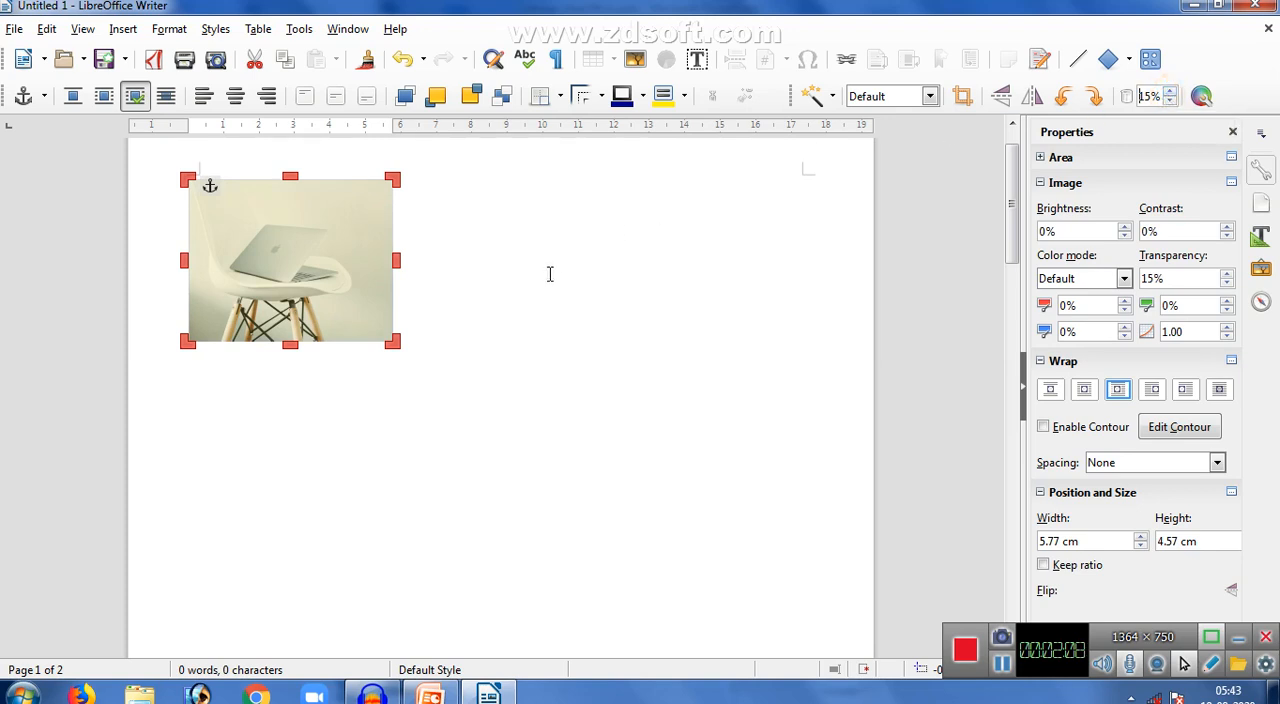
- Write "This is the picture of a Laptop and it is an Apple Laptop." beside the photo
left_click(474, 327)
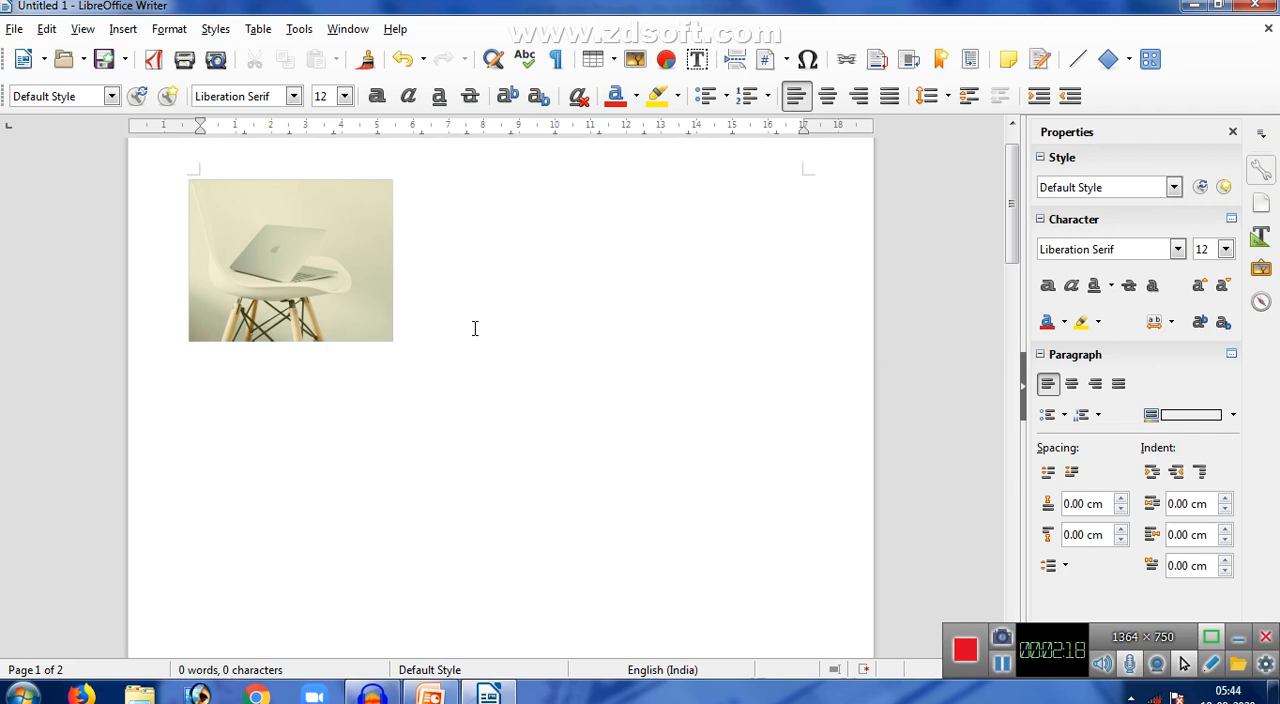
type("his  is the picture of a Laptop and")
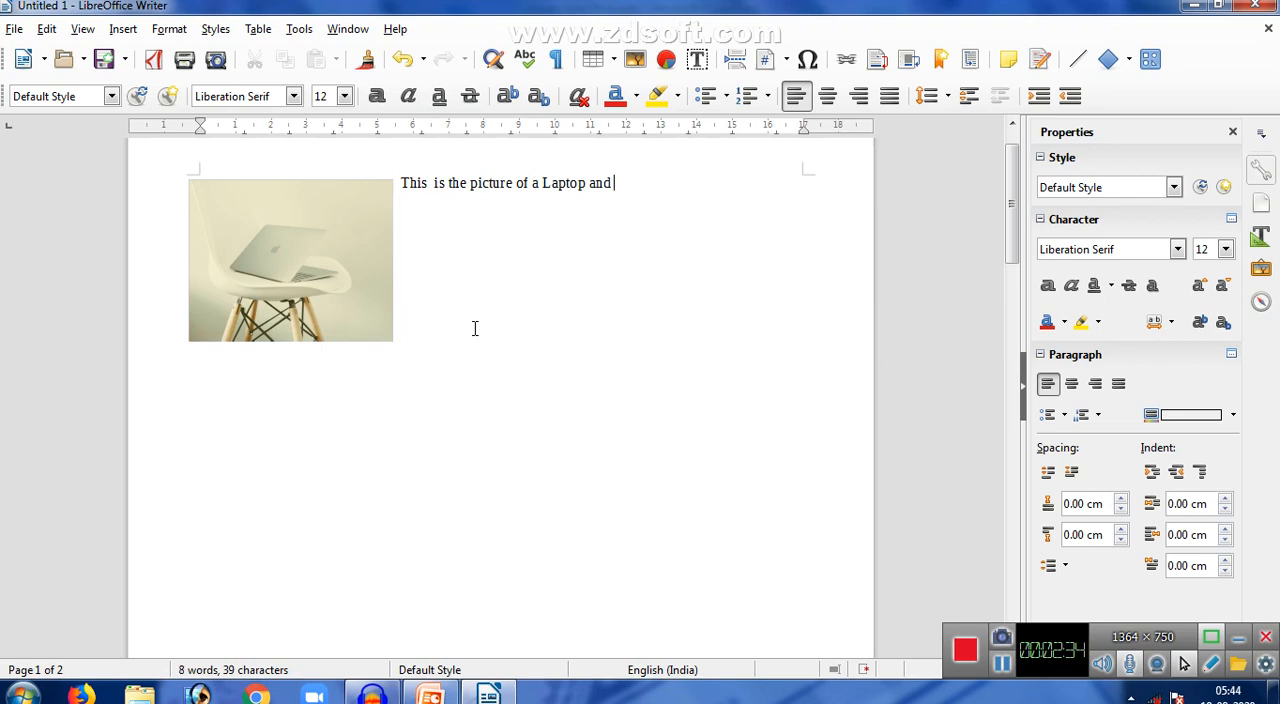
type("it is an Appp")
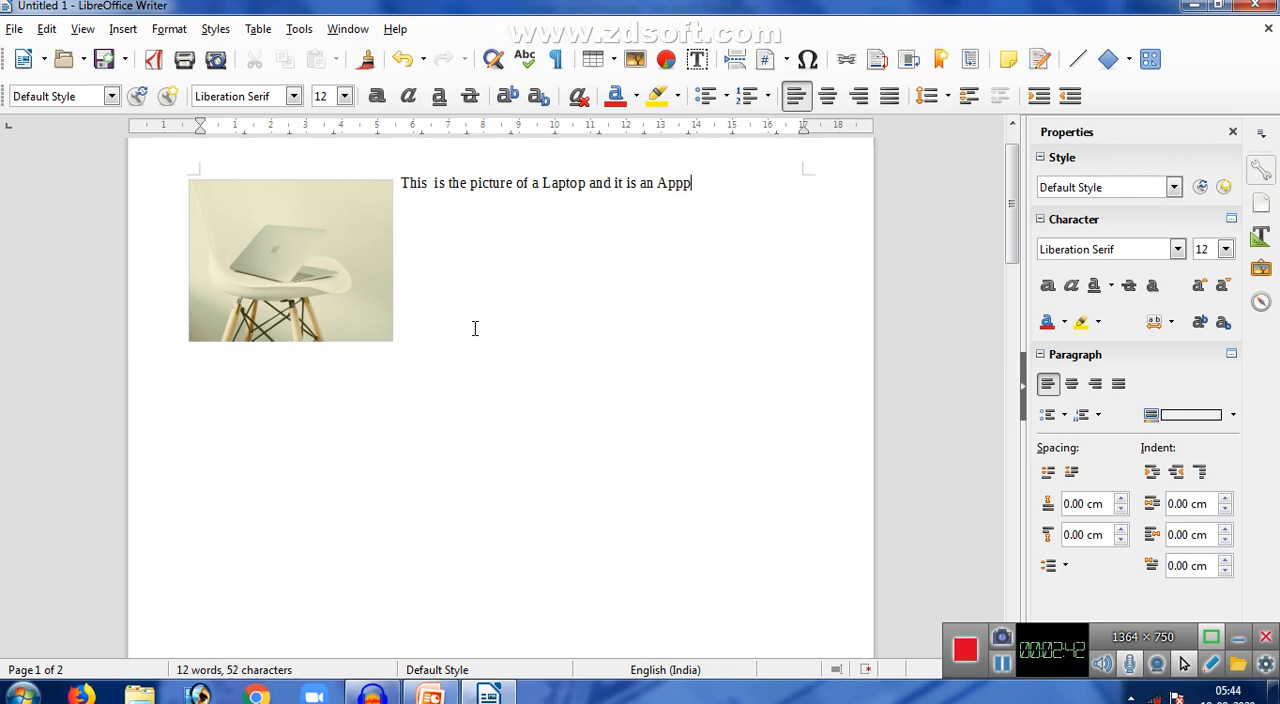
key("BackSpace")
type("le")
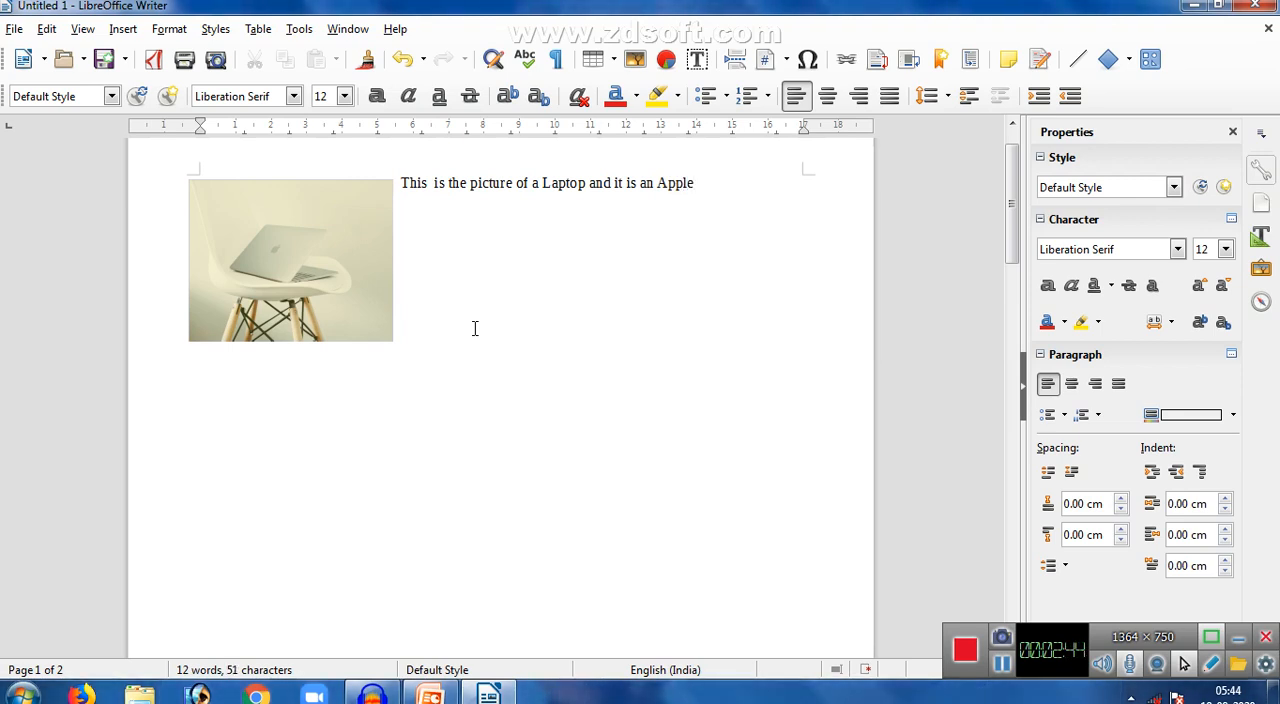
type(" Laptop.")
- Add blank lines after the sentence and insert the Computer-Cloud image from the gallery's Computers theme below the laptop photo
left_click(360, 292)
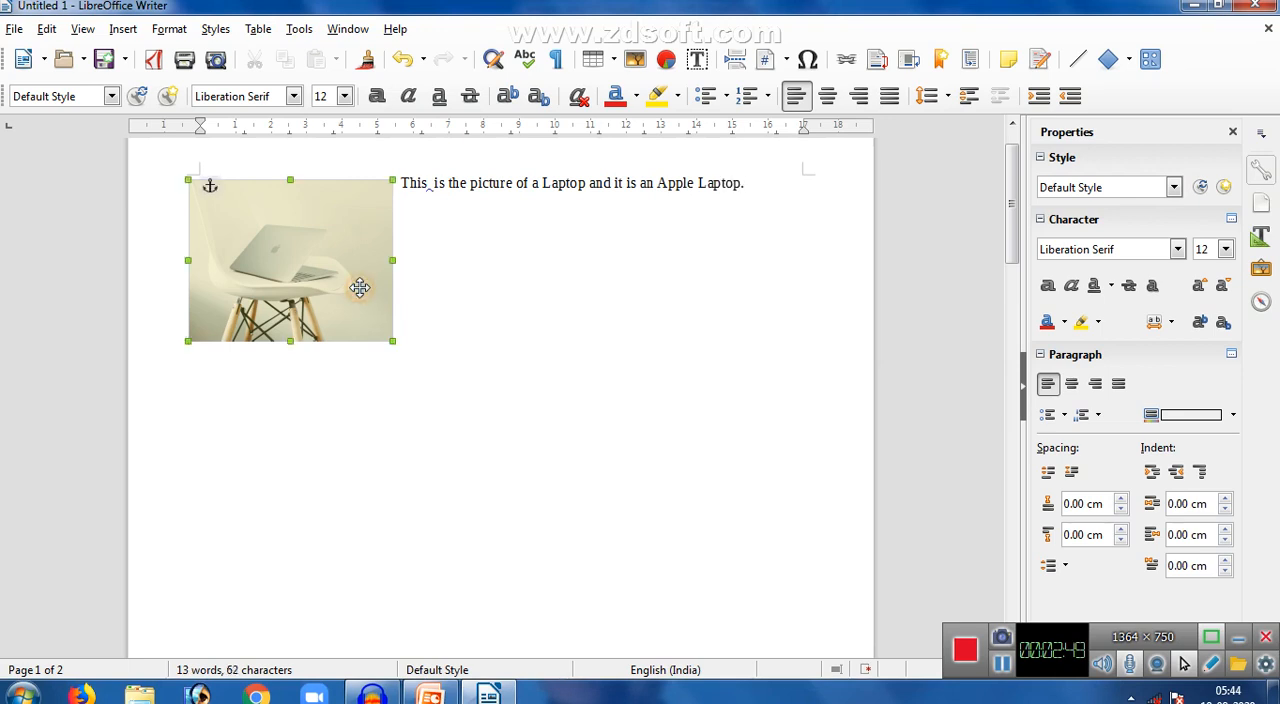
left_click(772, 189)
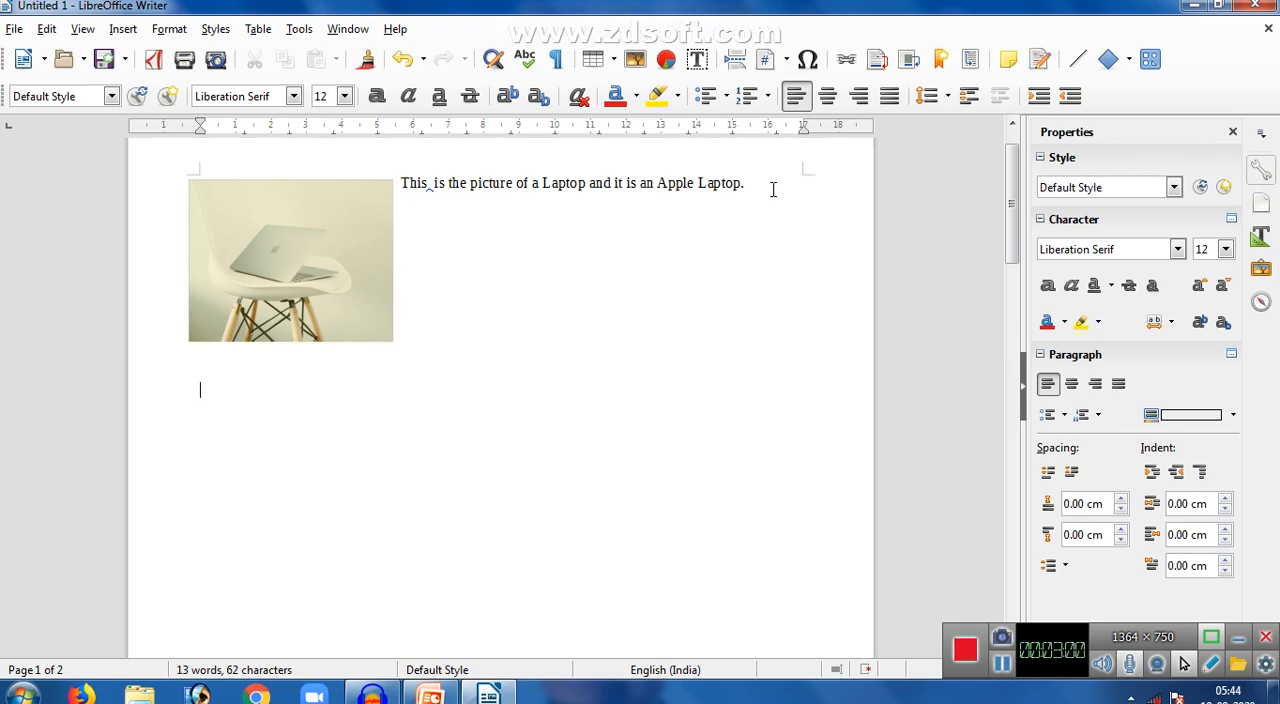
left_click(123, 30)
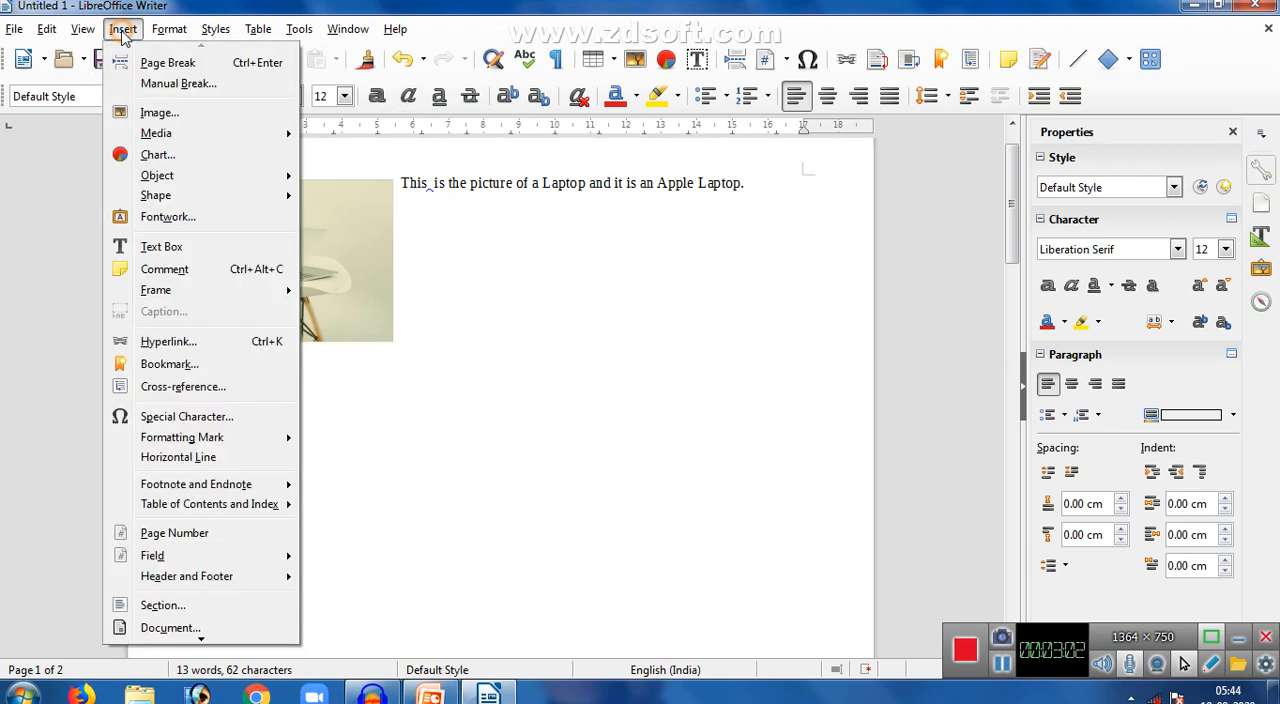
mouse_move(203, 135)
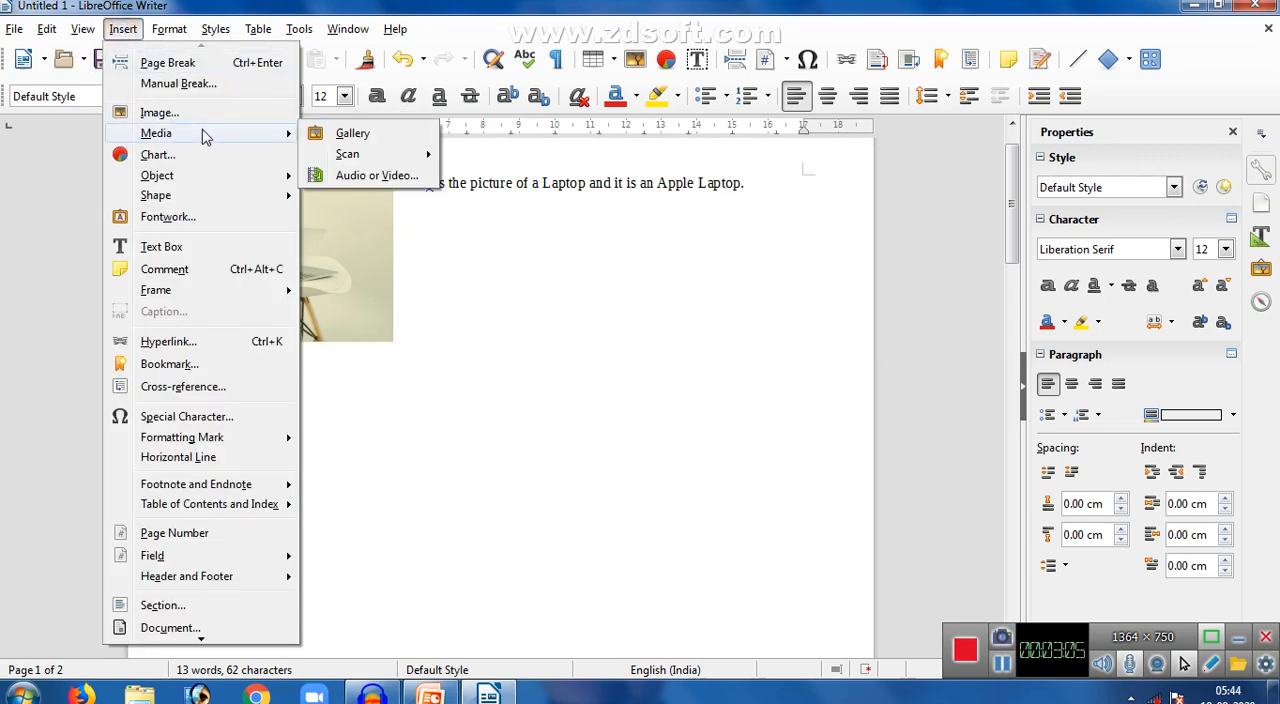
left_click(355, 134)
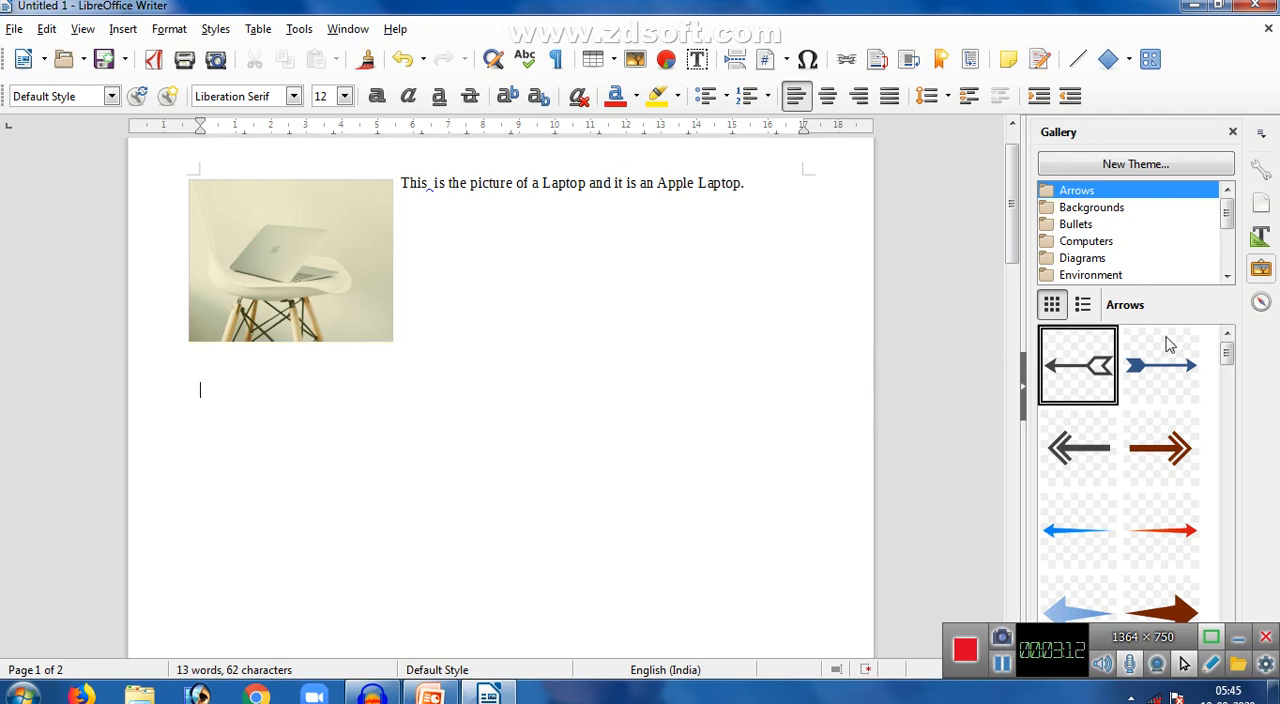
mouse_move(1227, 220)
left_mouse_down()
mouse_move(1222, 265)
mouse_move(1220, 204)
left_mouse_up()
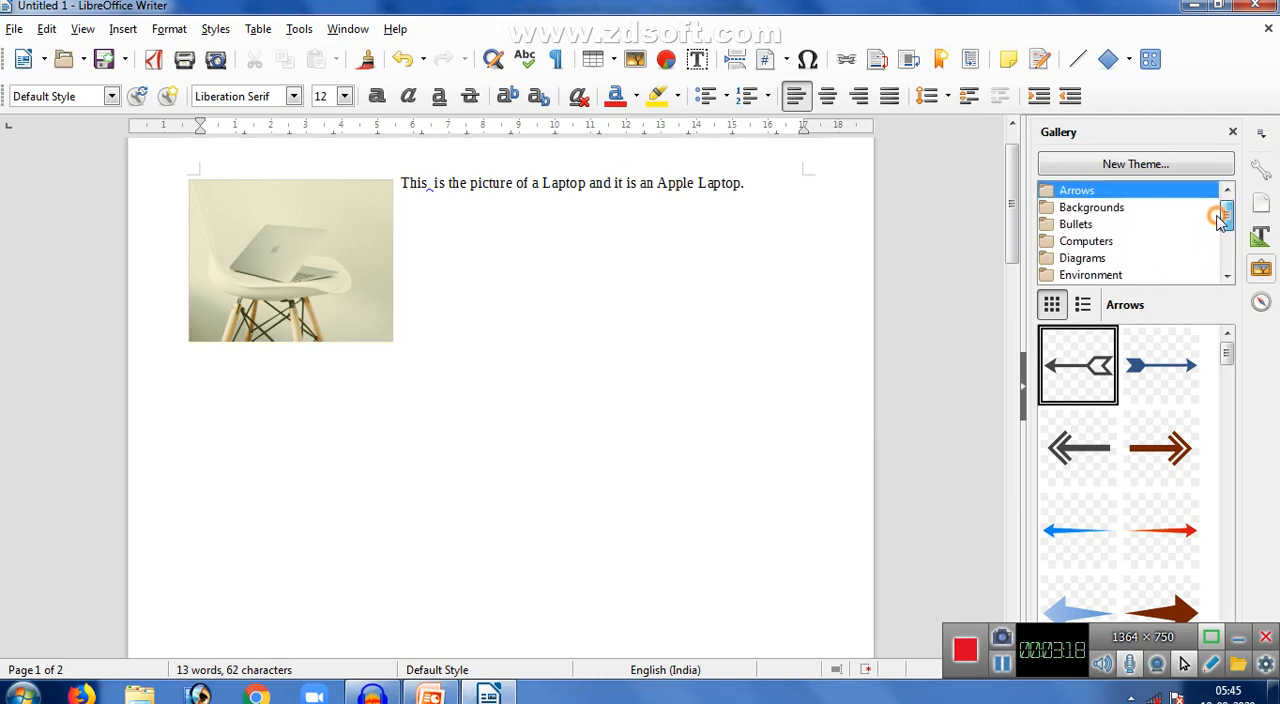
left_click(1104, 249)
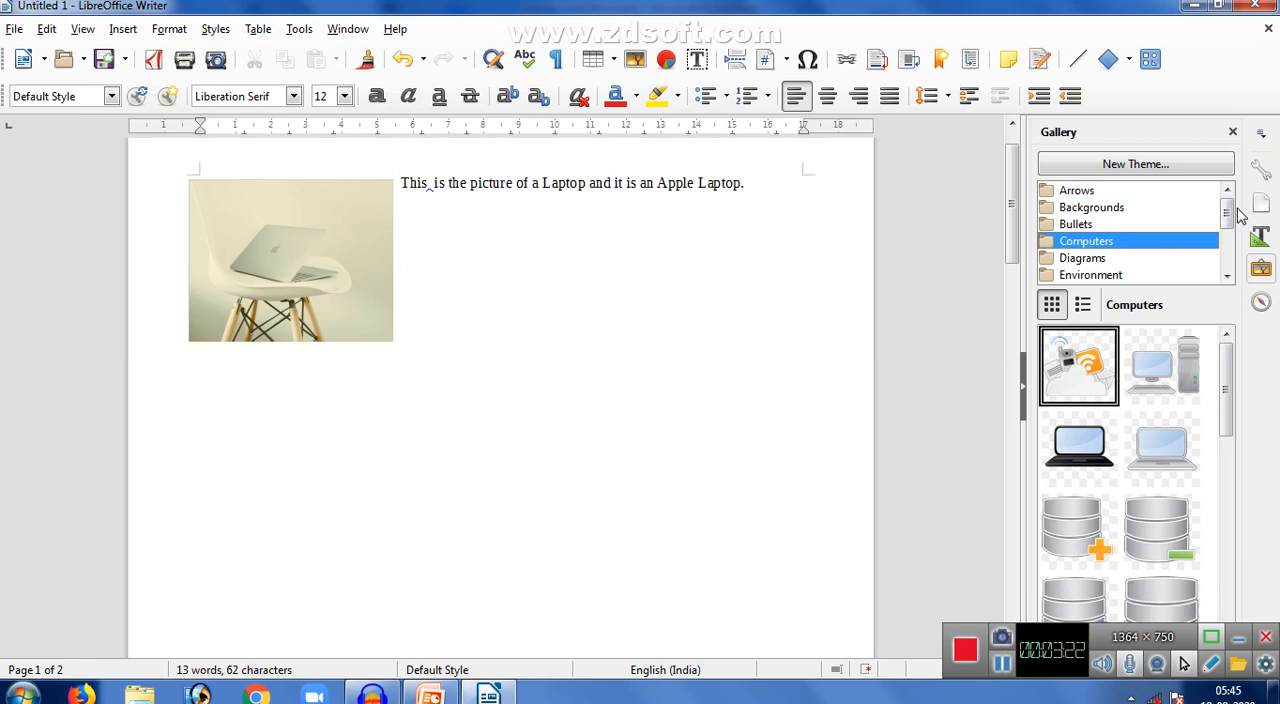
right_click(1082, 370)
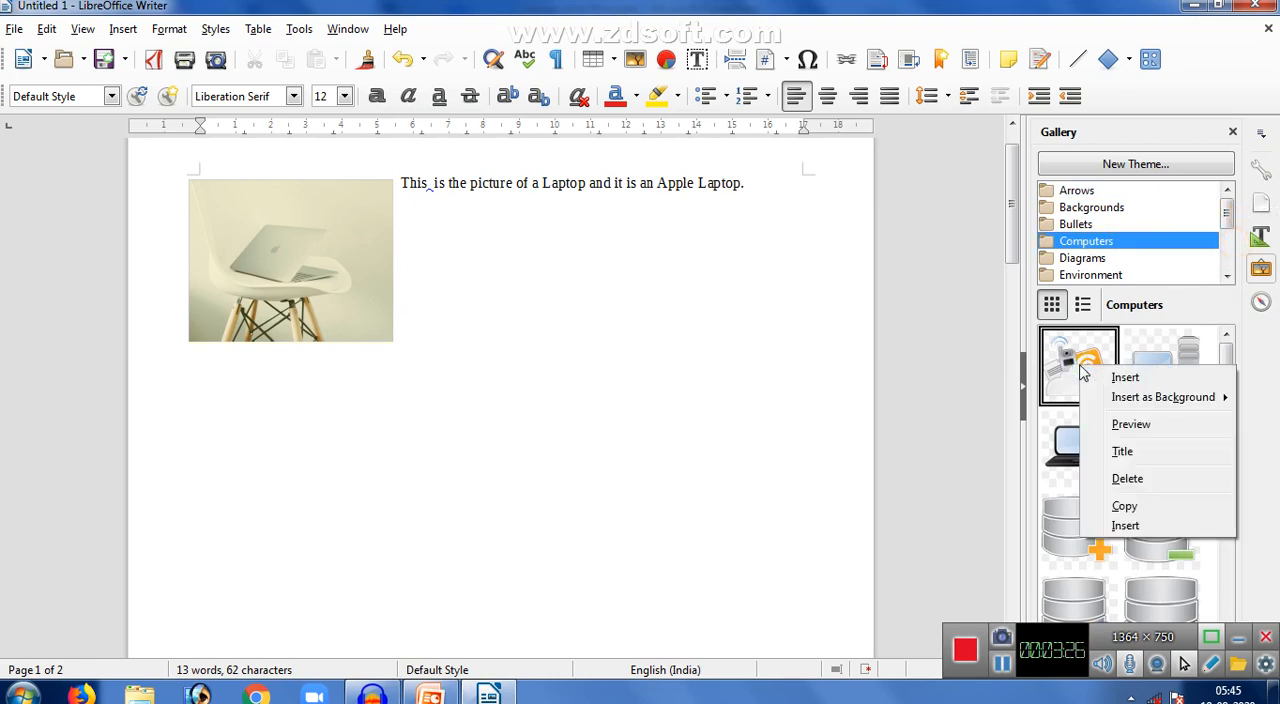
left_click(1125, 377)
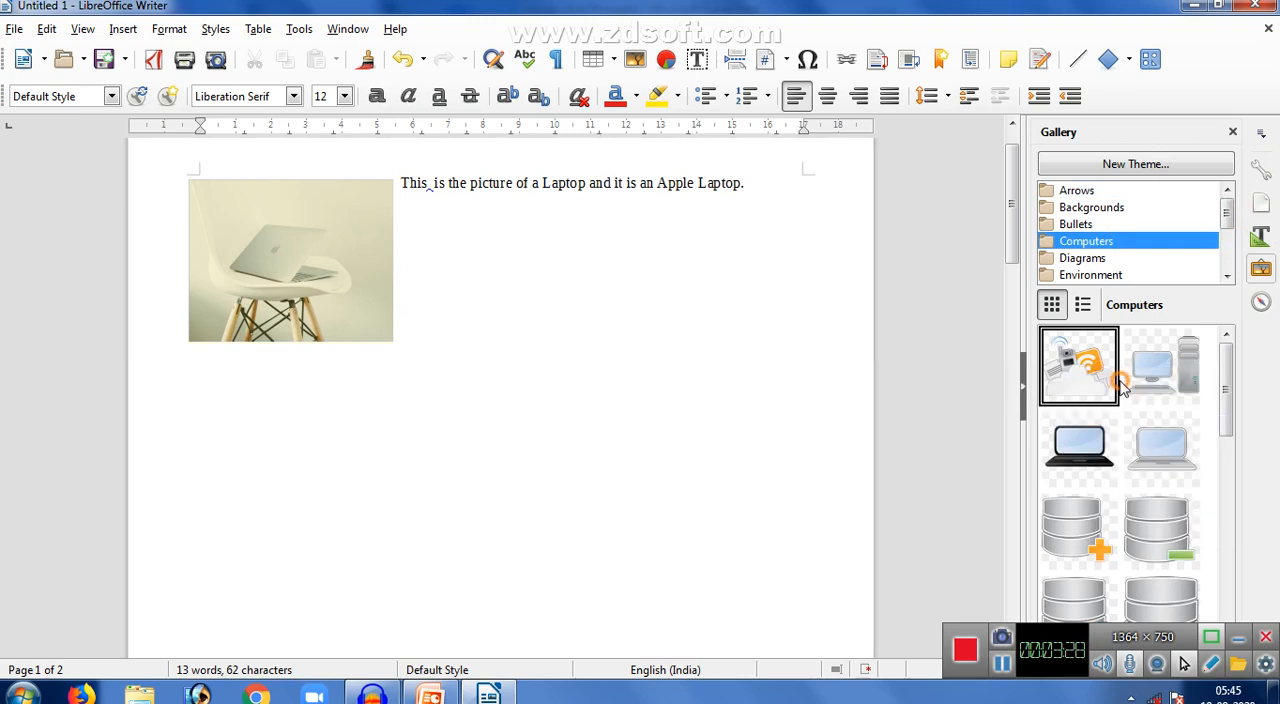
- Shrink the cloud image to about 6 cm wide and place it below the laptop photo near the left page margin
left_click_drag(540, 367, 383, 391)
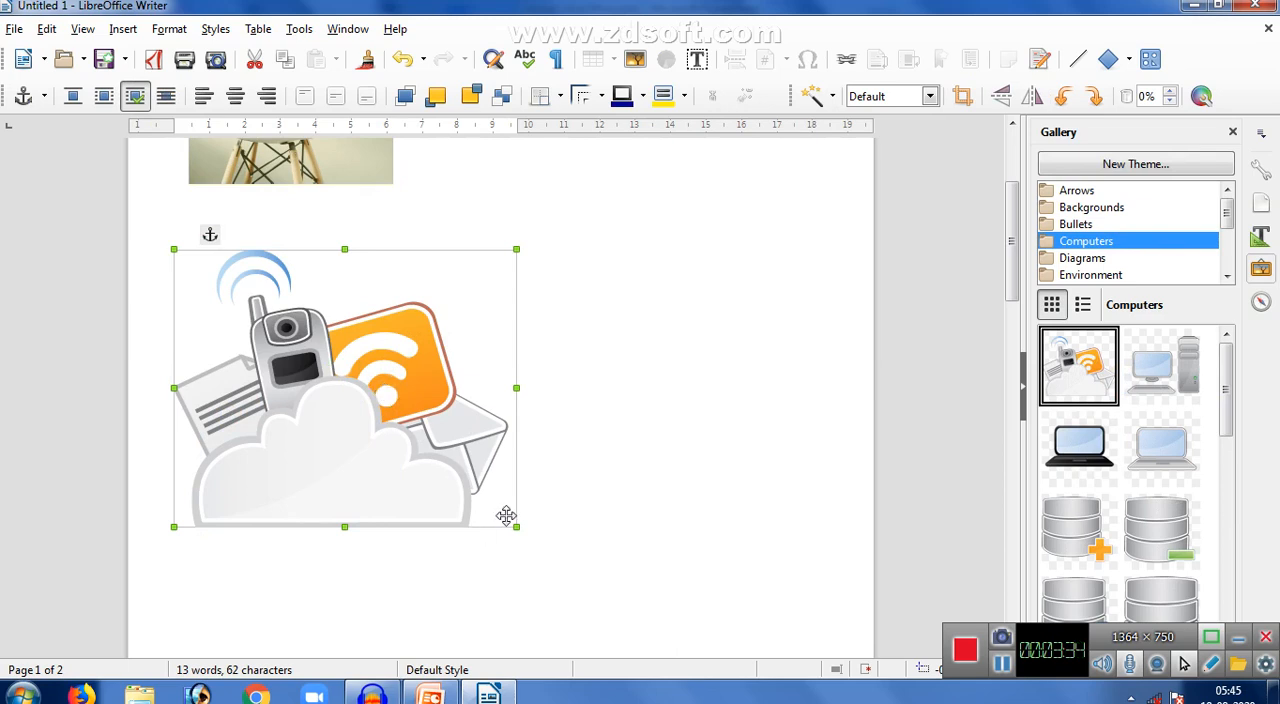
left_click_drag(516, 528, 392, 427)
left_click_drag(314, 345, 334, 380)
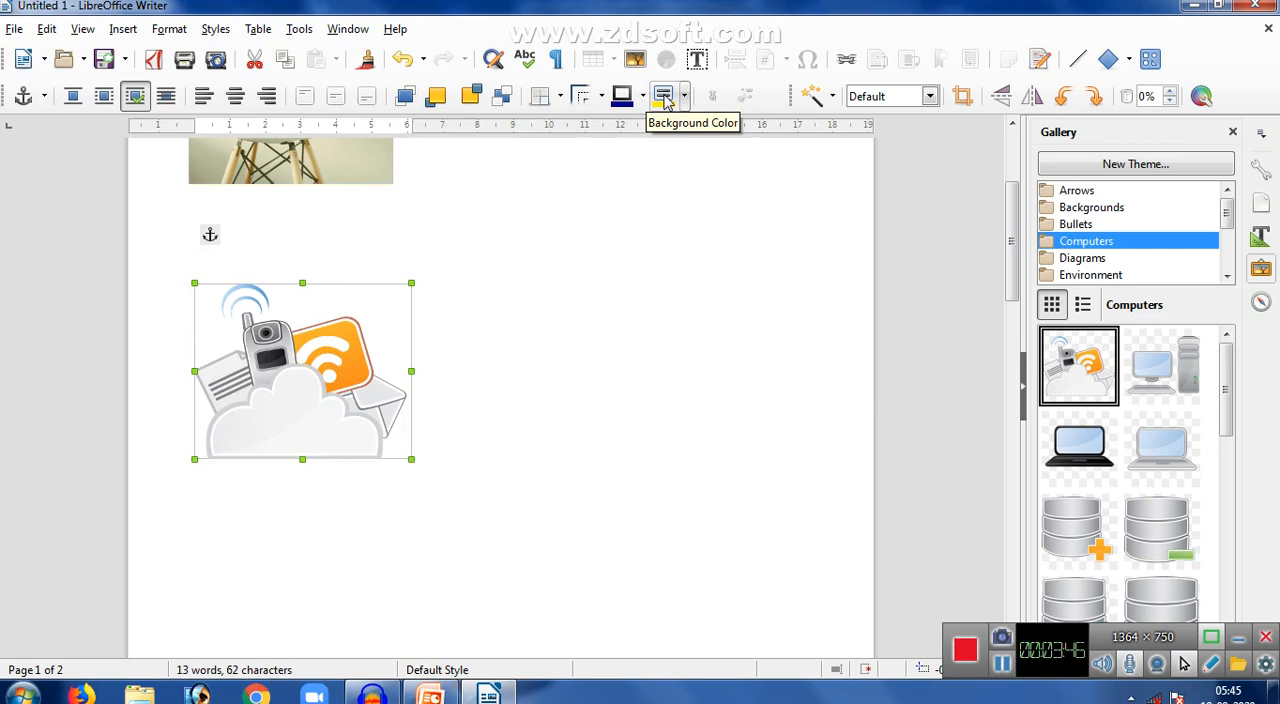
- Write "This is showing cloud computing." beside the cloud image and start a new line after it
left_click(526, 360)
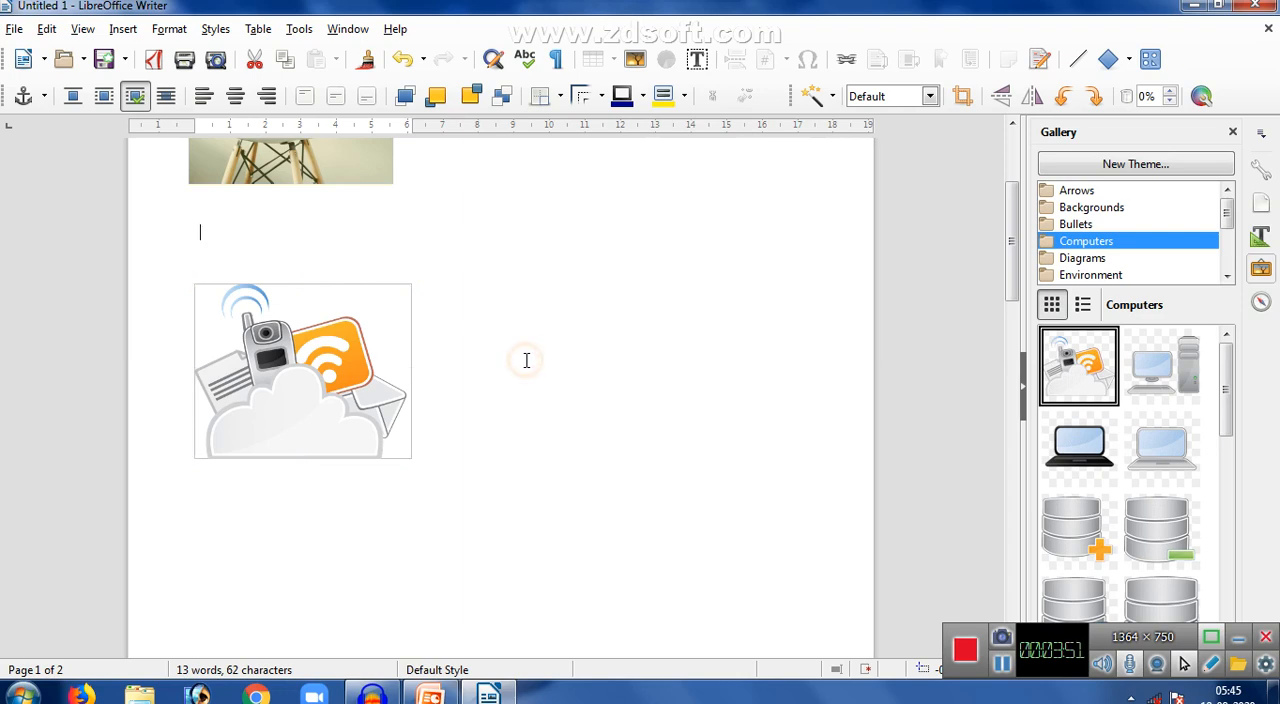
left_click(329, 326)
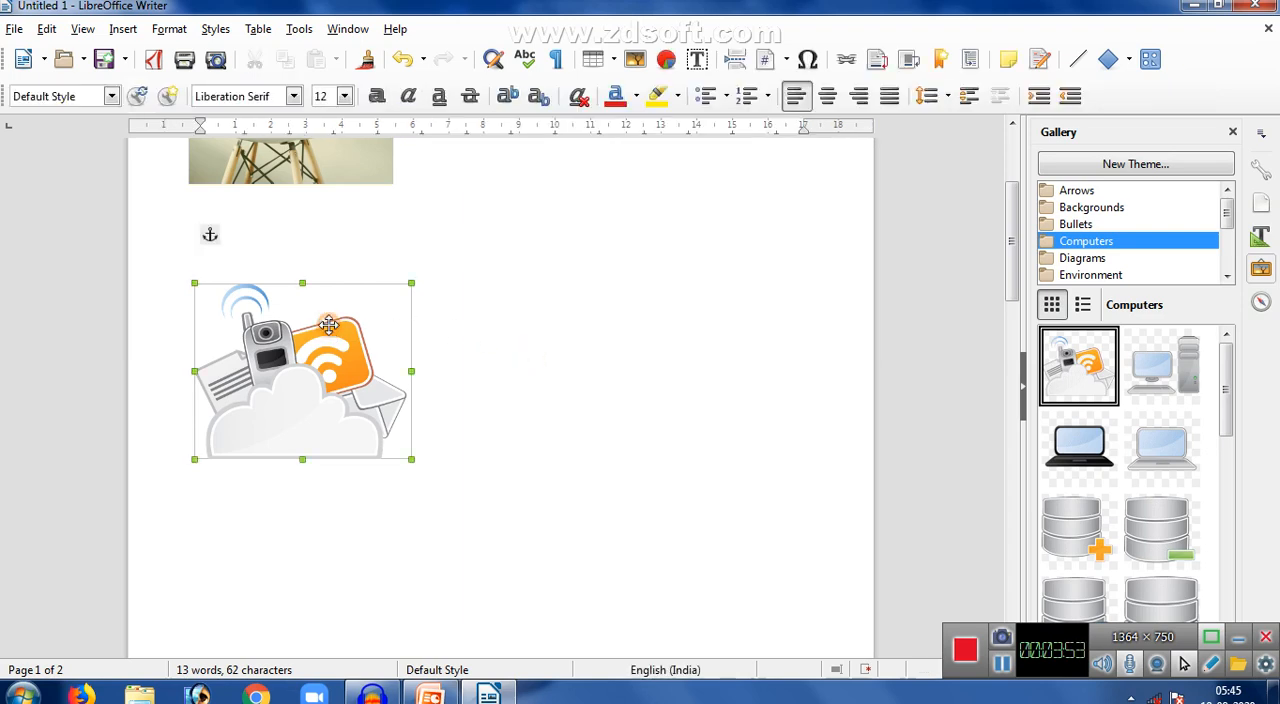
left_click(450, 387)
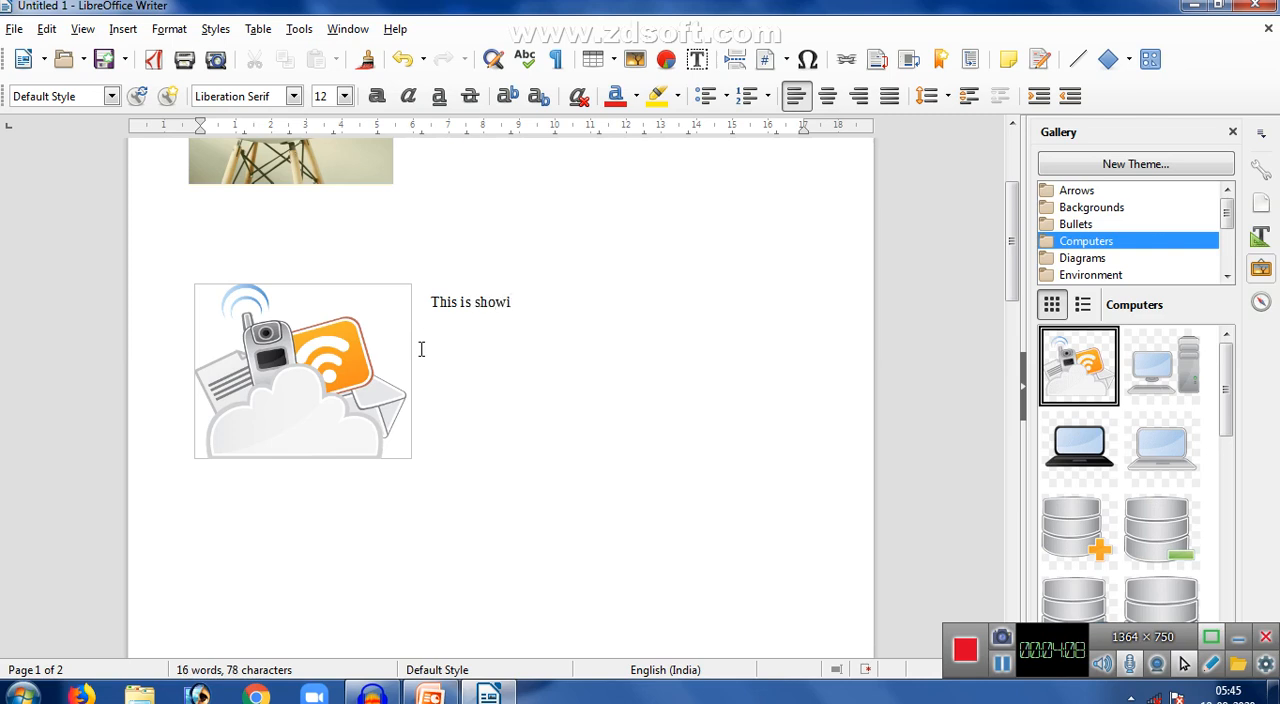
type("clous")
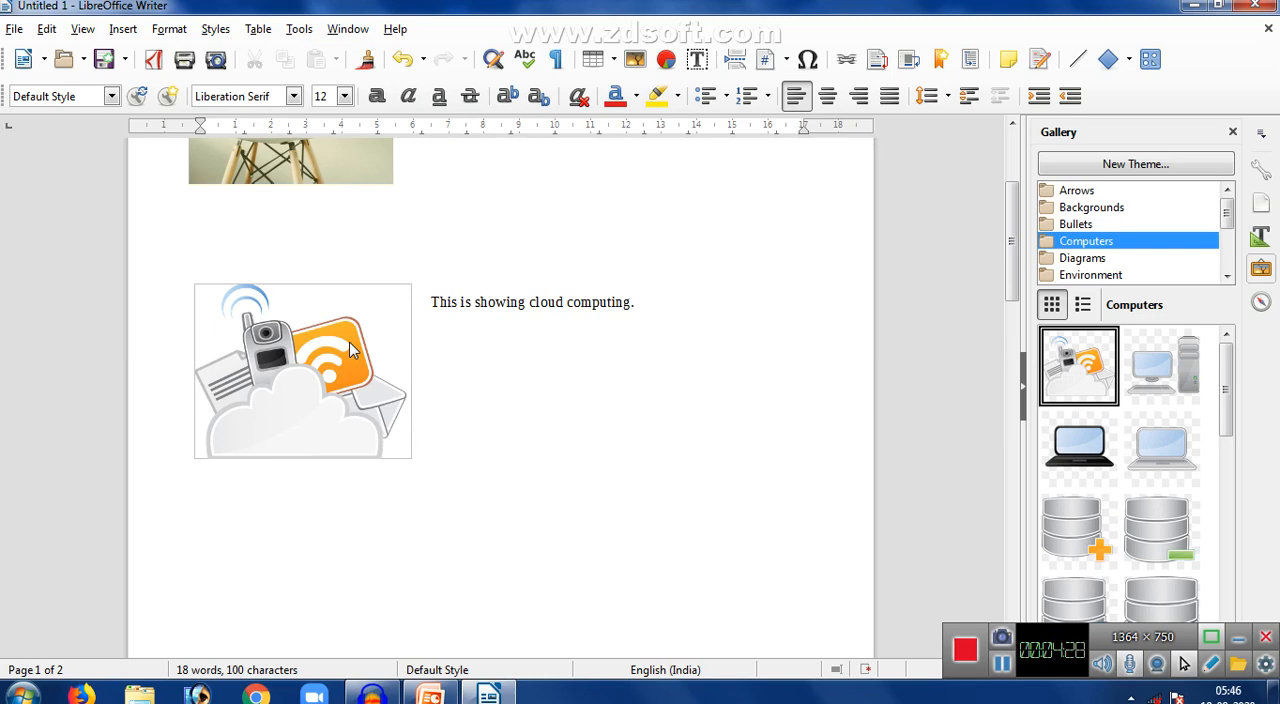
key("Return")
- Draw a Smiley Face symbol shape about 6 cm wide and 3.4 cm tall below the cloud image
left_click(118, 29)
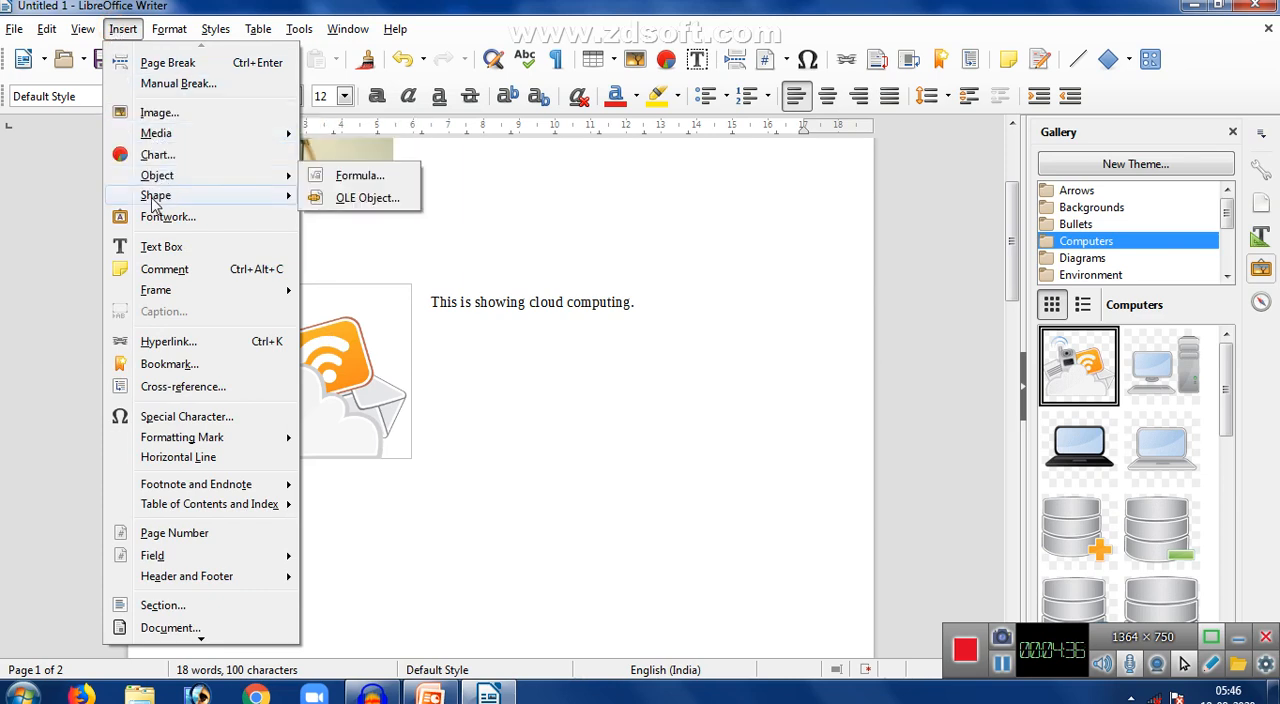
mouse_move(155, 200)
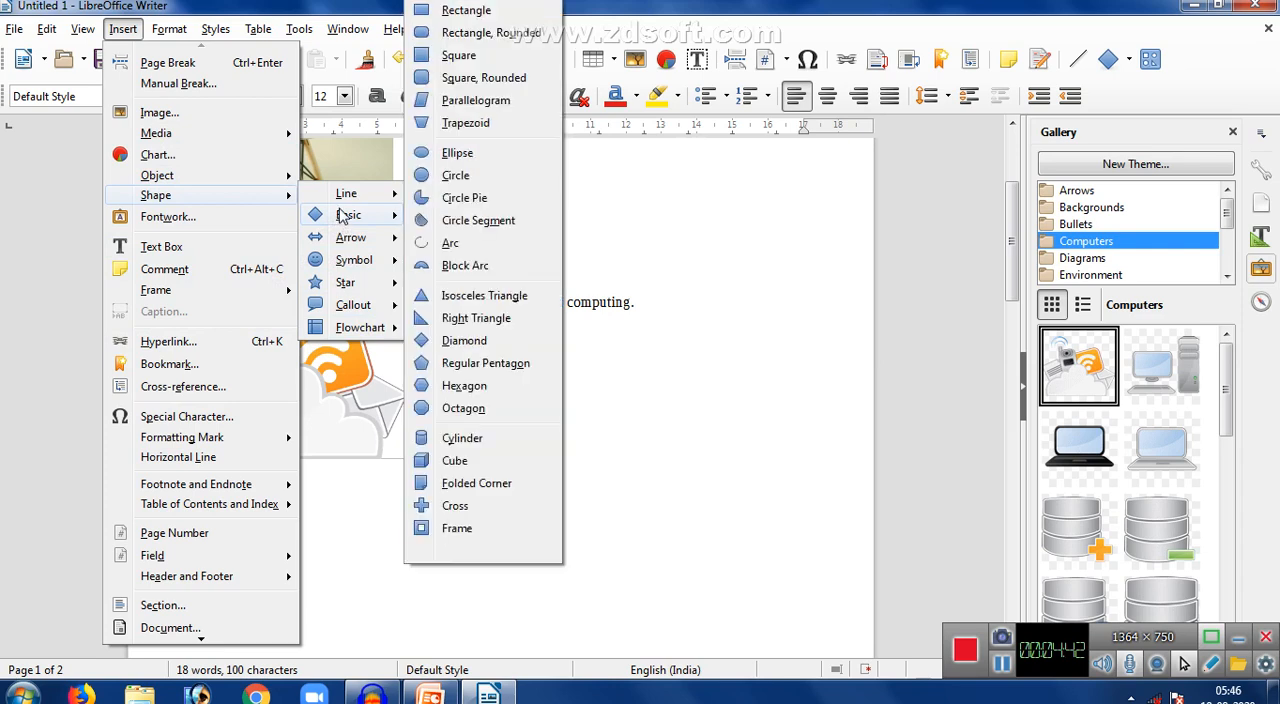
mouse_move(350, 266)
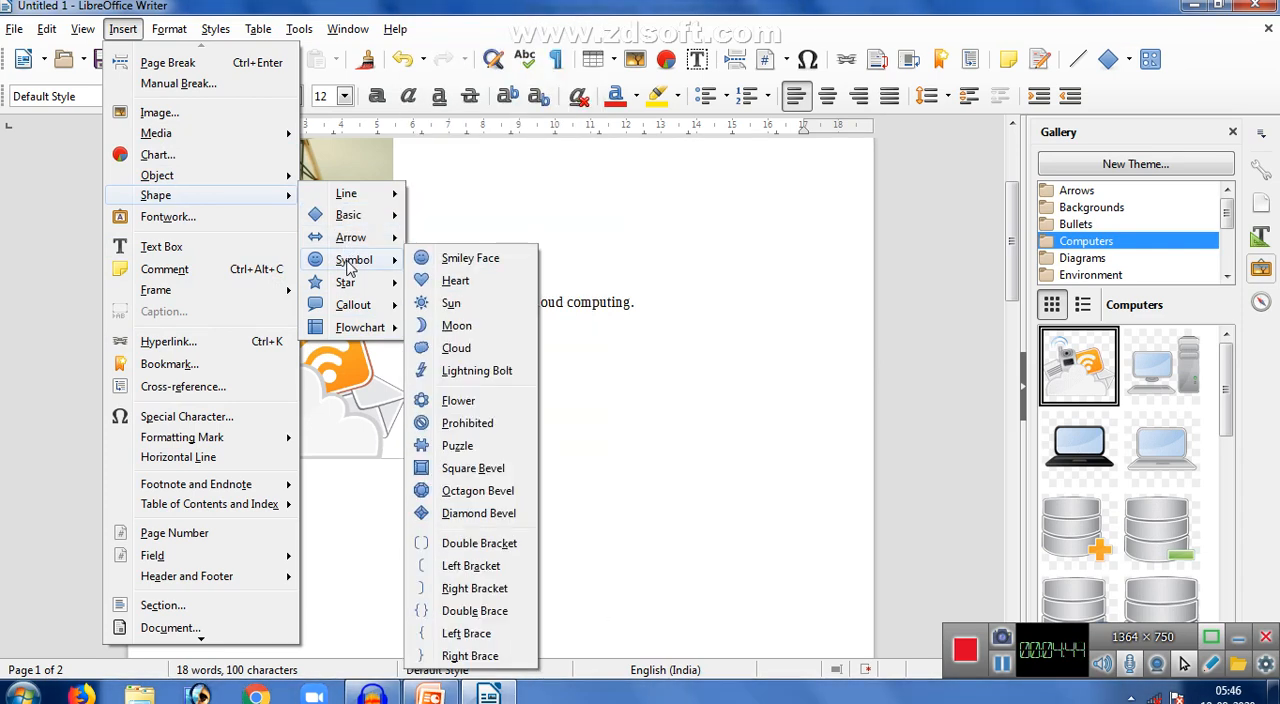
left_click(450, 262)
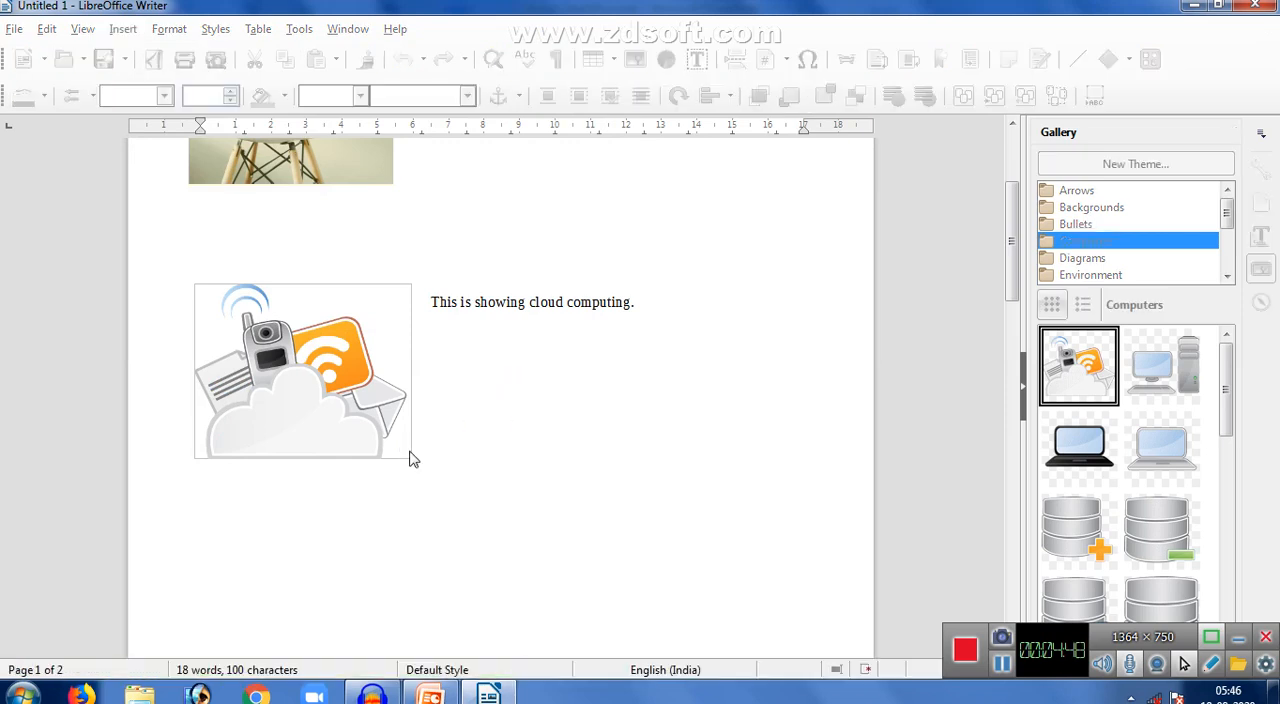
mouse_move(205, 507)
left_mouse_down()
mouse_move(297, 586)
mouse_move(415, 627)
left_mouse_up()
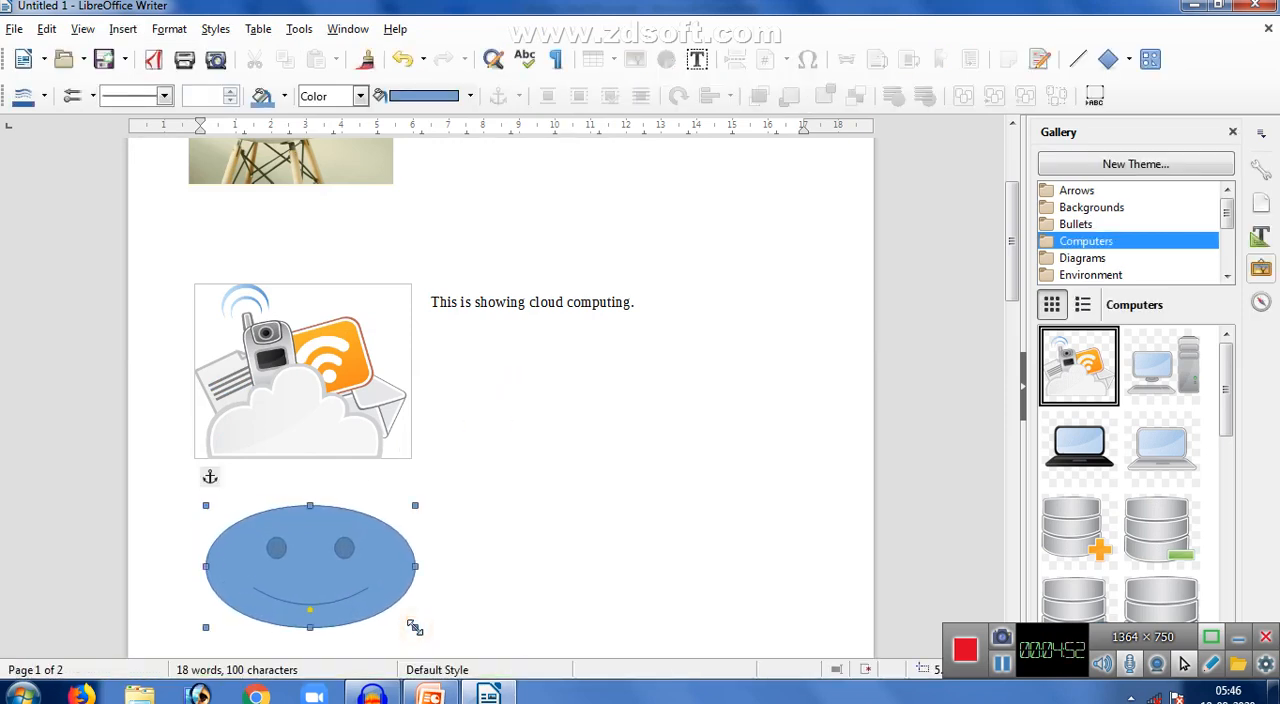
- Stretch the smiley face downward to about 5 cm tall and fill it with Yellow from the standard palette
left_click_drag(1012, 260, 1011, 339)
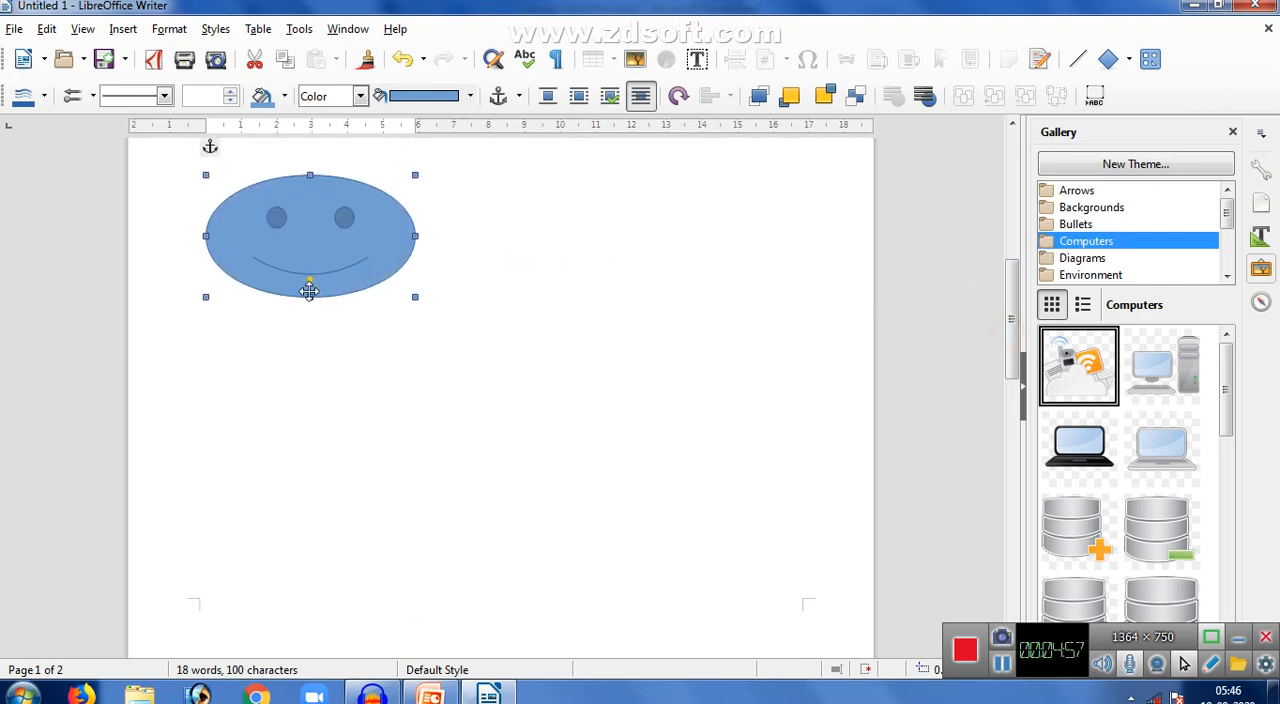
left_click_drag(310, 297, 312, 350)
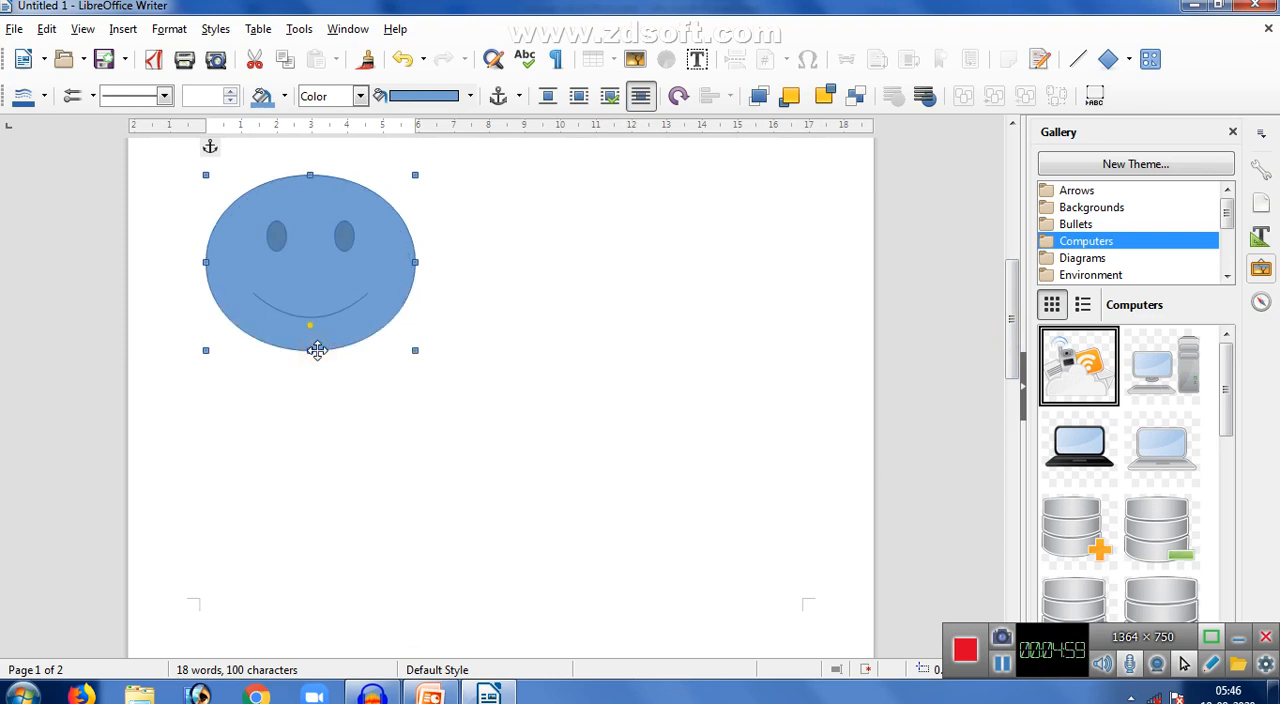
left_click(284, 96)
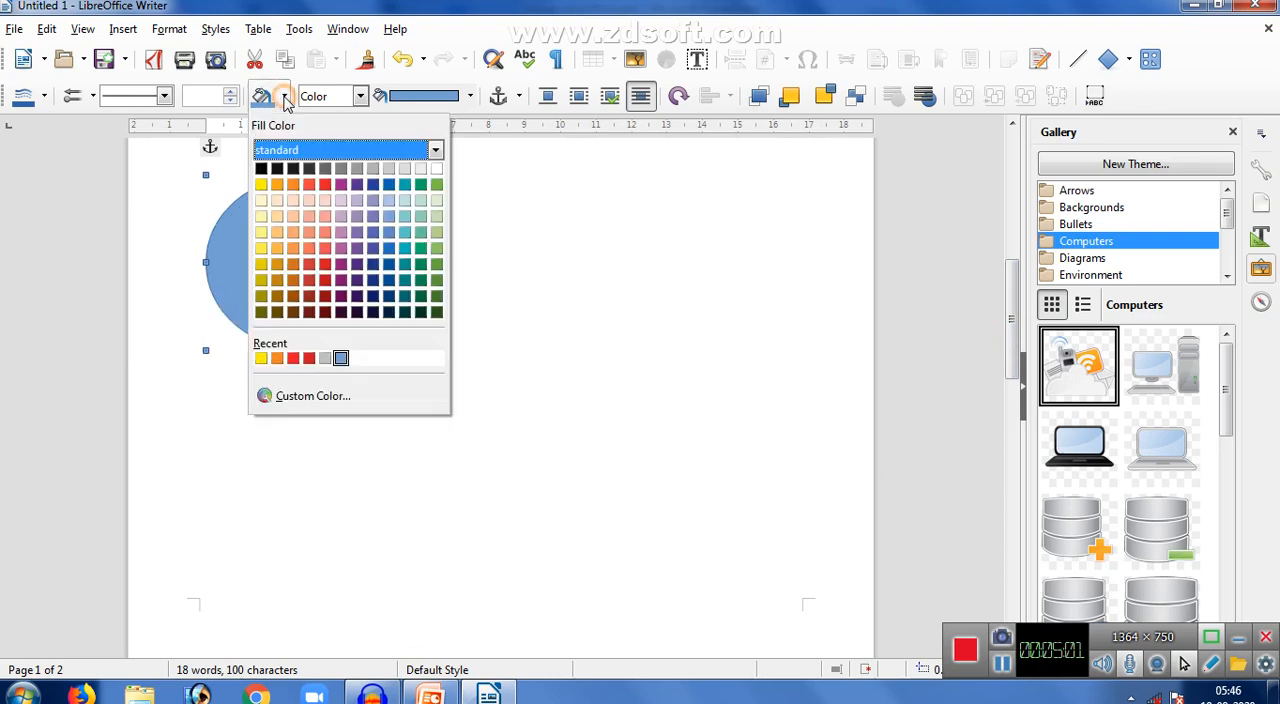
left_click(262, 185)
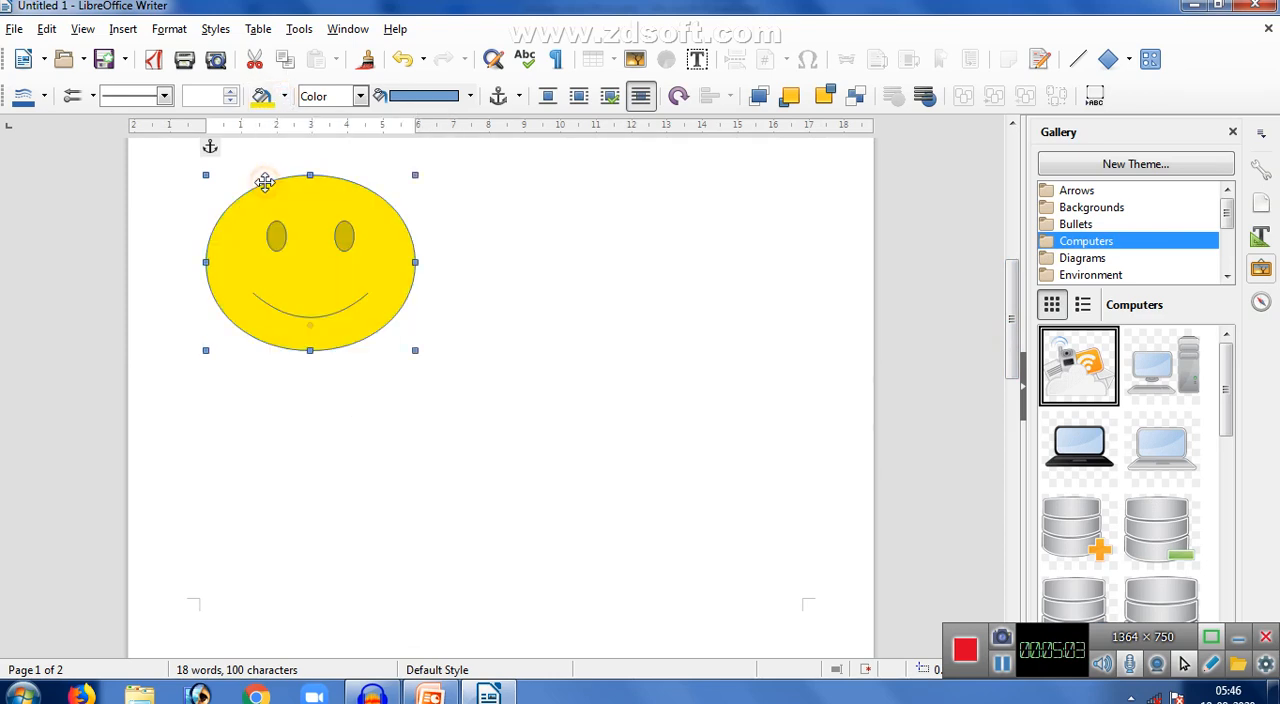
right_click(256, 236)
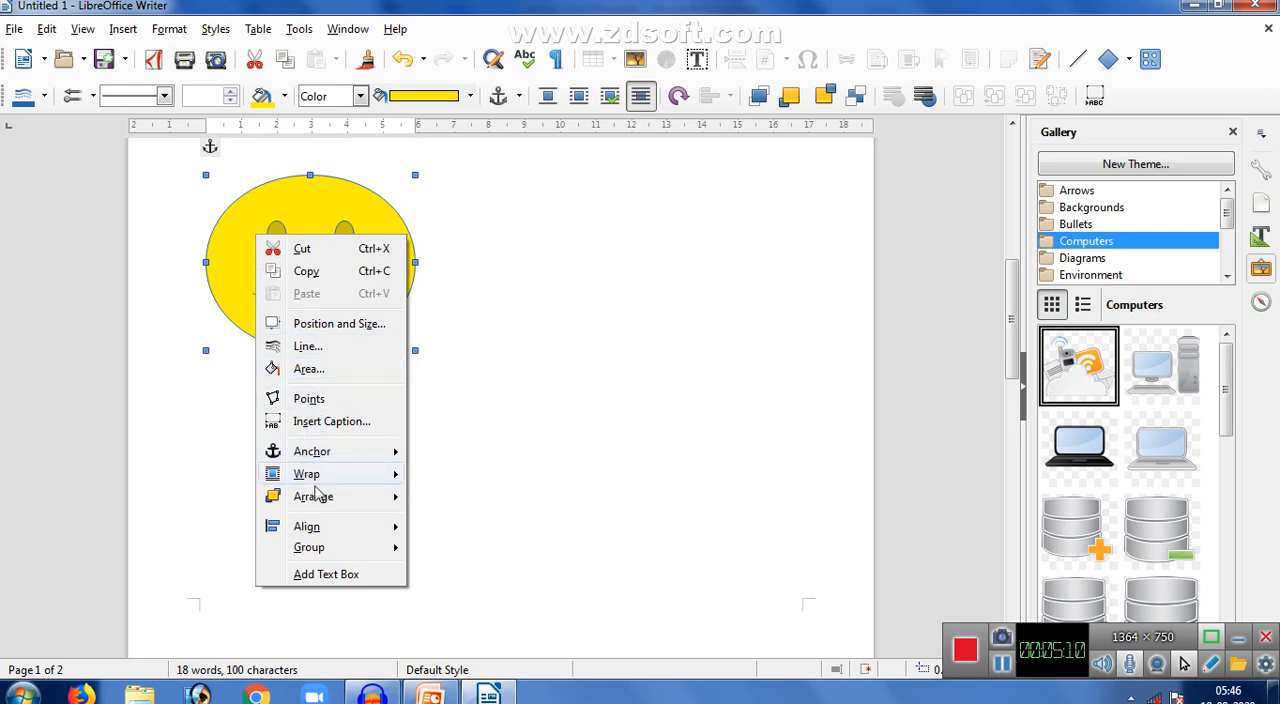
left_click(306, 575)
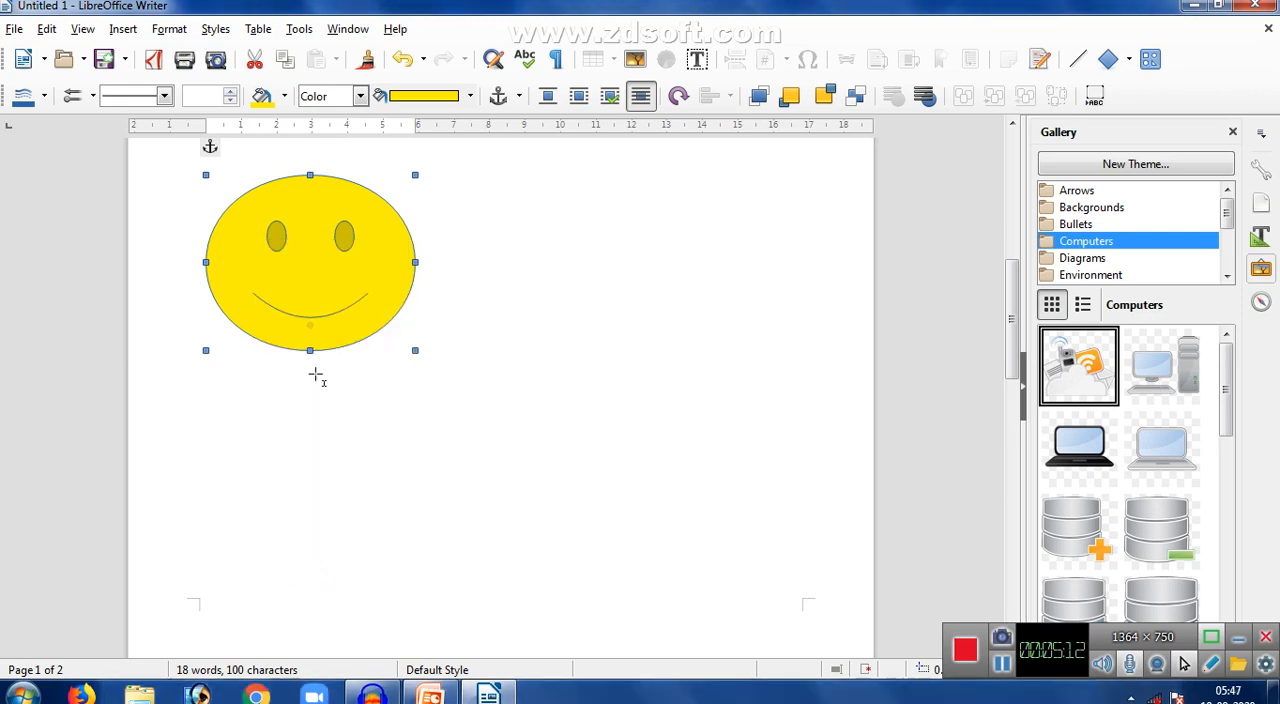
right_click(274, 247)
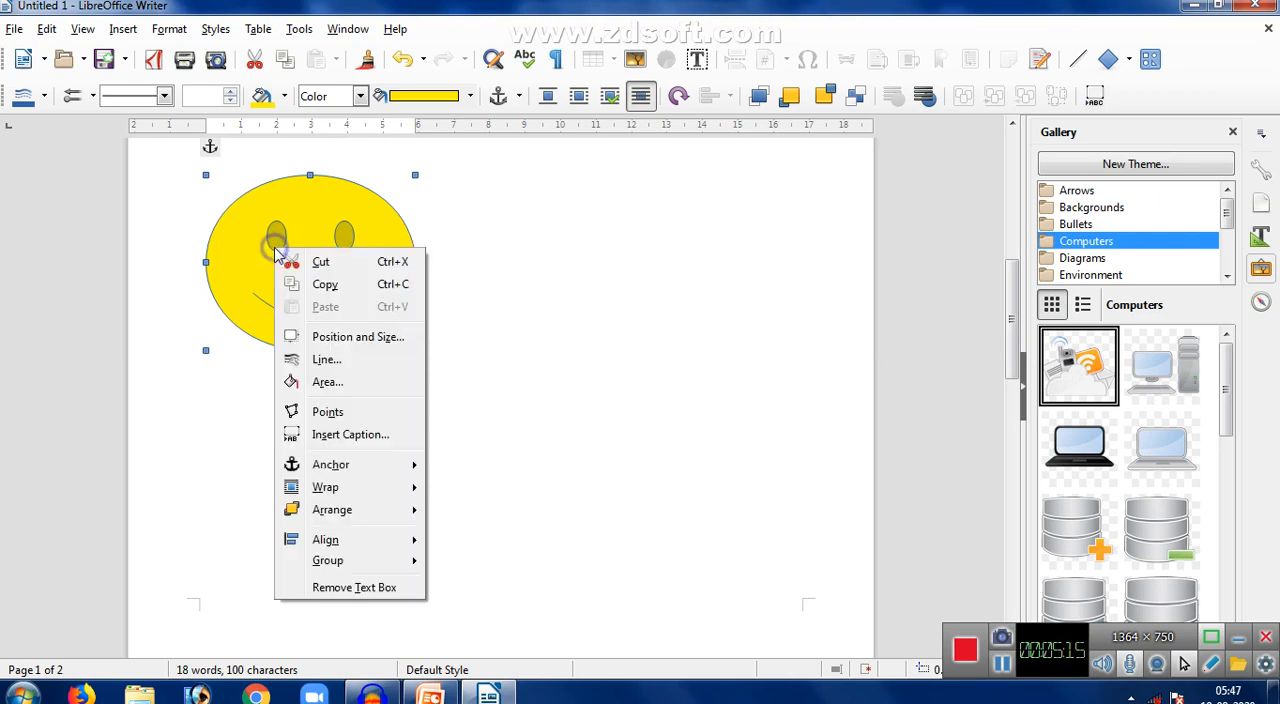
left_click(340, 588)
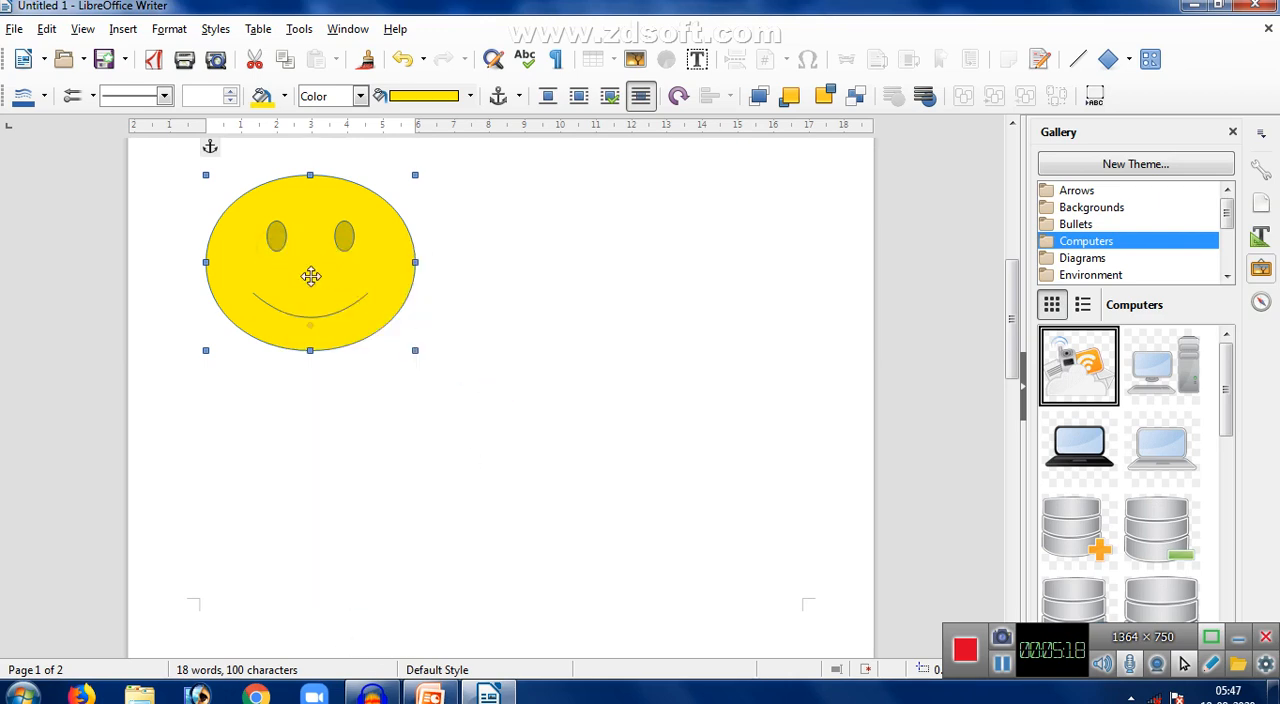
type("t")
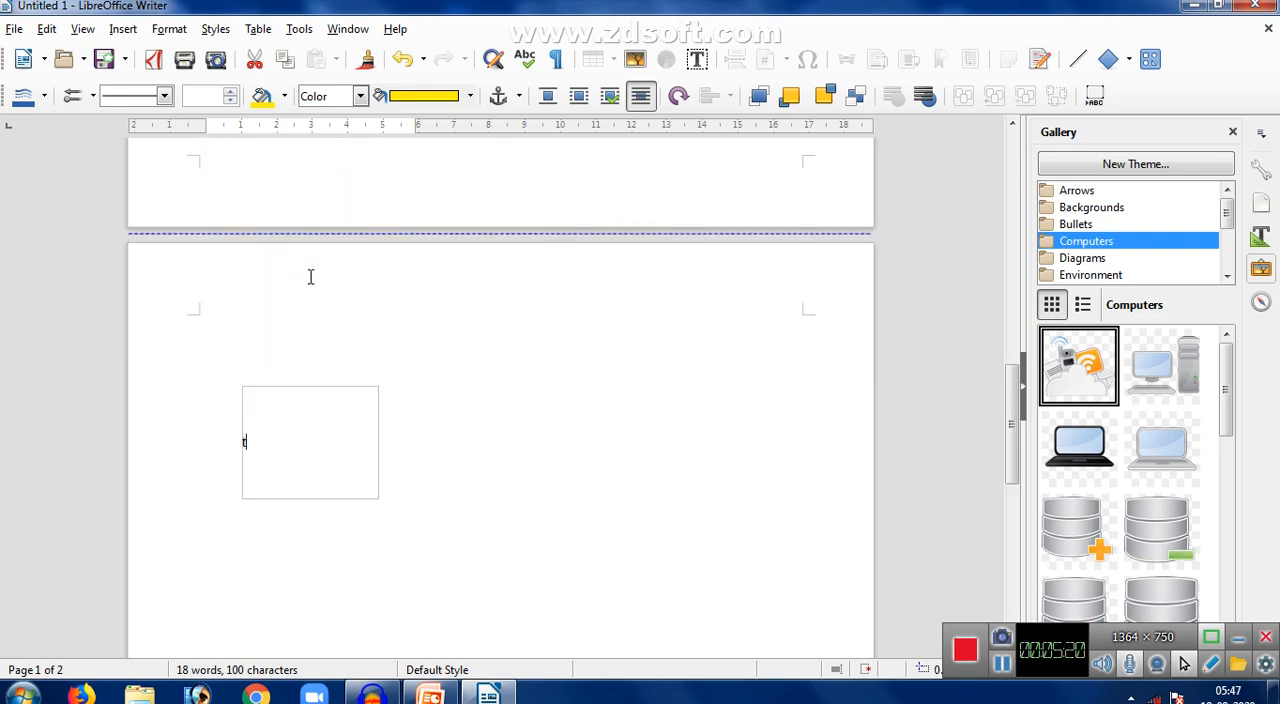
left_click_drag(1014, 424, 993, 298)
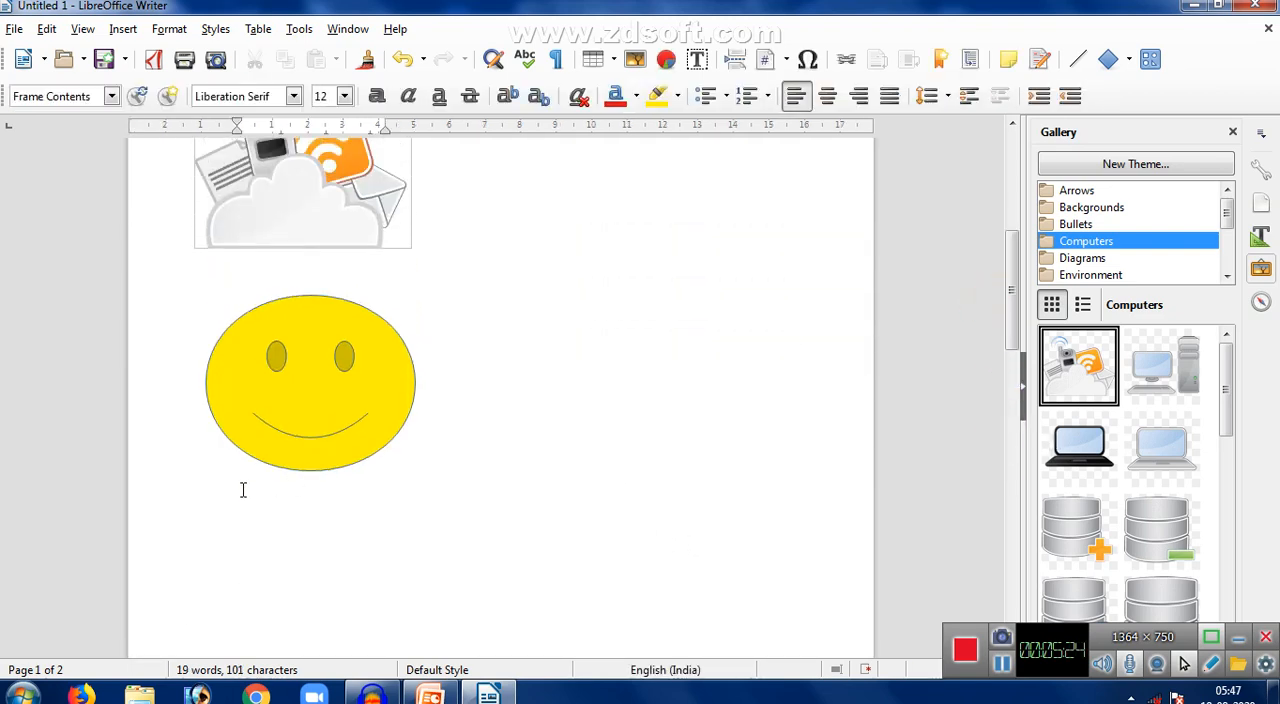
right_click(278, 393)
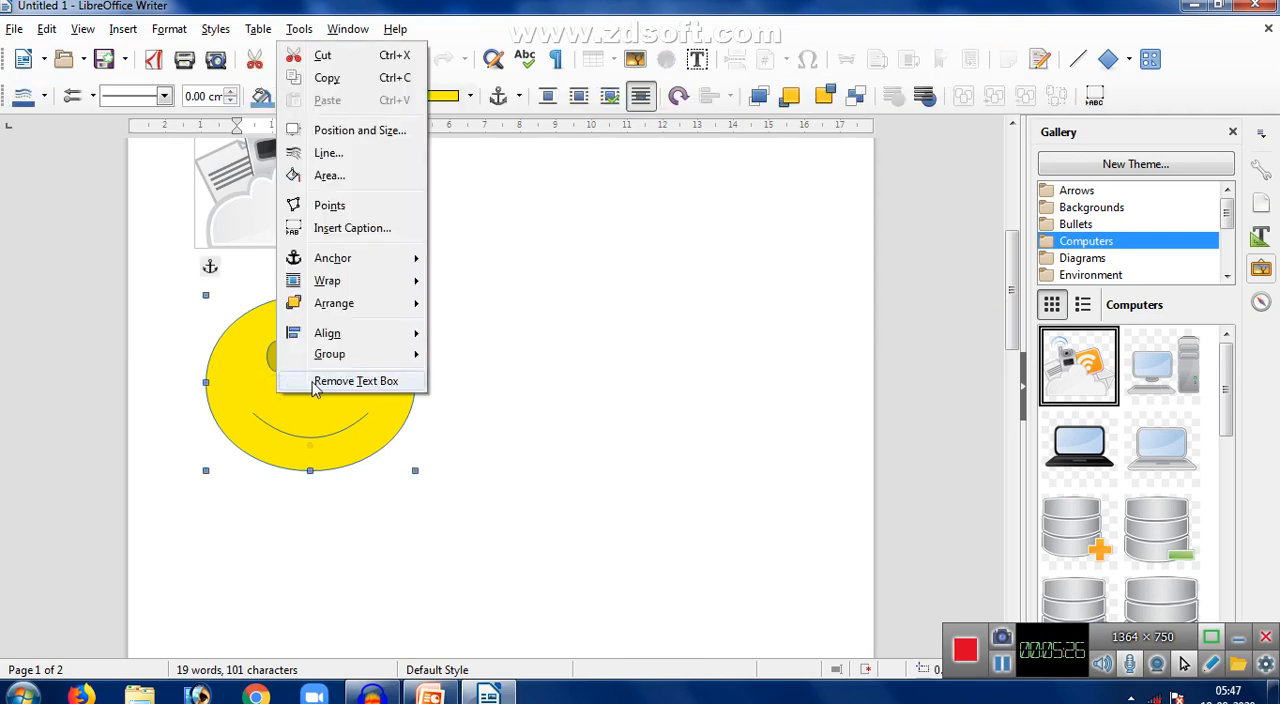
left_click(325, 384)
- Insert the caption "Smilyes 2" below the smiley face, using the Drawing category and Arabic numbering
right_click(325, 386)
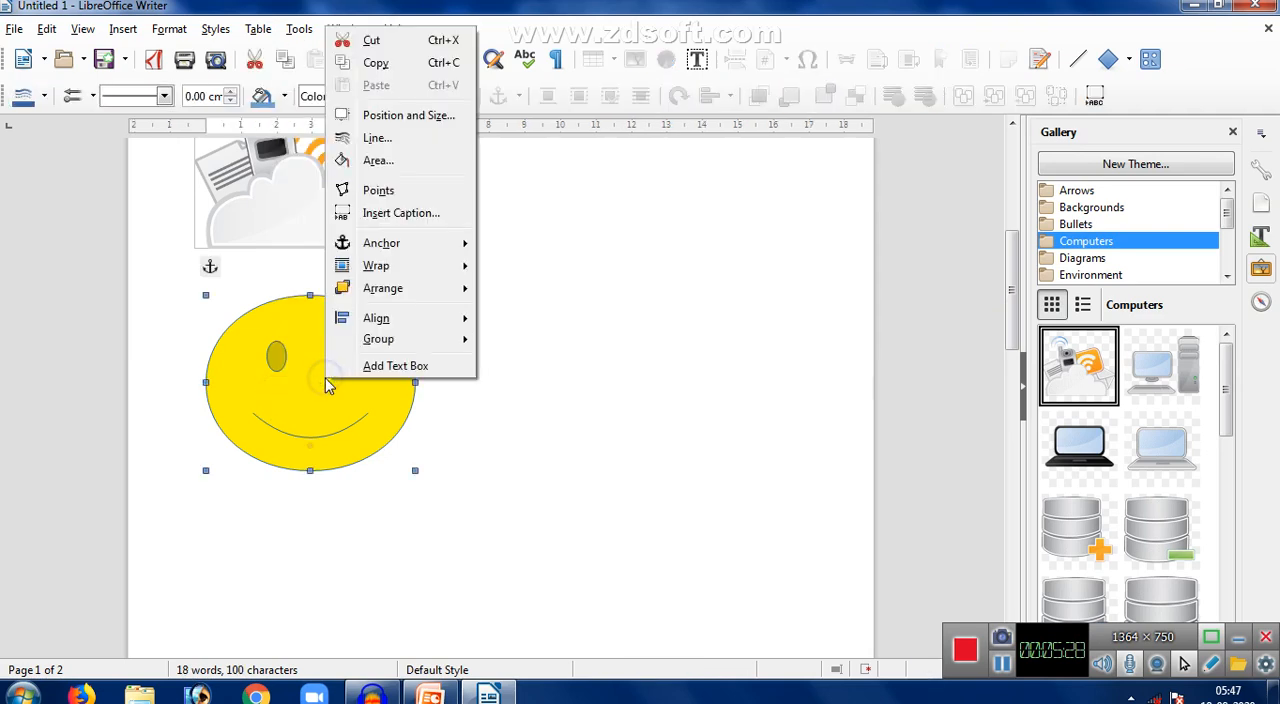
left_click(390, 218)
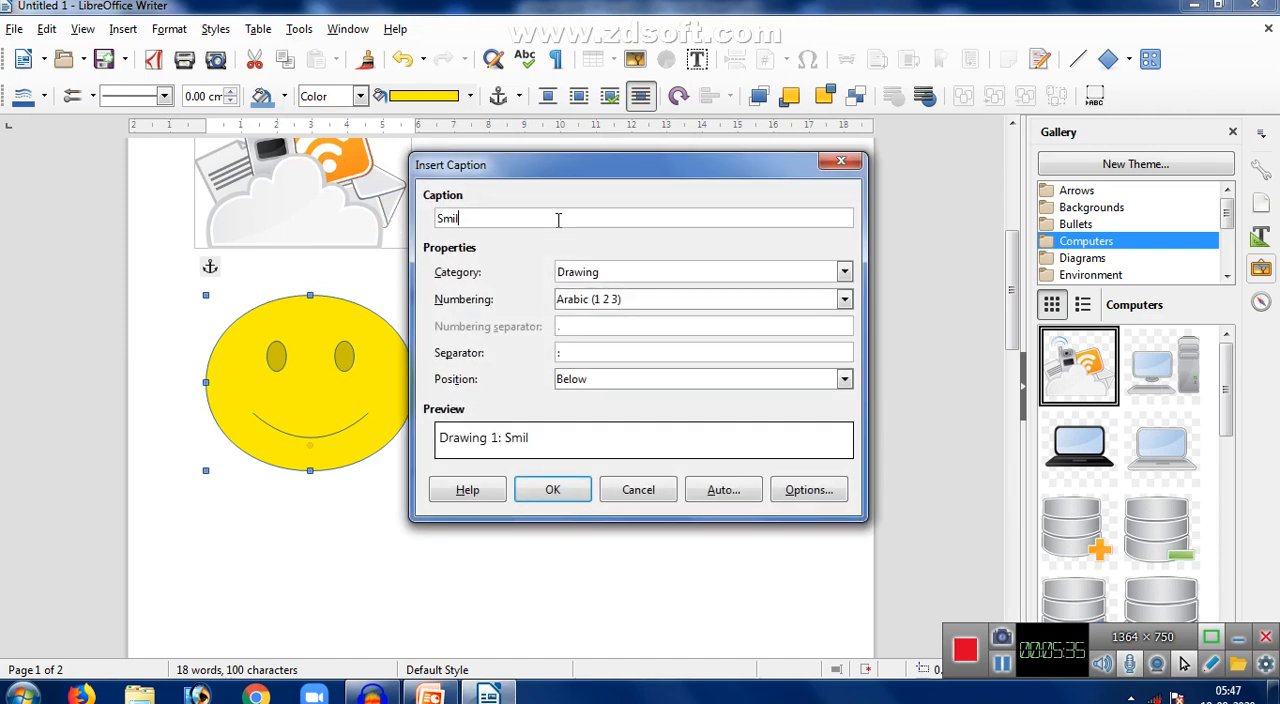
type("Smilyes 2")
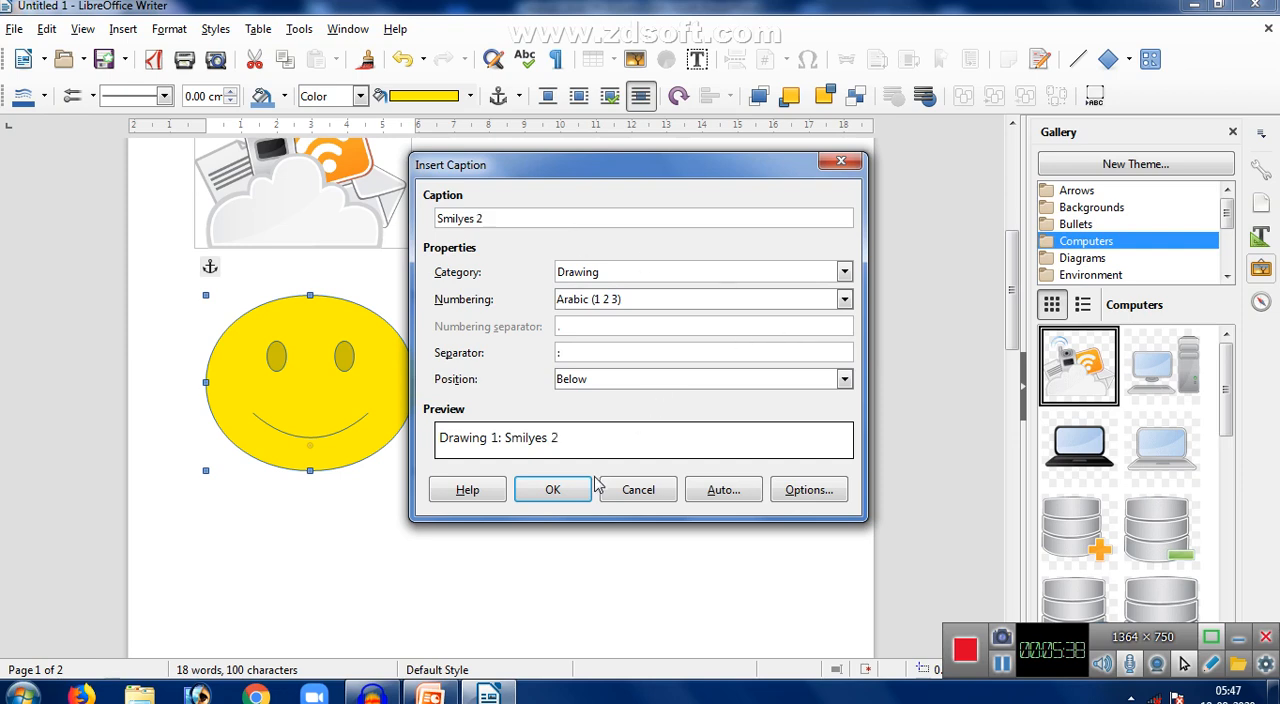
left_click(553, 493)
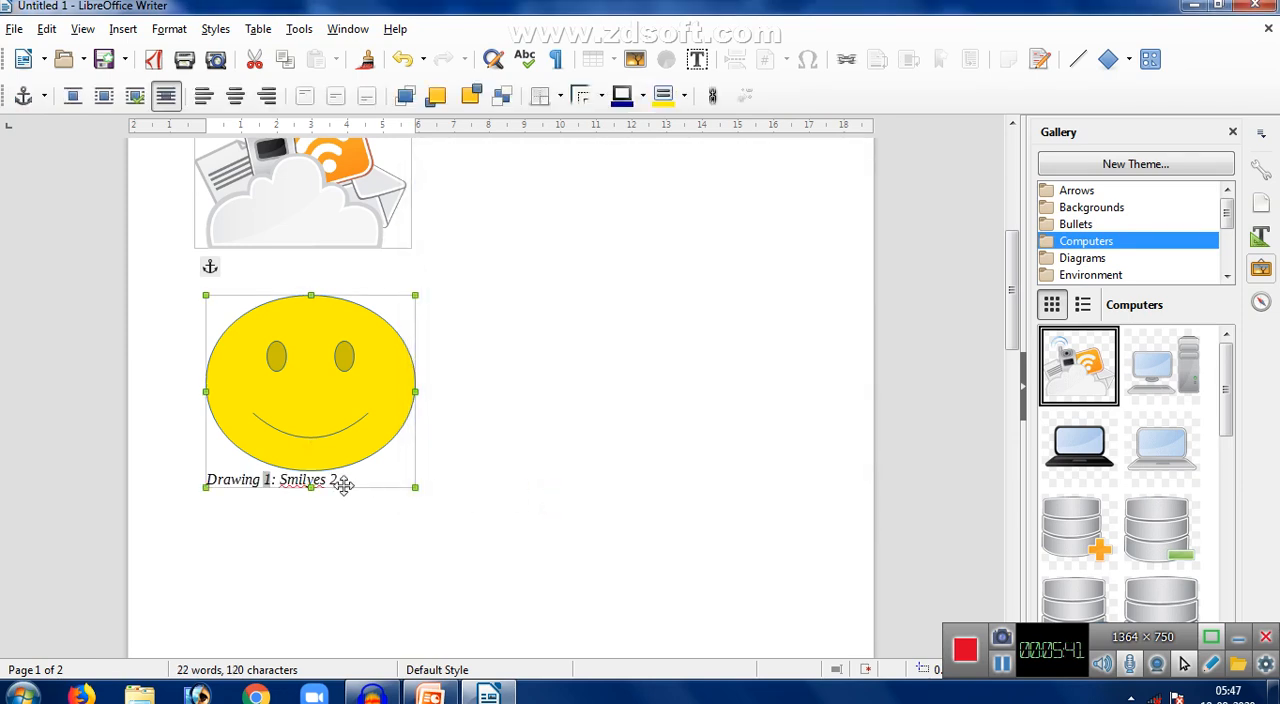
right_click(313, 377)
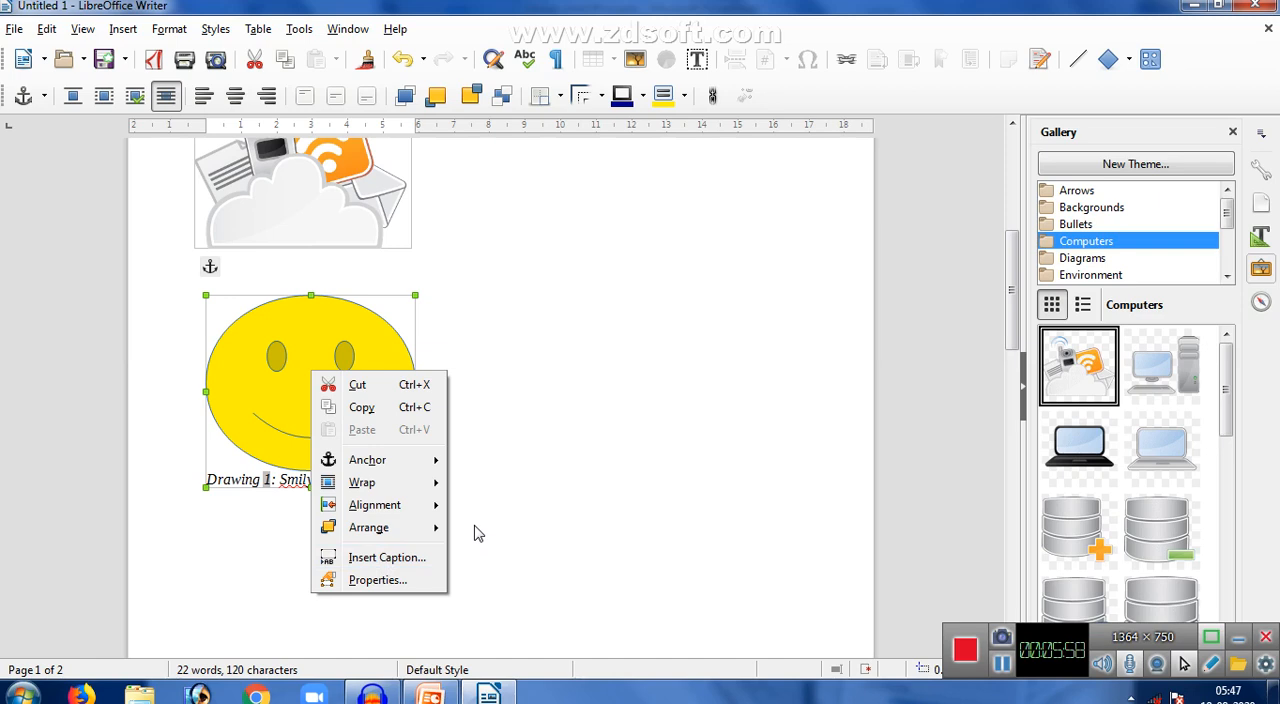
left_click(485, 467)
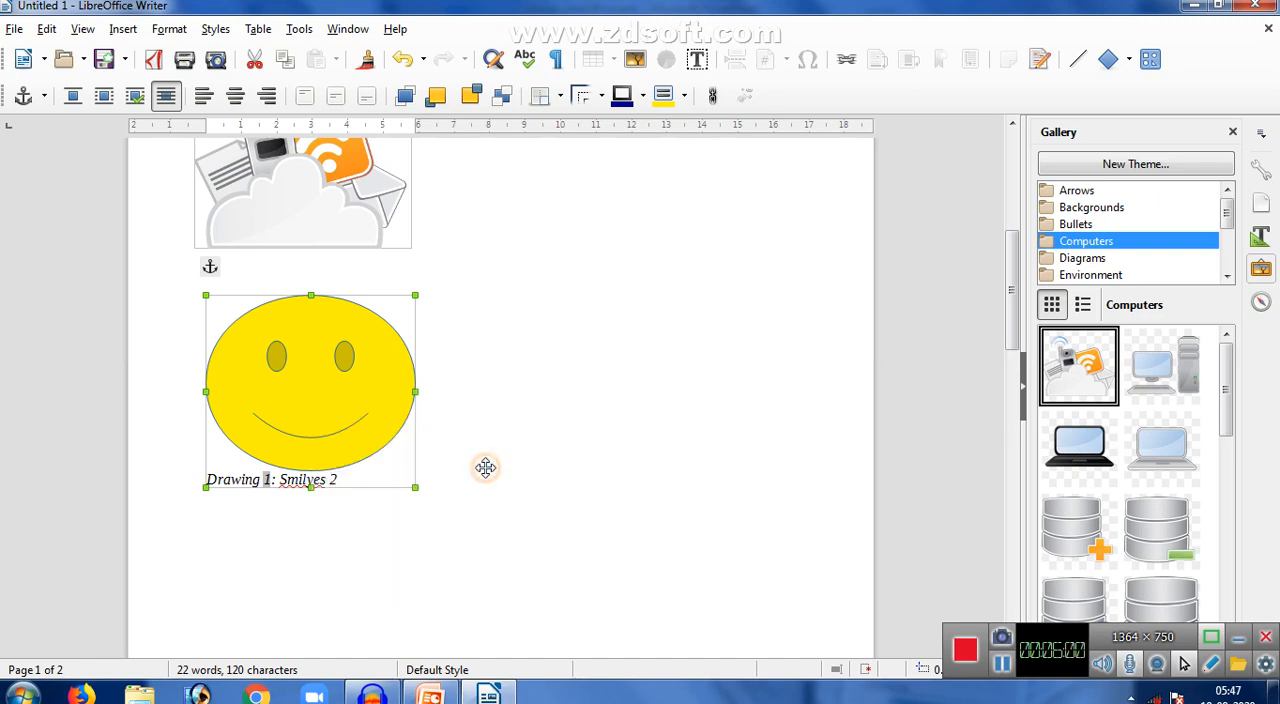
- Add blank lines in the body text near the smiley face and insert a Fontwork object in the yellow Favorite 7 style
left_click(430, 420)
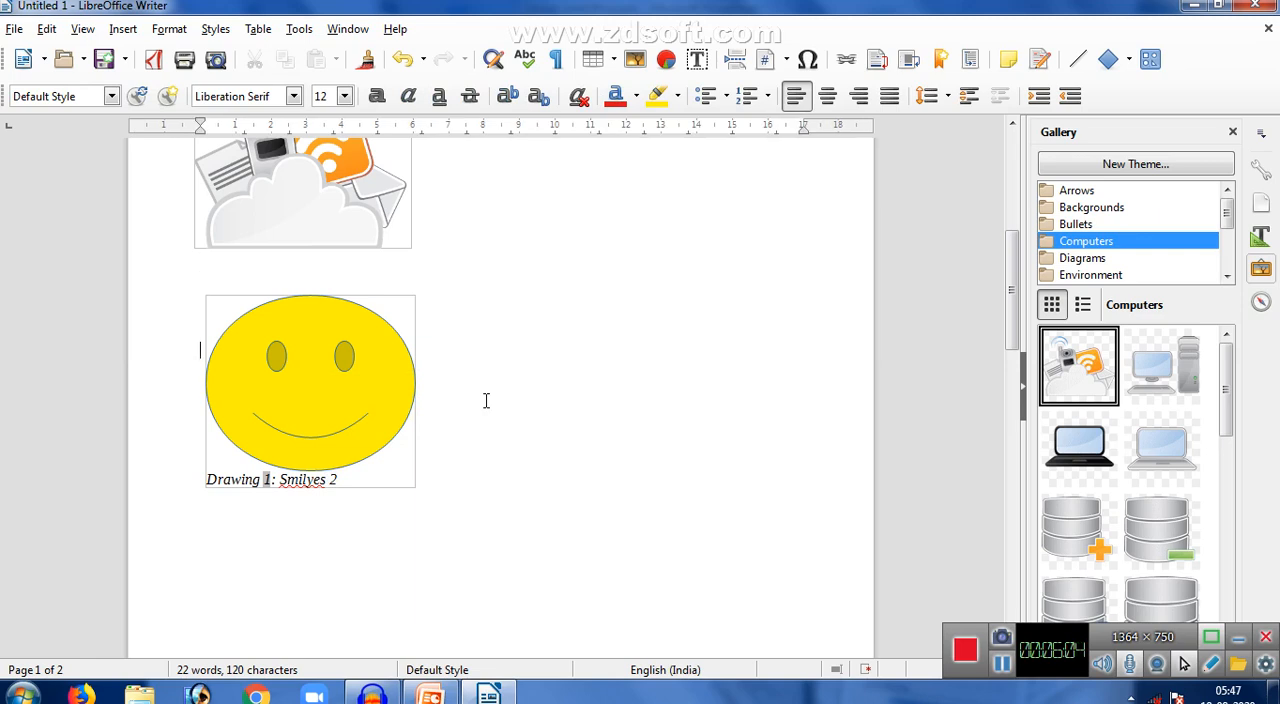
key("Return")
key("Return")
key("Return")
key("Return")
left_click(125, 30)
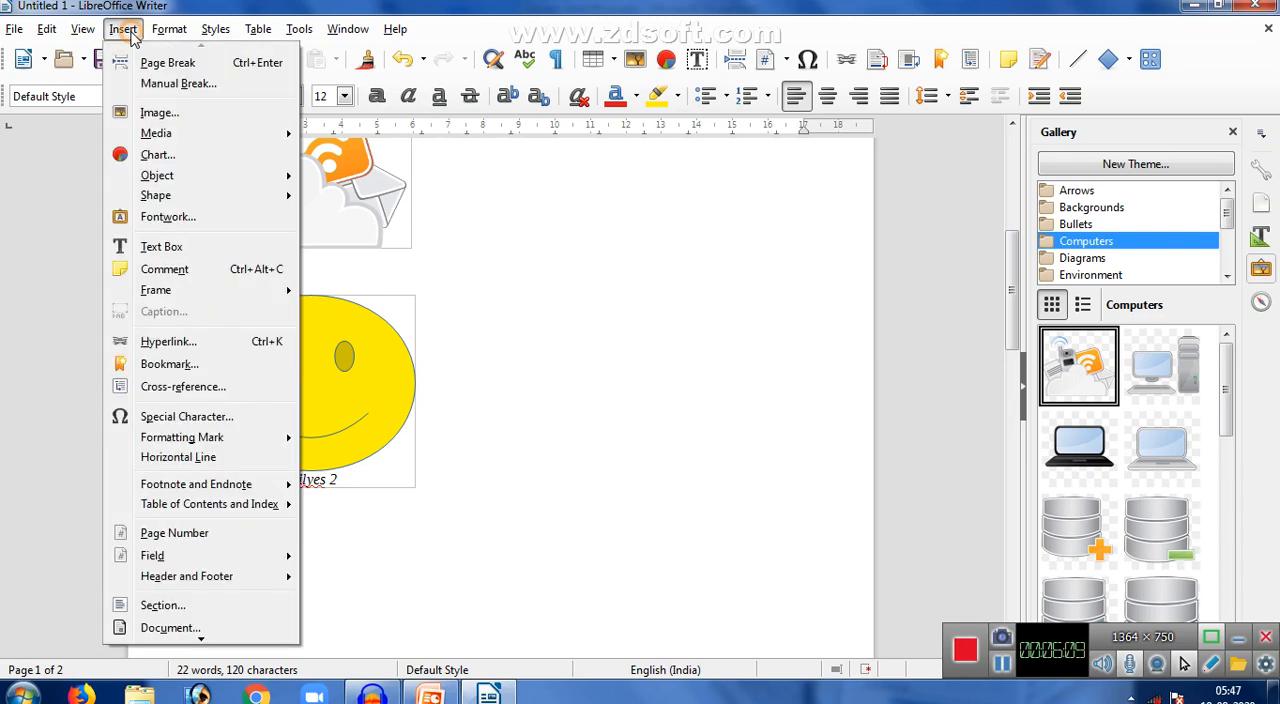
left_click(167, 220)
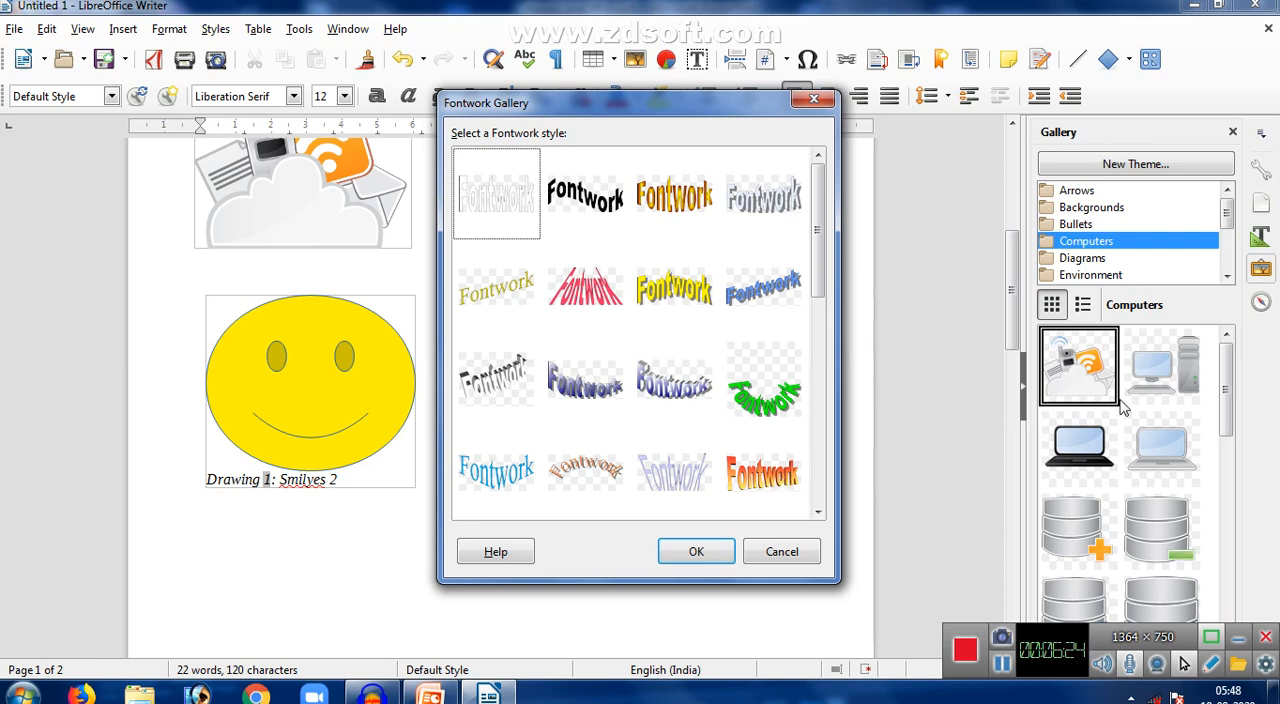
left_click(651, 289)
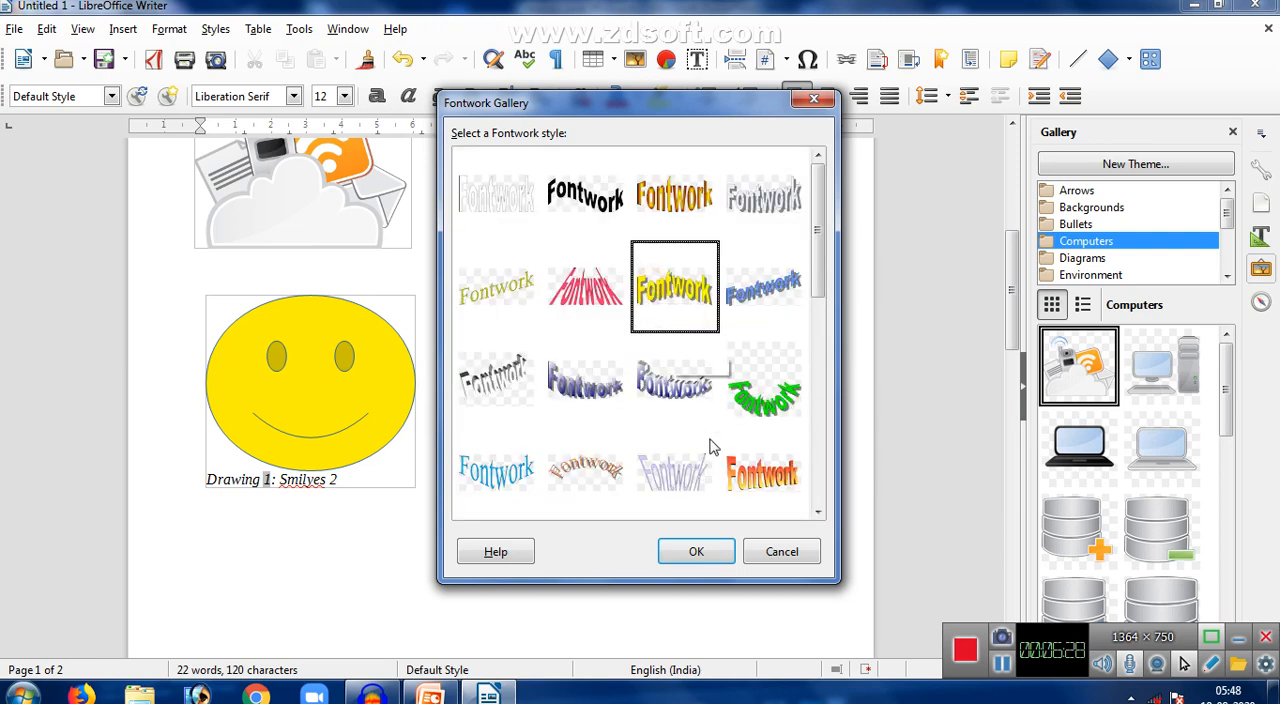
left_click(693, 552)
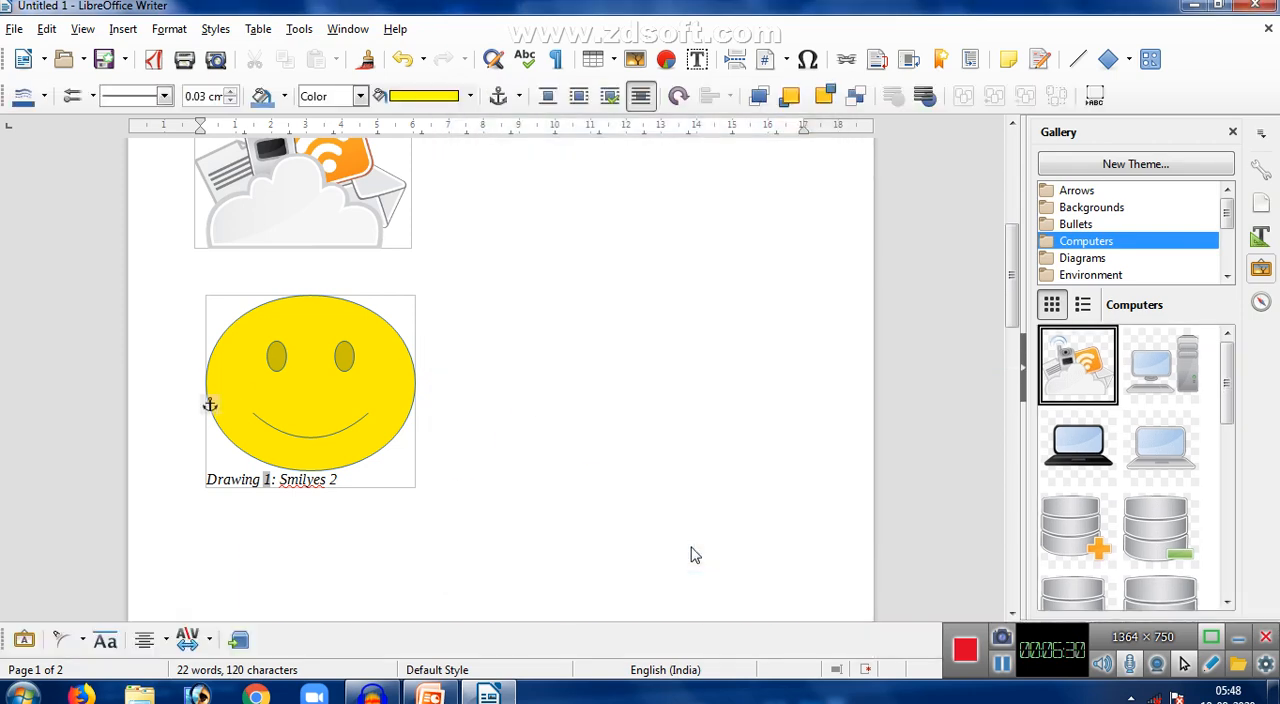
- Replace the text of the yellow Fontwork object below the smiley face with "TNRCE"
left_click_drag(1012, 310, 1012, 372)
left_click(535, 343)
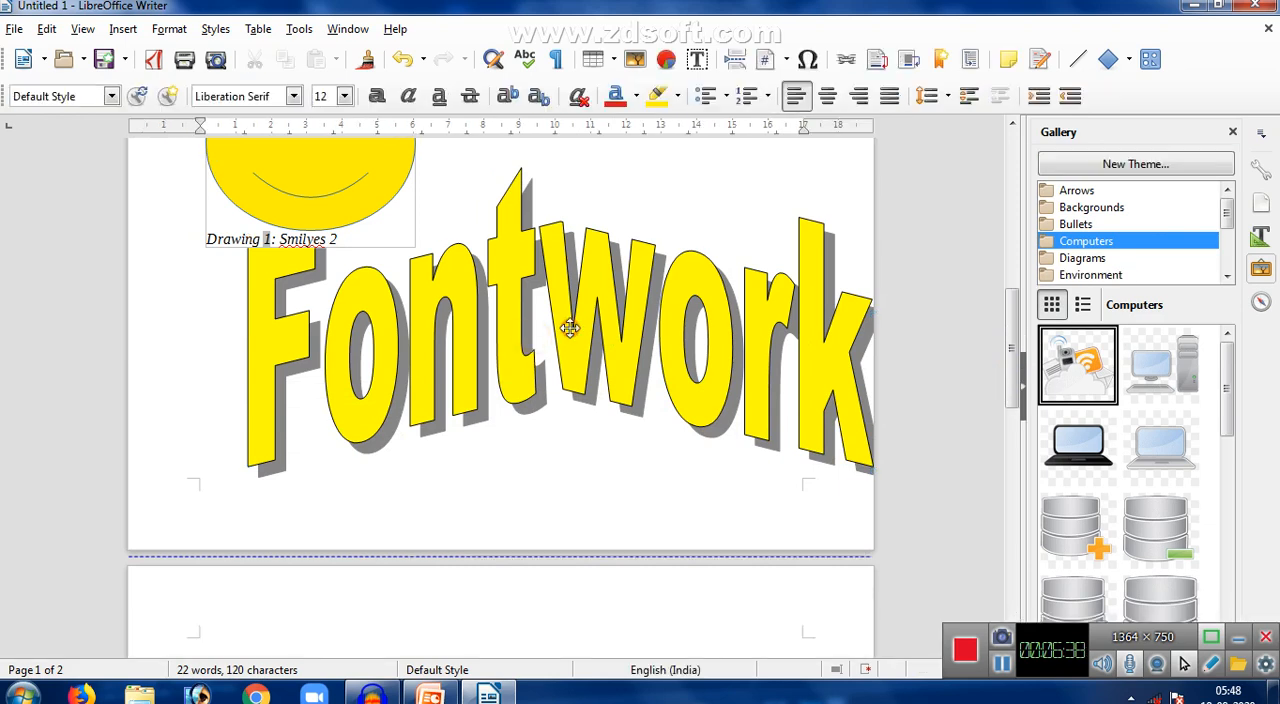
double_click(569, 328)
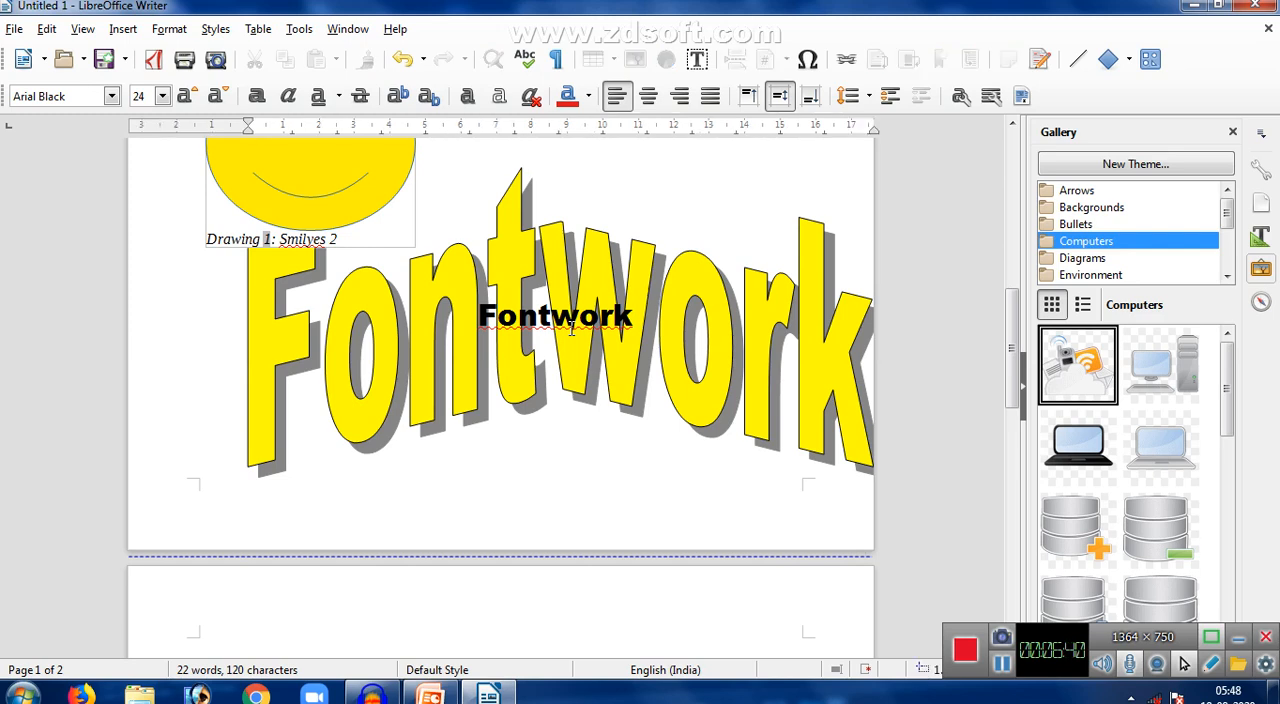
key("BackSpace")
key("BackSpace")
key("BackSpace")
key("BackSpace")
key("BackSpace")
key("BackSpace")
key("BackSpace")
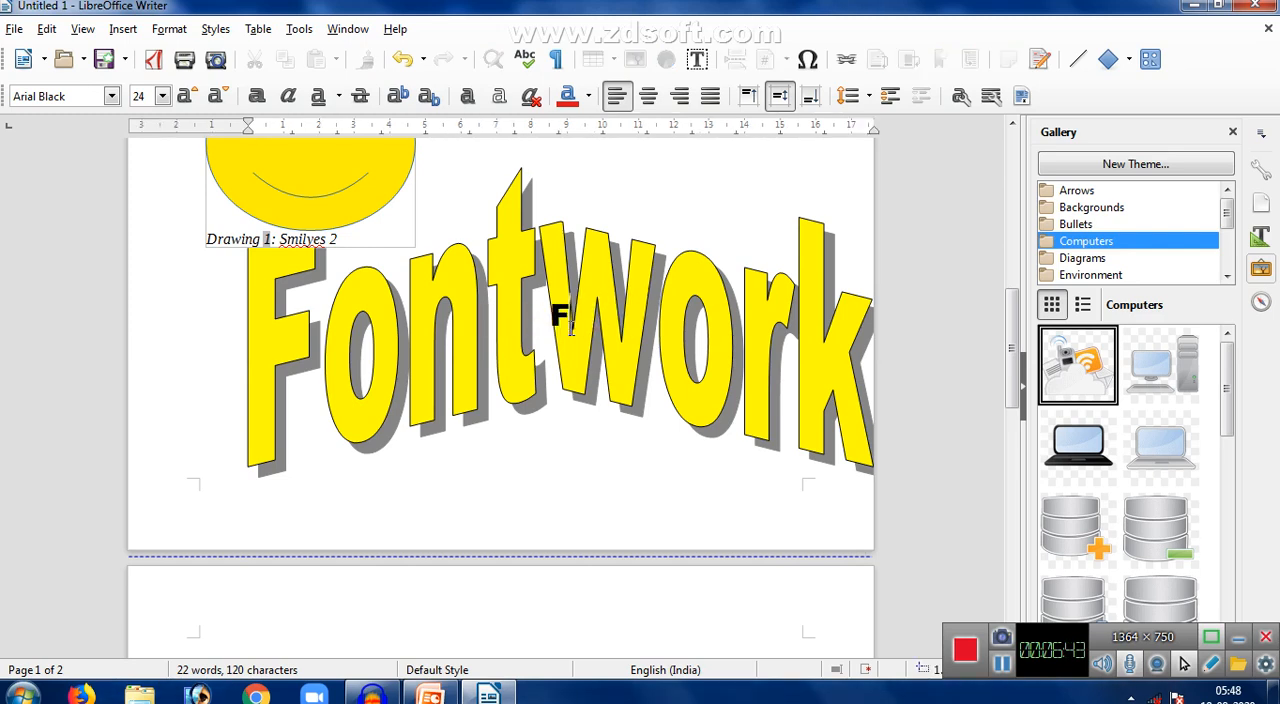
key("BackSpace")
type("TNRCE")
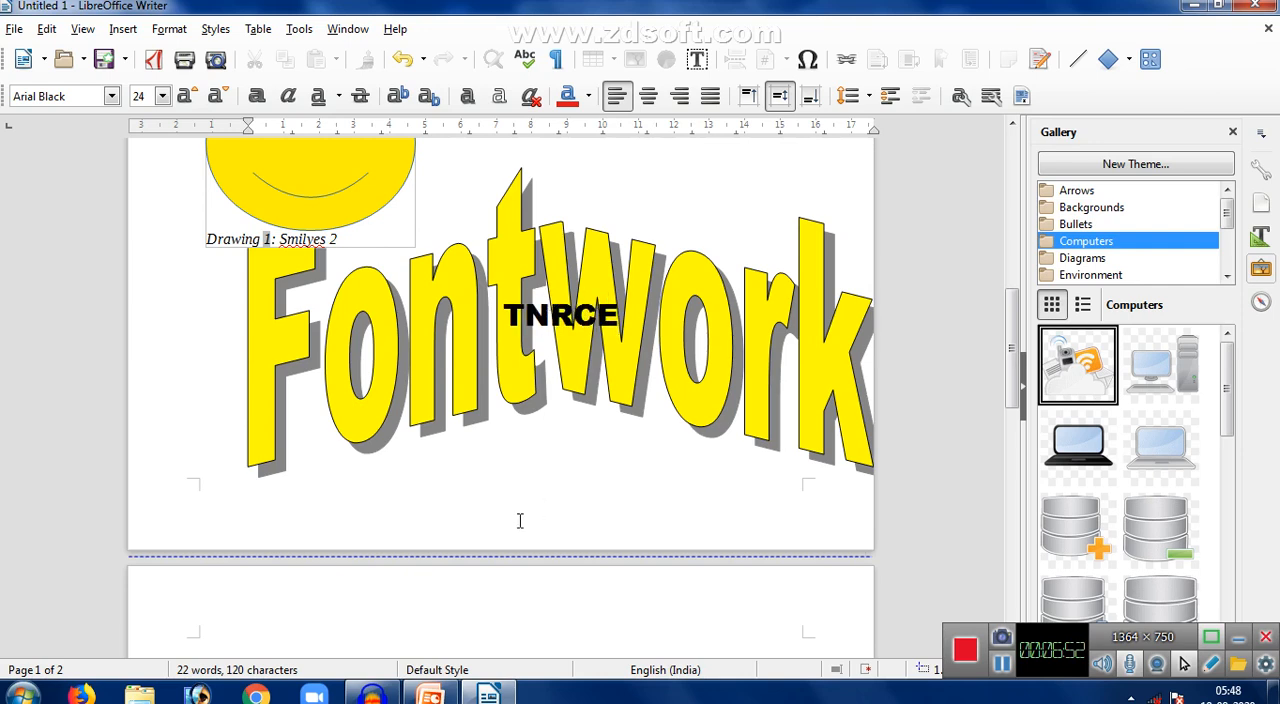
left_click(342, 580)
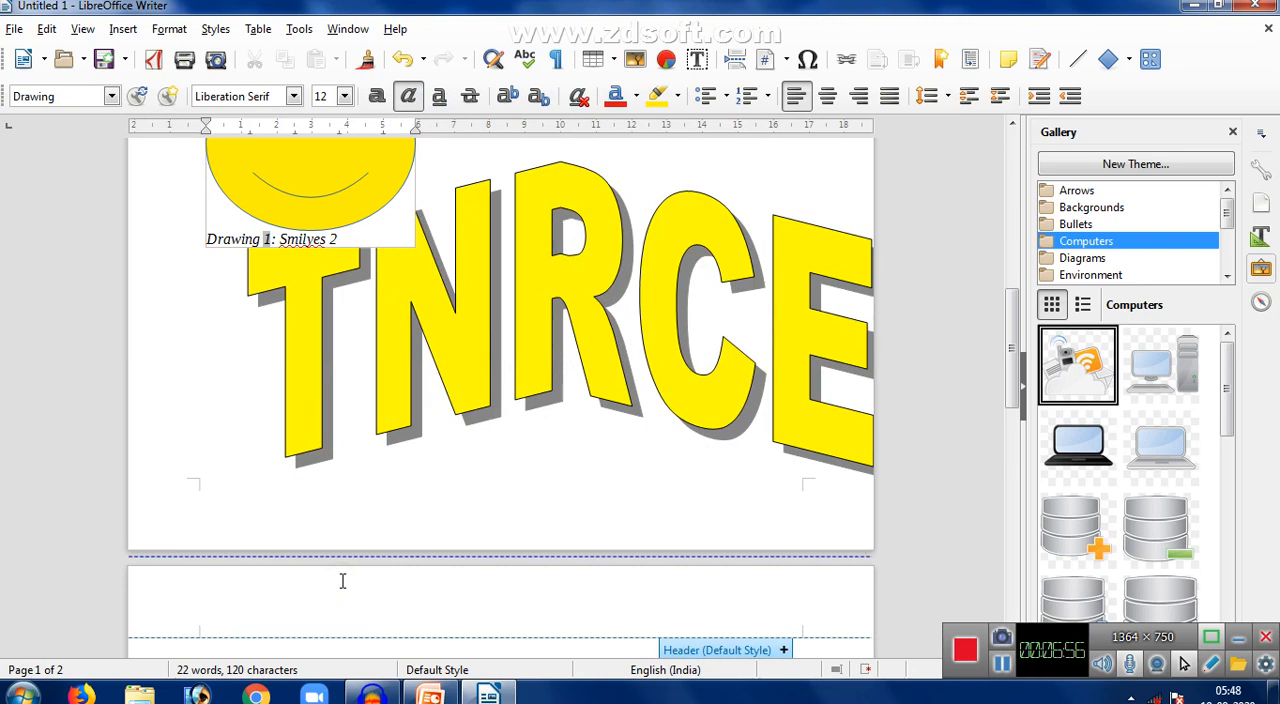
- Change the outline colour of the TNRCE Fontwork to a red shade from the standard palette and view the available line styles
left_click(546, 310)
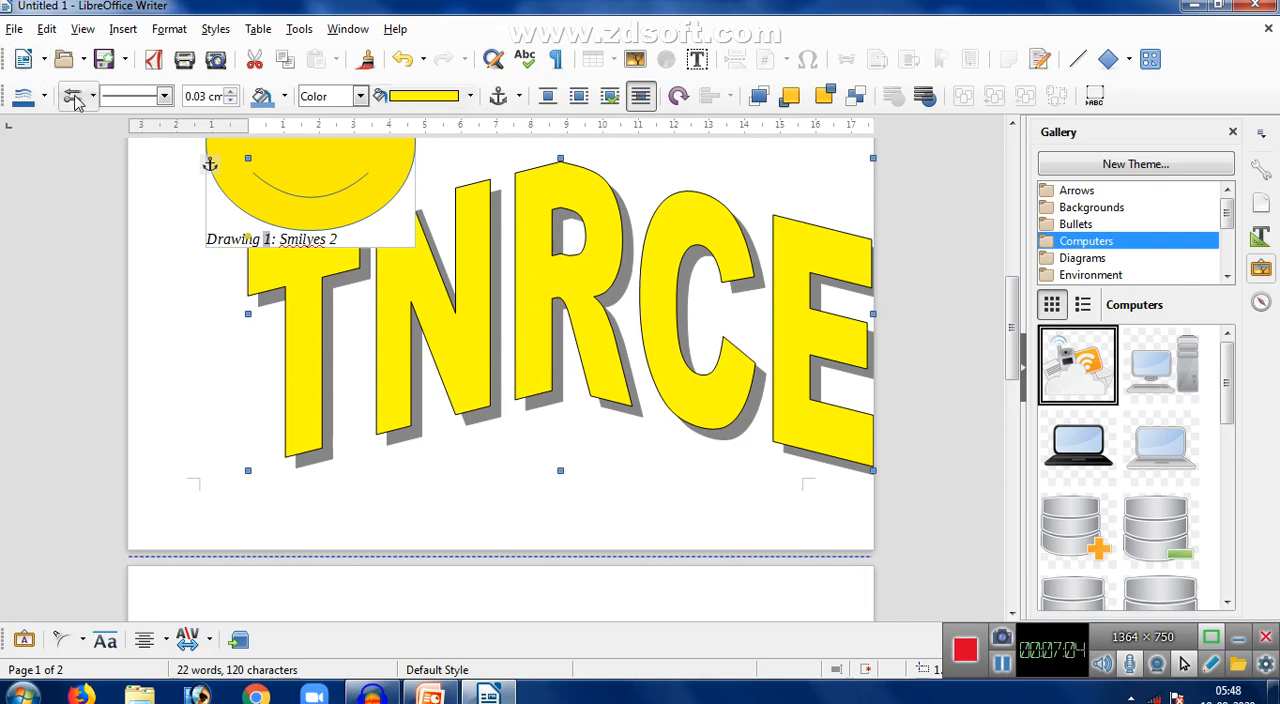
left_click(44, 96)
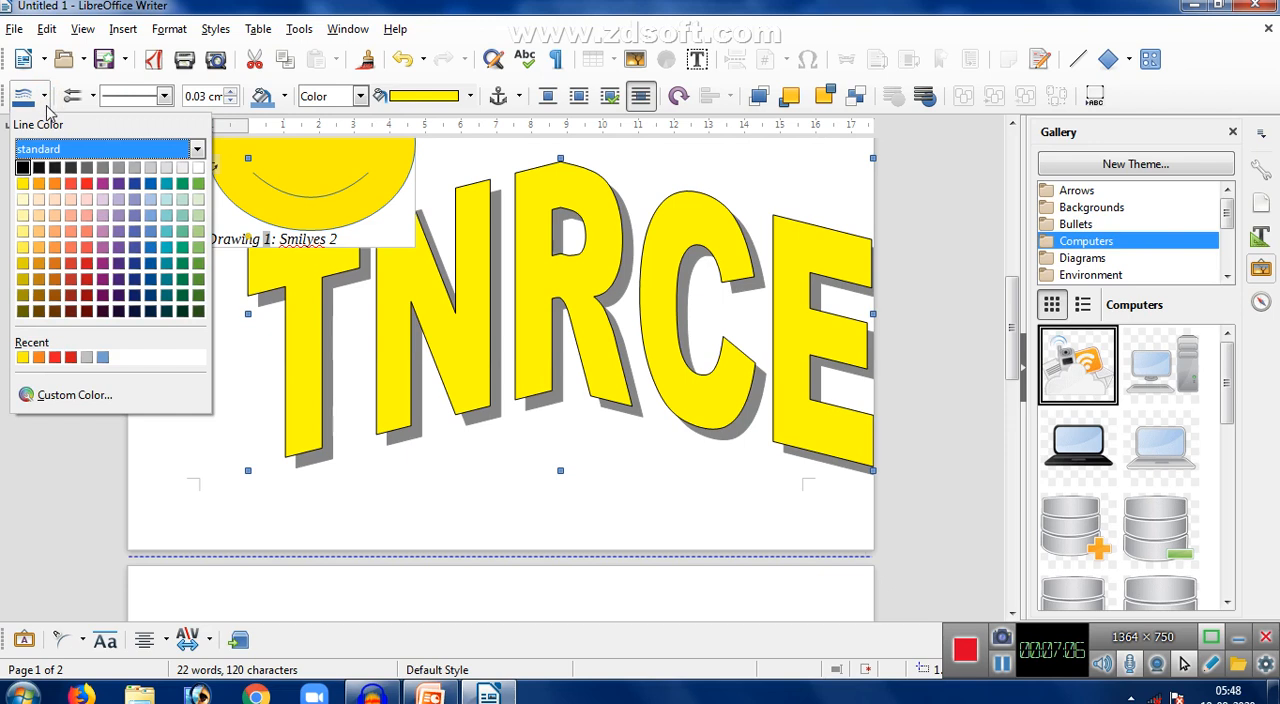
left_click(86, 248)
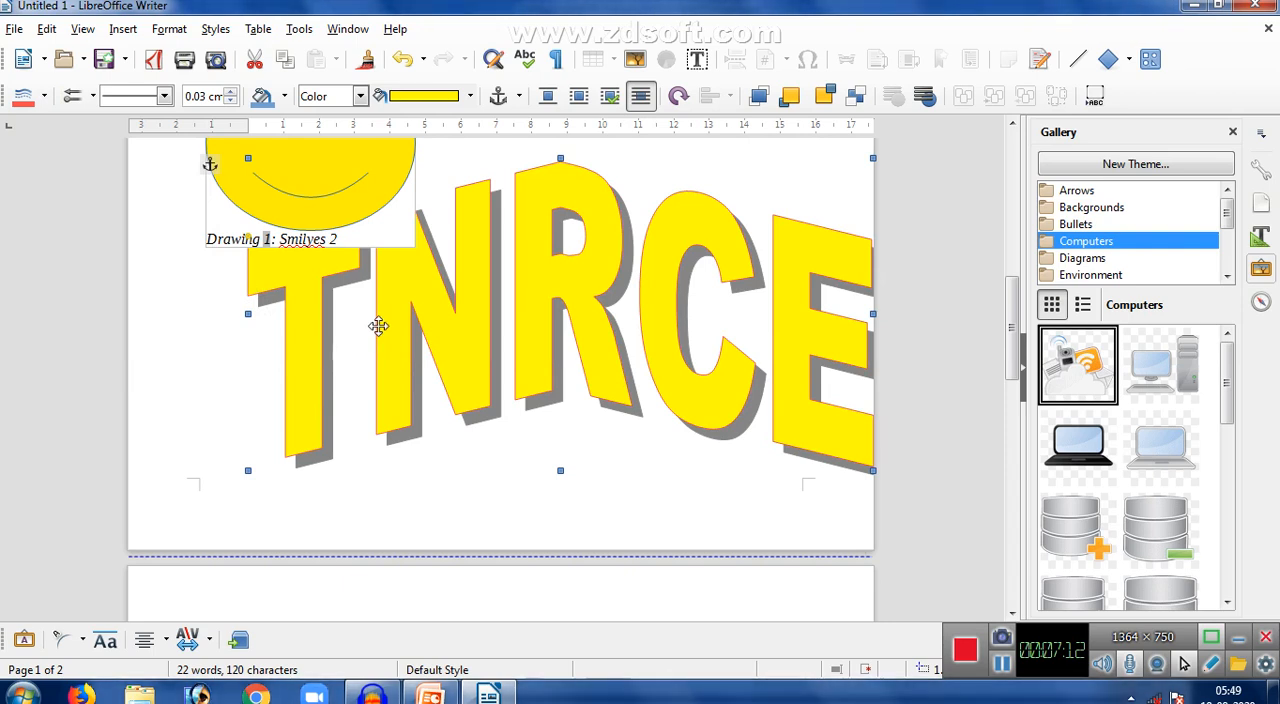
left_click(168, 94)
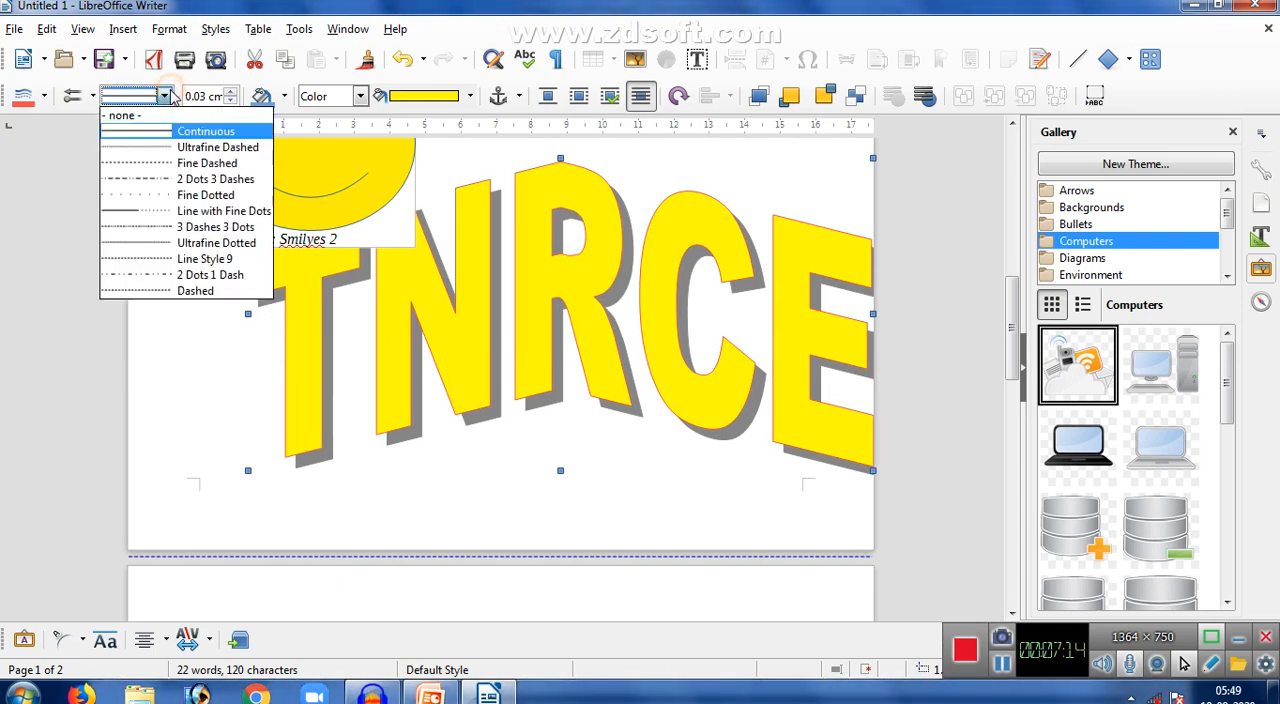
left_click(168, 95)
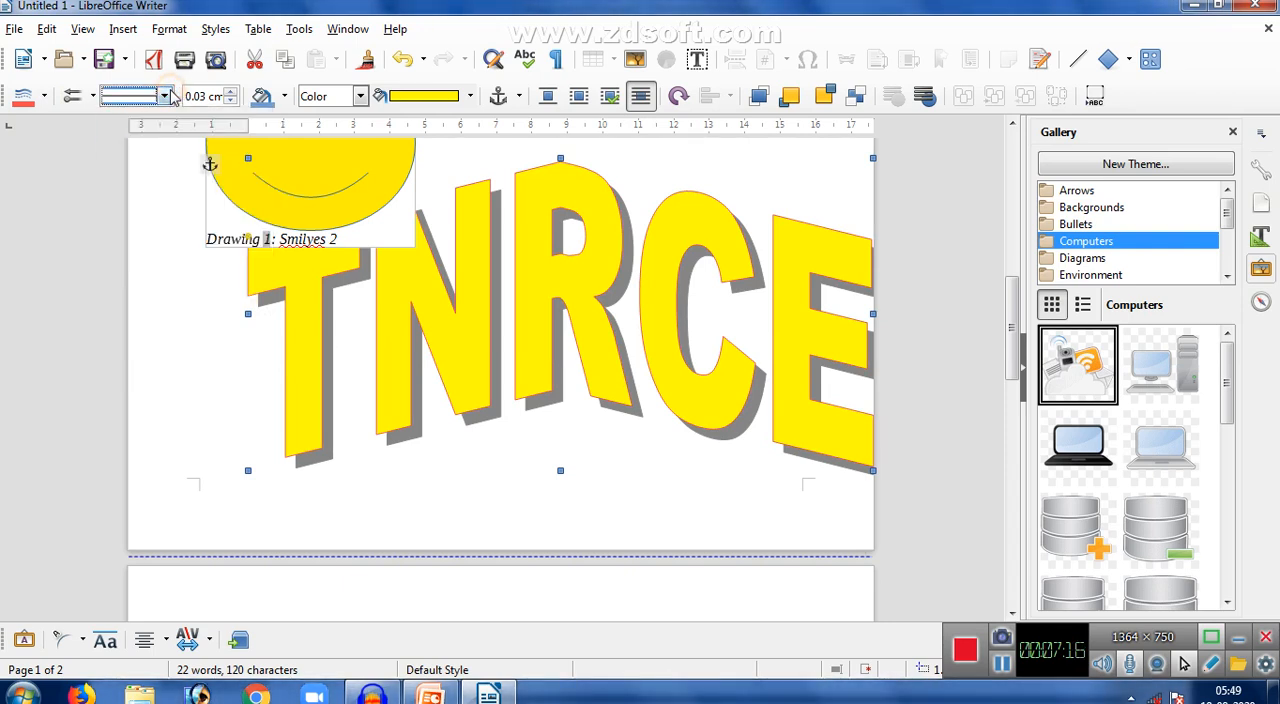
- Delete the TNRCE Fontwork object and return the cursor to the body text below the smiley face
left_click(622, 270)
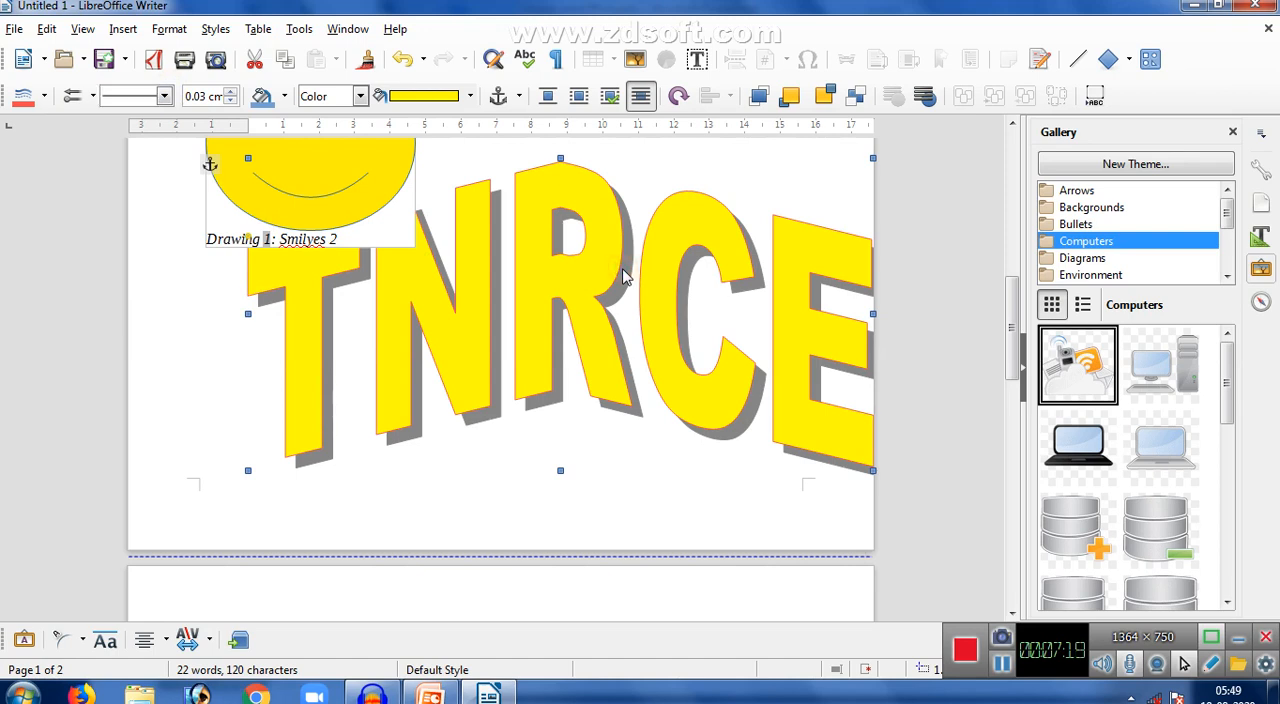
key("Delete")
left_click(432, 245)
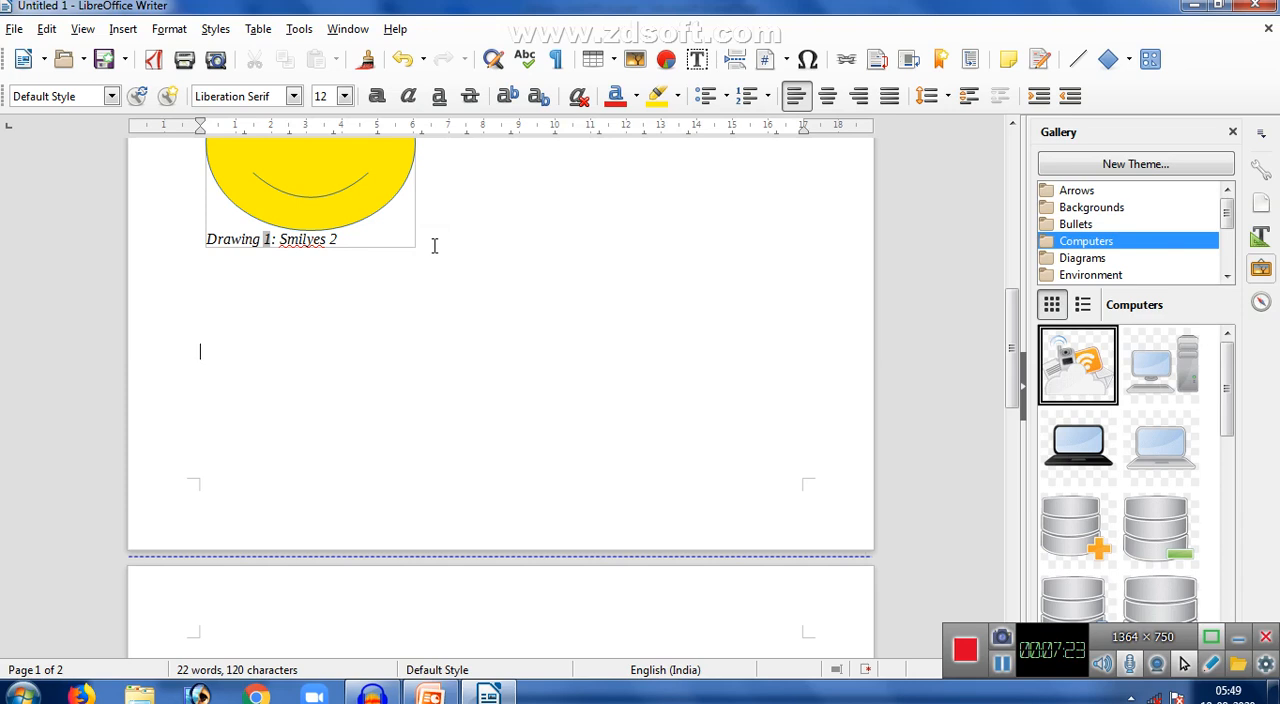
- Add two blank lines and a page break below the smiley face and place the cursor on the new page
key("Return")
key("Return")
key("ctrl+Return")
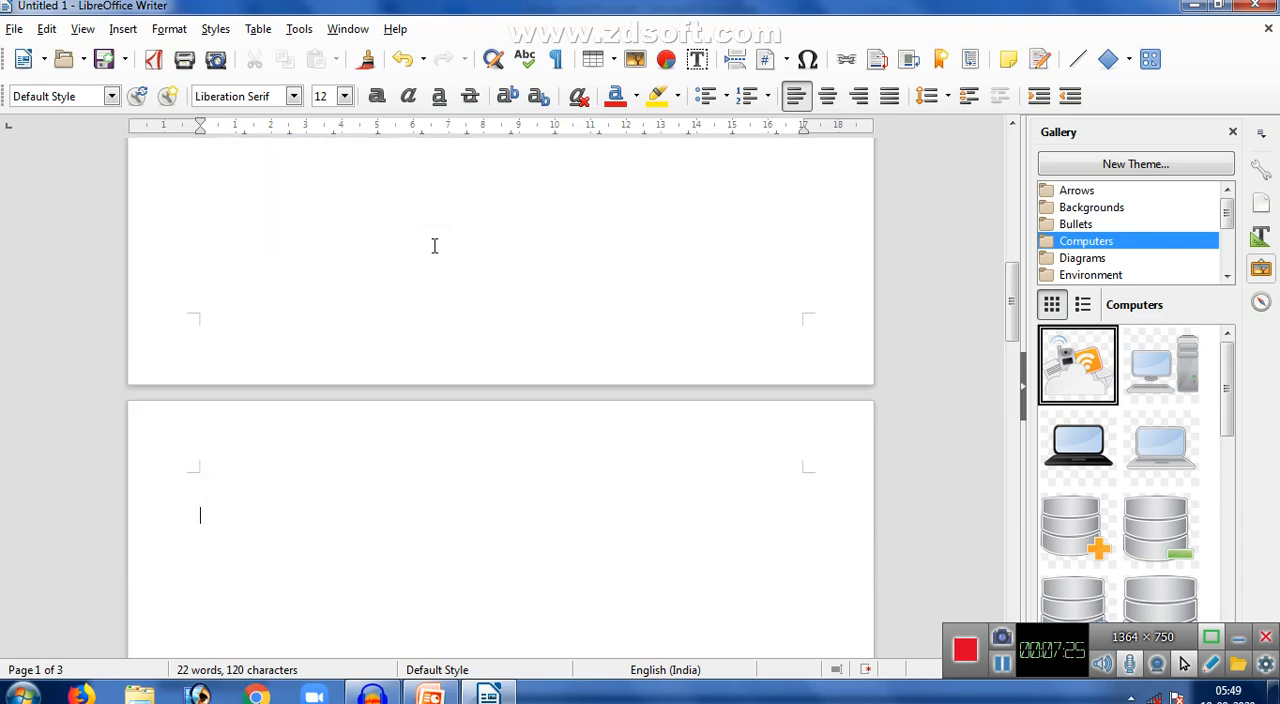
left_click(124, 30)
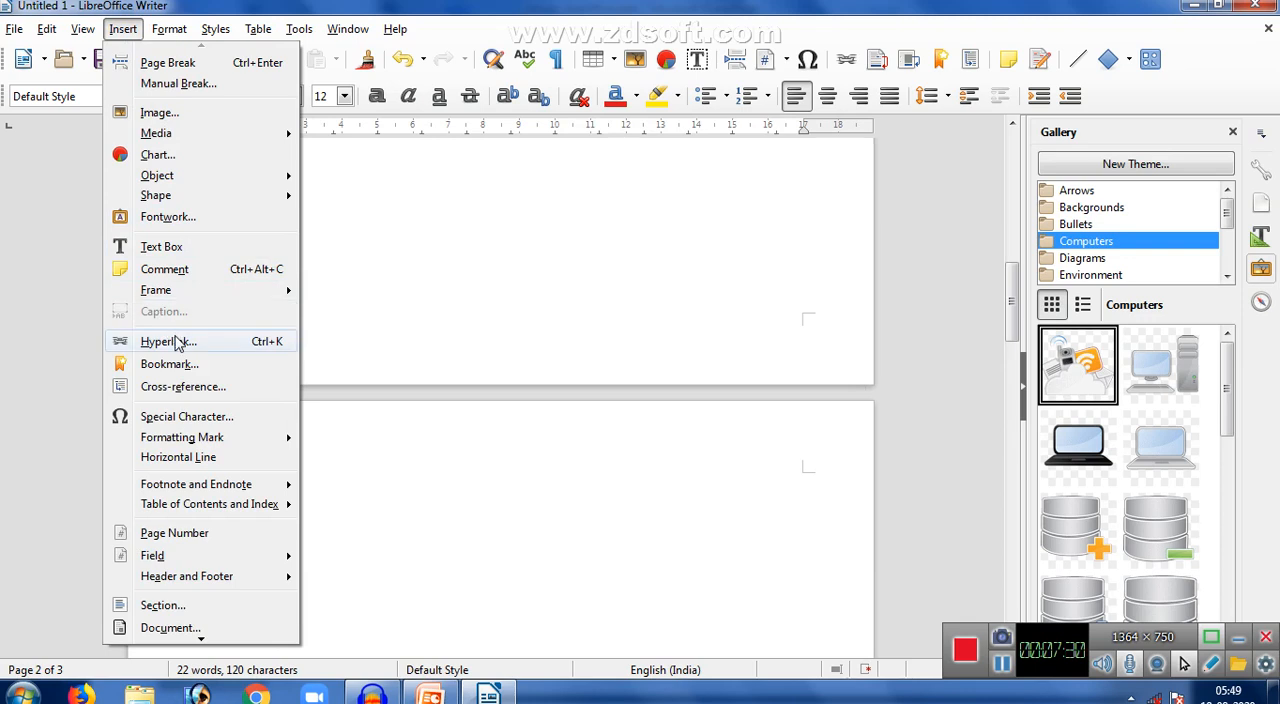
left_click(377, 502)
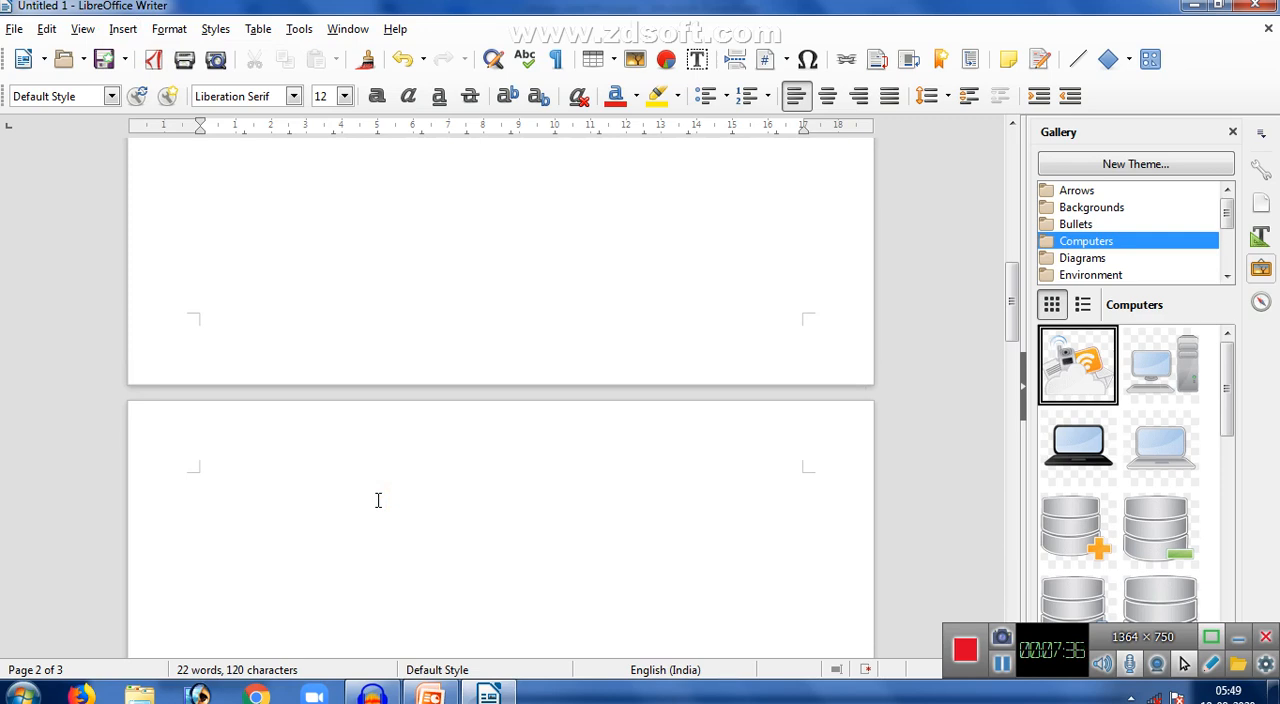
- Enter the sentence "Computer is a good magical device." on the new page
type("computer is a ")
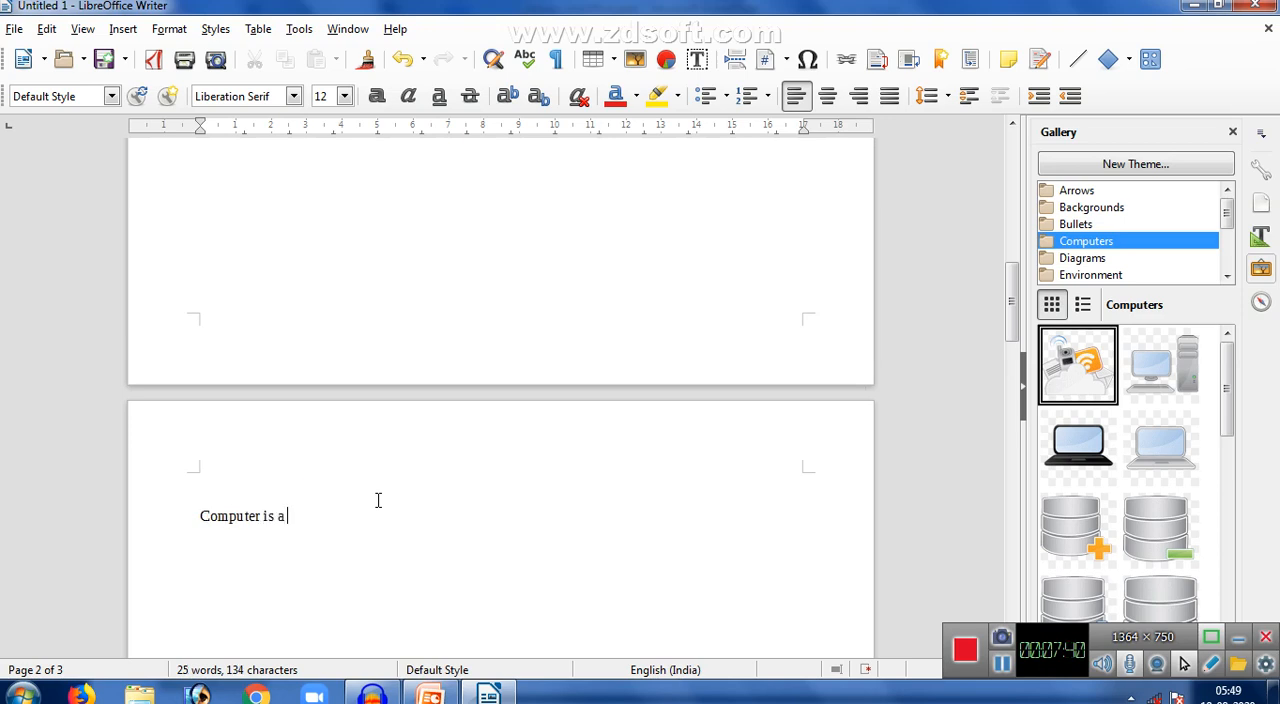
type("good magical de")
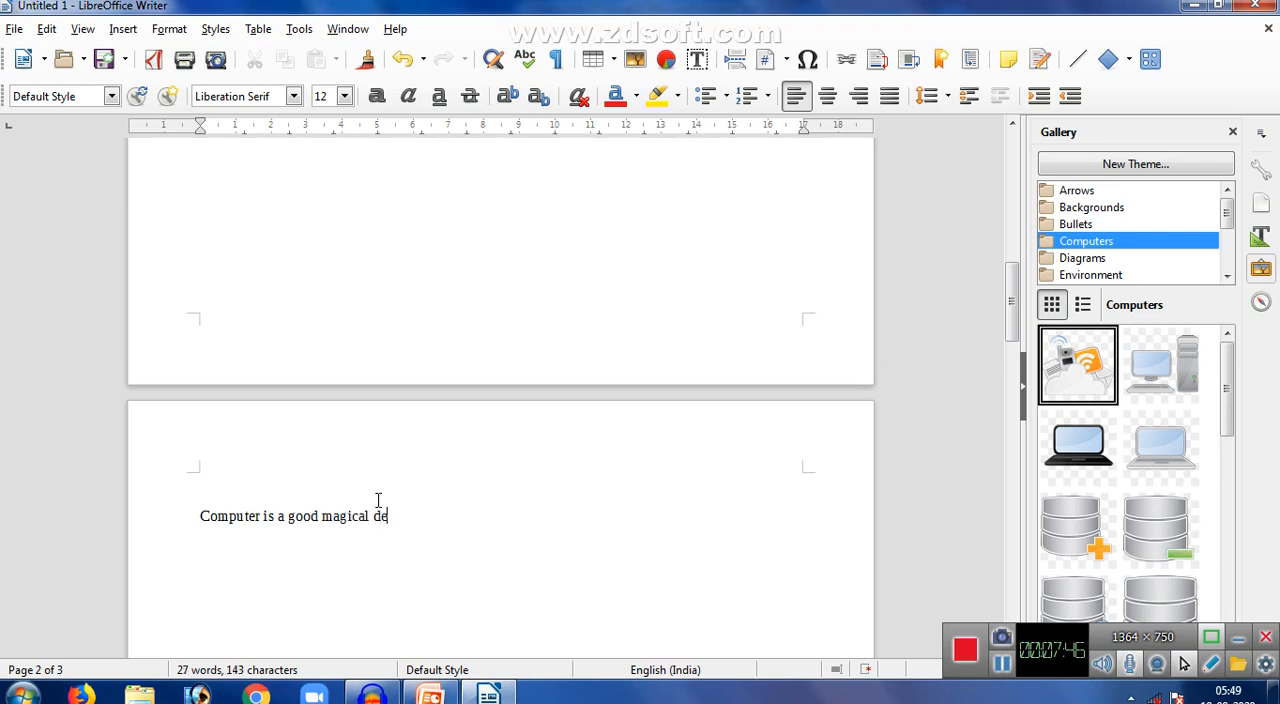
type("vice.")
- Add the question "What is computer....?" on a new line below the sentence
key("Return")
type("What is computer")
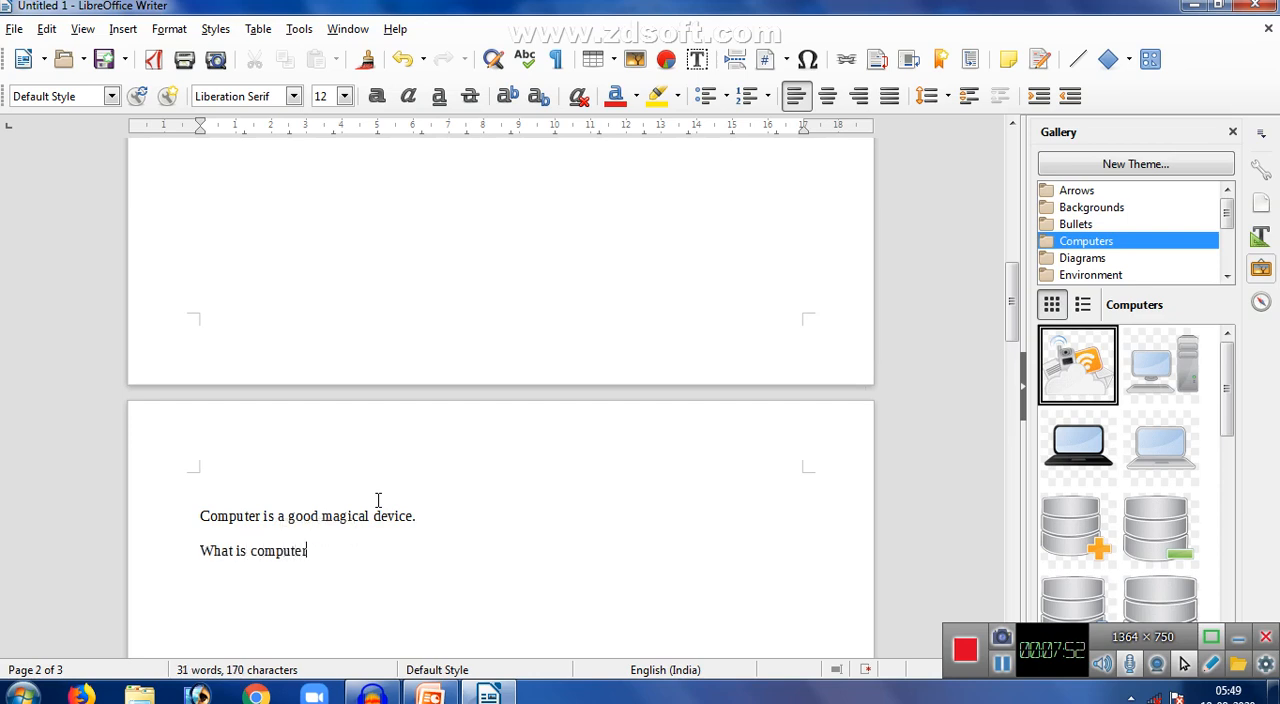
type("....?")
- Delete the whole sentence above the "What is computer....?" line, leaving that line empty
left_click(447, 514)
key("BackSpace")
key("BackSpace")
key("BackSpace")
key("BackSpace")
key("BackSpace")
key("BackSpace")
key("BackSpace")
key("BackSpace")
key("BackSpace")
key("BackSpace")
key("BackSpace")
key("BackSpace")
key("BackSpace")
key("BackSpace")
key("BackSpace")
key("BackSpace")
key("BackSpace")
key("BackSpace")
key("BackSpace")
key("BackSpace")
key("BackSpace")
key("BackSpace")
key("BackSpace")
key("BackSpace")
key("BackSpace")
key("BackSpace")
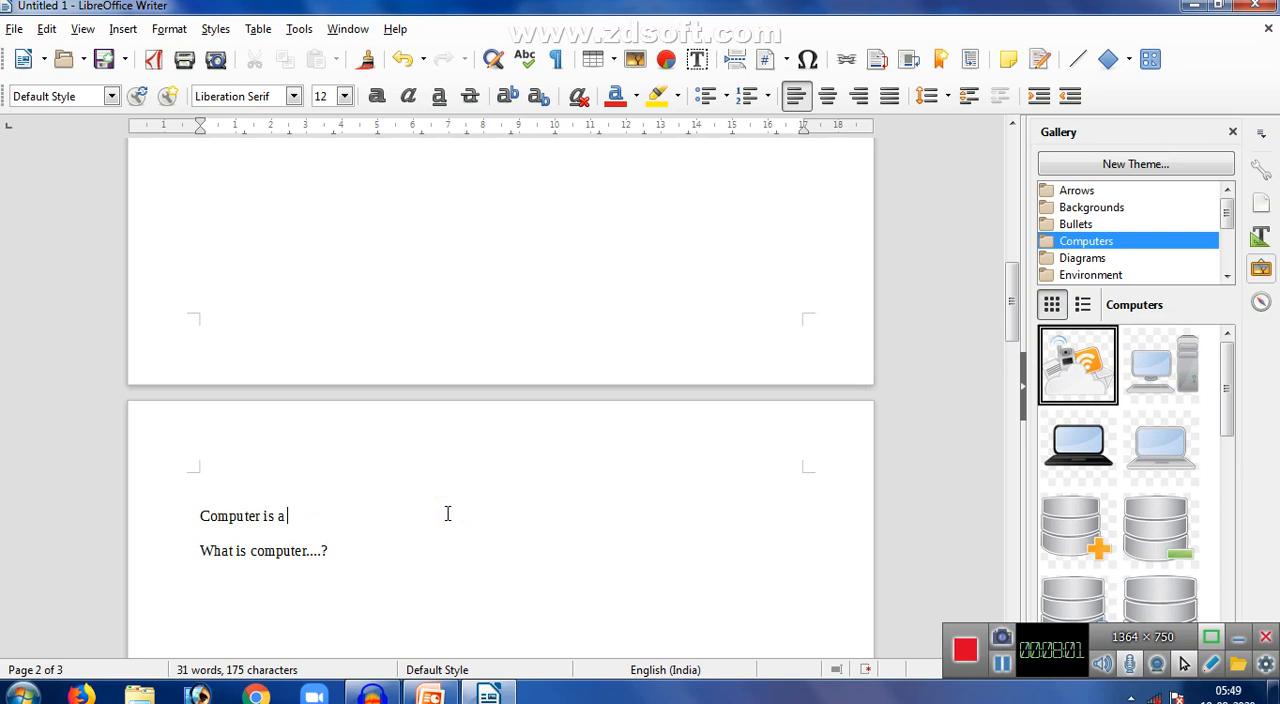
key("BackSpace")
key("BackSpace")
key("BackSpace")
key("BackSpace")
key("BackSpace")
key("BackSpace")
key("BackSpace")
key("BackSpace")
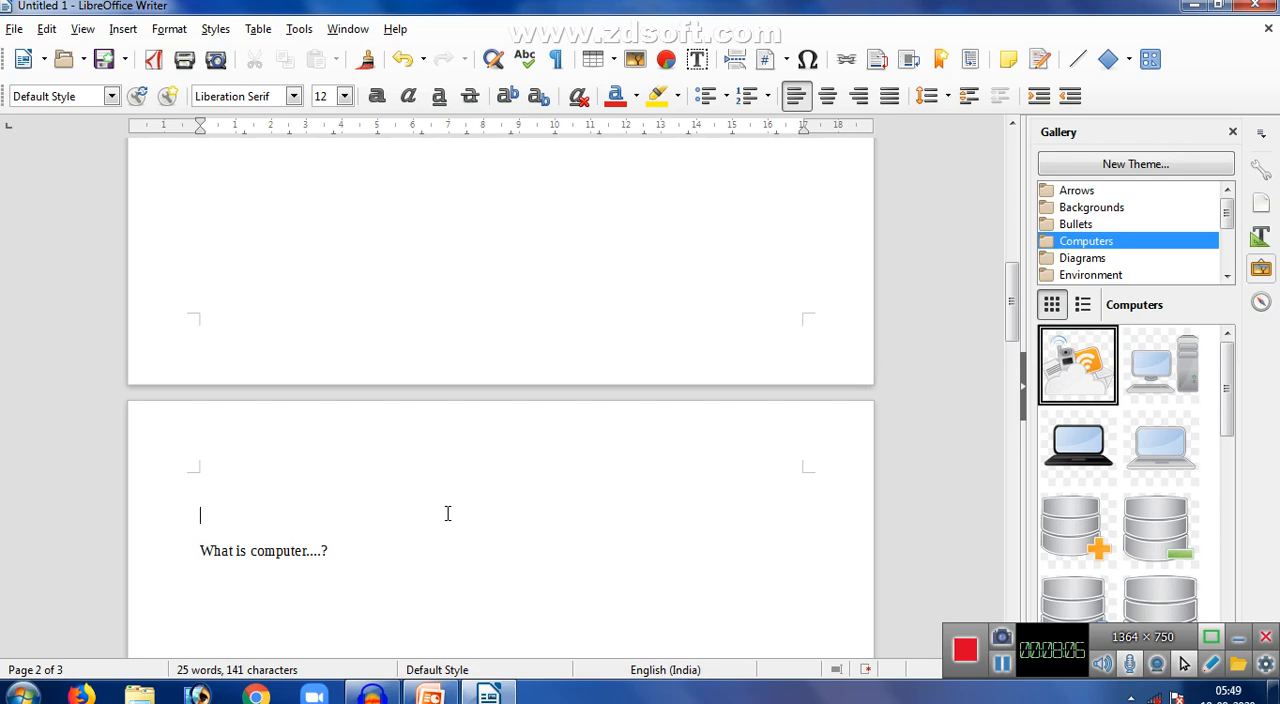
- Create a new blank text document and enter "Computer is a good magical device." in it
key("ctrl+n")
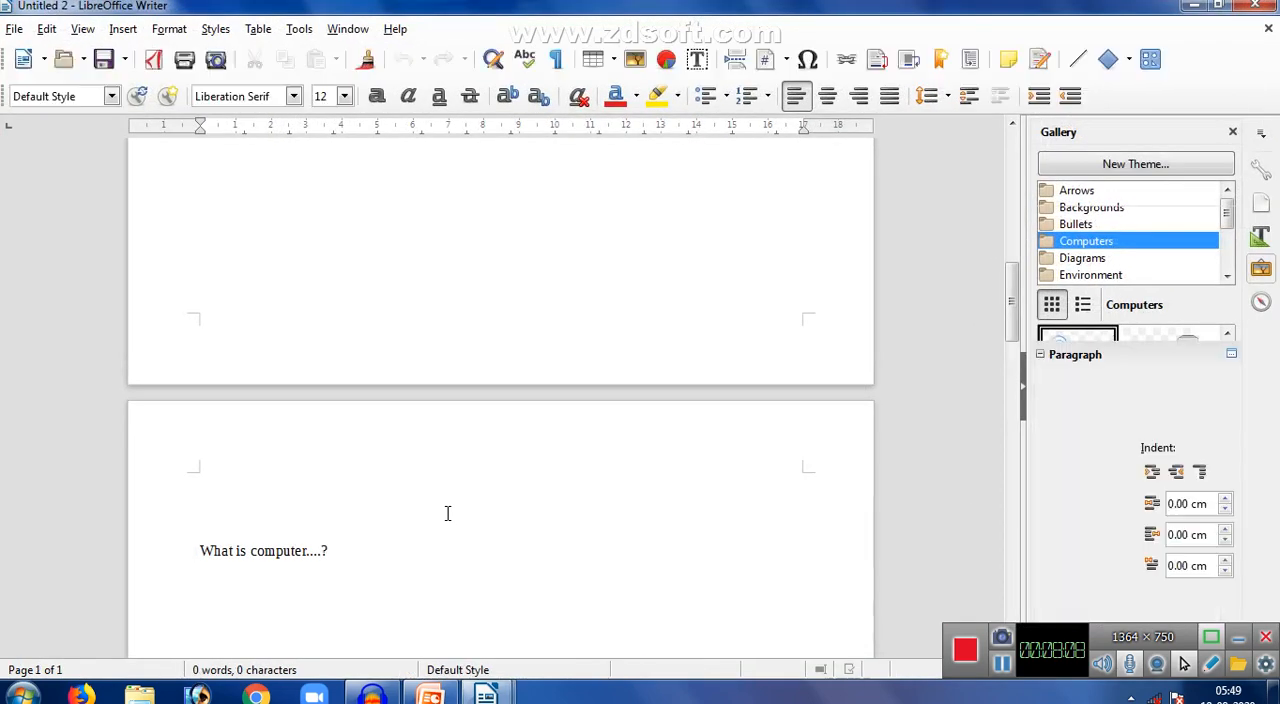
type("Compu")
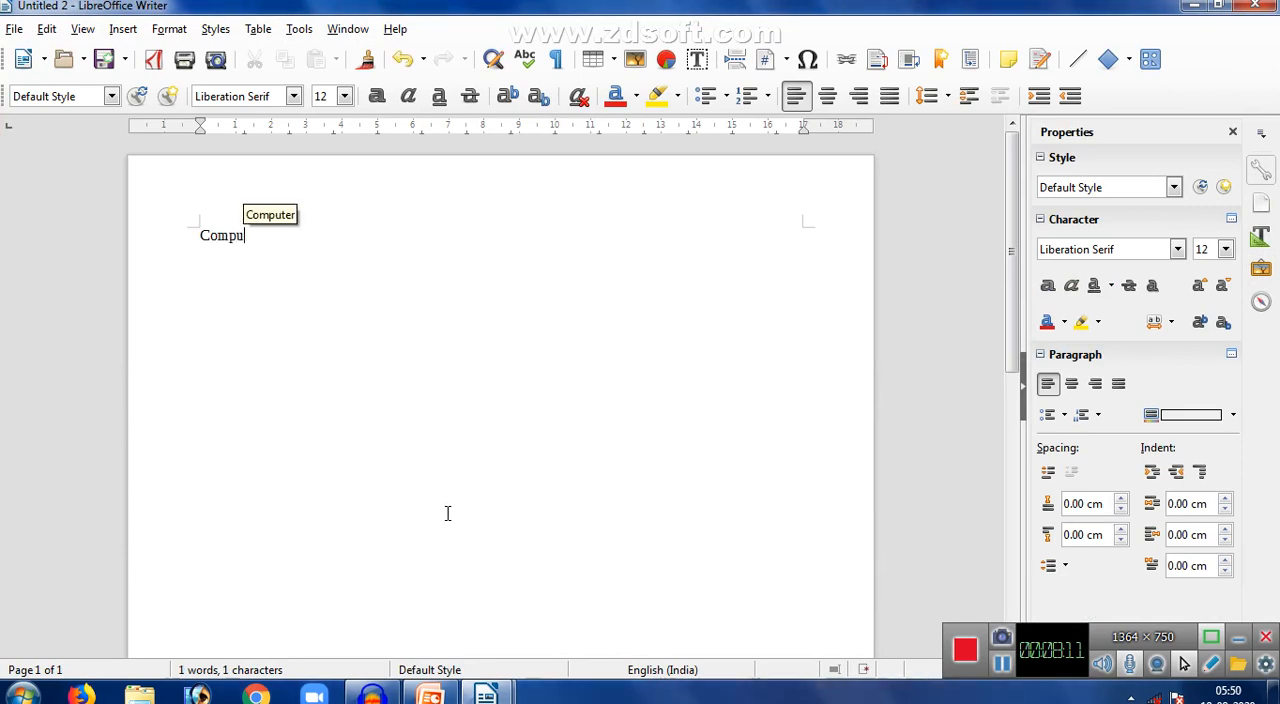
key("Return")
type("is a good ma")
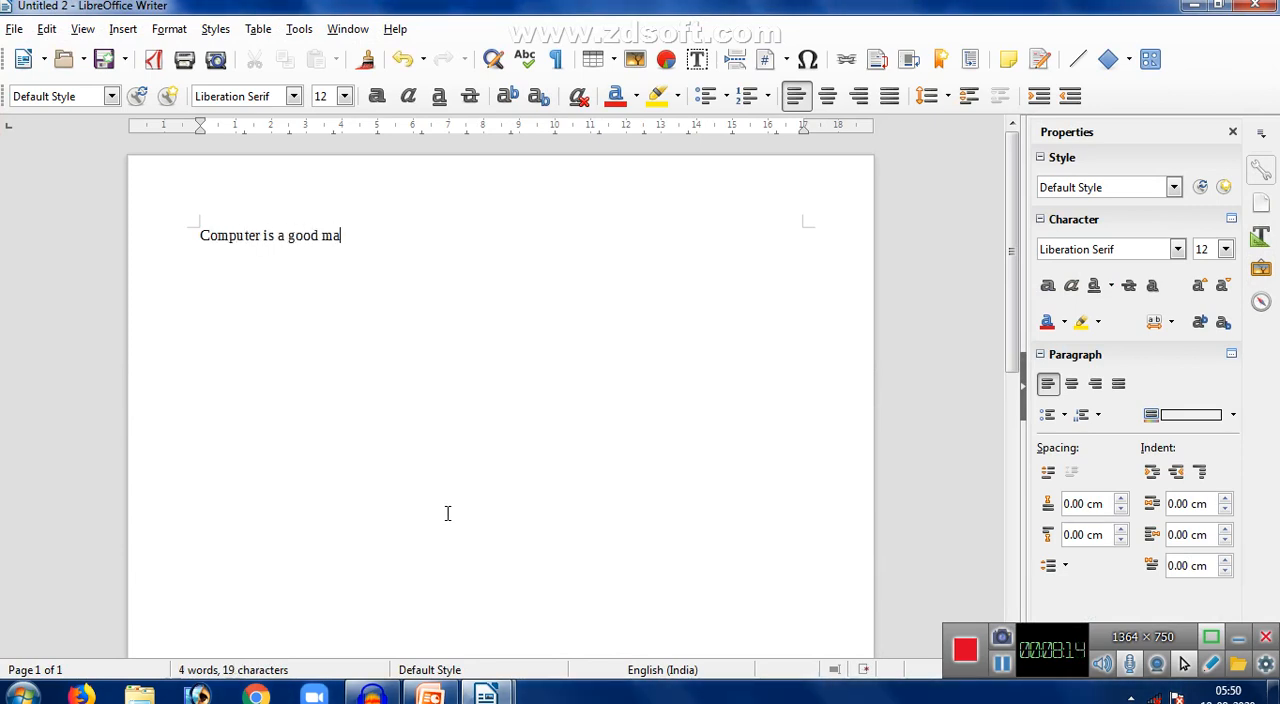
type("gical device.")
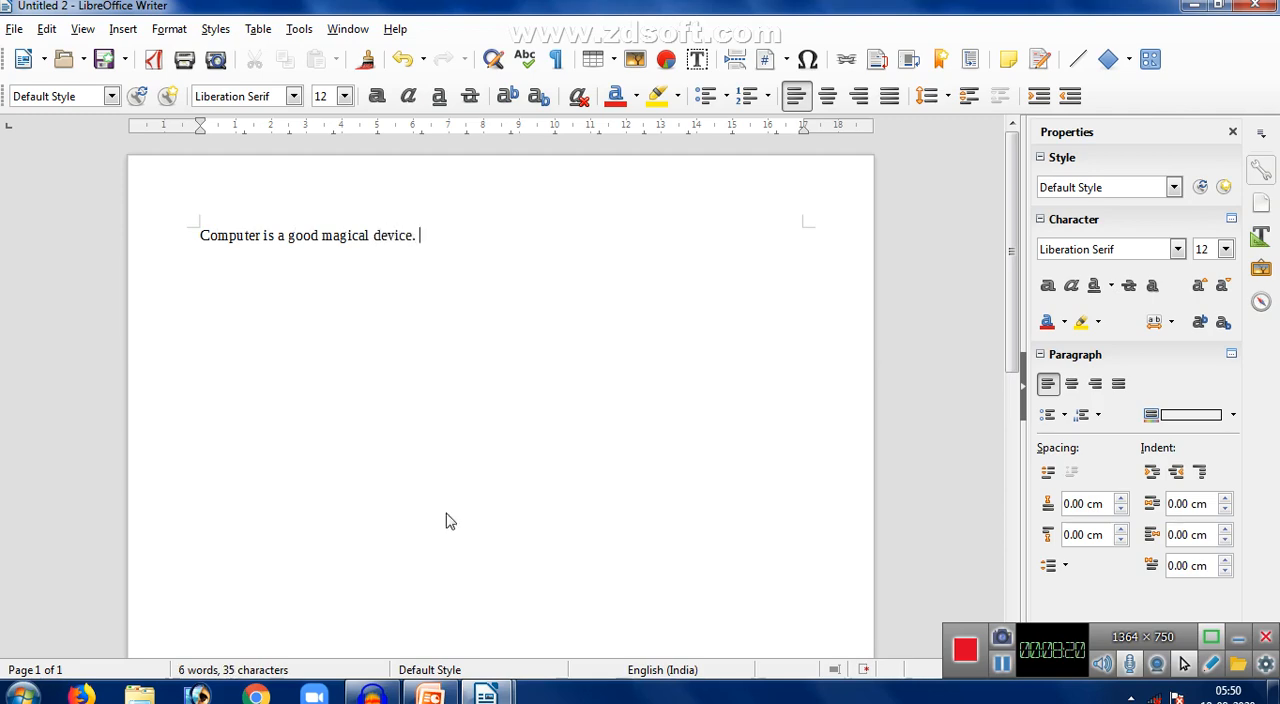
- Save the new document on the Desktop as "com" in ODF Text Document format and close it
key("ctrl+s")
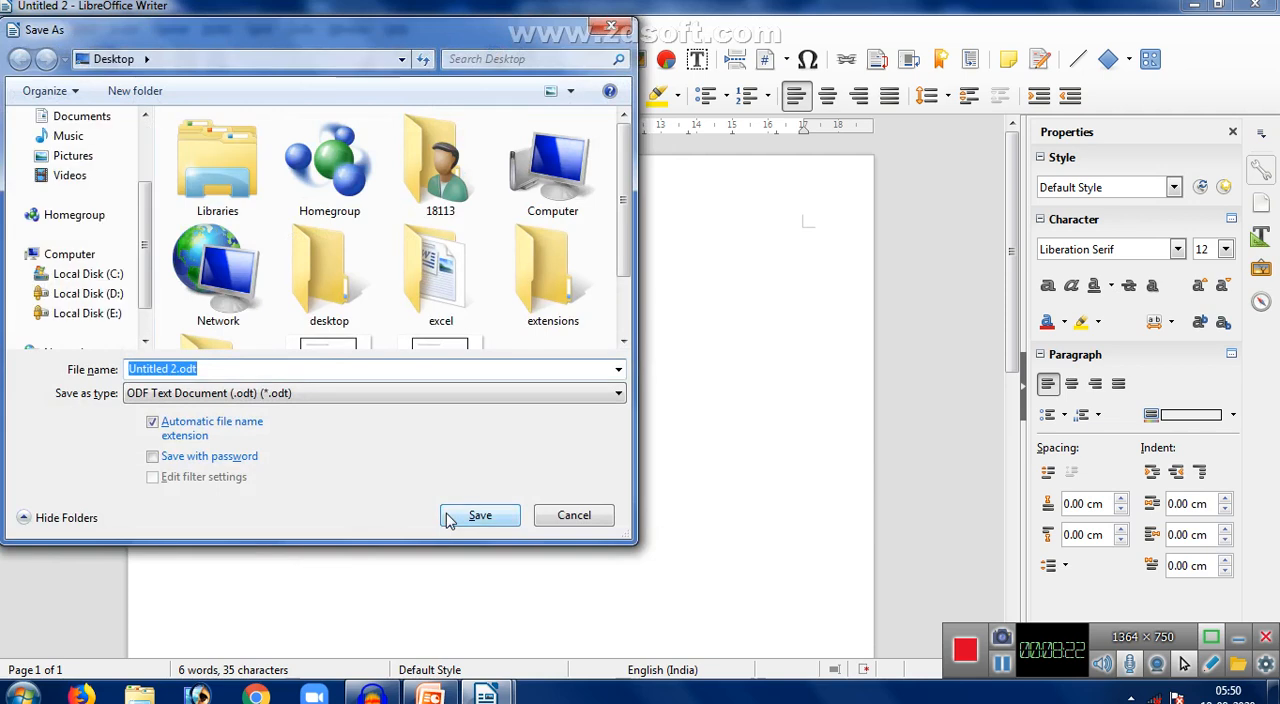
key("BackSpace")
type("com")
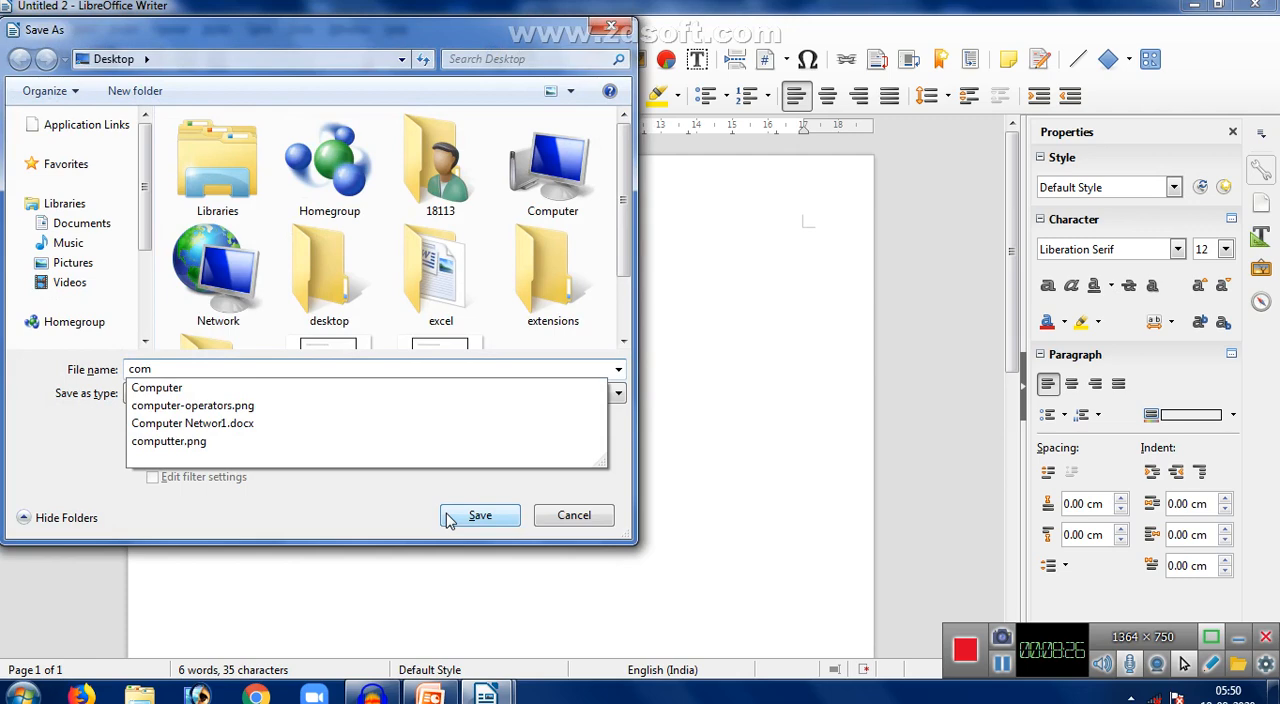
left_click(474, 516)
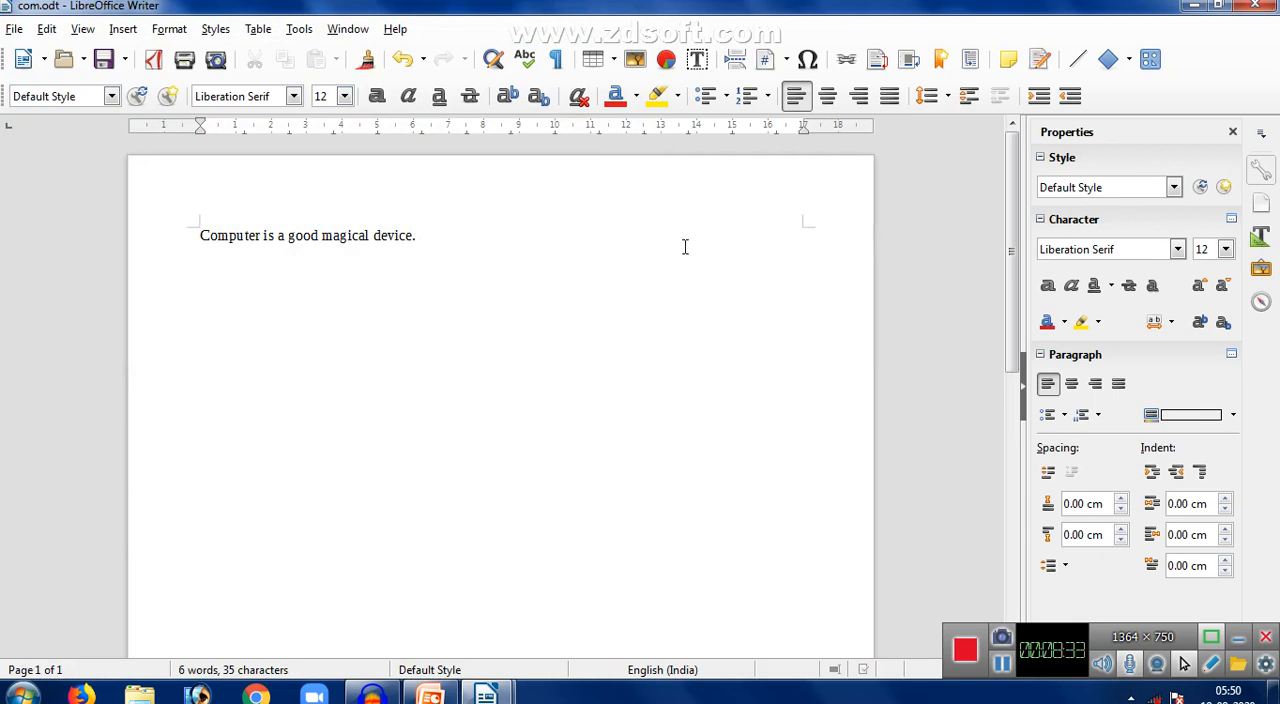
left_click(1268, 10)
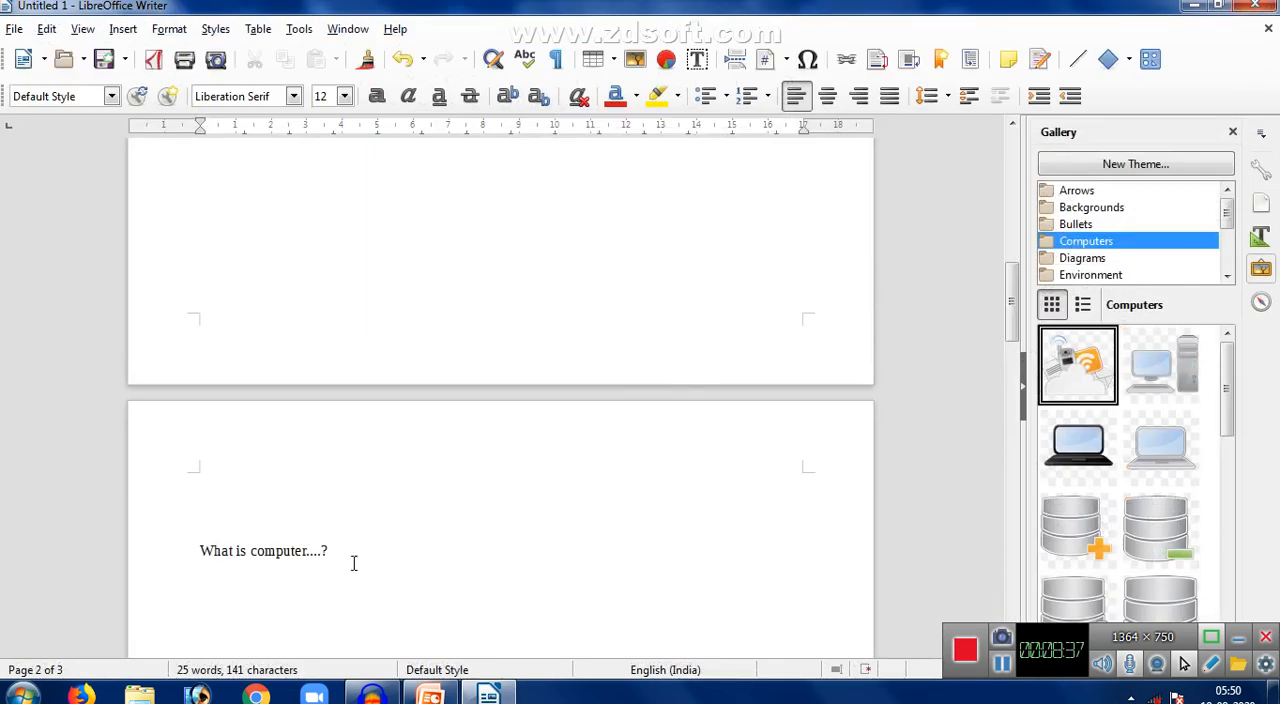
- Apply a document hyperlink to the word "computer" in "What is computer....?" that targets com.odt on the Desktop
left_click_drag(307, 550, 250, 555)
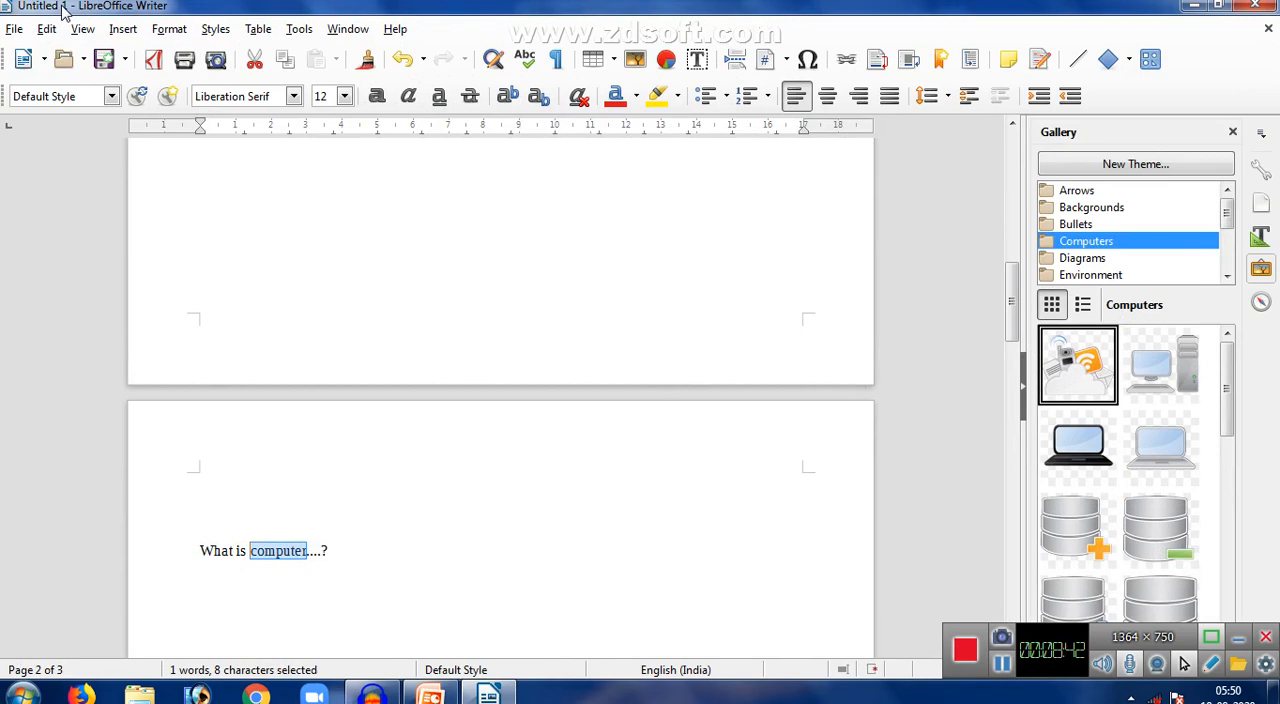
left_click(114, 32)
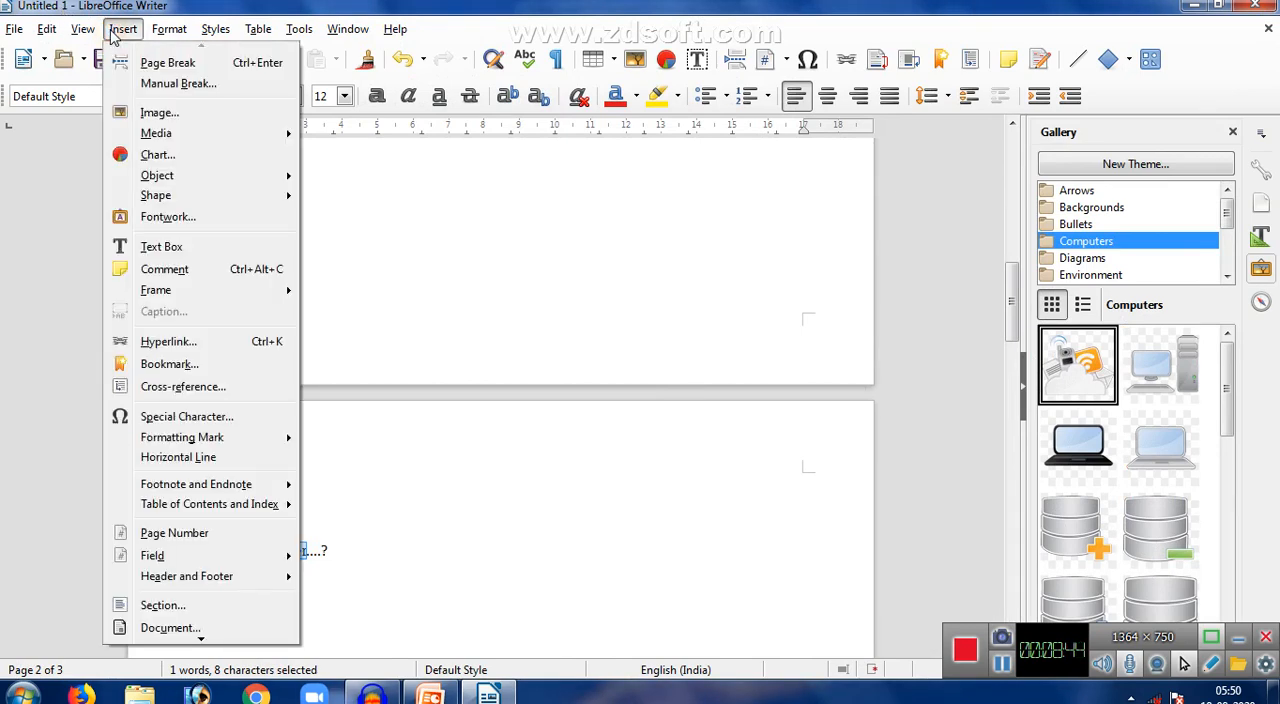
left_click(168, 347)
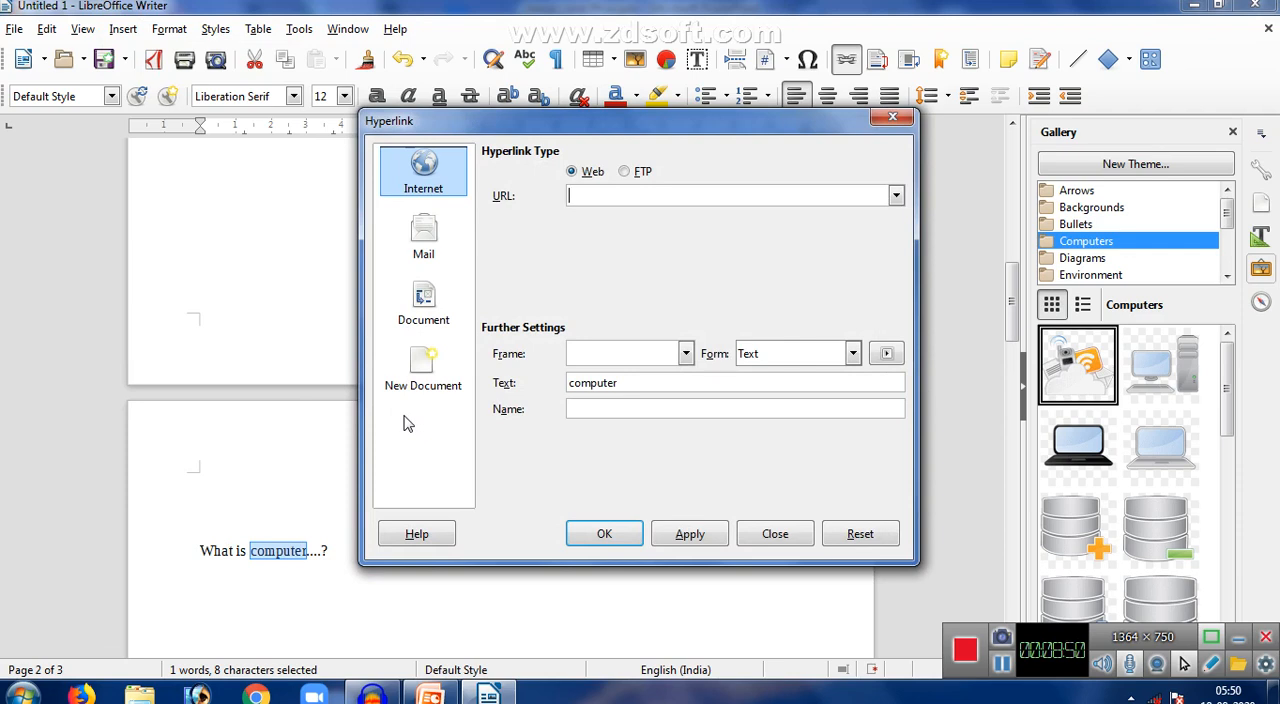
left_click(440, 298)
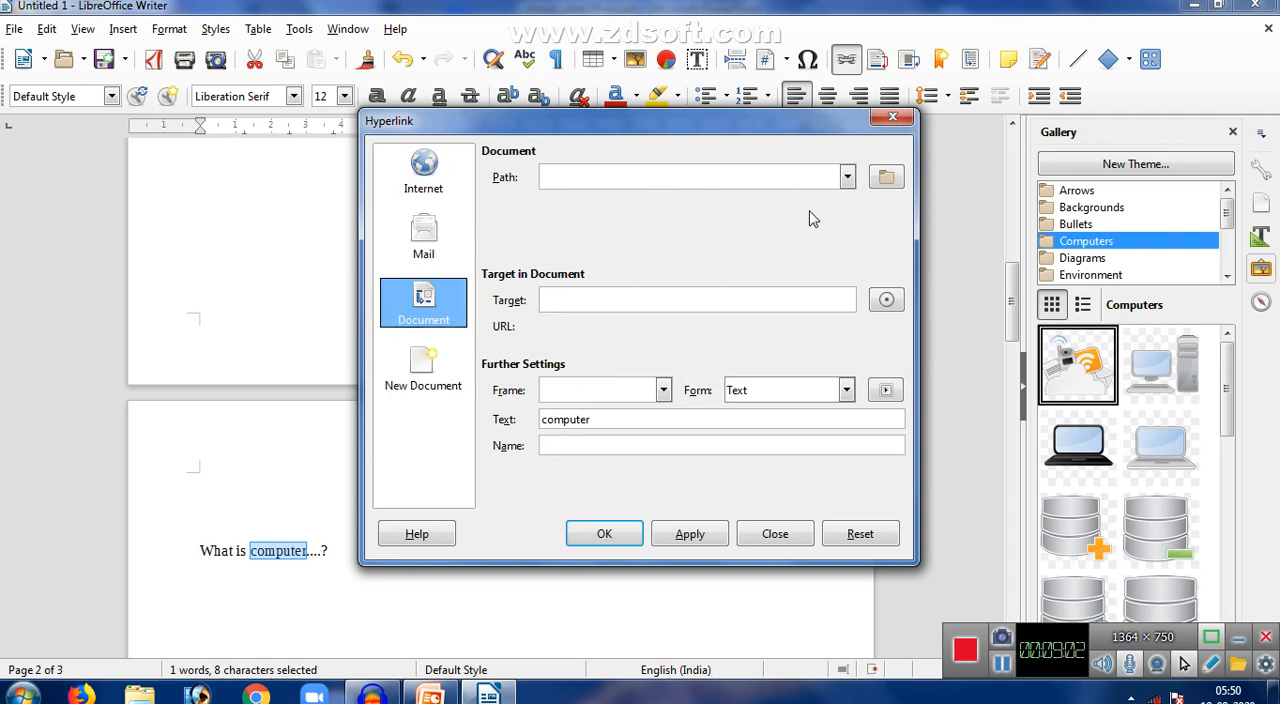
left_click(880, 179)
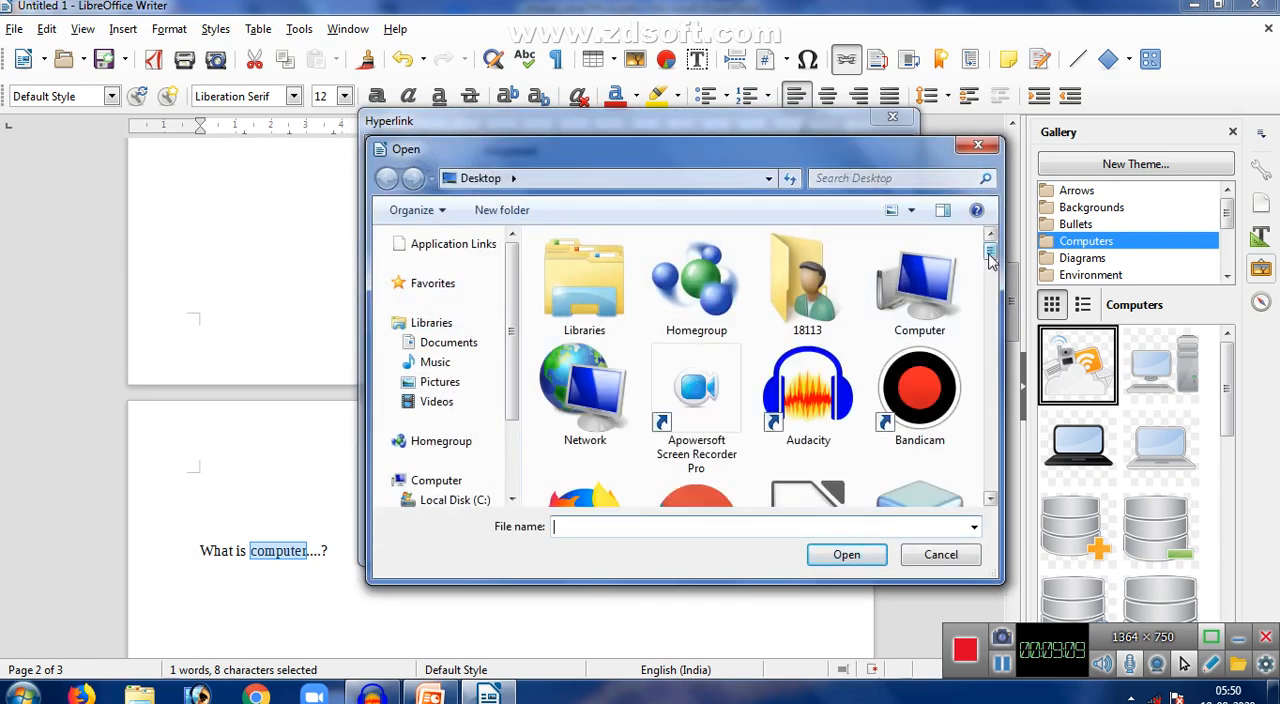
left_click_drag(988, 256, 1003, 364)
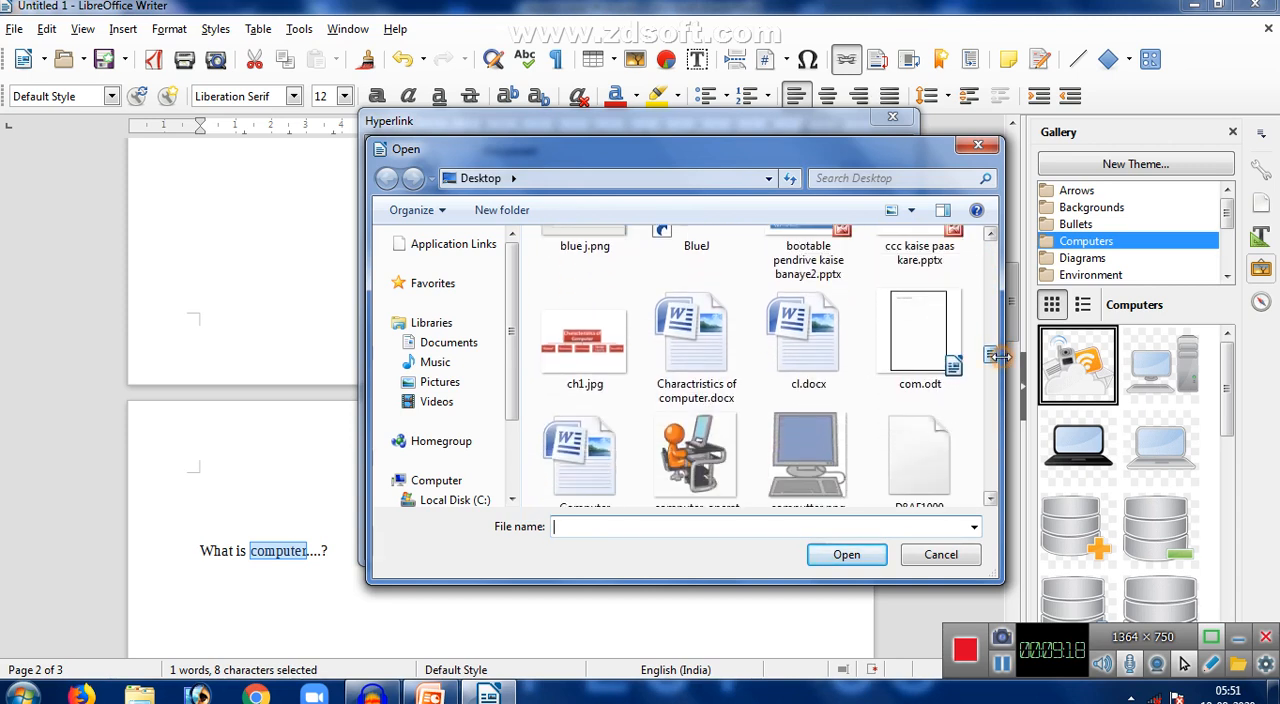
left_click(945, 355)
left_click(846, 555)
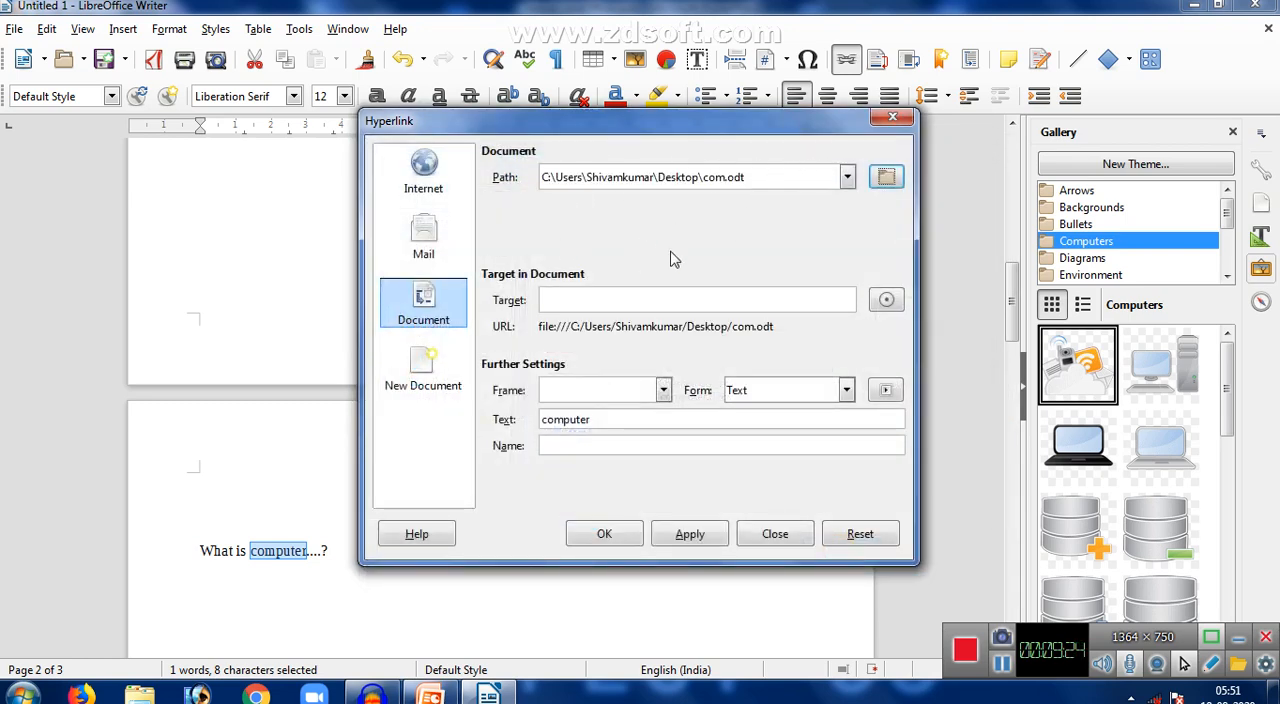
left_click(690, 533)
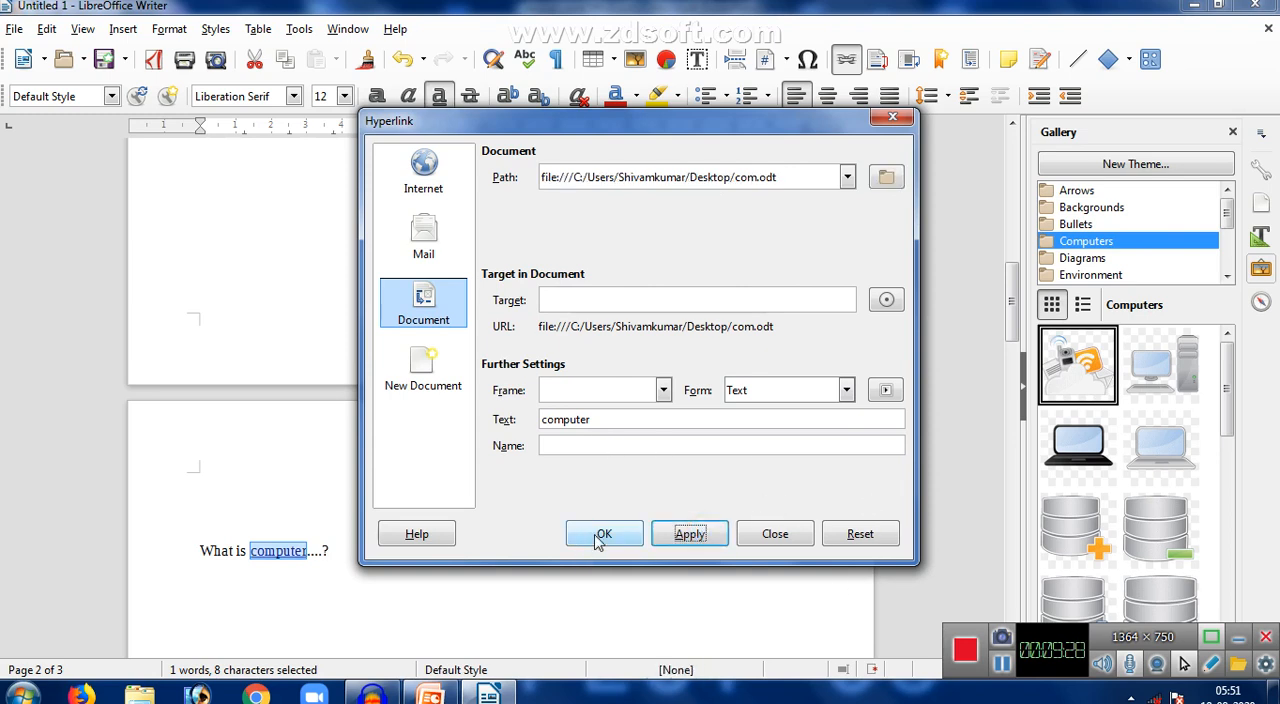
- Confirm the hyperlink settings, follow the "computer" link to com.odt, and close that document
left_click(601, 535)
left_click(410, 562)
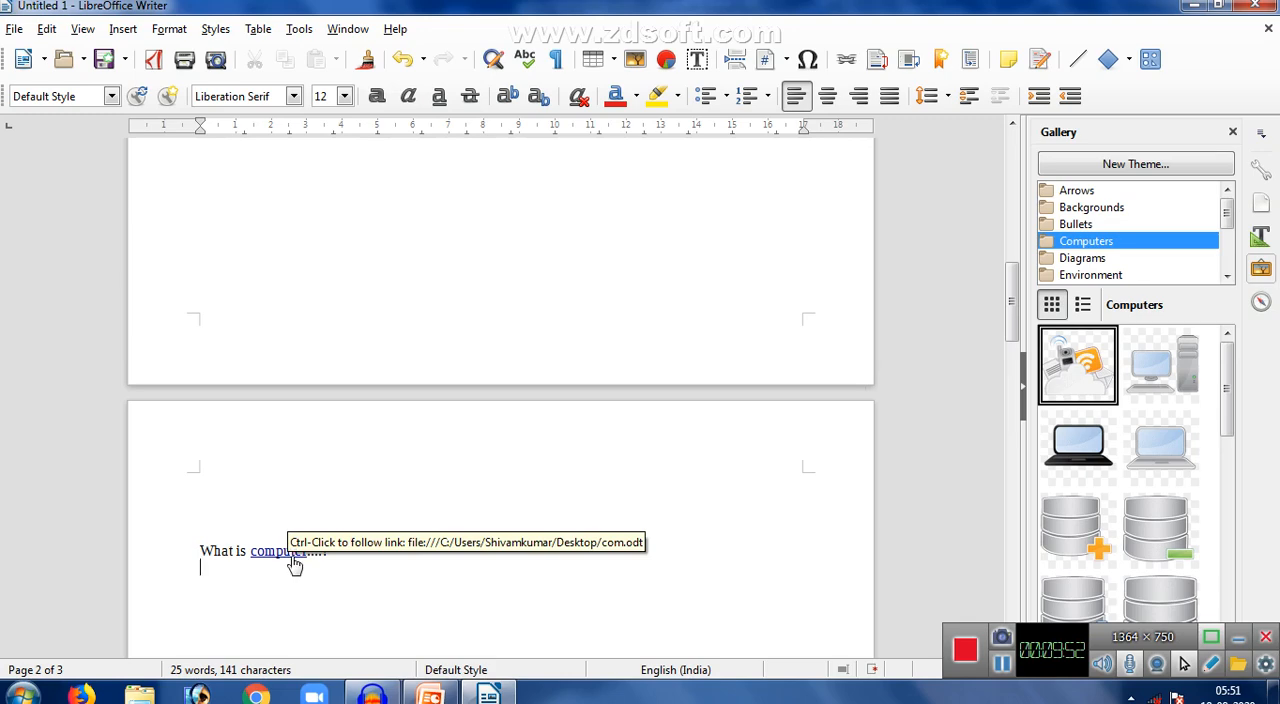
left_click(294, 564, "ctrl")
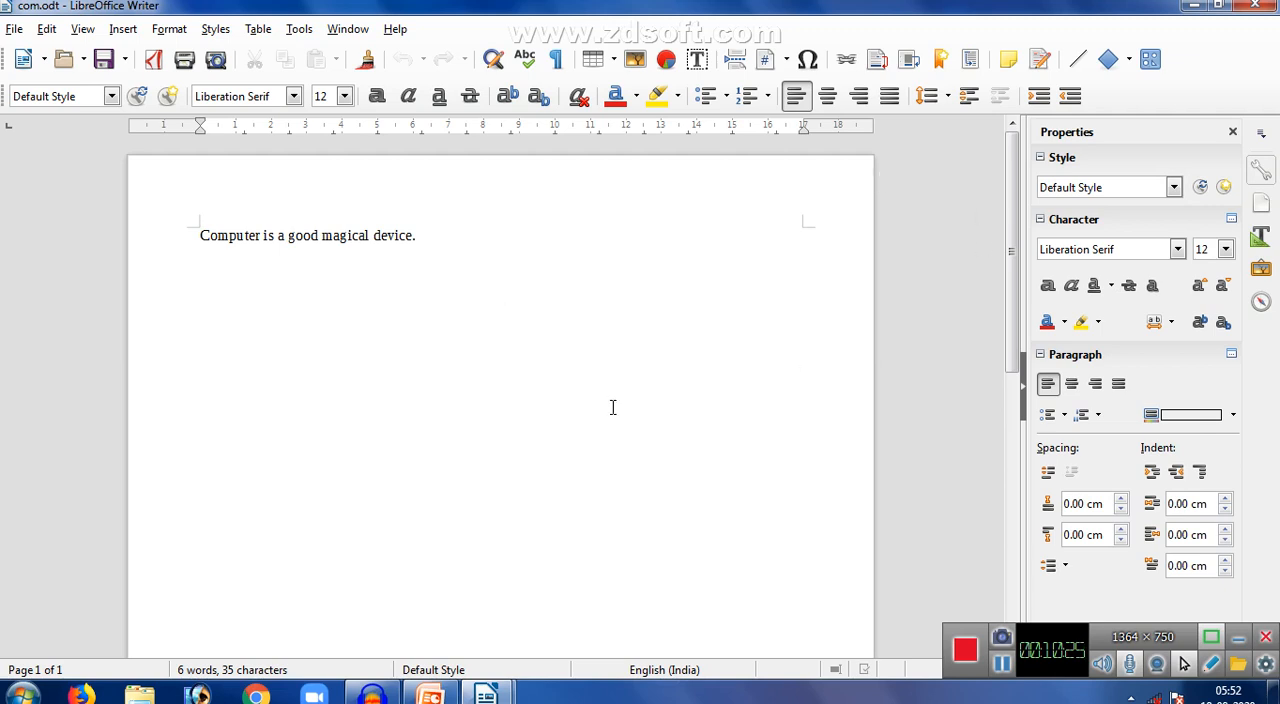
left_click(1257, 6)
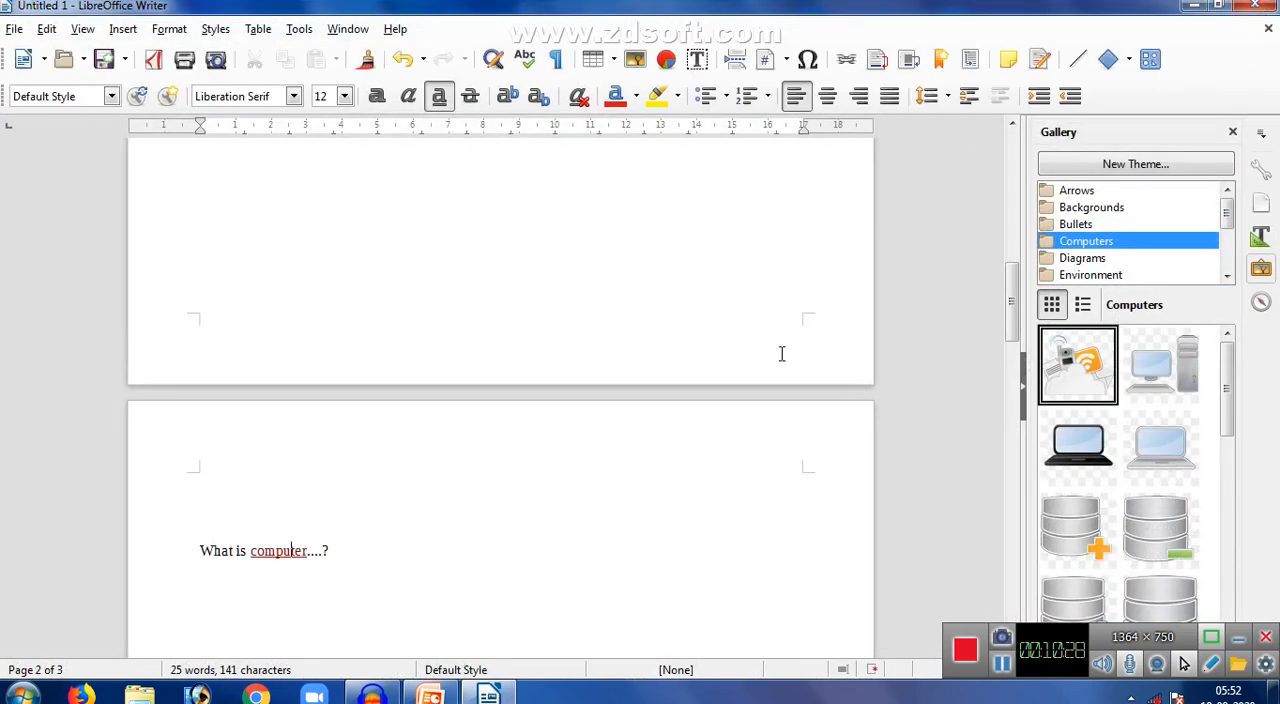
- Insert a page number on a new line below "What is computer....?" on the second page
left_click(370, 557)
key("Return")
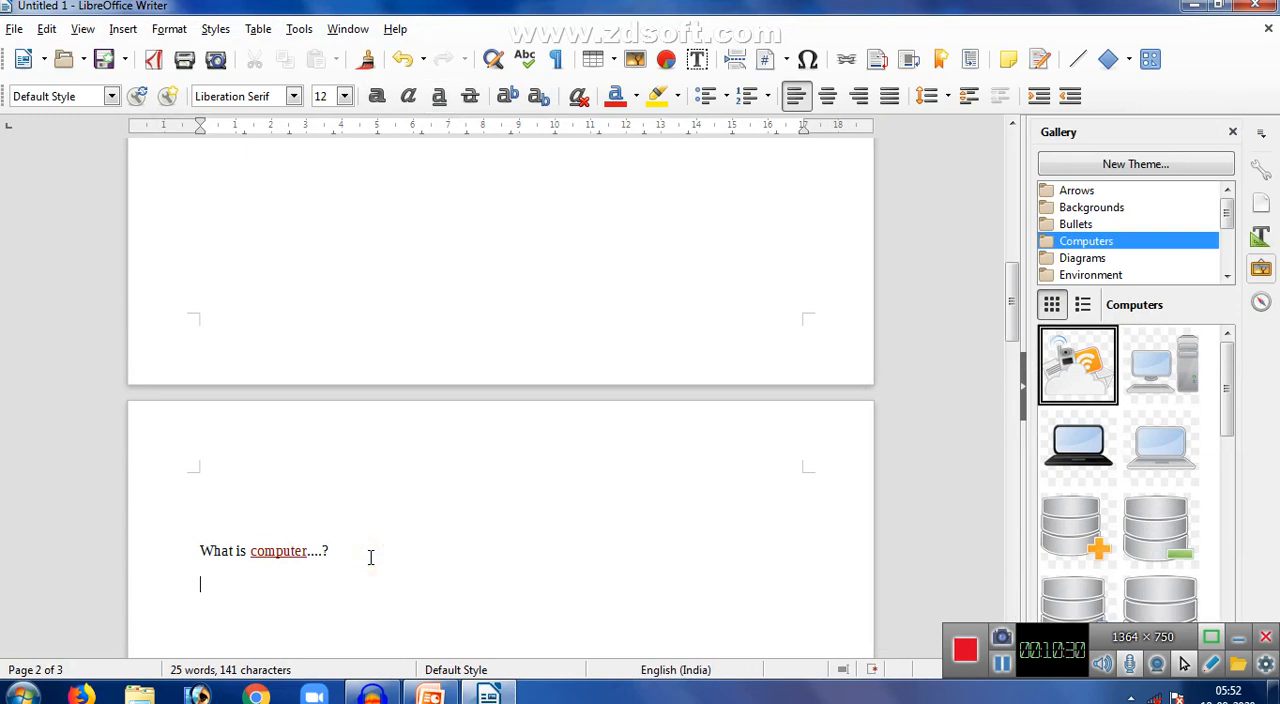
left_click(122, 30)
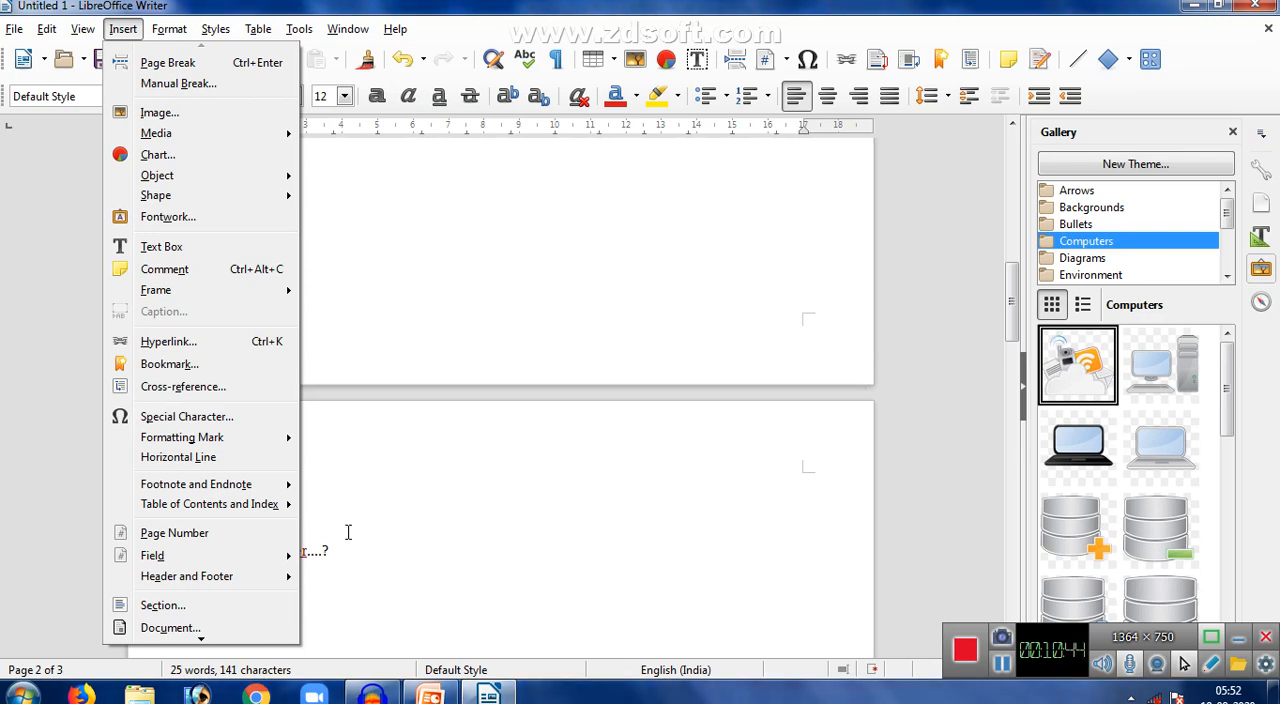
left_click(167, 537)
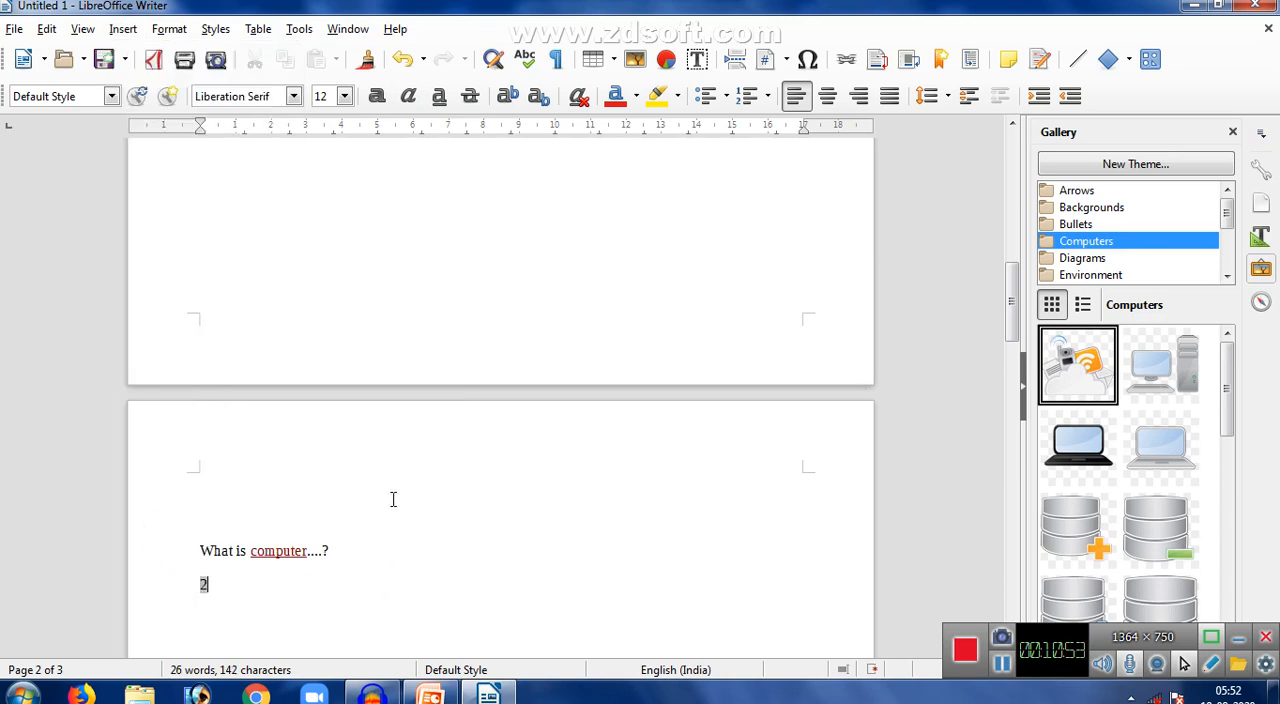
- Insert a page number beside the laptop picture on the first page
left_click_drag(1010, 330, 1016, 142)
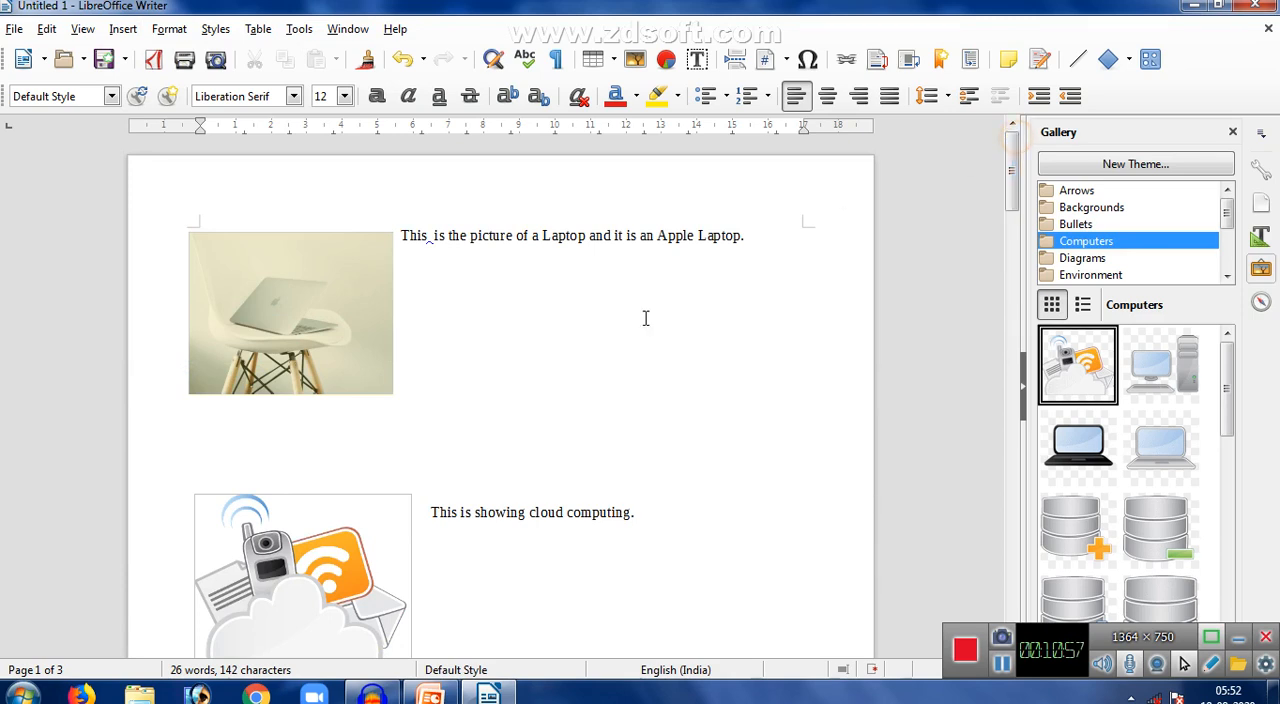
left_click(125, 29)
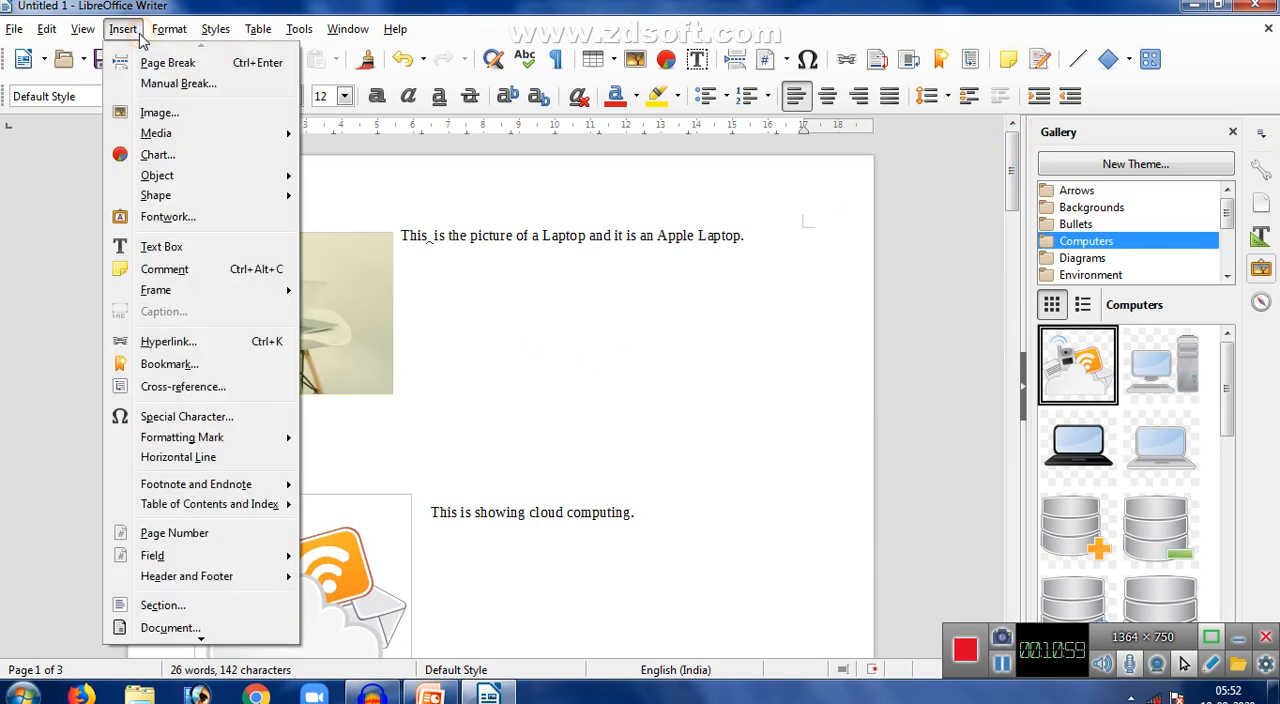
left_click(172, 532)
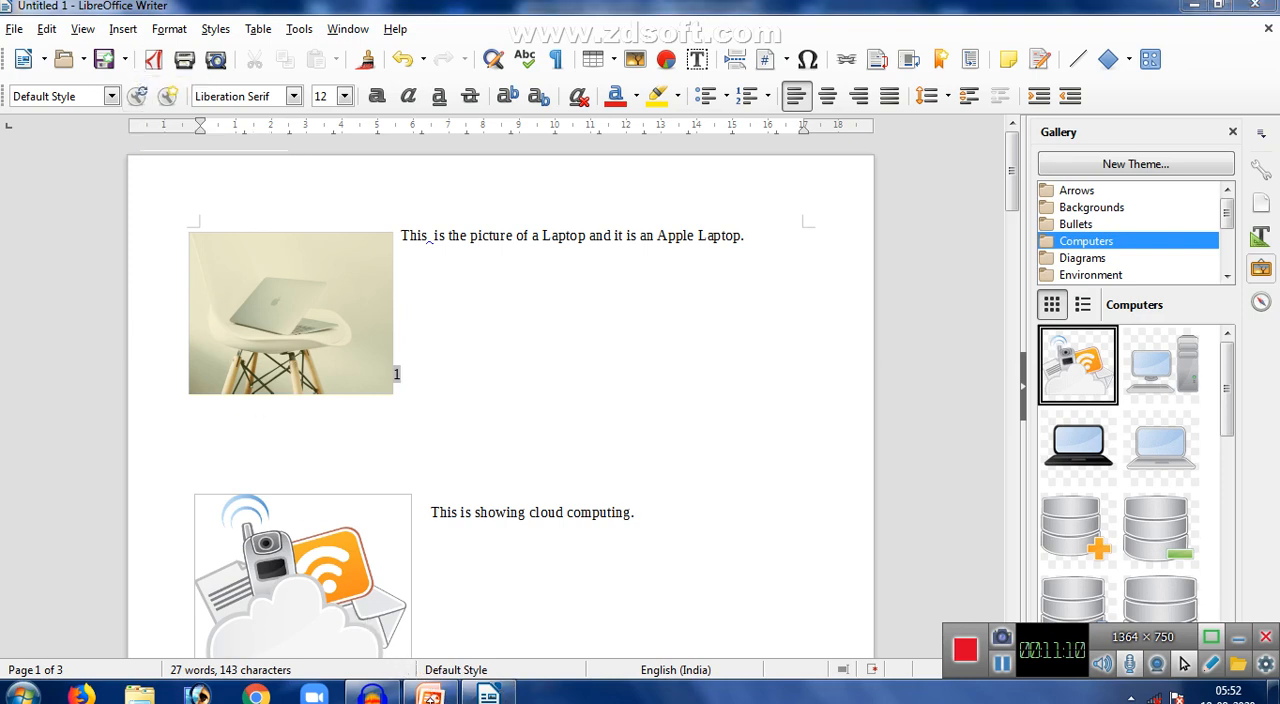
- Switch to the PowerPoint presentation, review the LibreOffice Writer topic list on slide 2, and return to the Writer document
left_click(449, 697)
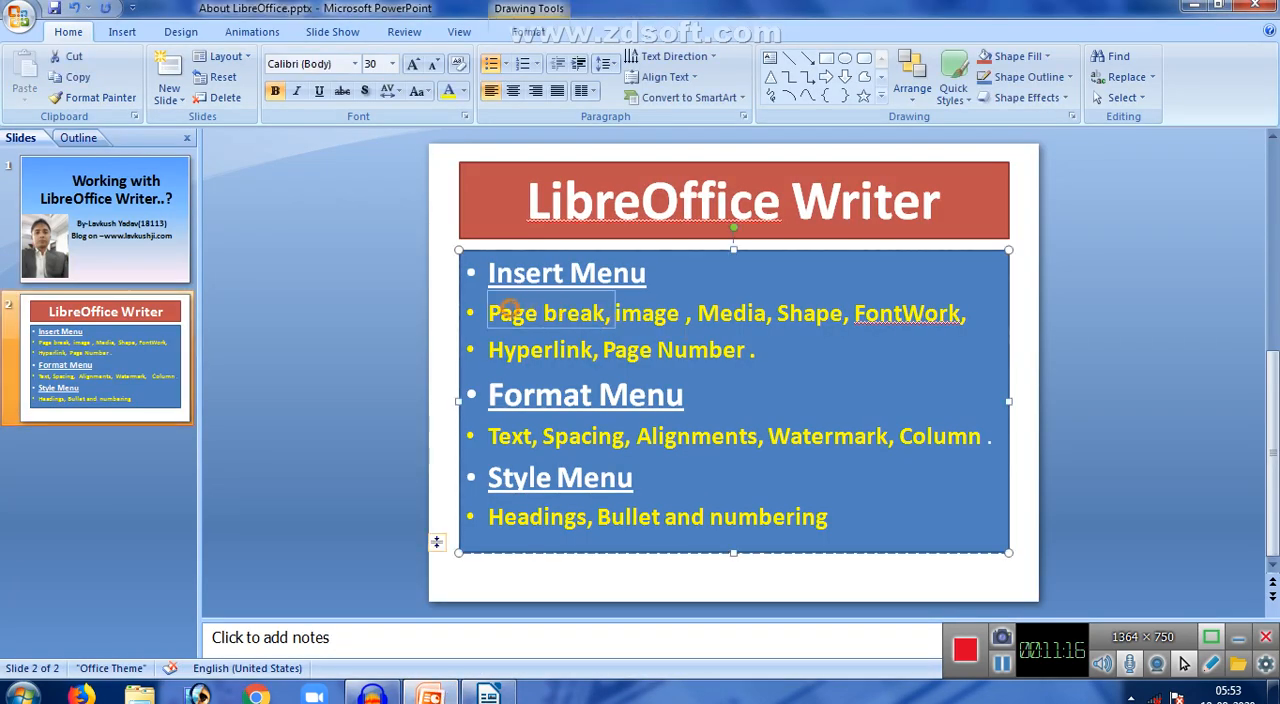
left_click(510, 310)
left_click(488, 693)
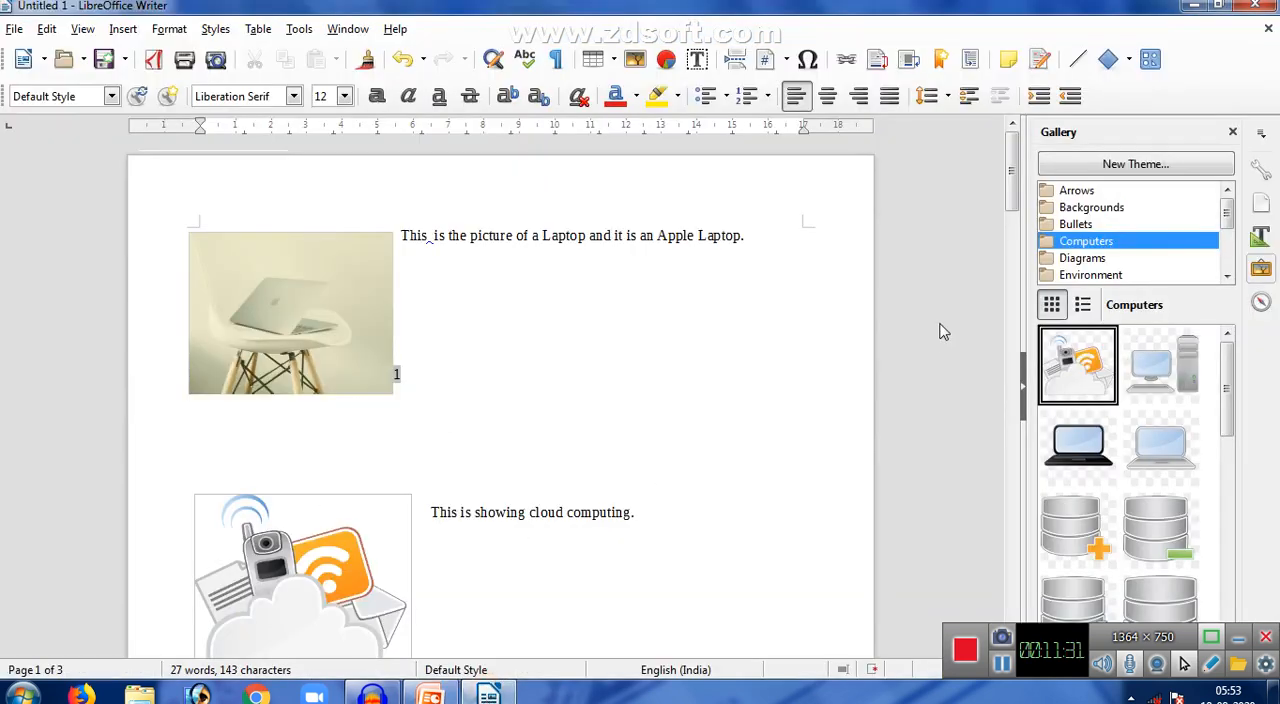
- Clear the whole document, including all text and the laptop picture
left_click(657, 298)
key("ctrl+a")
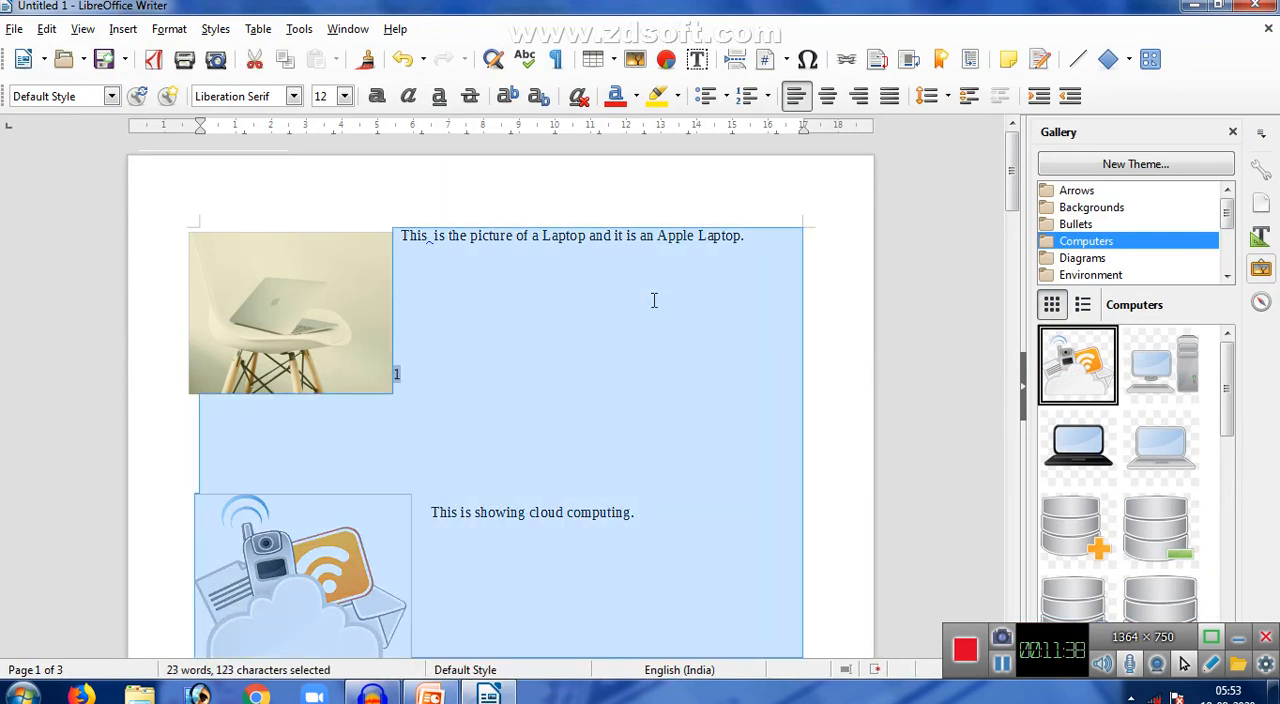
key("Delete")
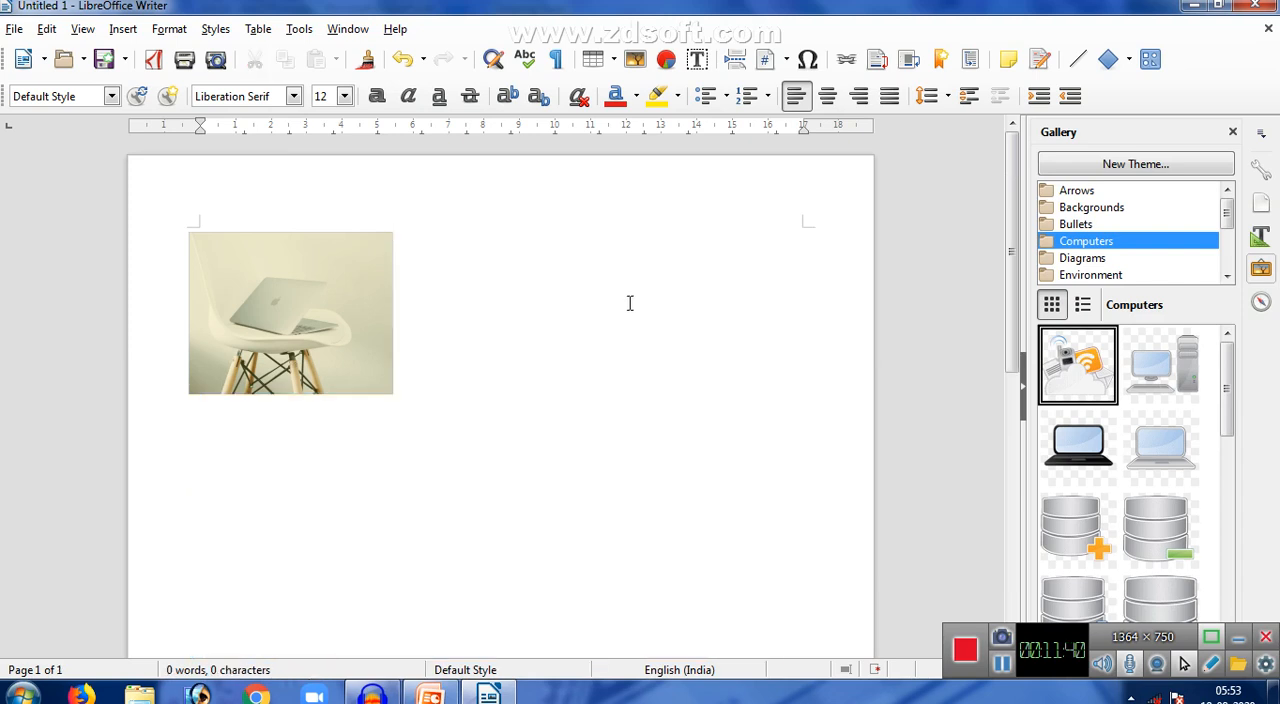
left_click(322, 350)
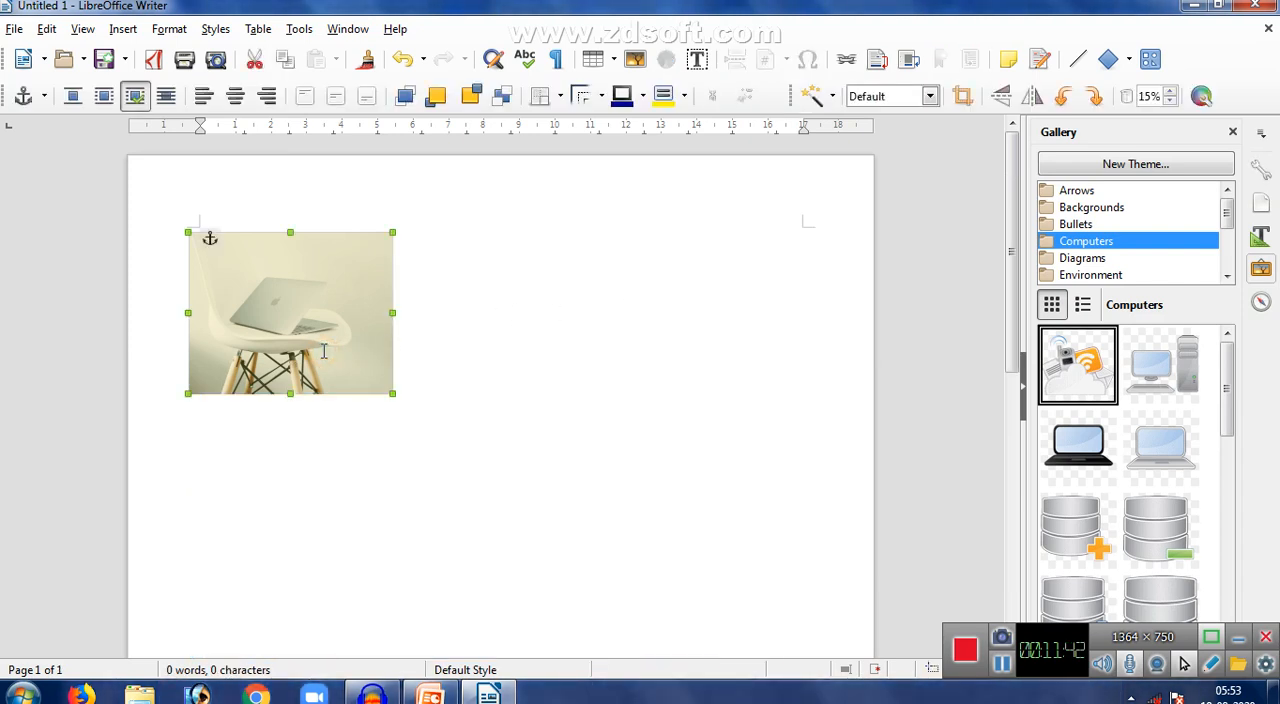
key("Delete")
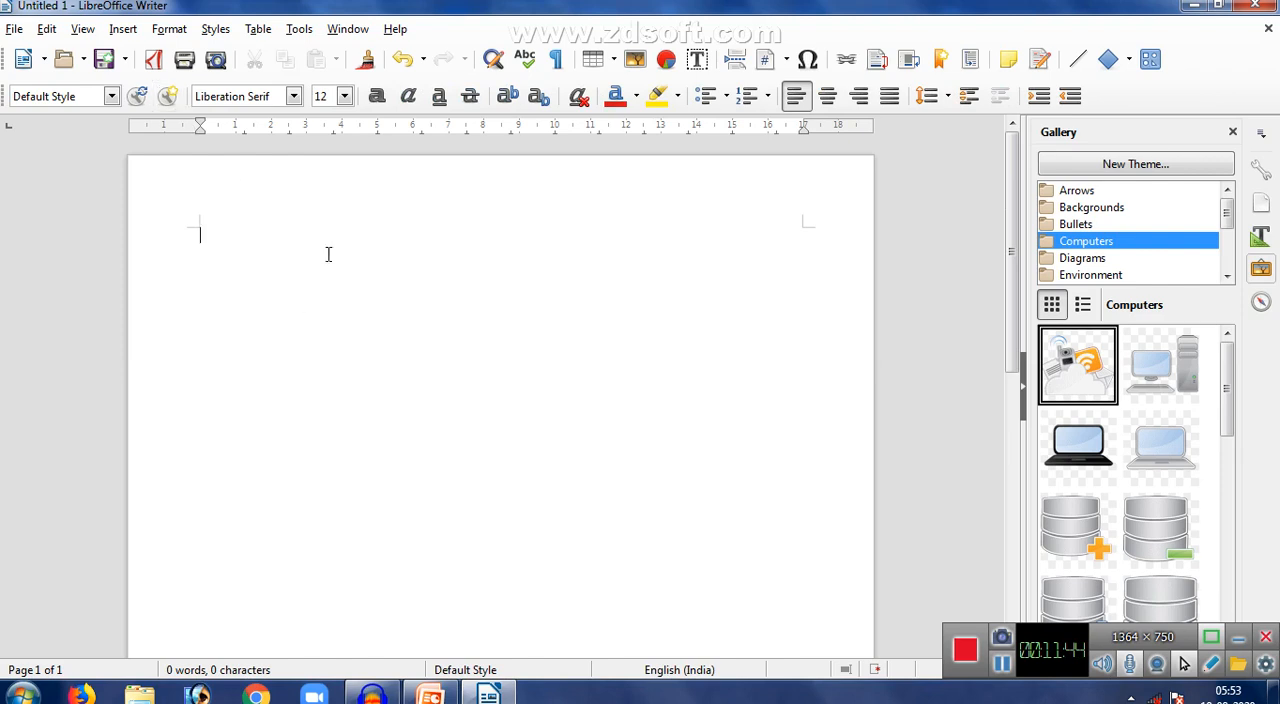
- Enter the sentence "The quick brown fox jumps right over a lazy dog." in the empty document
left_click(174, 33)
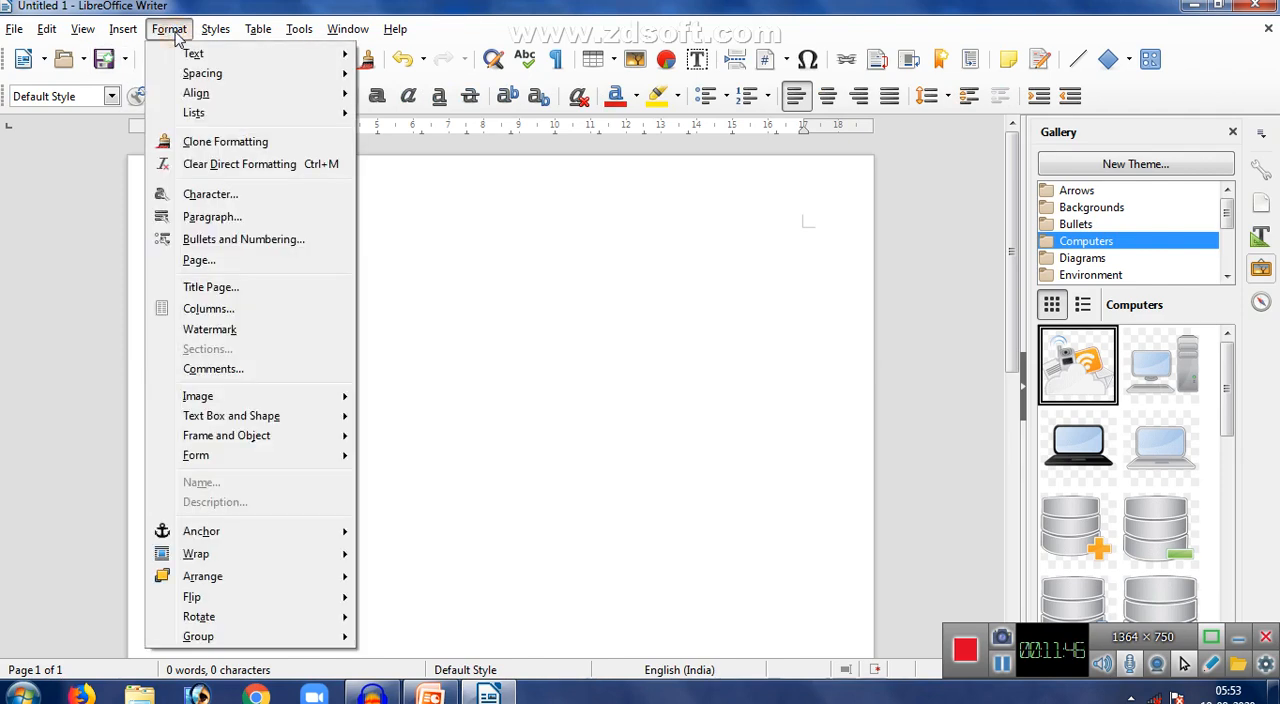
mouse_move(190, 53)
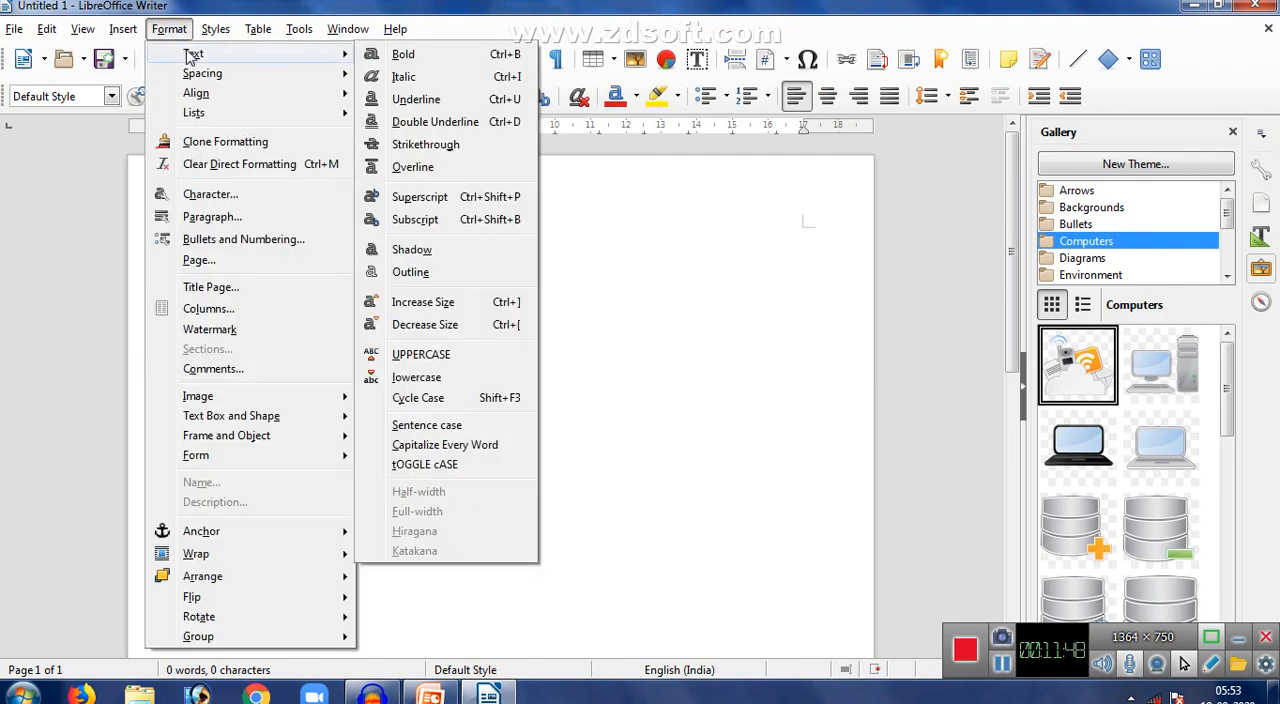
left_click(644, 310)
type("The qui")
type("ck brown fox")
type(" a")
key("BackSpace")
key("BackSpace")
type("jumps ri")
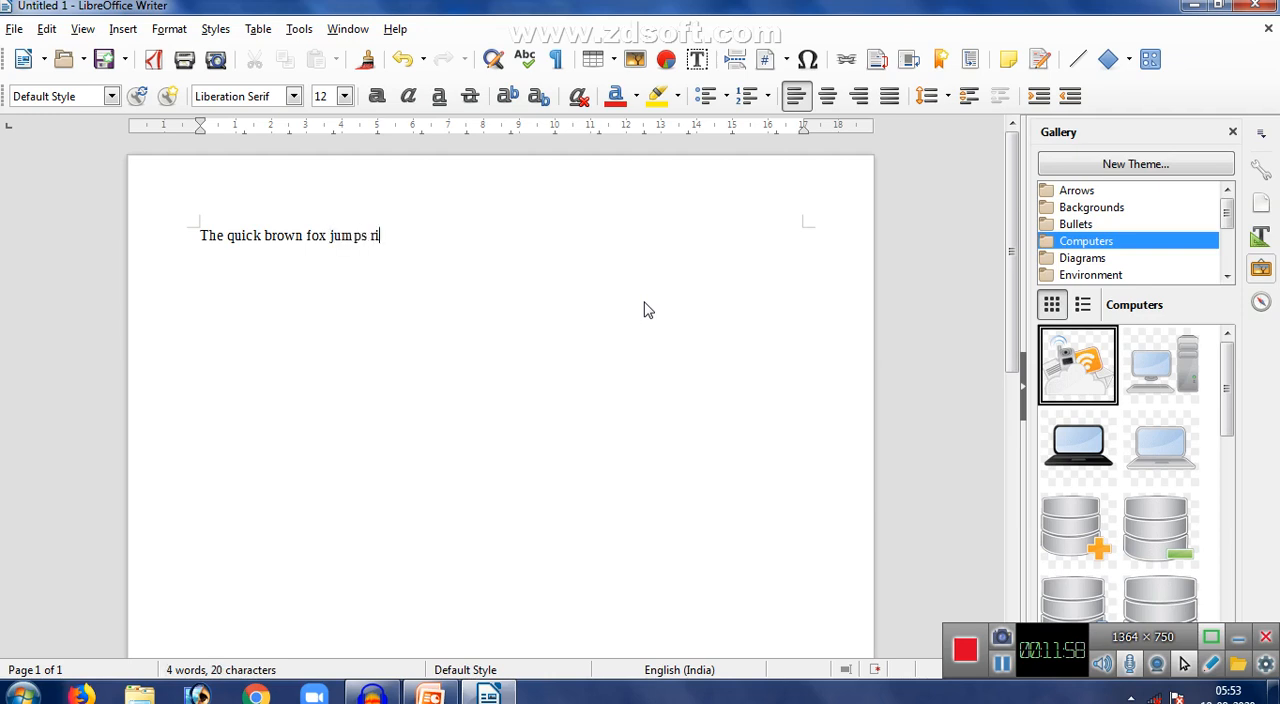
type("ght over a lazy dog.")
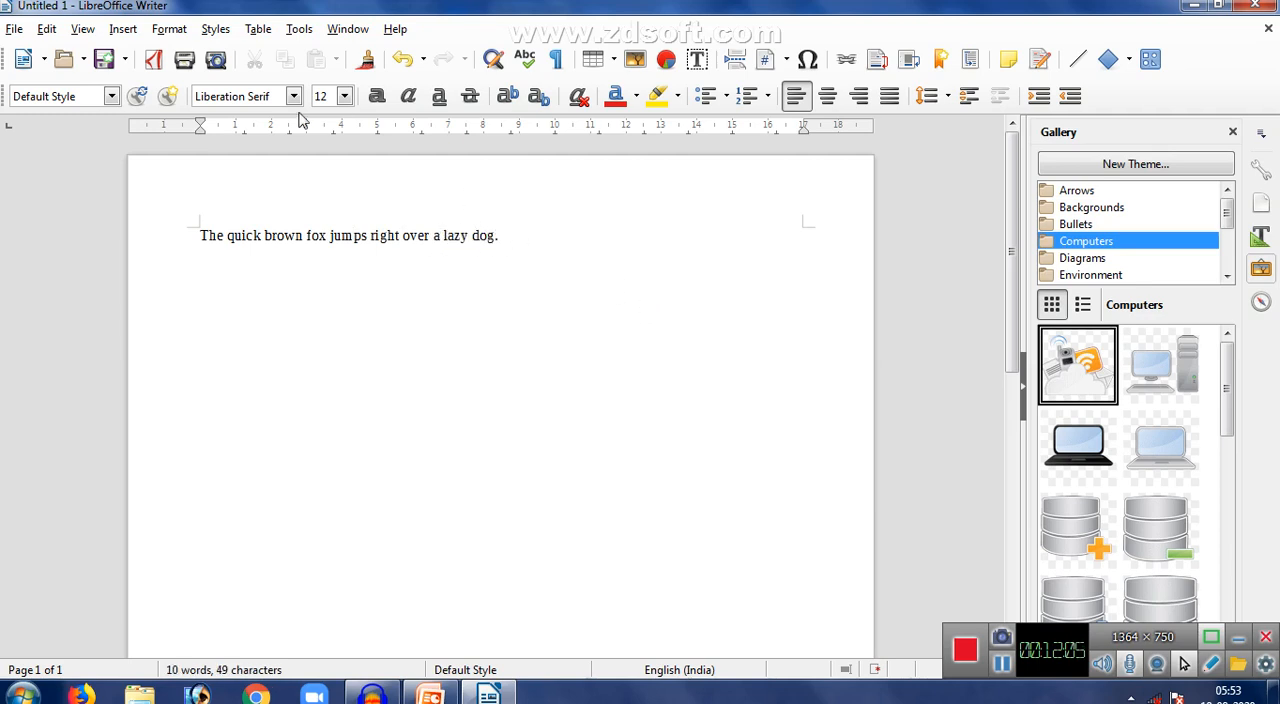
- Apply bold formatting to the whole "The quick brown fox jumps right over a lazy dog." sentence
left_click(169, 29)
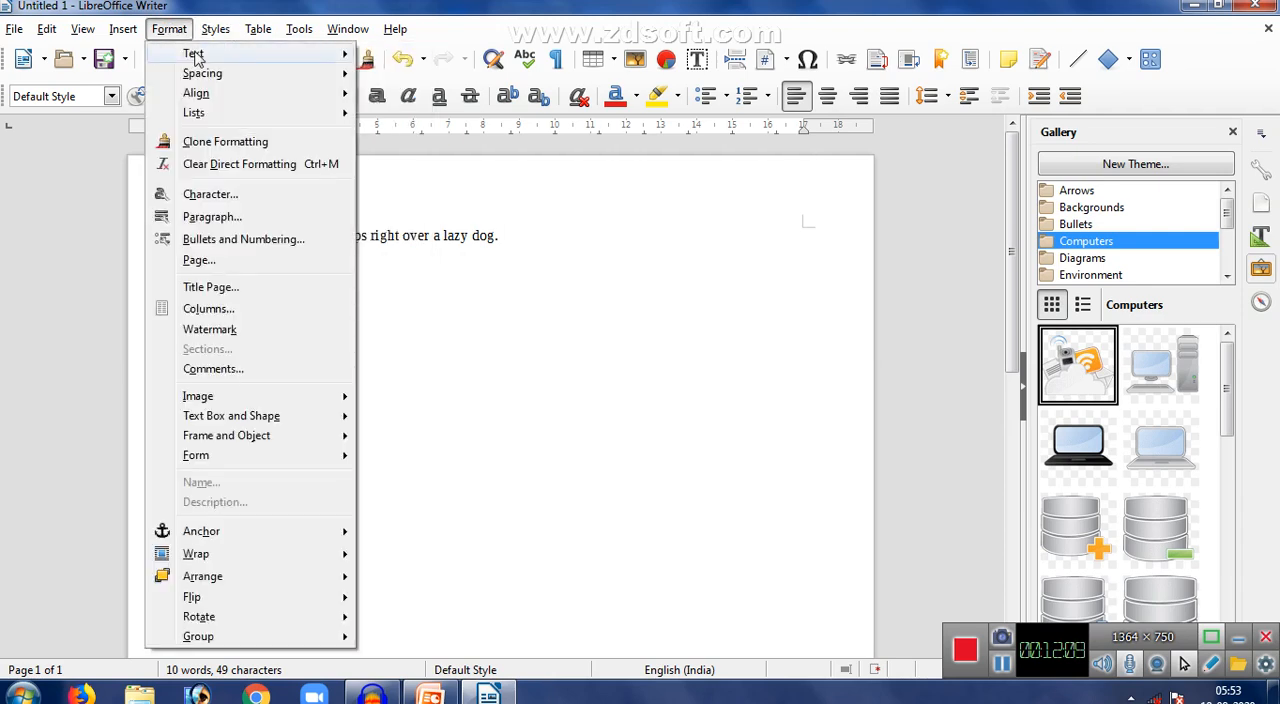
mouse_move(196, 58)
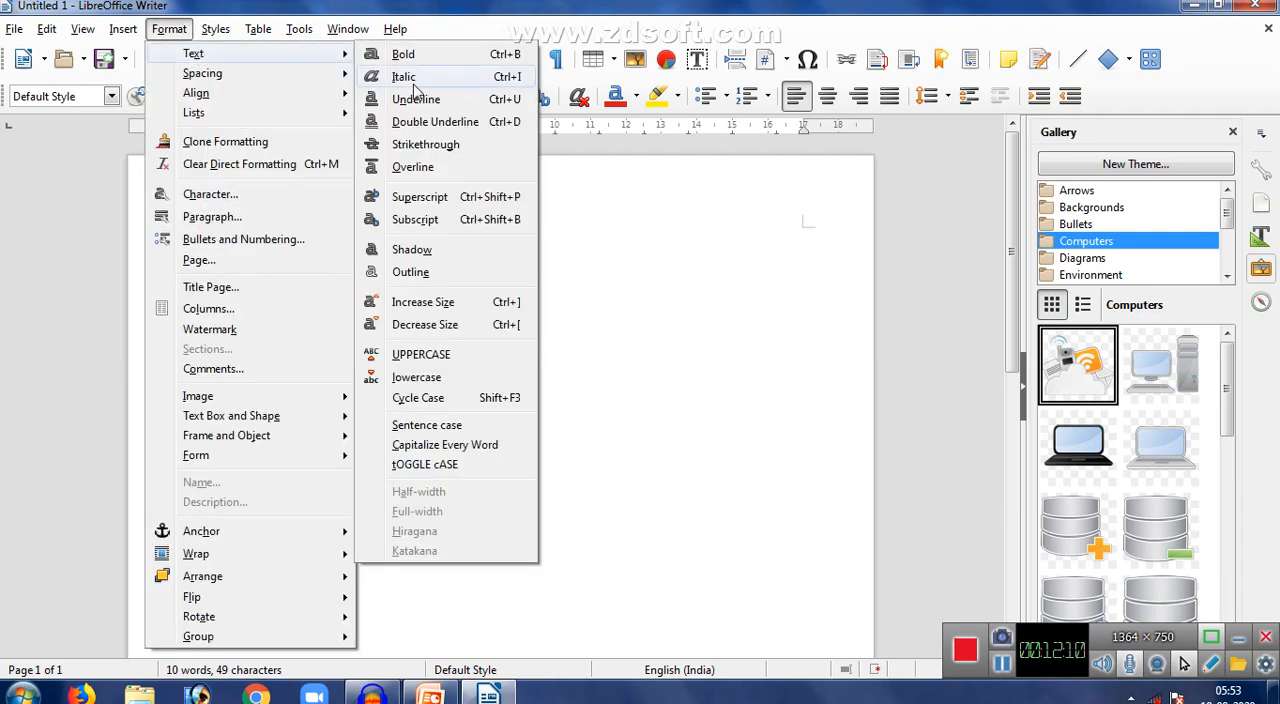
left_click(680, 237)
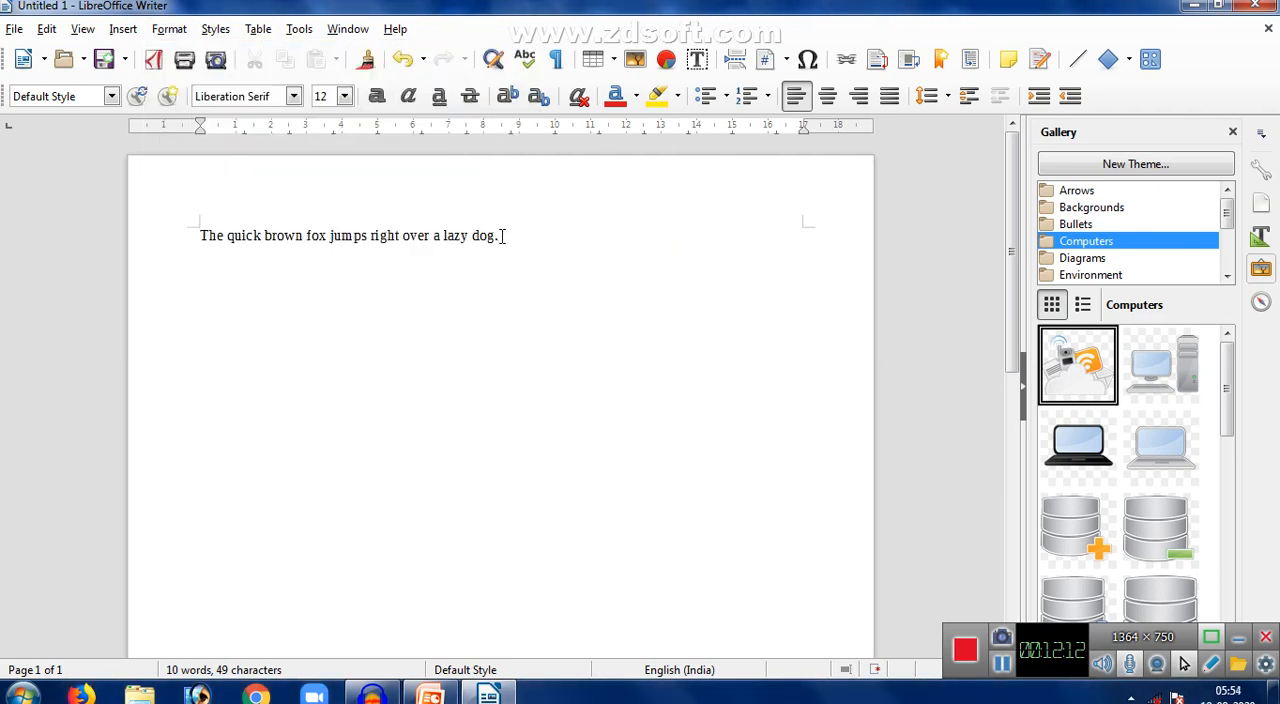
triple_click(274, 222)
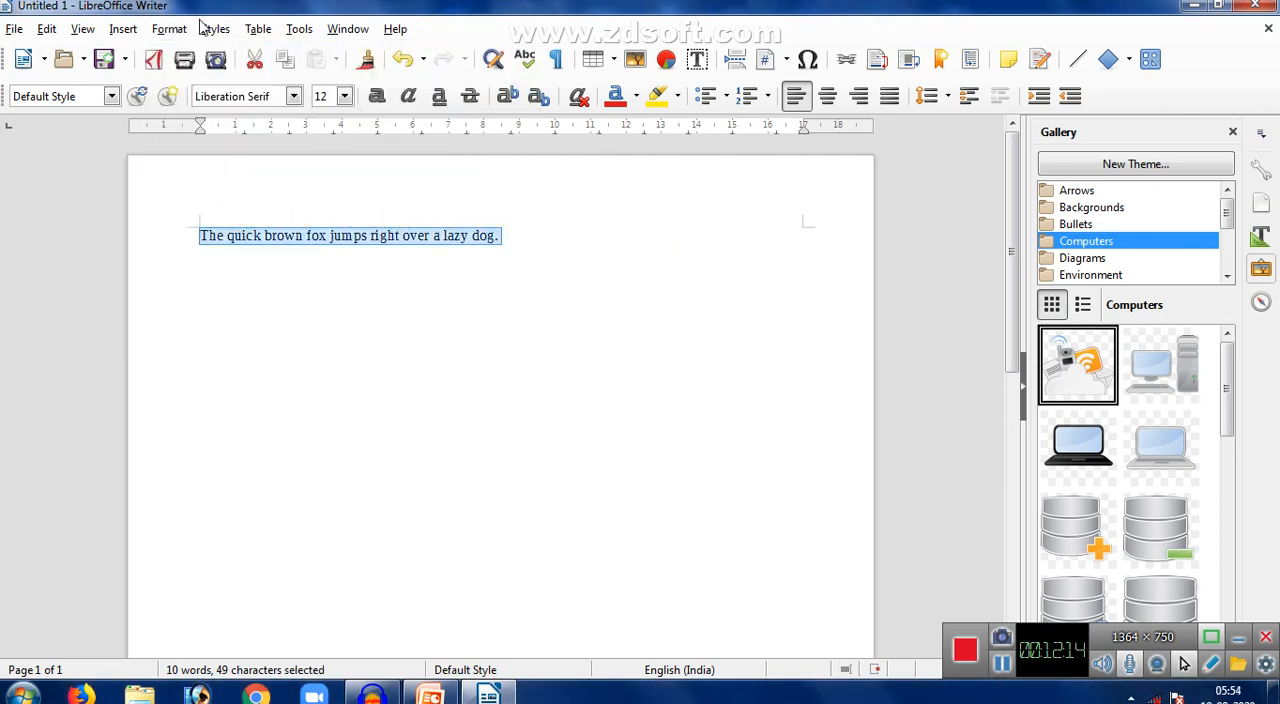
left_click(160, 28)
mouse_move(212, 29)
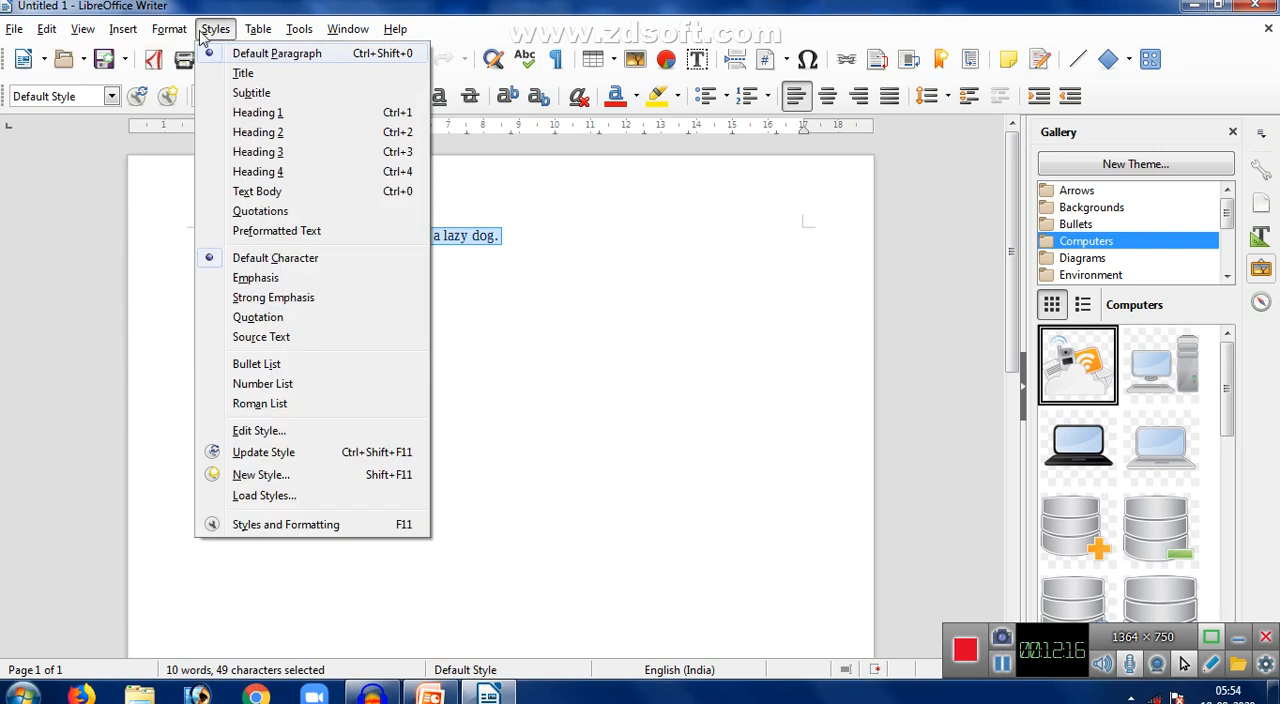
mouse_move(165, 28)
mouse_move(300, 58)
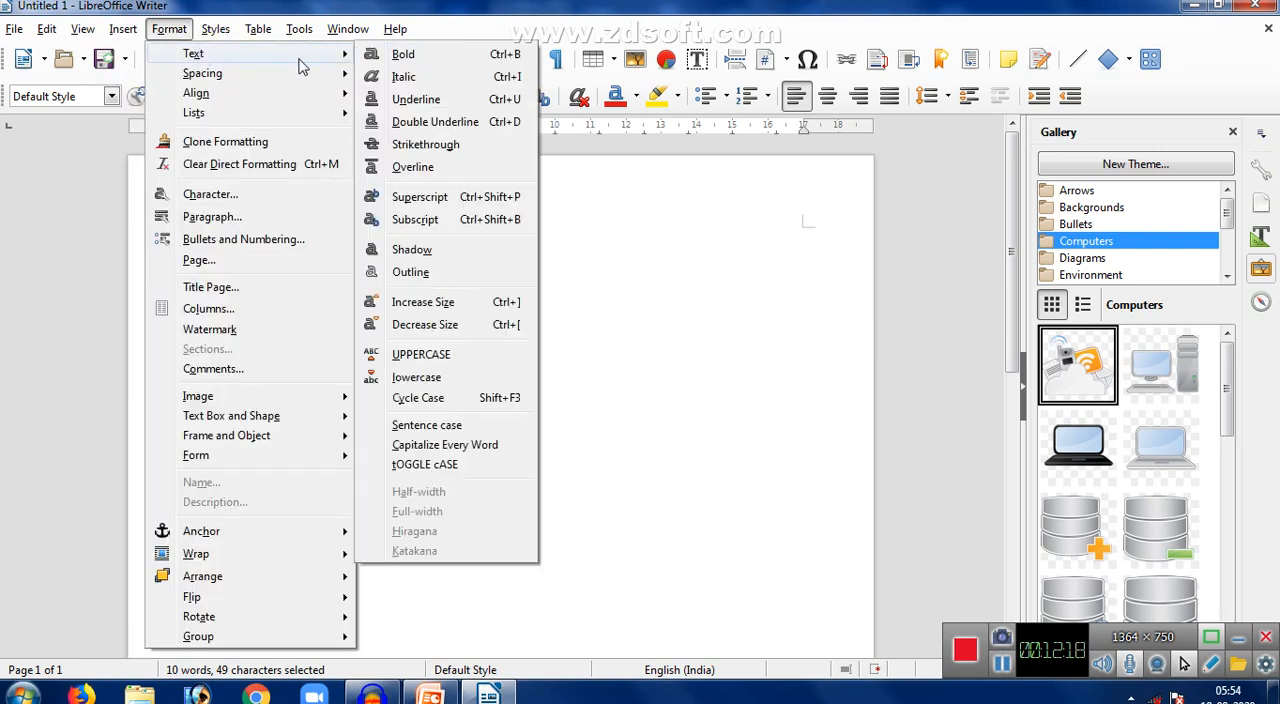
left_click(400, 56)
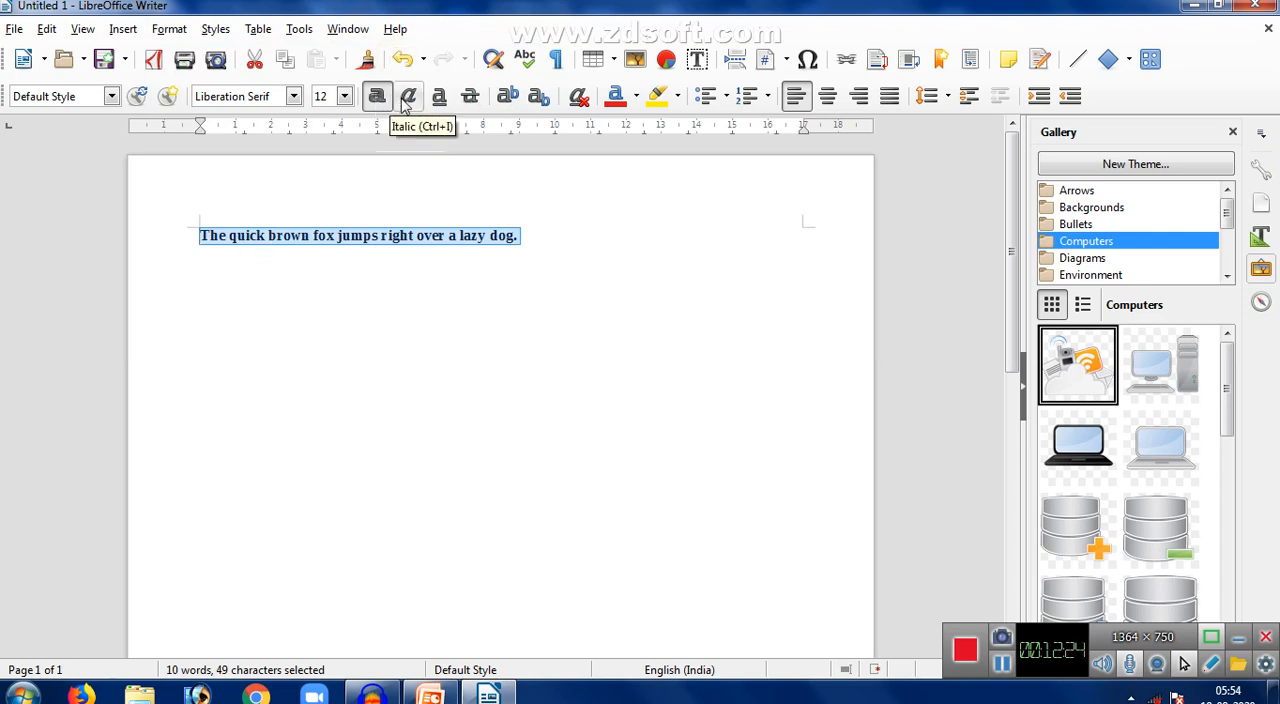
left_click(295, 247)
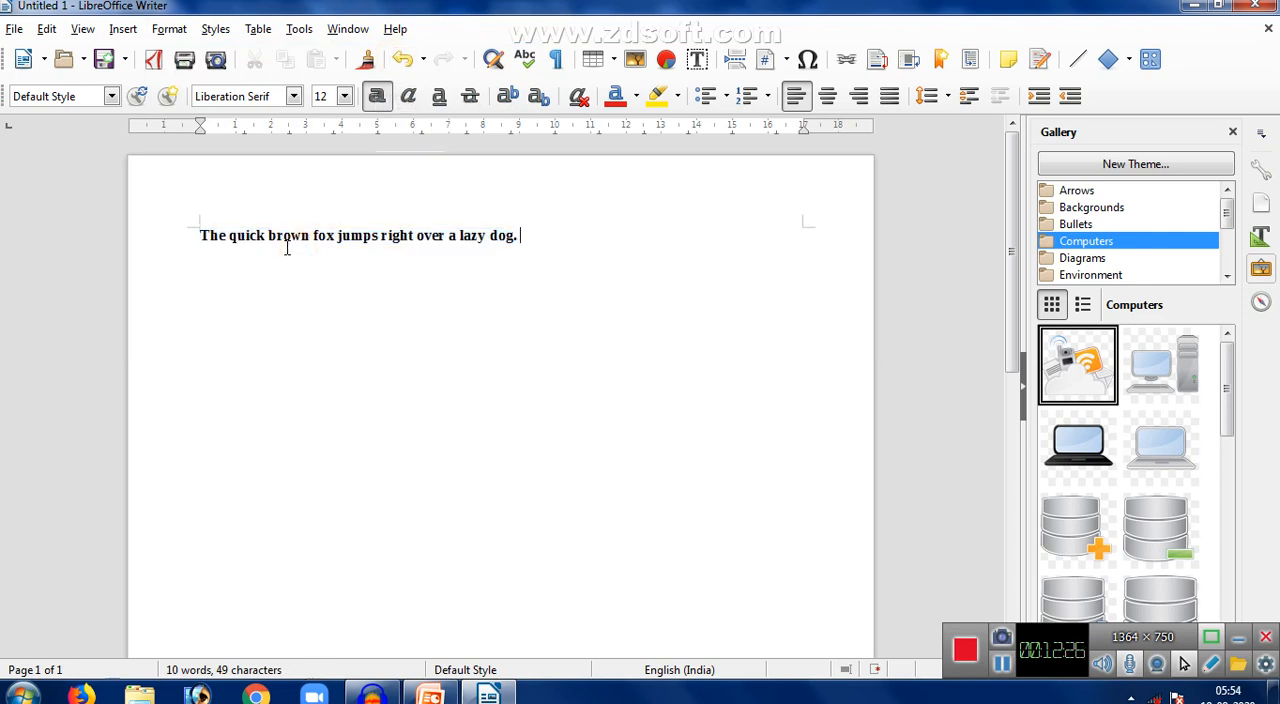
- Try italic and underline on "The quick", remove both, and toggle the words' bold off and on again
left_click_drag(271, 240, 177, 235)
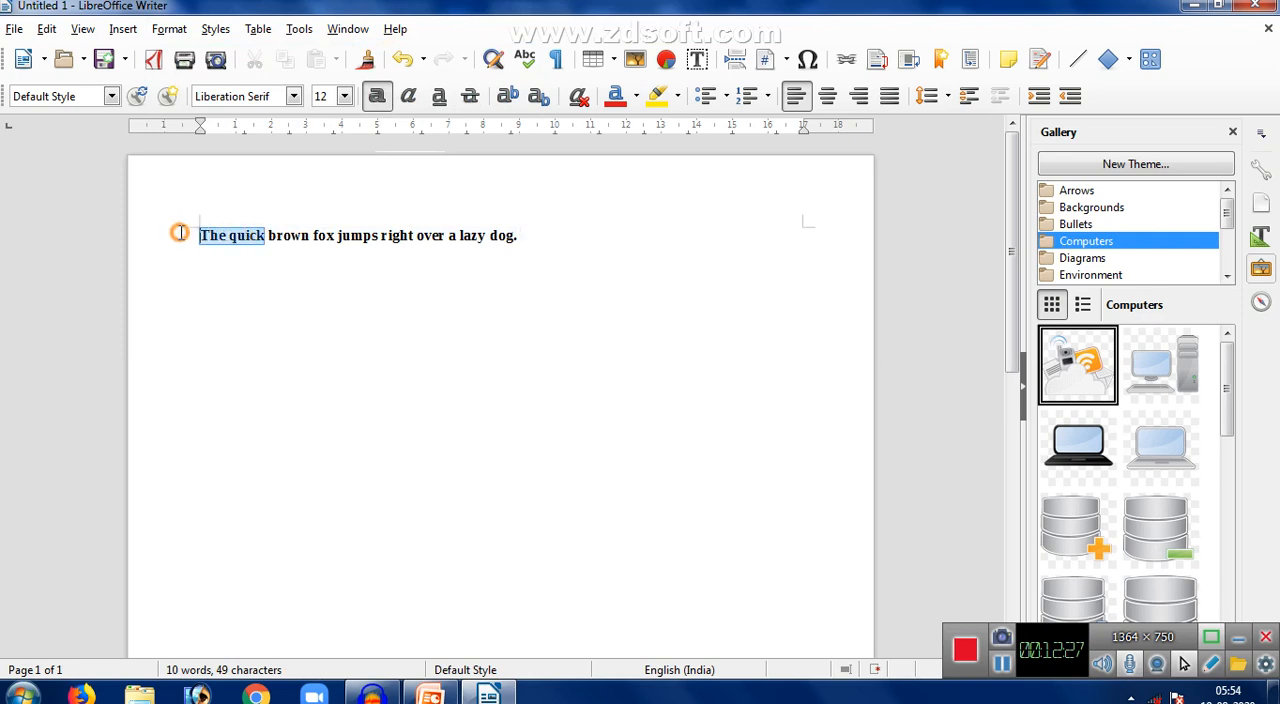
left_click(409, 97)
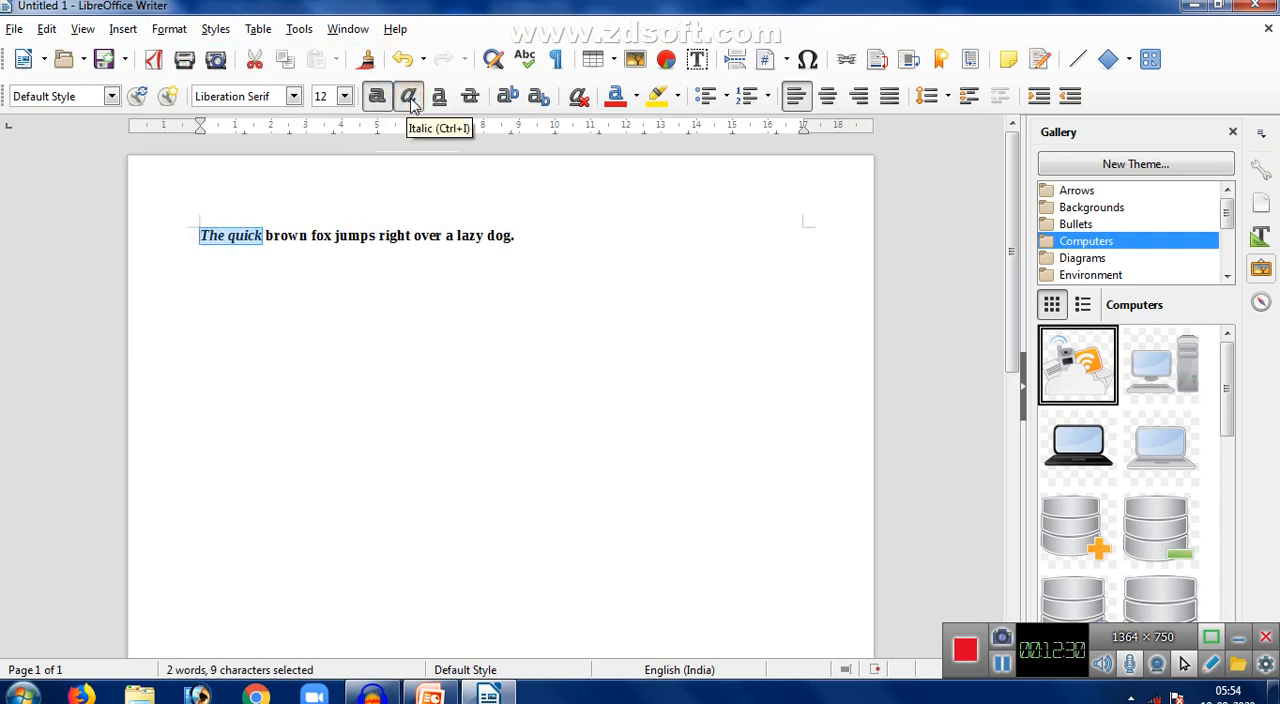
left_click(438, 100)
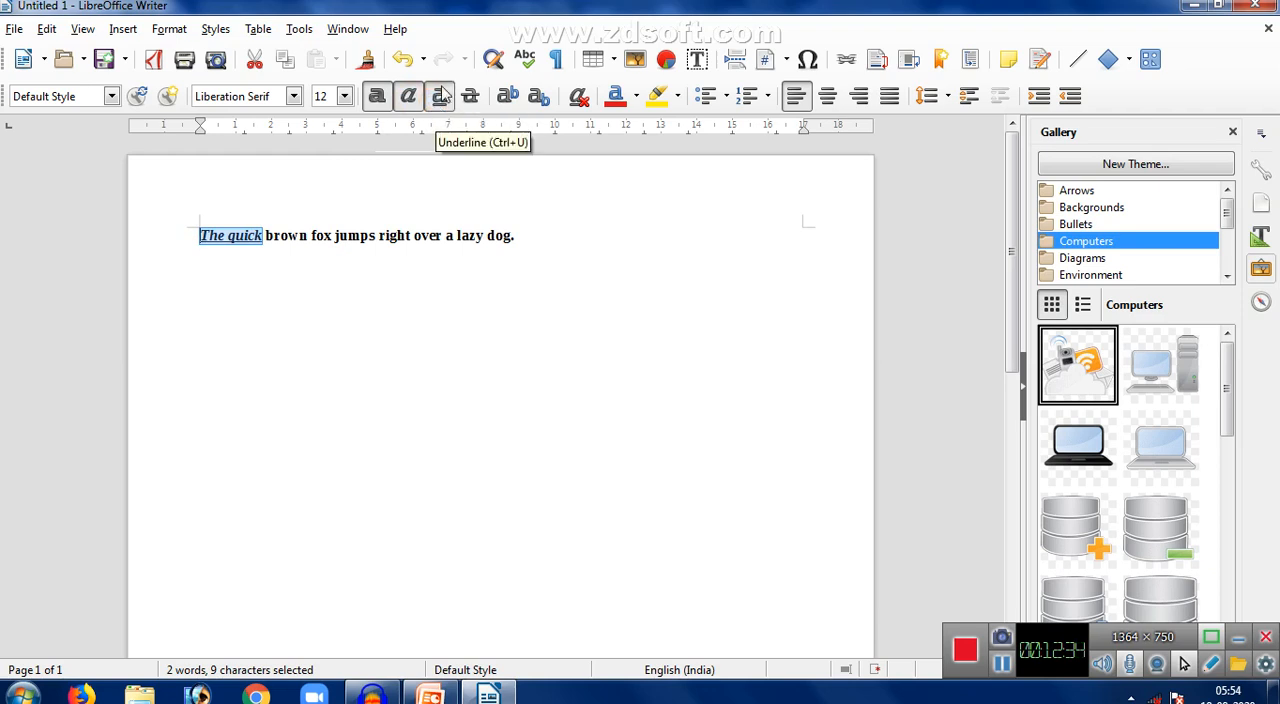
left_click(442, 97)
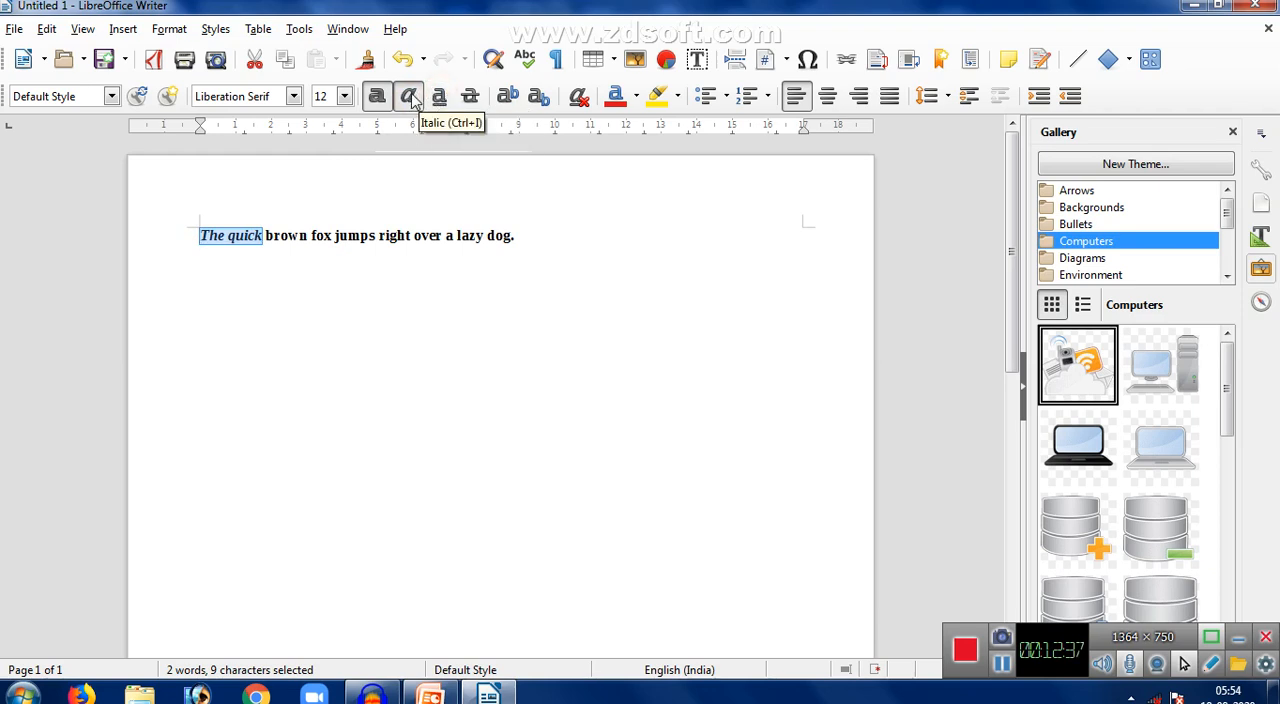
left_click(410, 98)
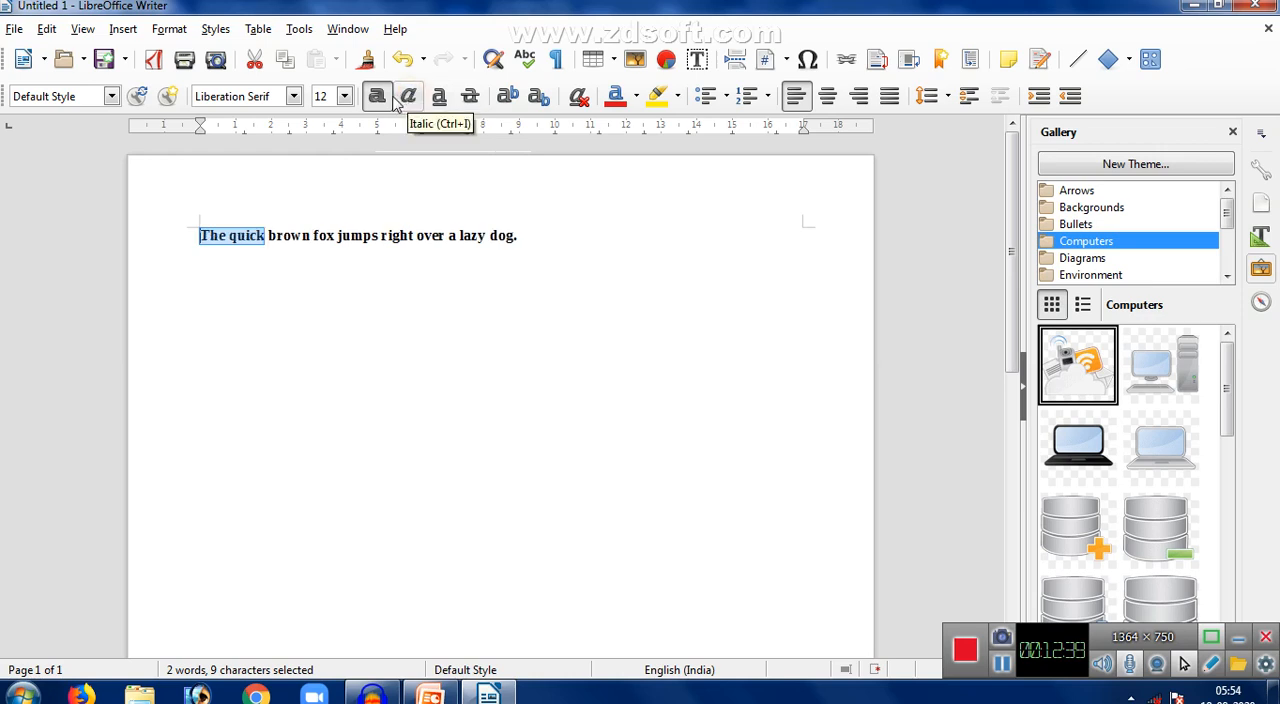
left_click(377, 98)
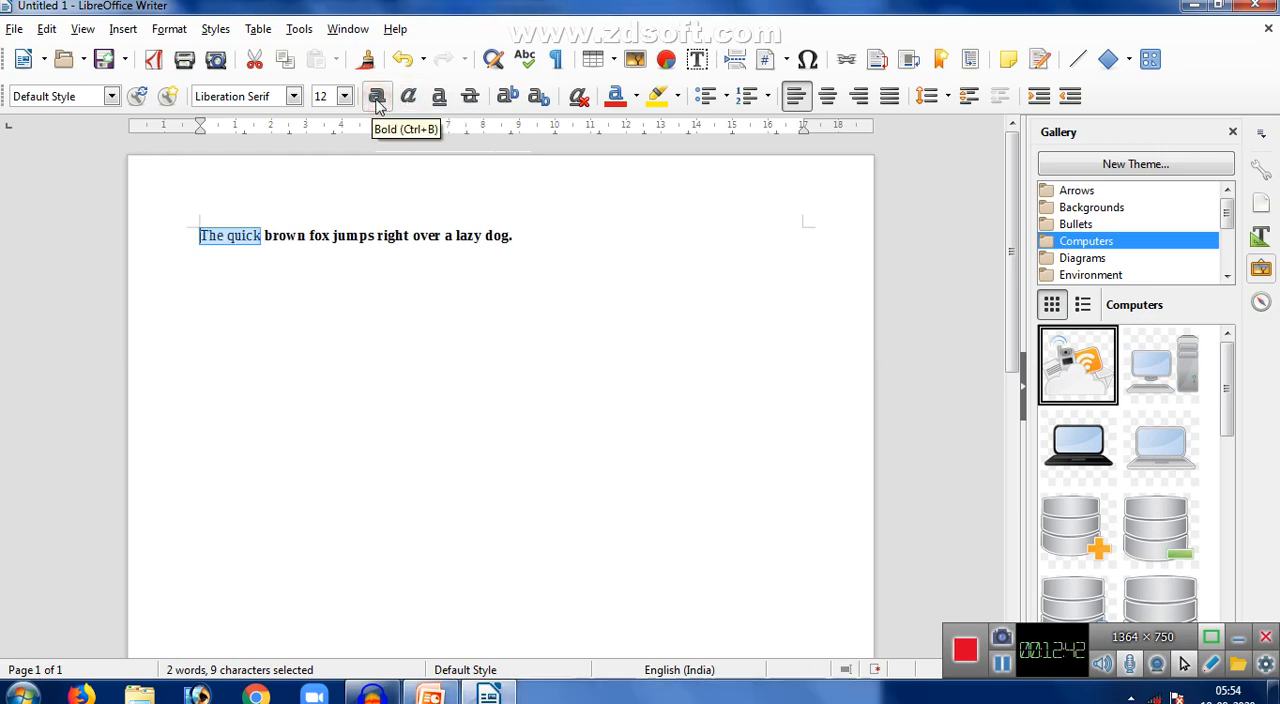
left_click(377, 98)
- Italicize "ver a lazy dog" at the end of the sentence and underline "brown fox jum" in its middle
left_click_drag(513, 243, 421, 236)
left_click(408, 97)
left_click_drag(362, 238, 266, 236)
left_click(441, 97)
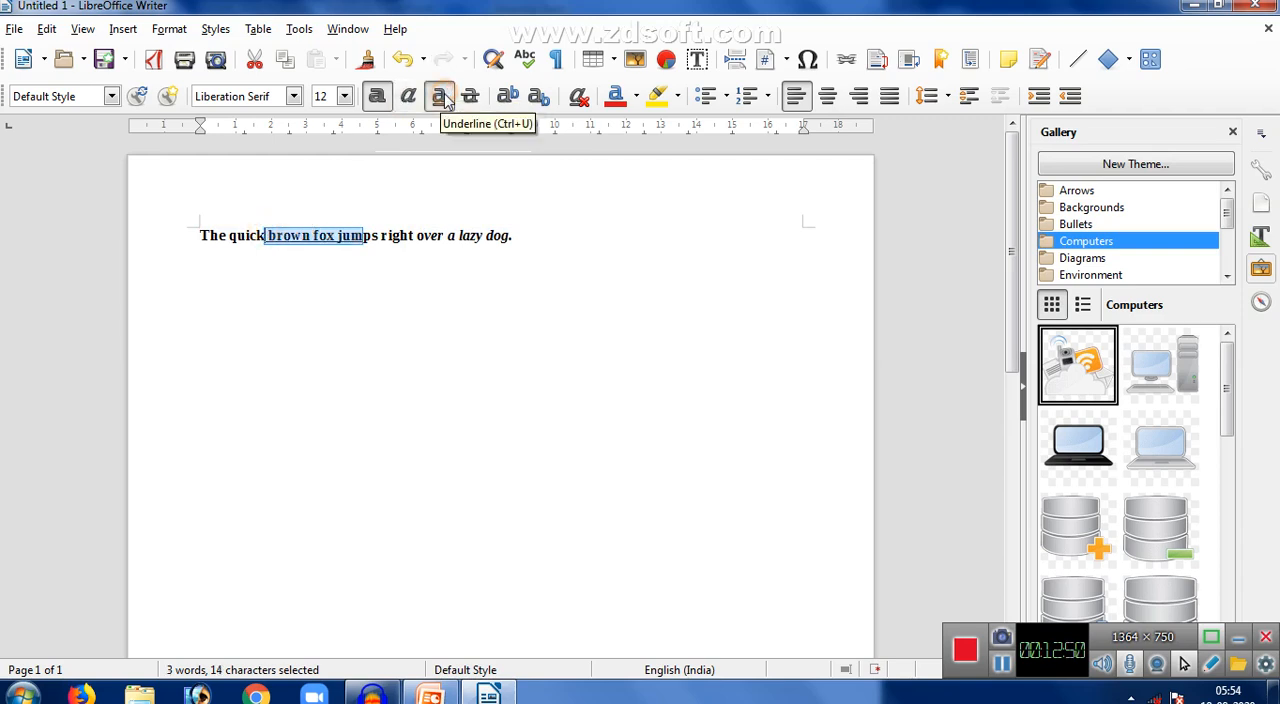
left_click(533, 244)
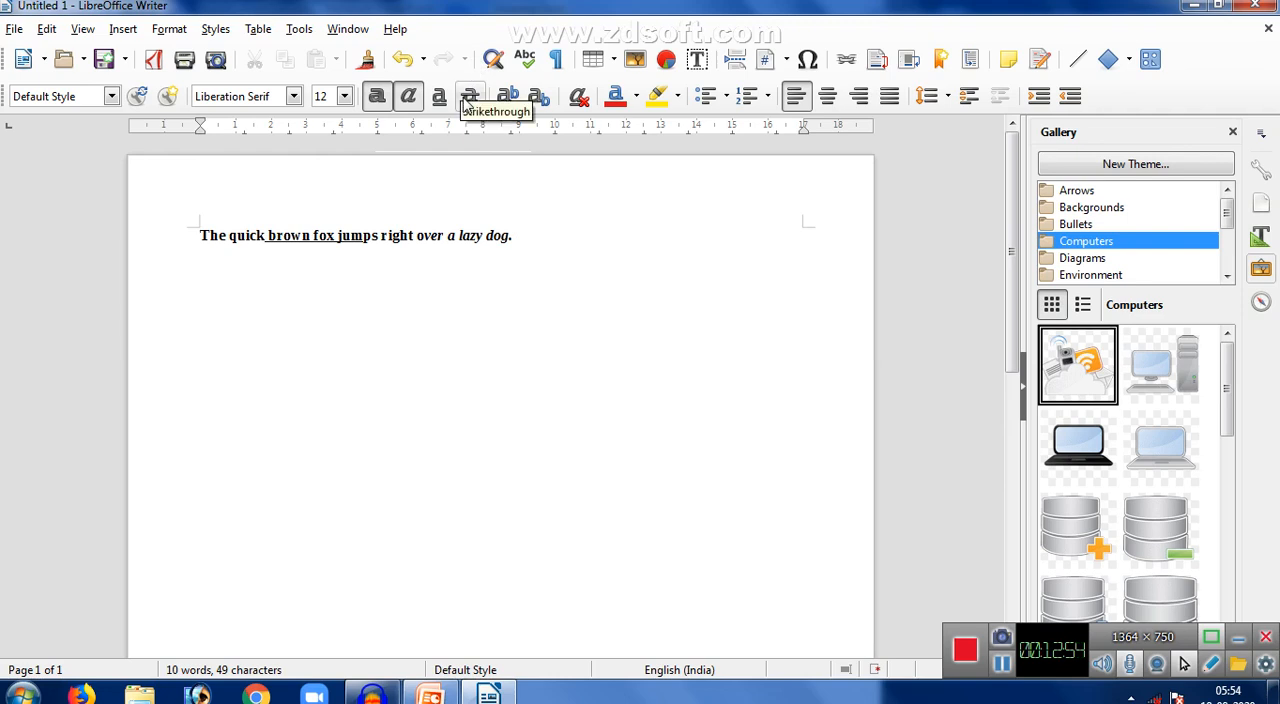
- Add "Computer" on a new line below the sentence and apply strikethrough to it
key("Return")
type("Computer")
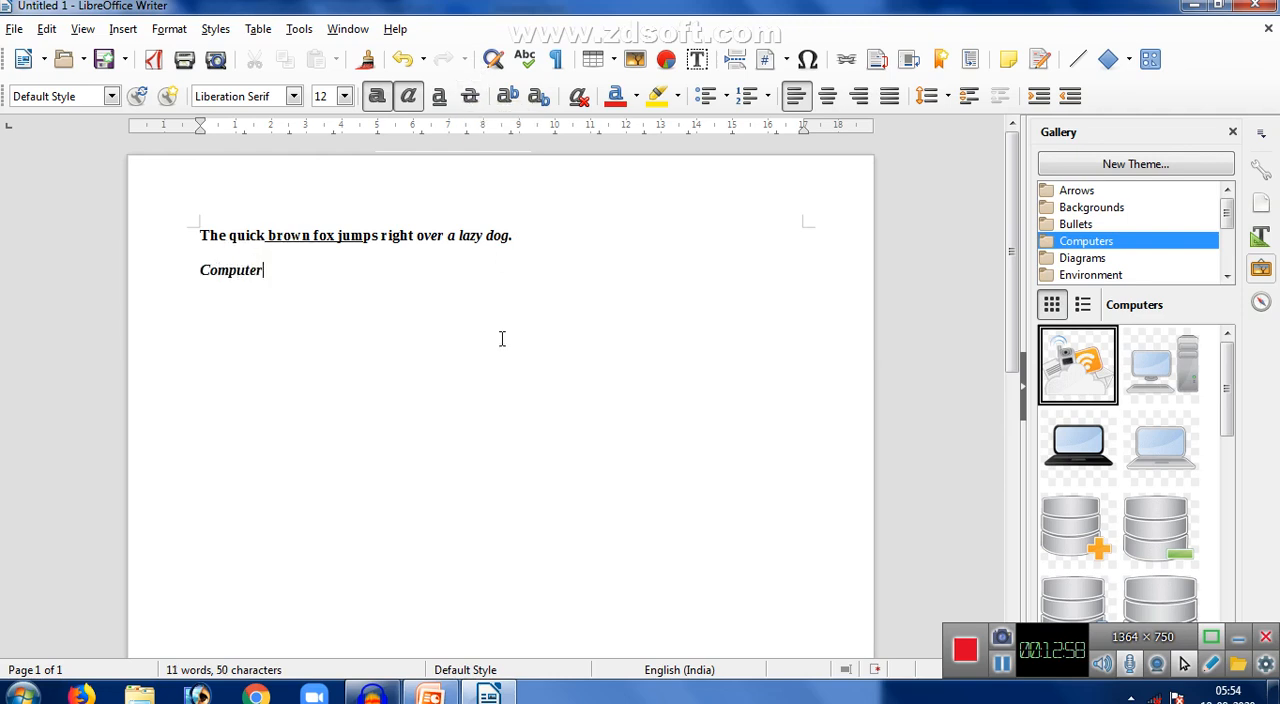
left_click_drag(289, 288, 183, 269)
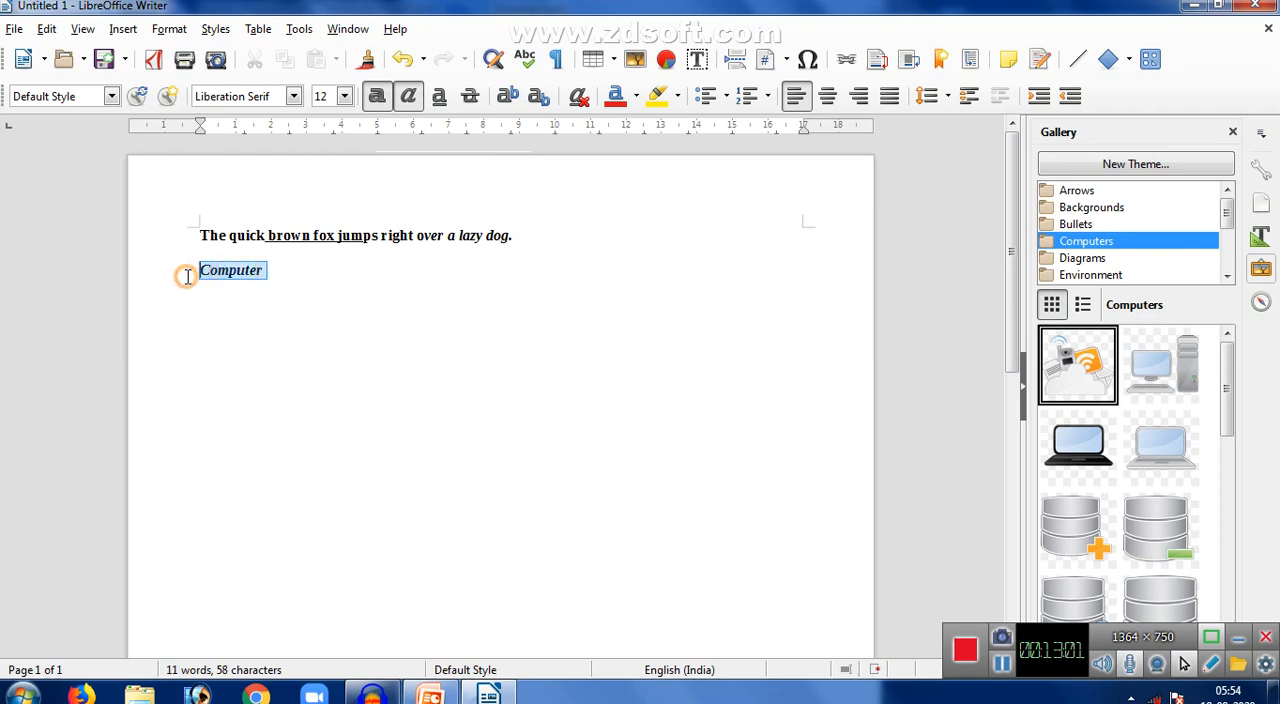
left_click(469, 96)
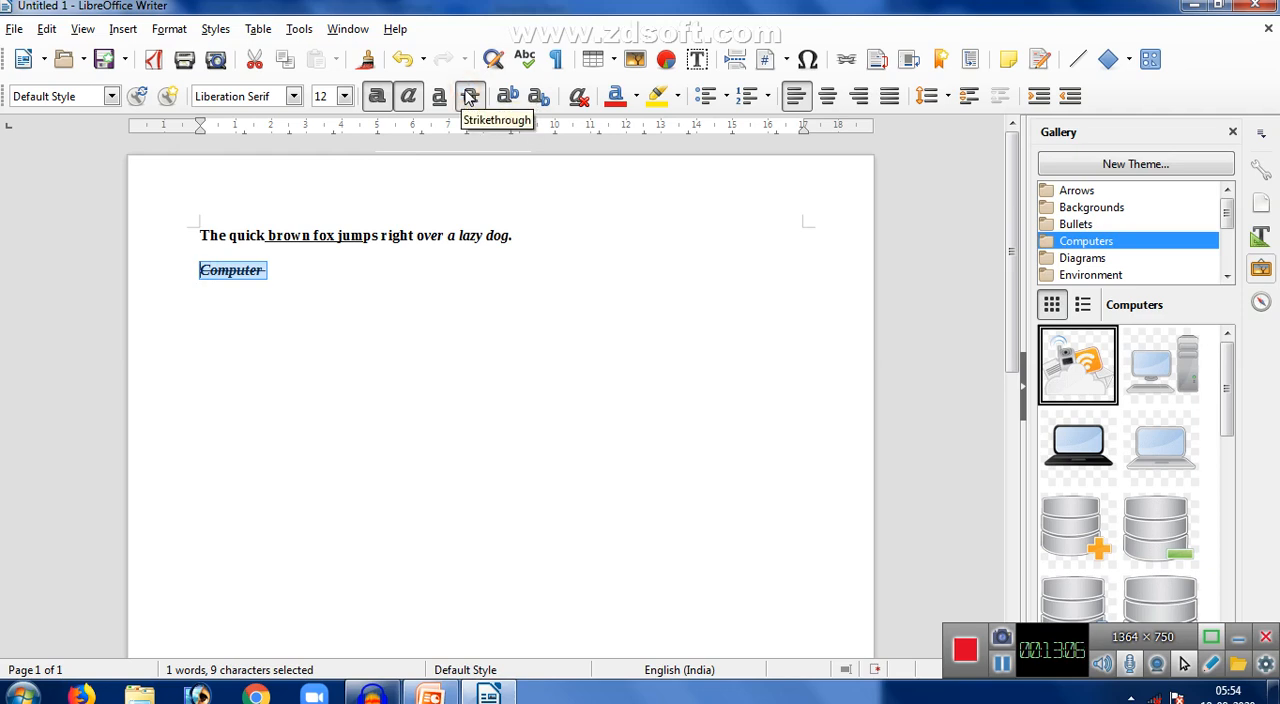
left_click(298, 273)
- Add "10th" on a new line without strikethrough and make its "th" superscript after trying subscript
key("Return")
type("10")
key("BackSpace")
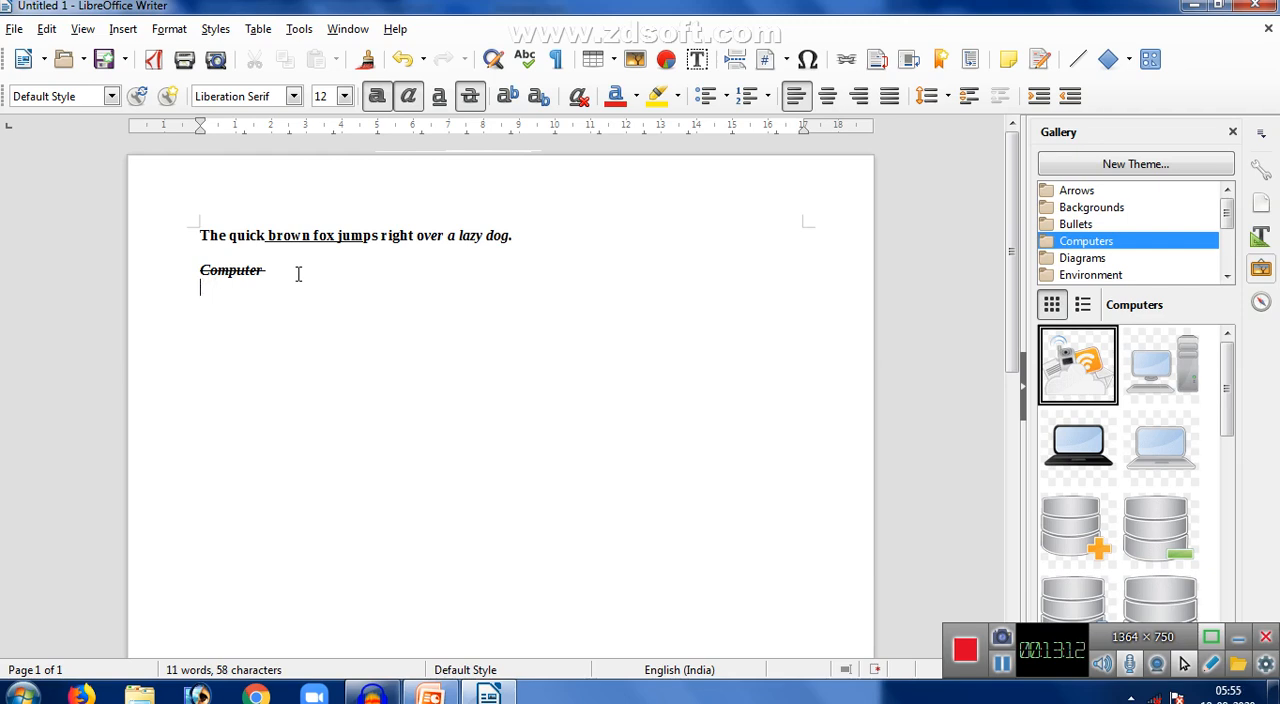
left_click(478, 95)
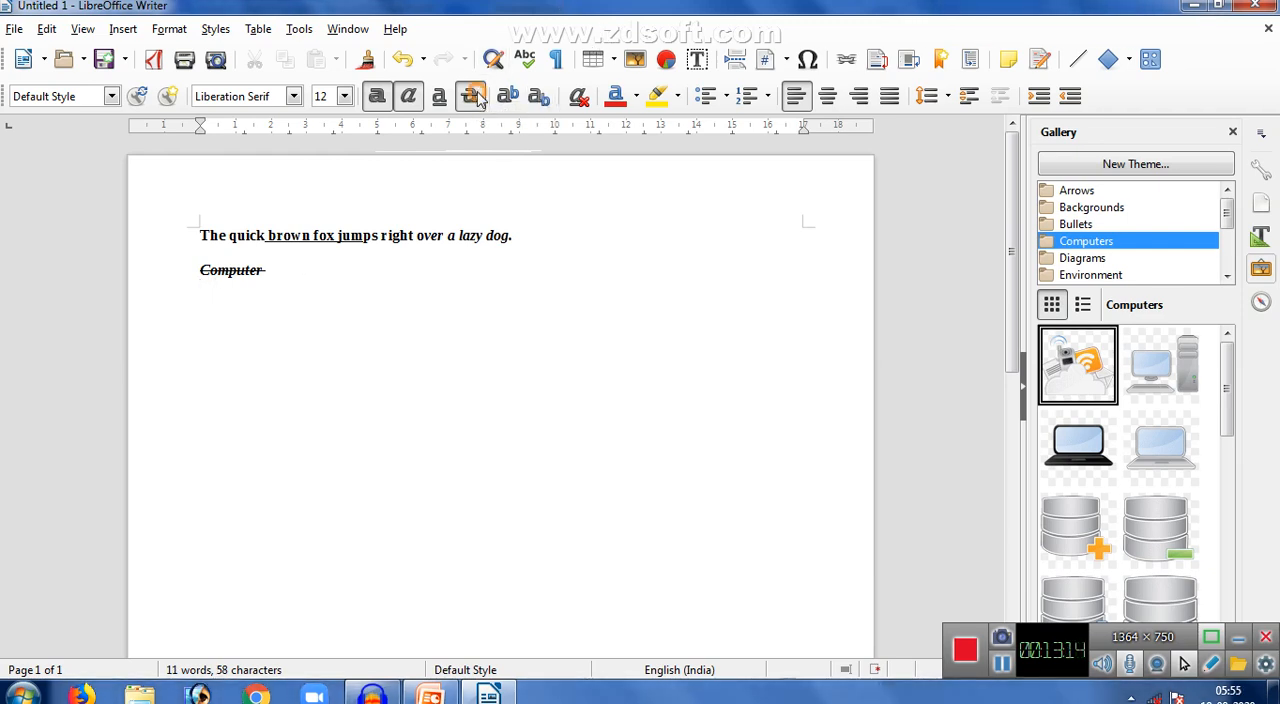
key("Return")
type("100")
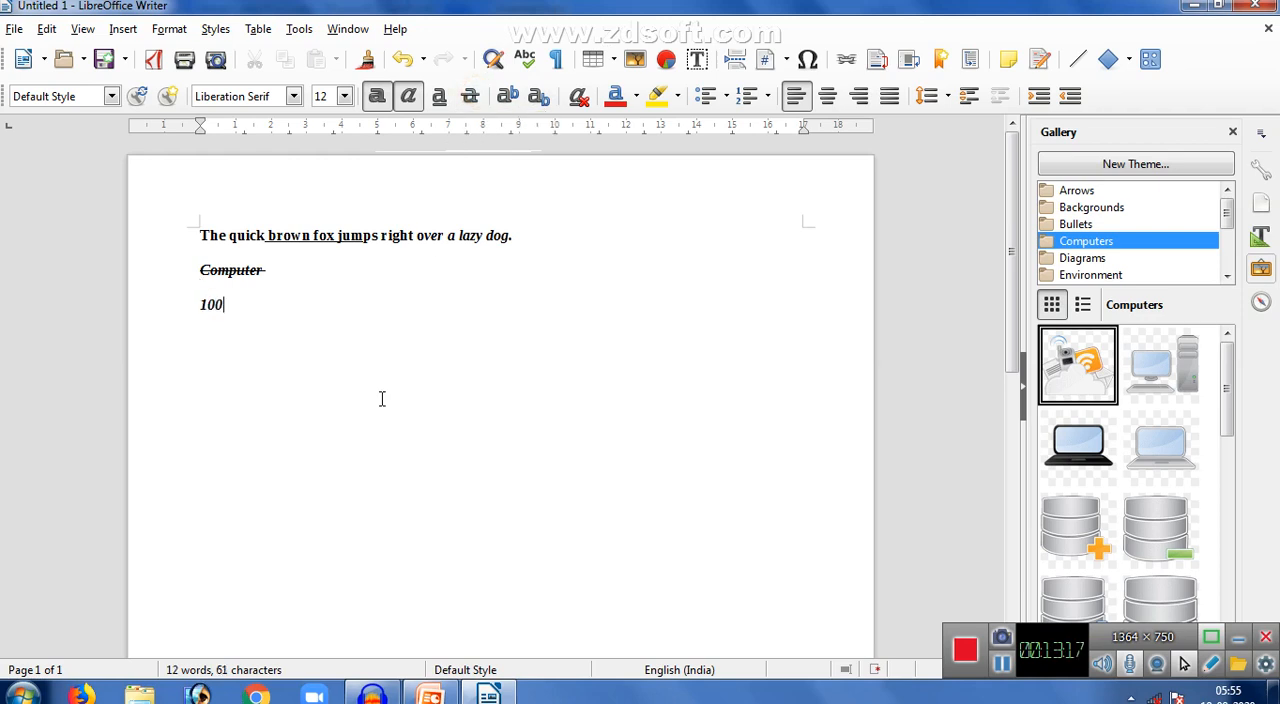
key("BackSpace")
left_click_drag(232, 308, 213, 304)
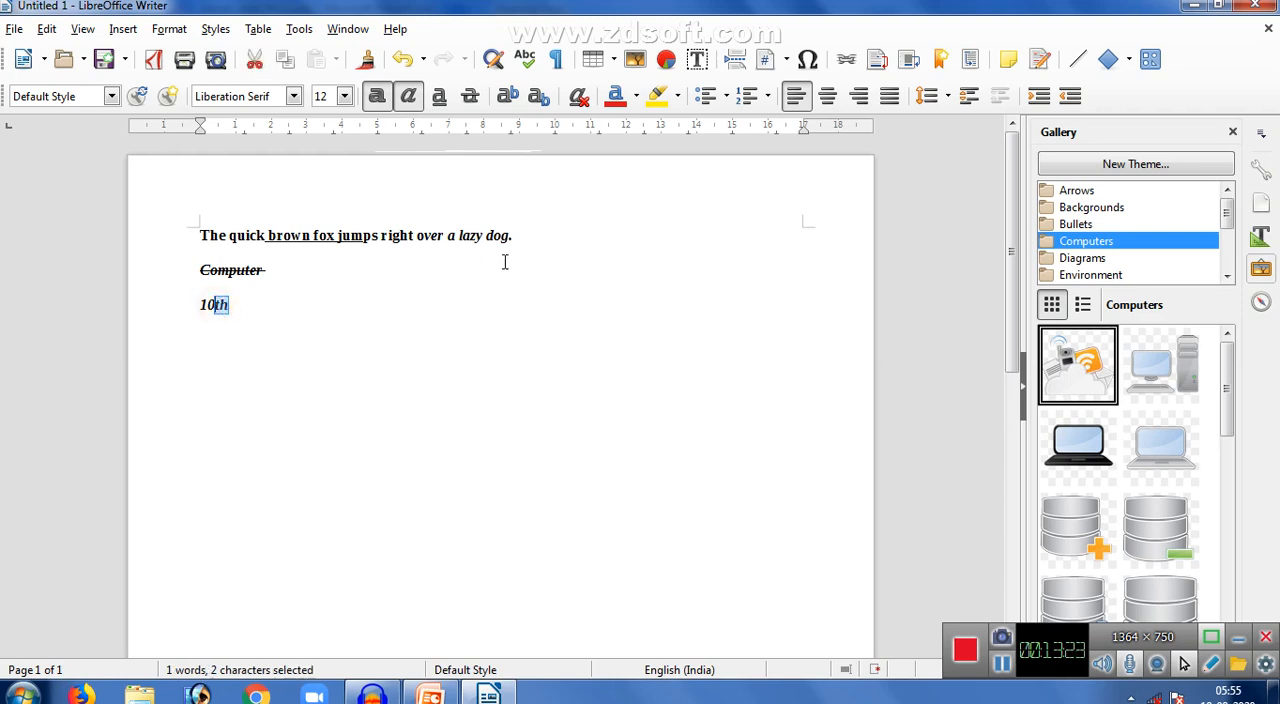
left_click(544, 98)
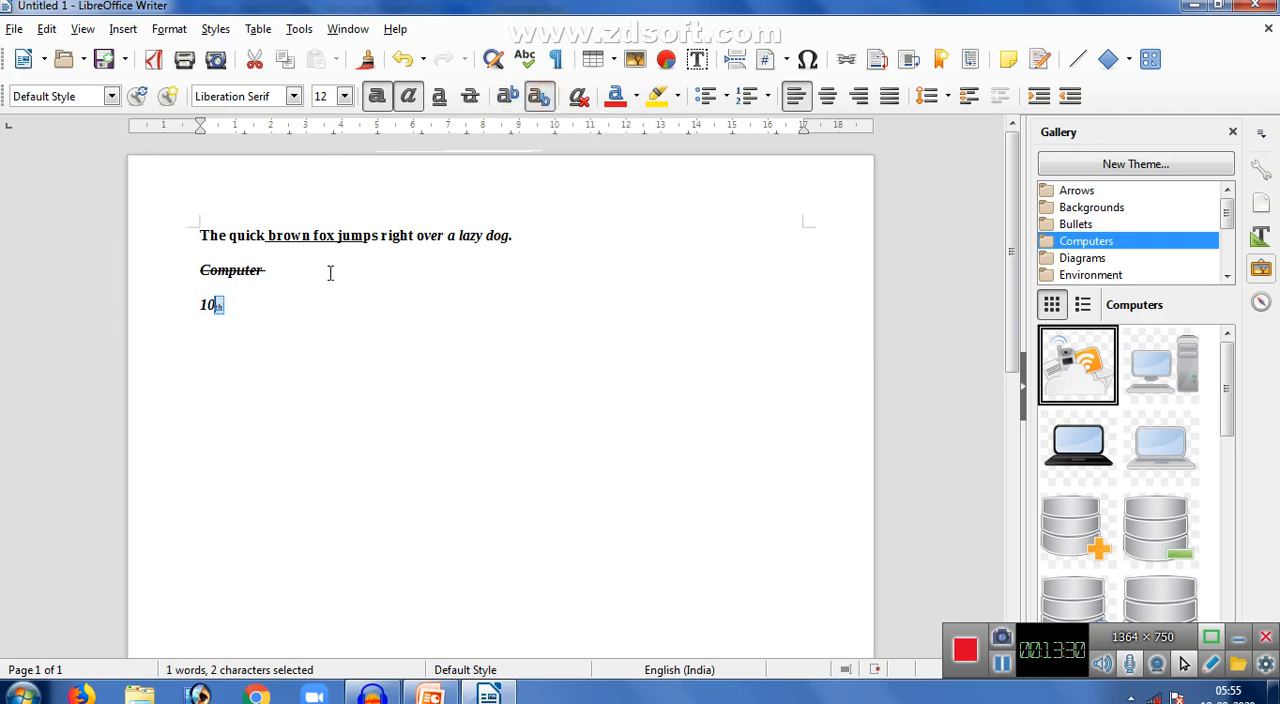
left_click(504, 104)
left_click(266, 317)
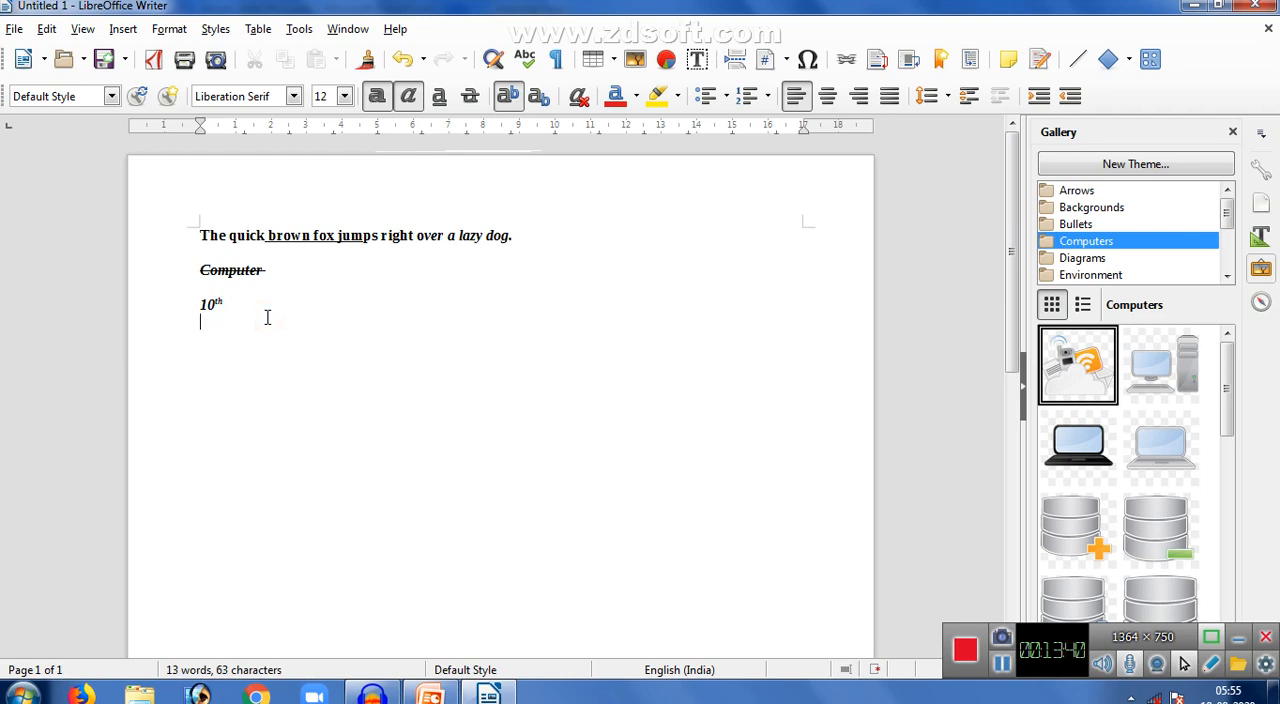
- Clear the inherited formatting on the line below "10th" and enter "H2o" with the 2 as subscript
left_click(578, 97)
left_click(274, 362)
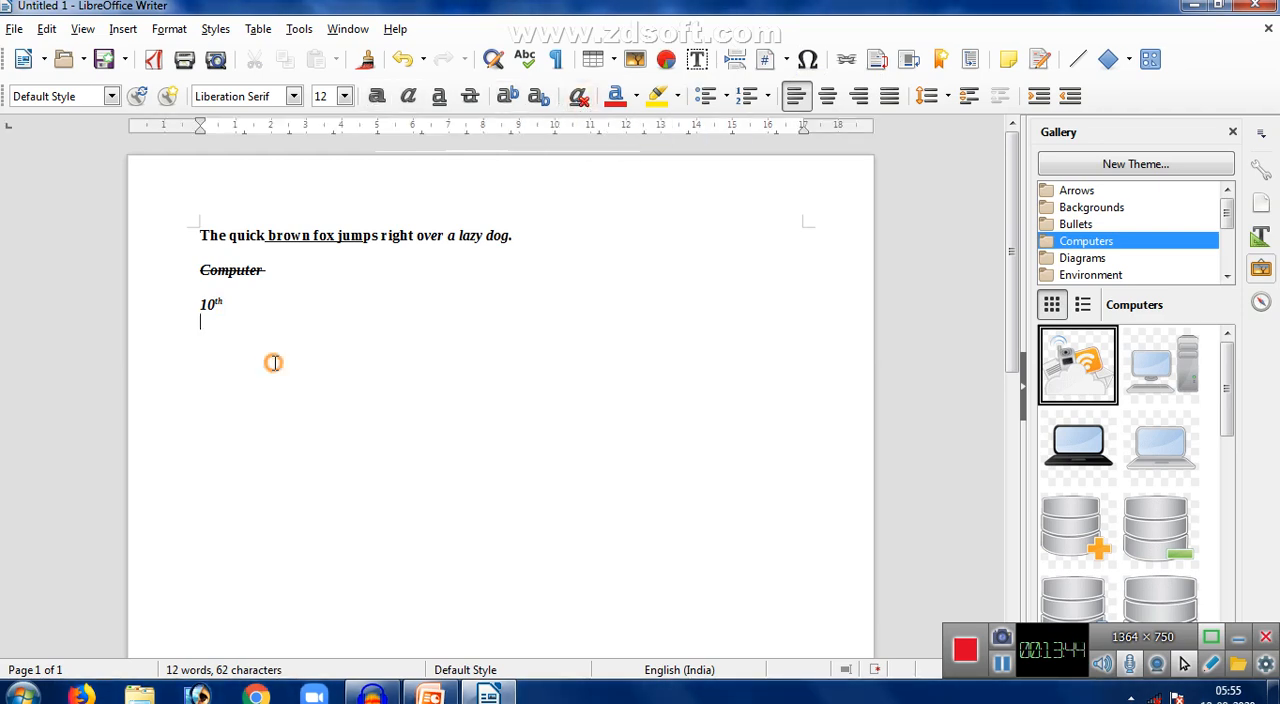
type("H2o")
left_click_drag(218, 341, 209, 340)
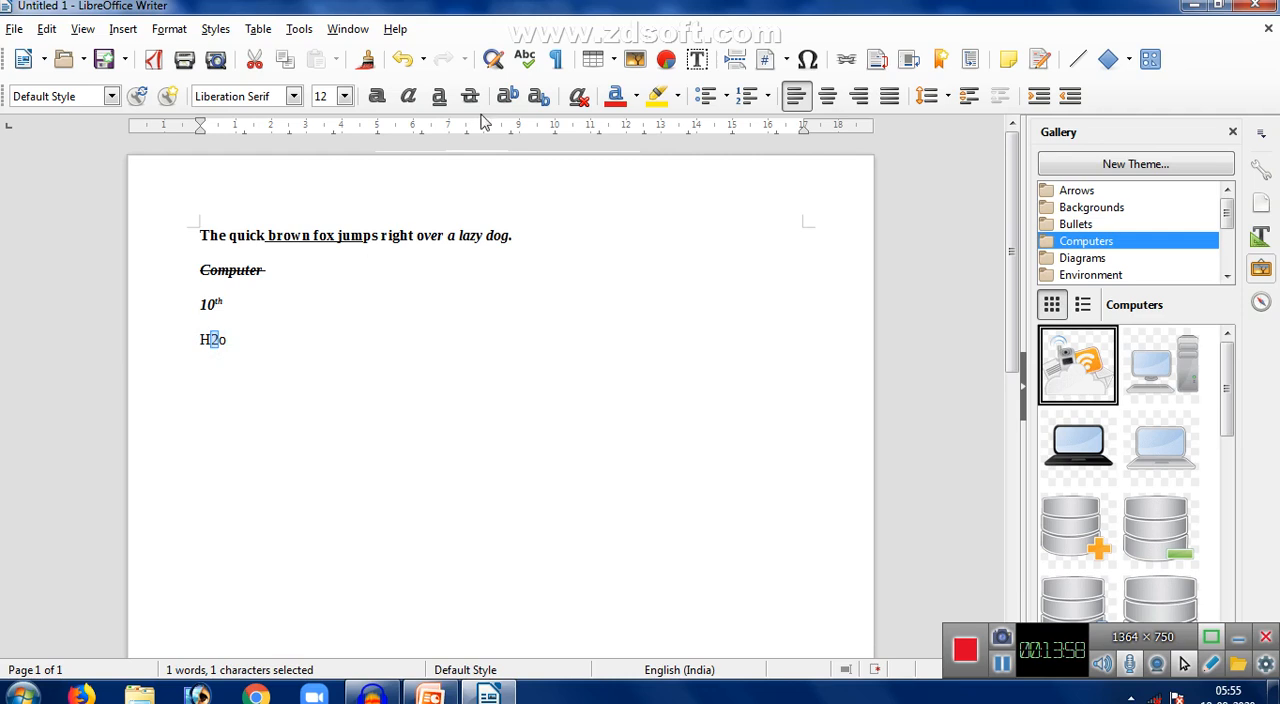
left_click(538, 100)
left_click(233, 344)
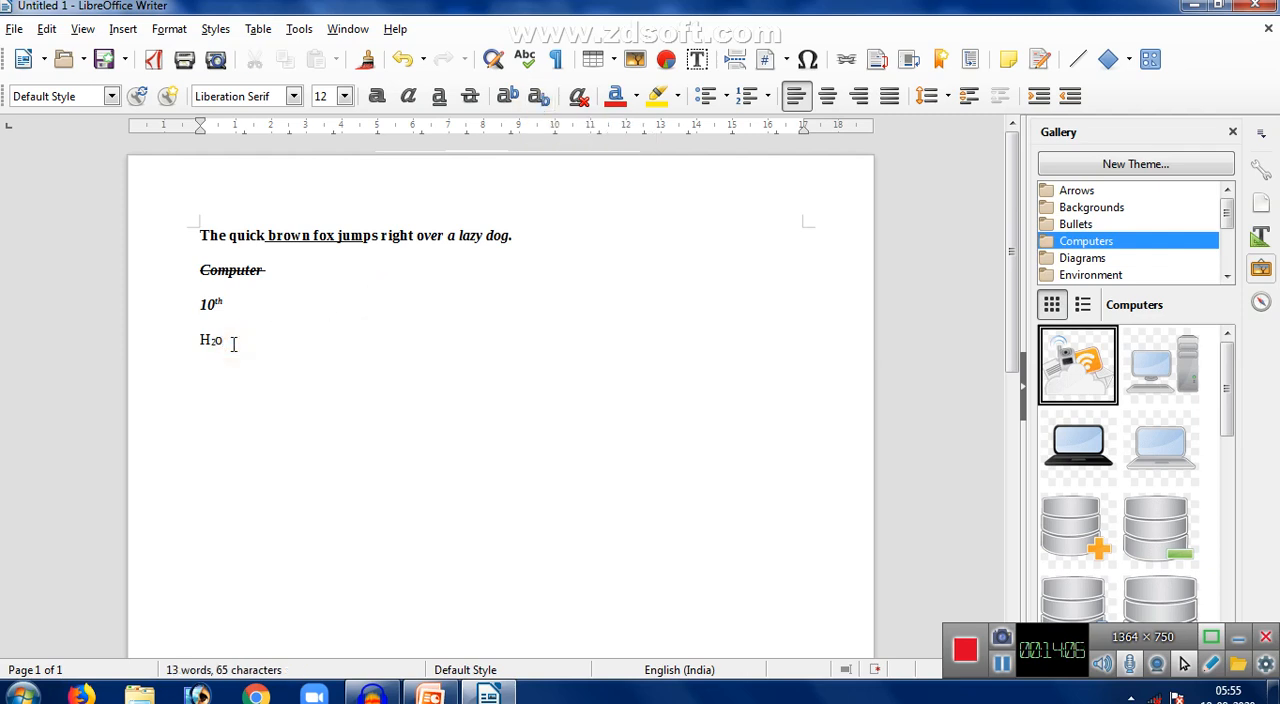
key("Return")
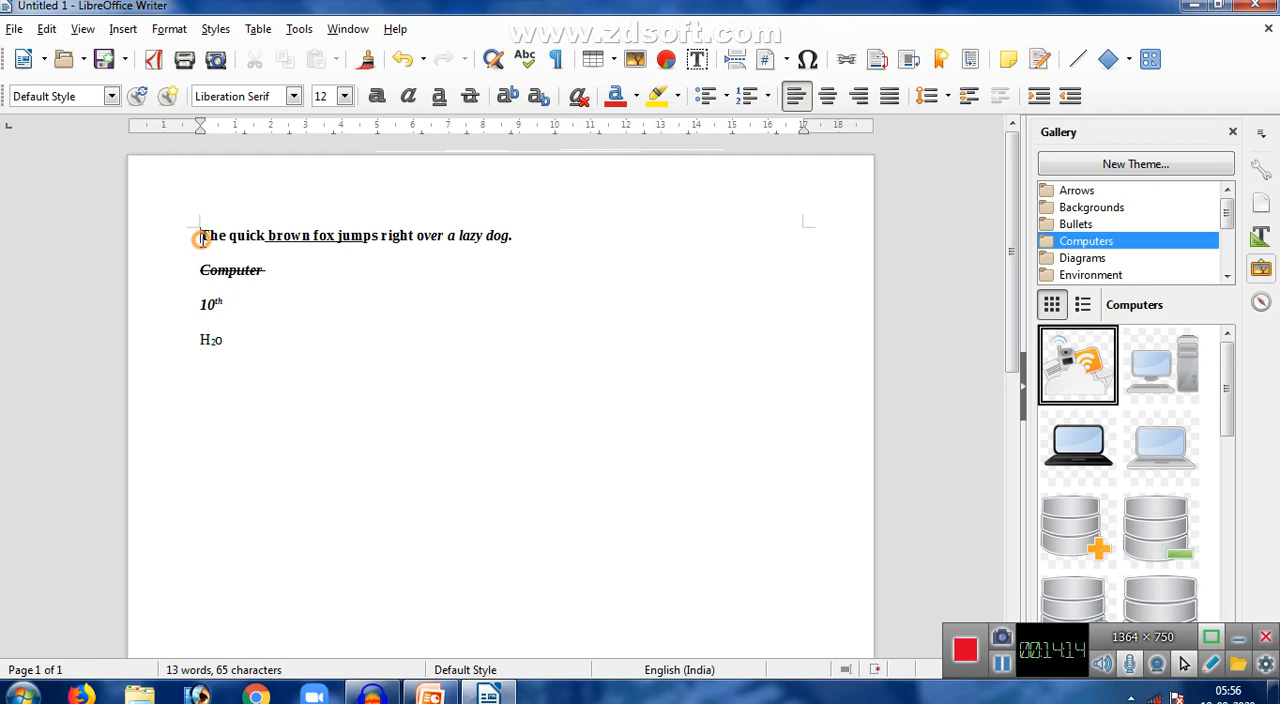
- Clear the direct formatting from all four lines of text
left_click_drag(200, 234, 597, 371)
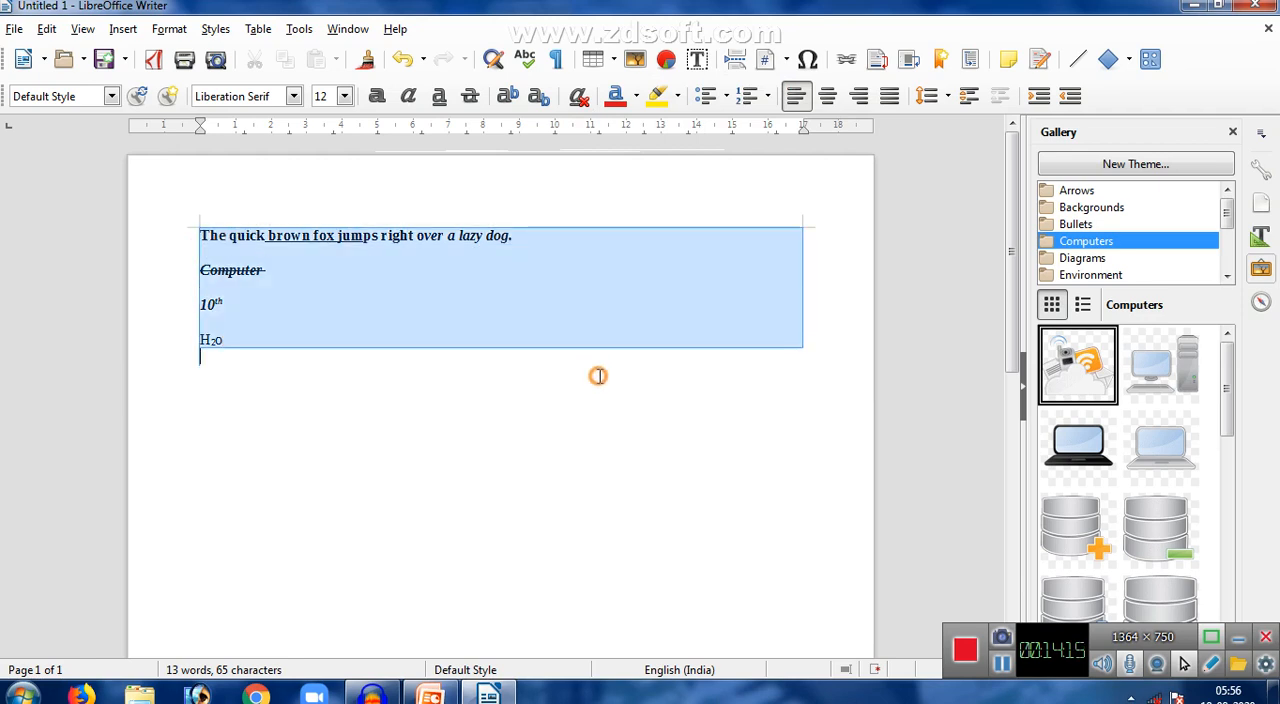
left_click(578, 96)
left_click(403, 400)
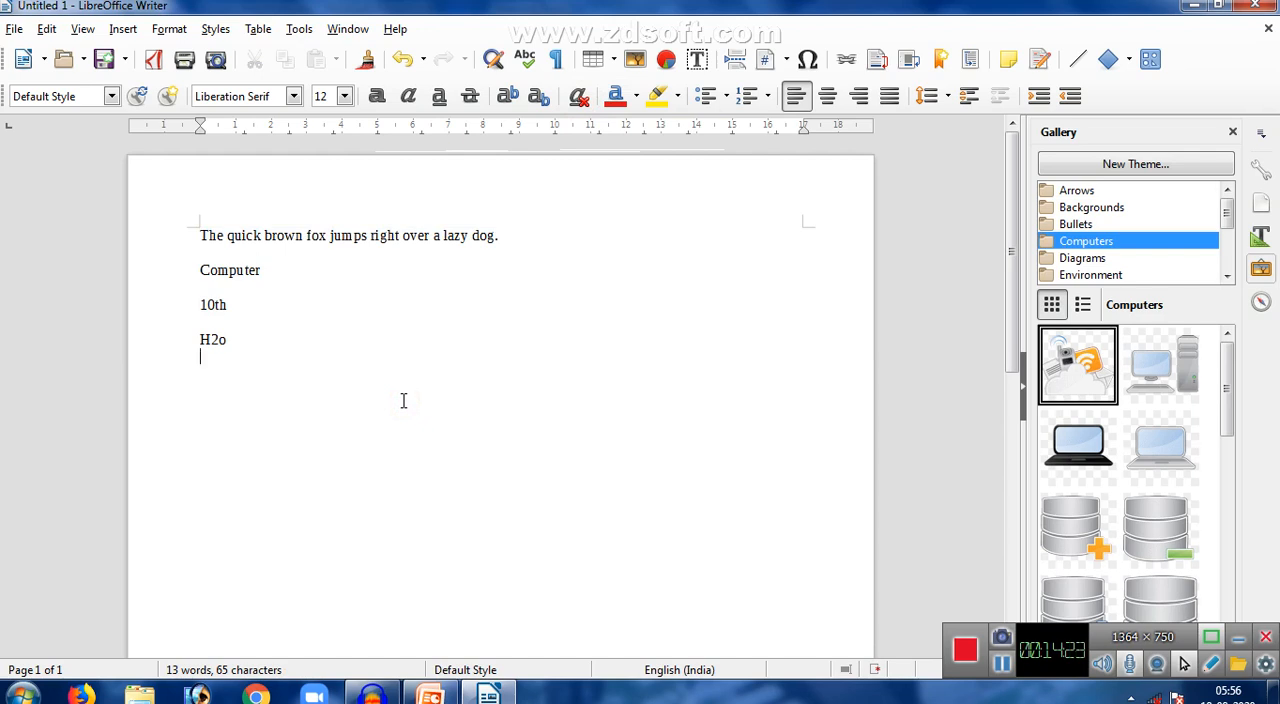
left_click(170, 29)
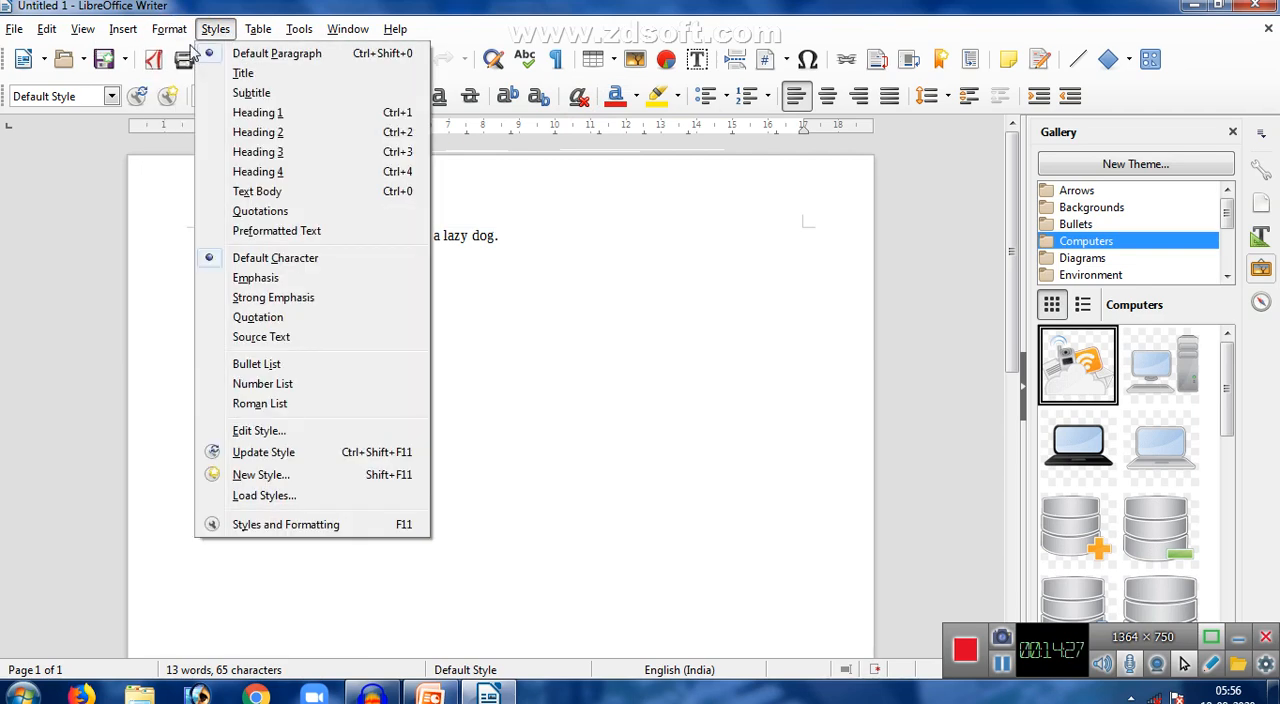
mouse_move(193, 54)
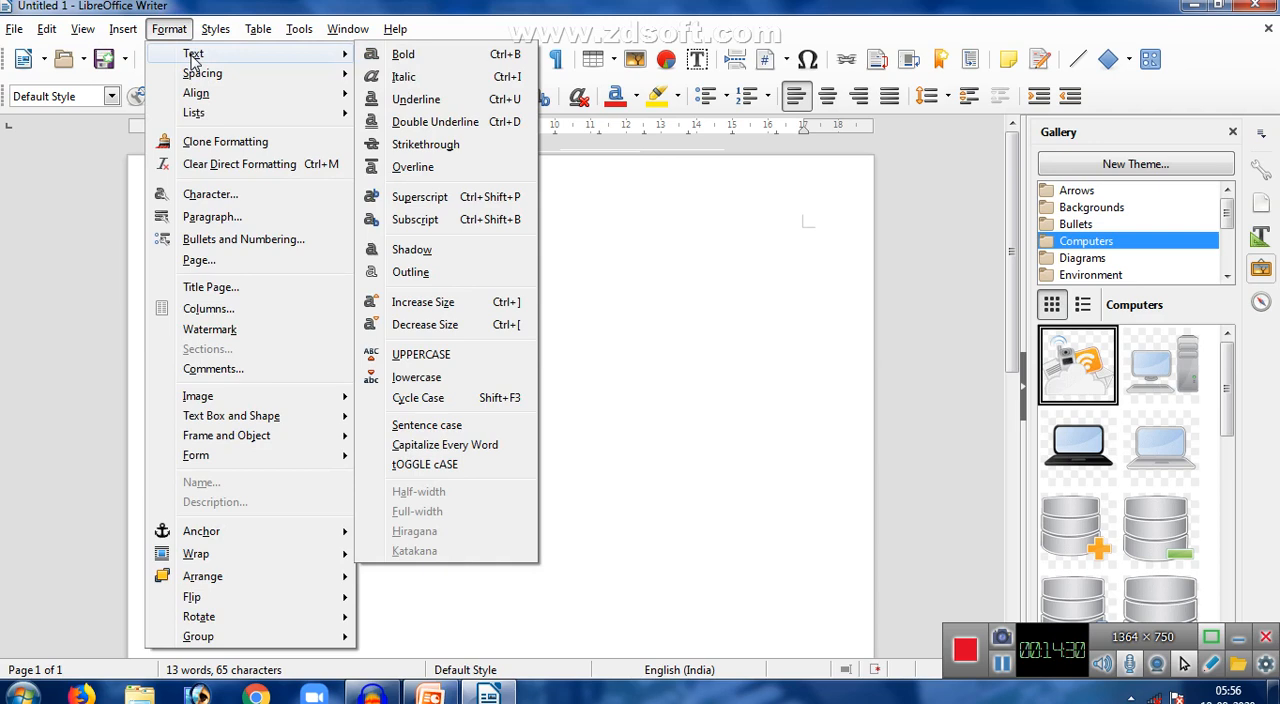
mouse_move(228, 77)
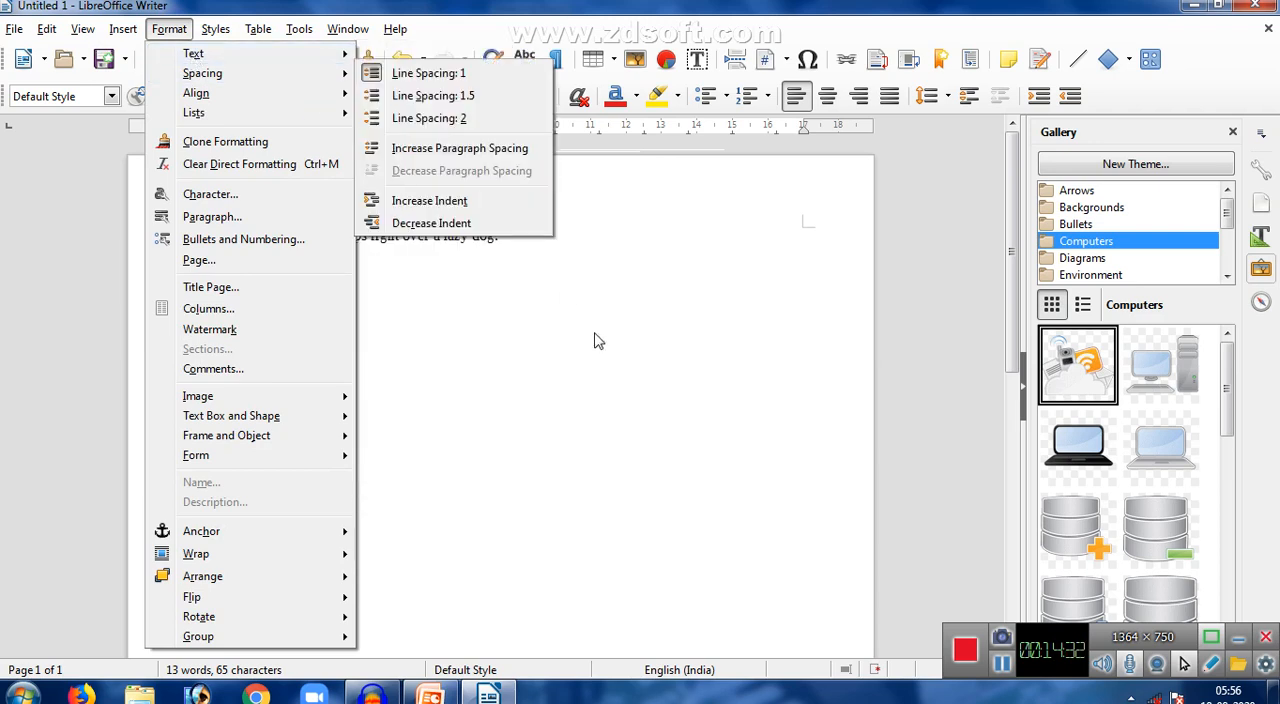
left_click(548, 361)
- Try 1.5 line spacing on all four lines of text and restore their line spacing to 1
left_click_drag(197, 235, 340, 354)
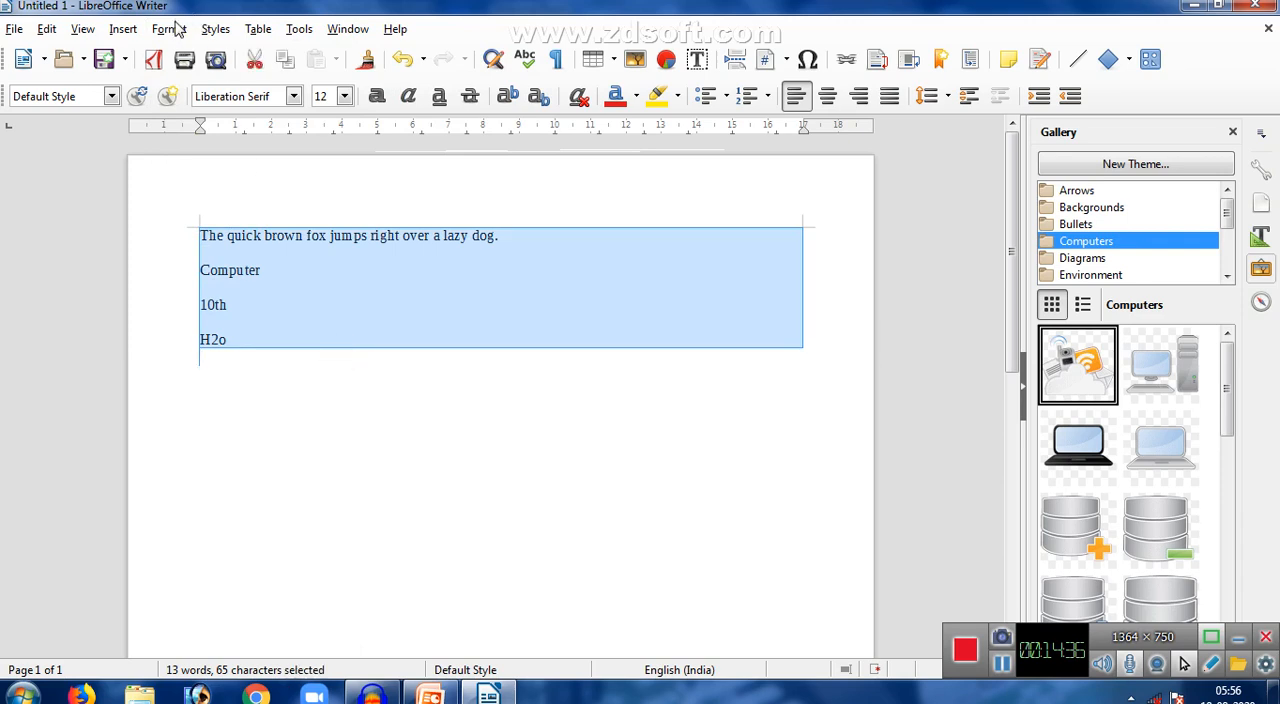
left_click(170, 29)
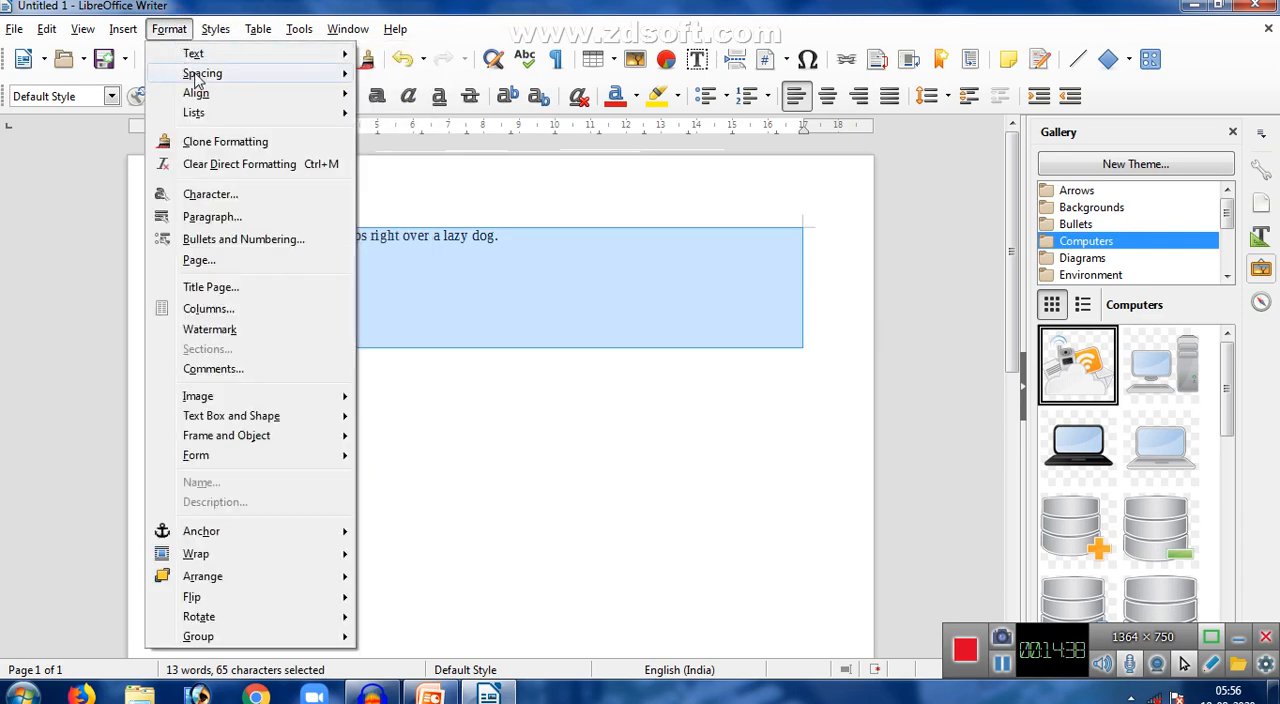
mouse_move(195, 77)
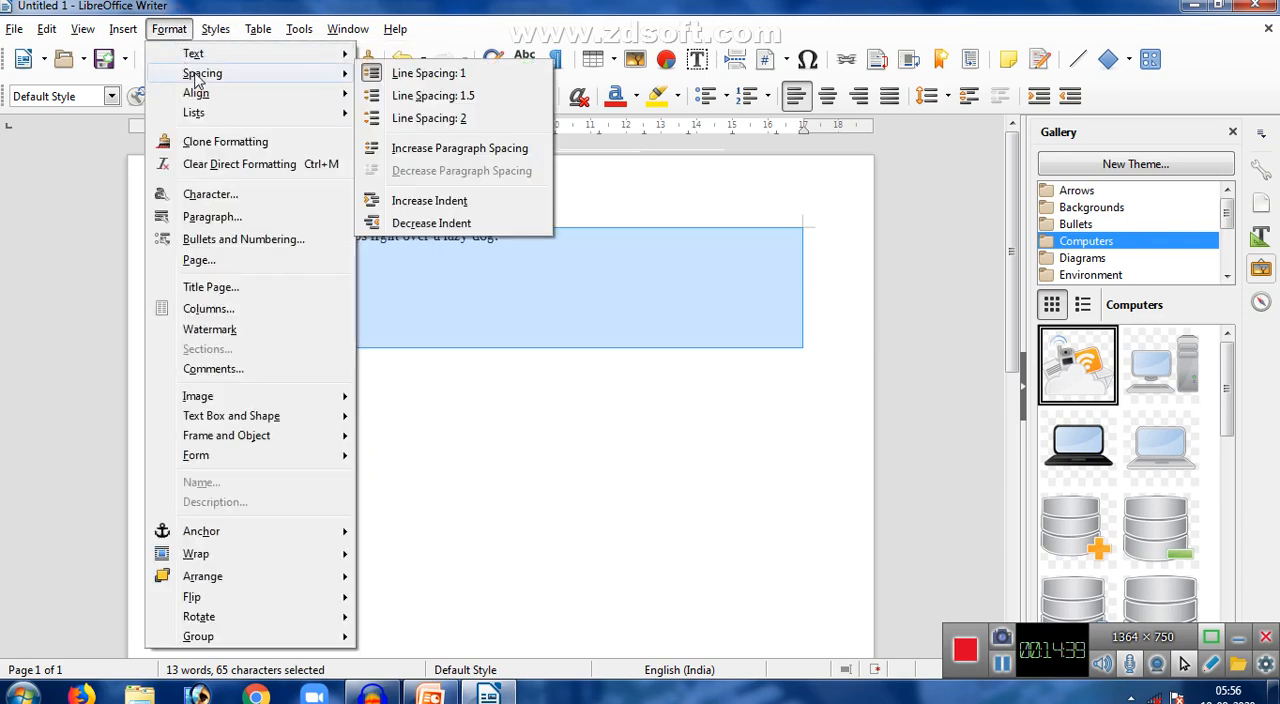
left_click(418, 96)
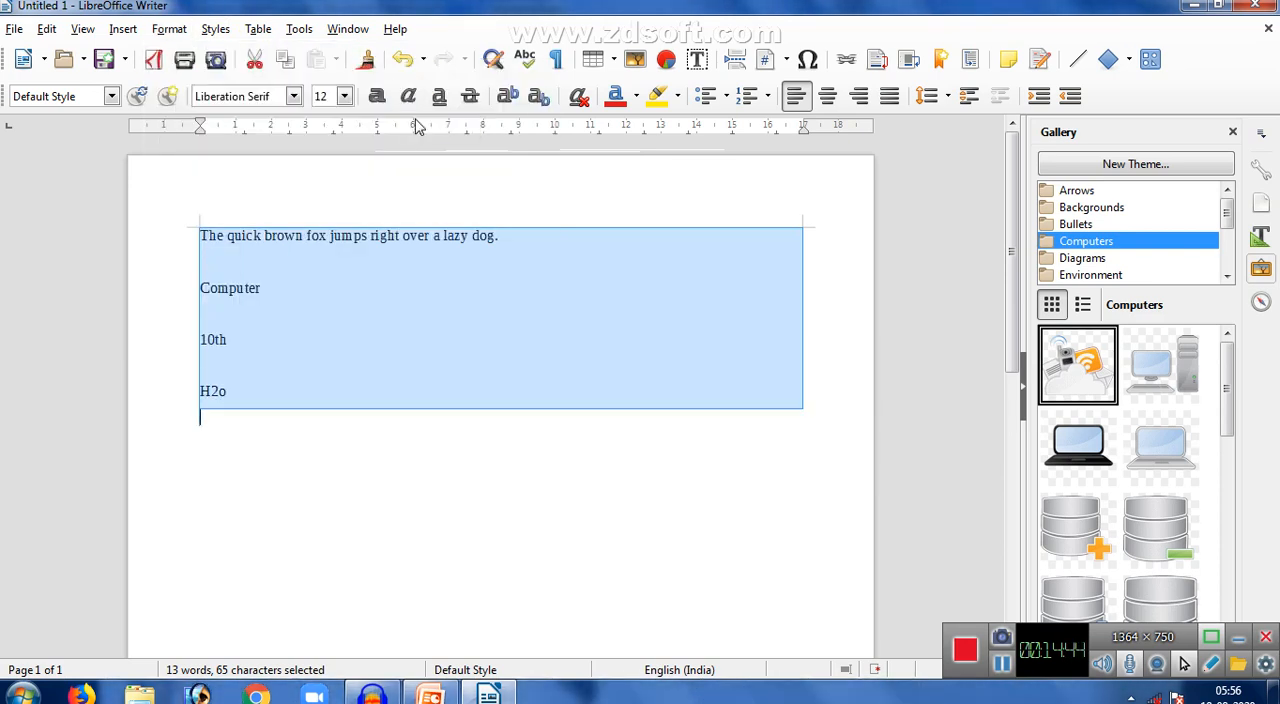
left_click(182, 33)
mouse_move(300, 73)
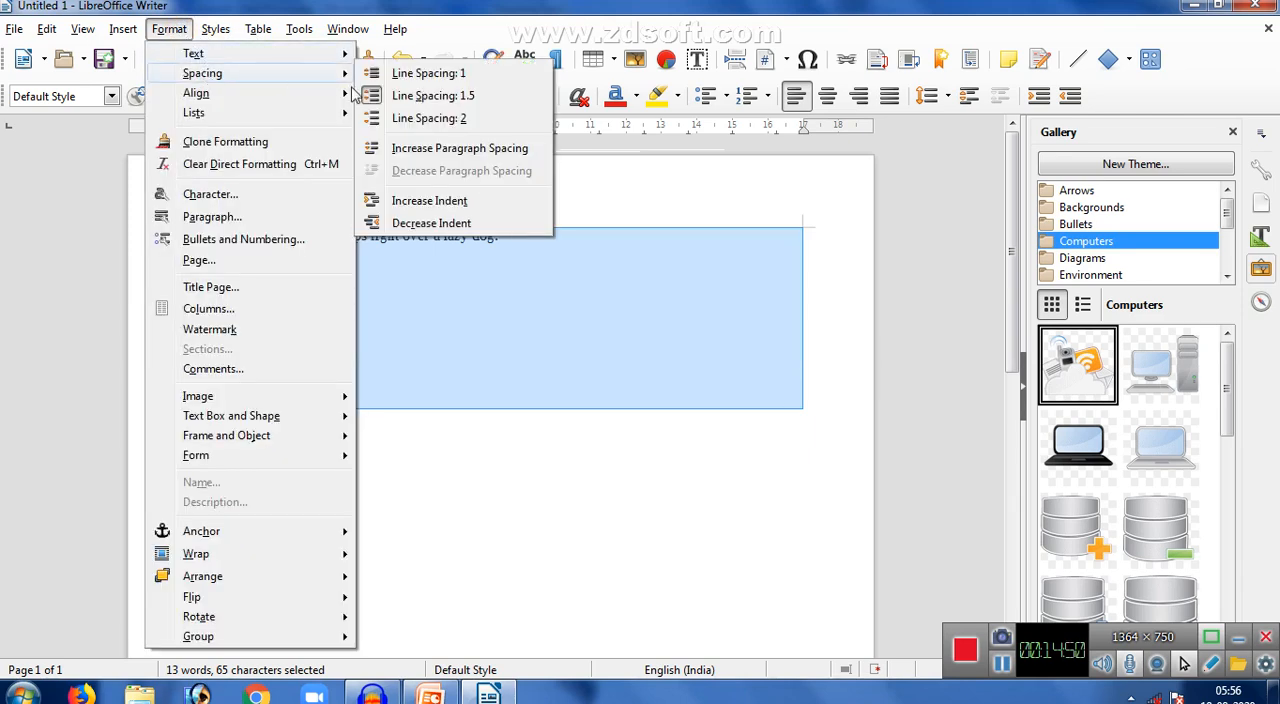
left_click(416, 73)
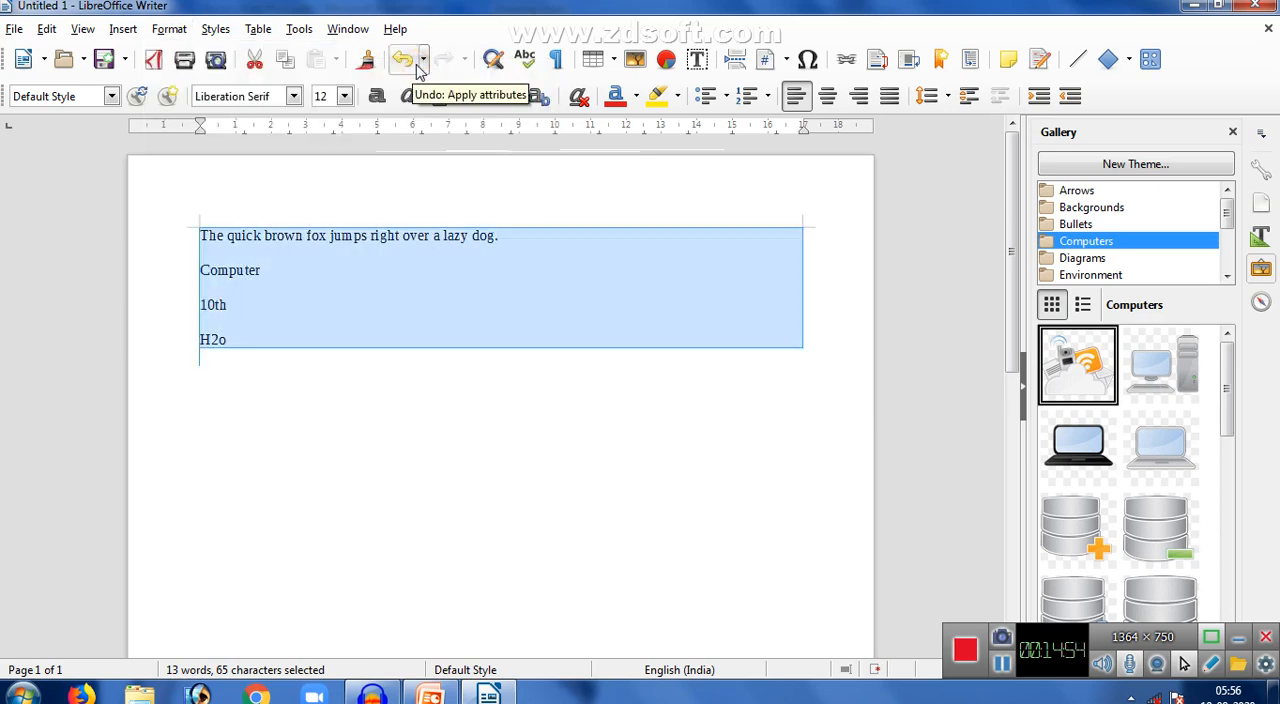
left_click(280, 375)
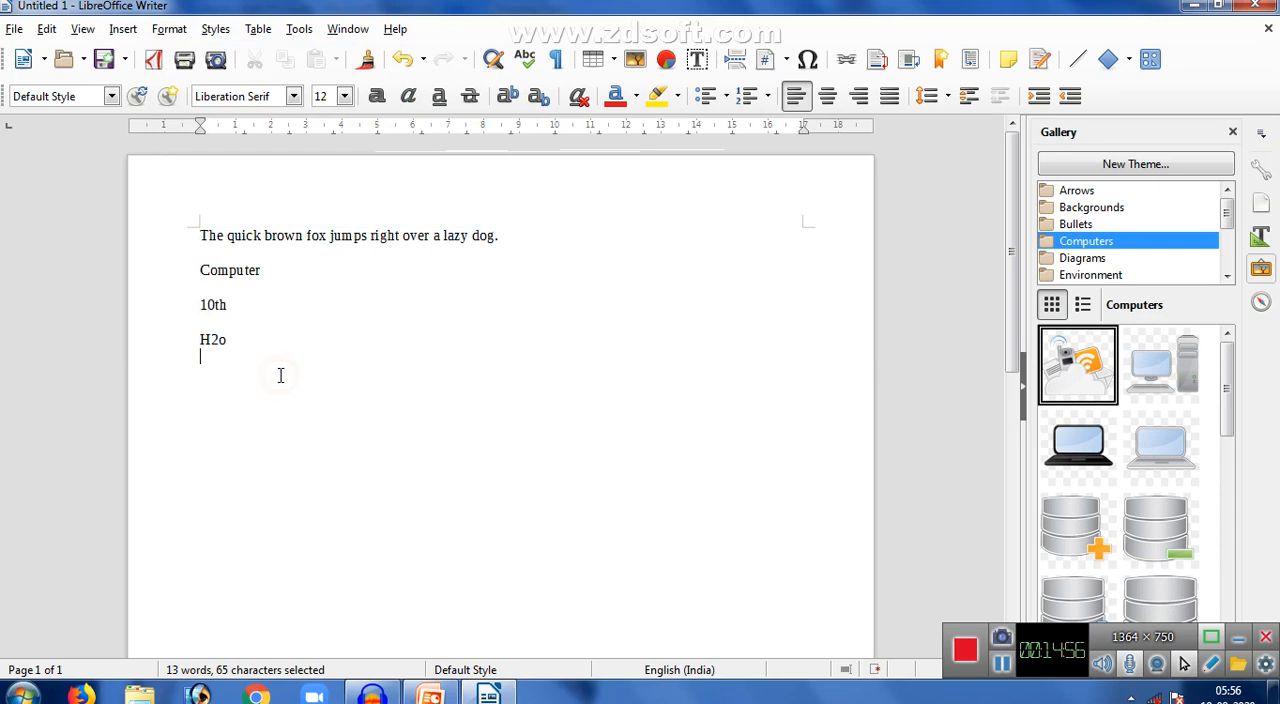
- Try centered and right alignment on the "H2o" line and return it to left alignment
key("Return")
left_click(168, 29)
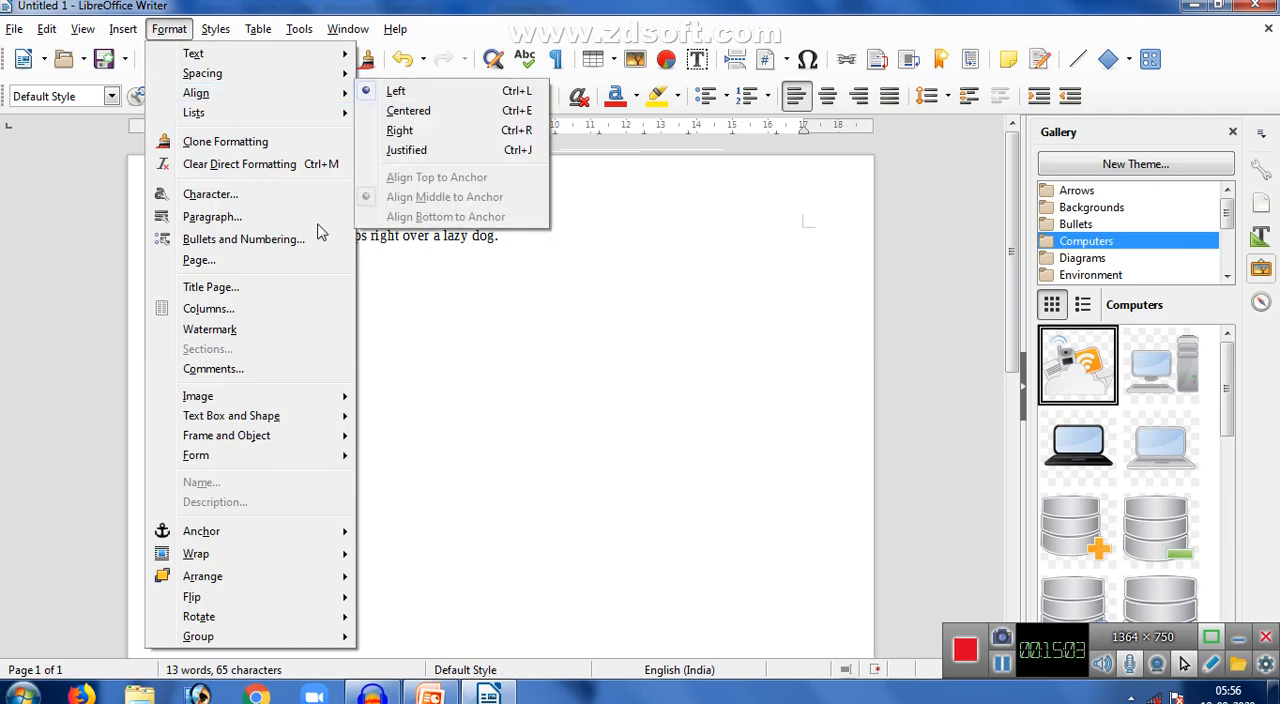
left_click(405, 408)
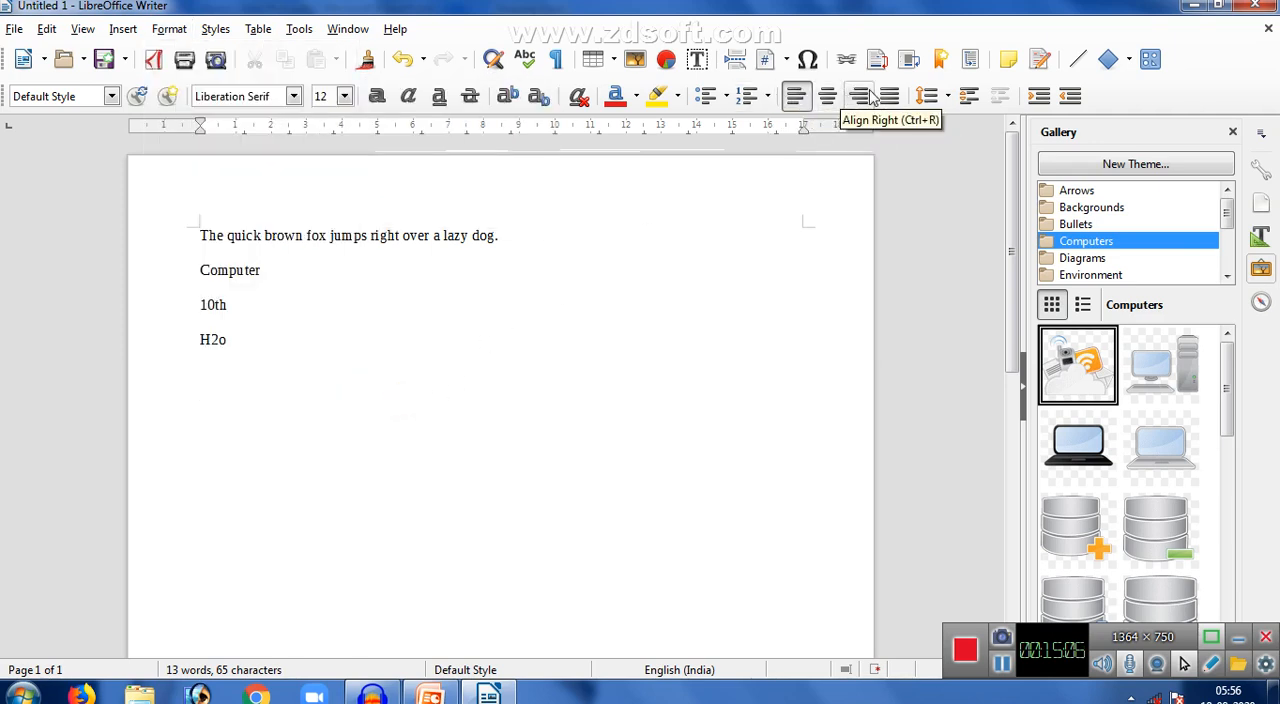
left_click_drag(226, 340, 171, 340)
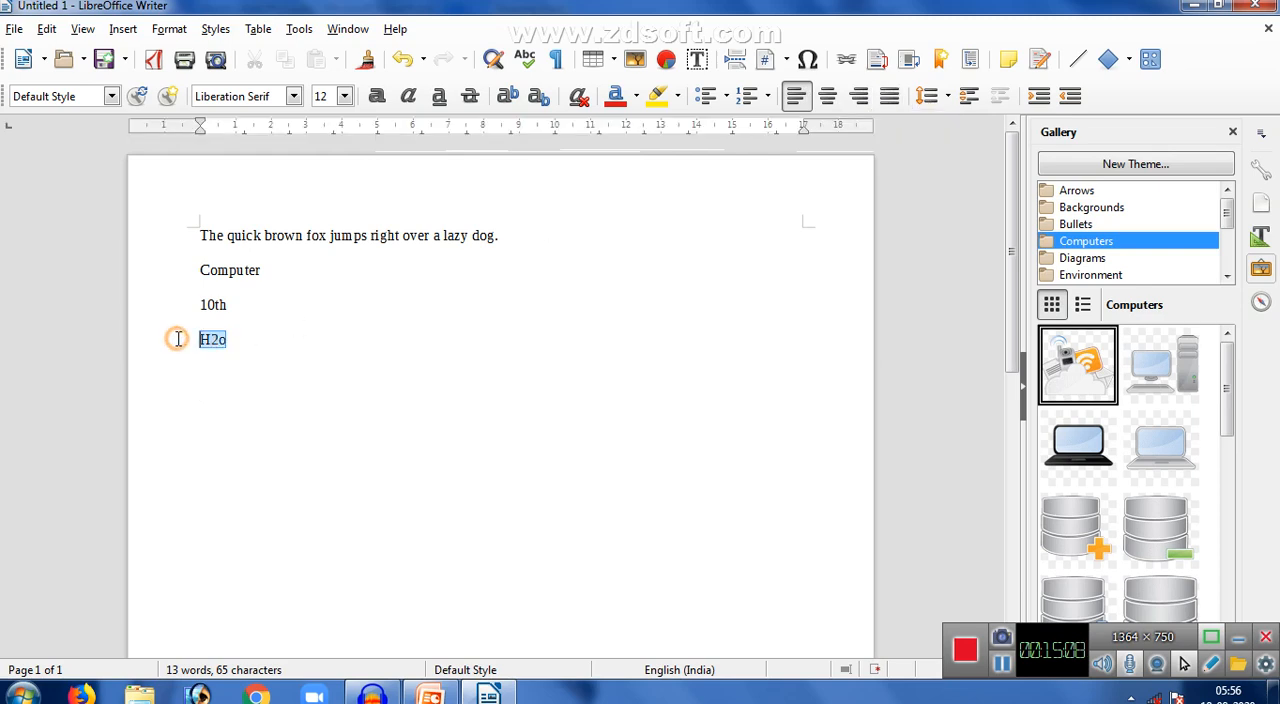
left_click(830, 104)
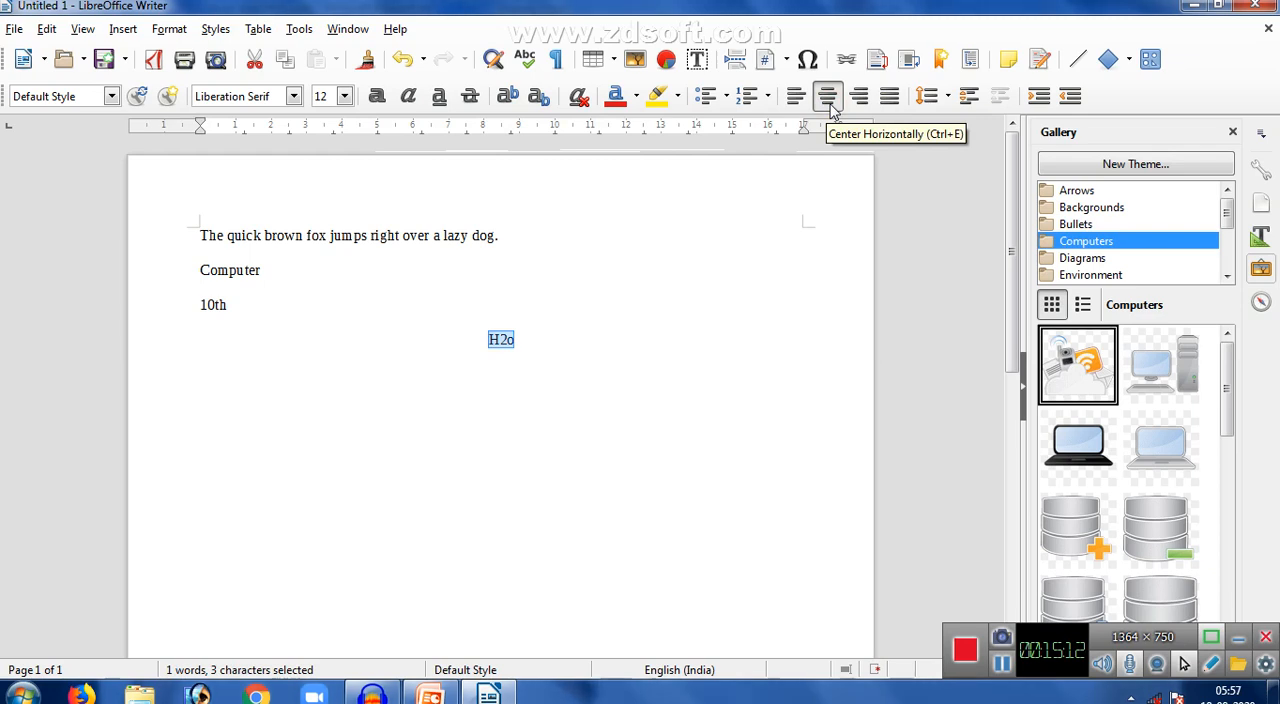
left_click(857, 104)
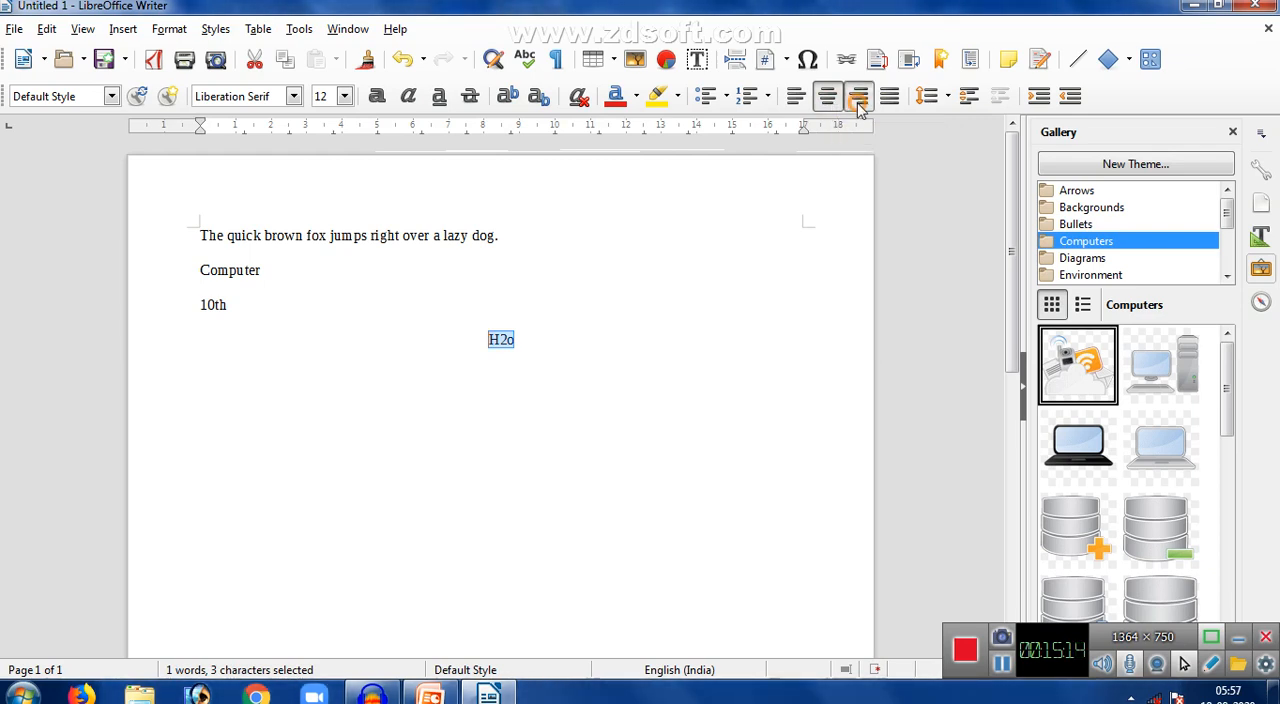
left_click(800, 102)
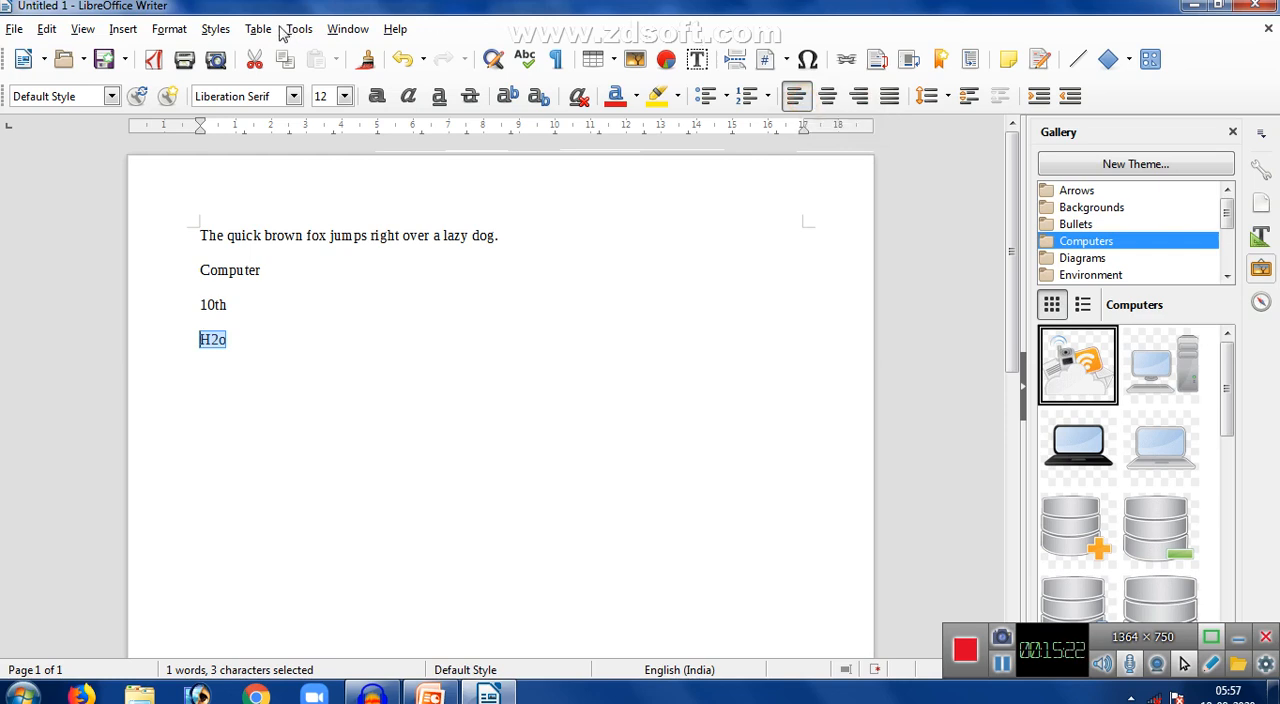
- Add a watermark with the text "TNRCE" in Red, with a 45 angle and 50 transparency
left_click(170, 32)
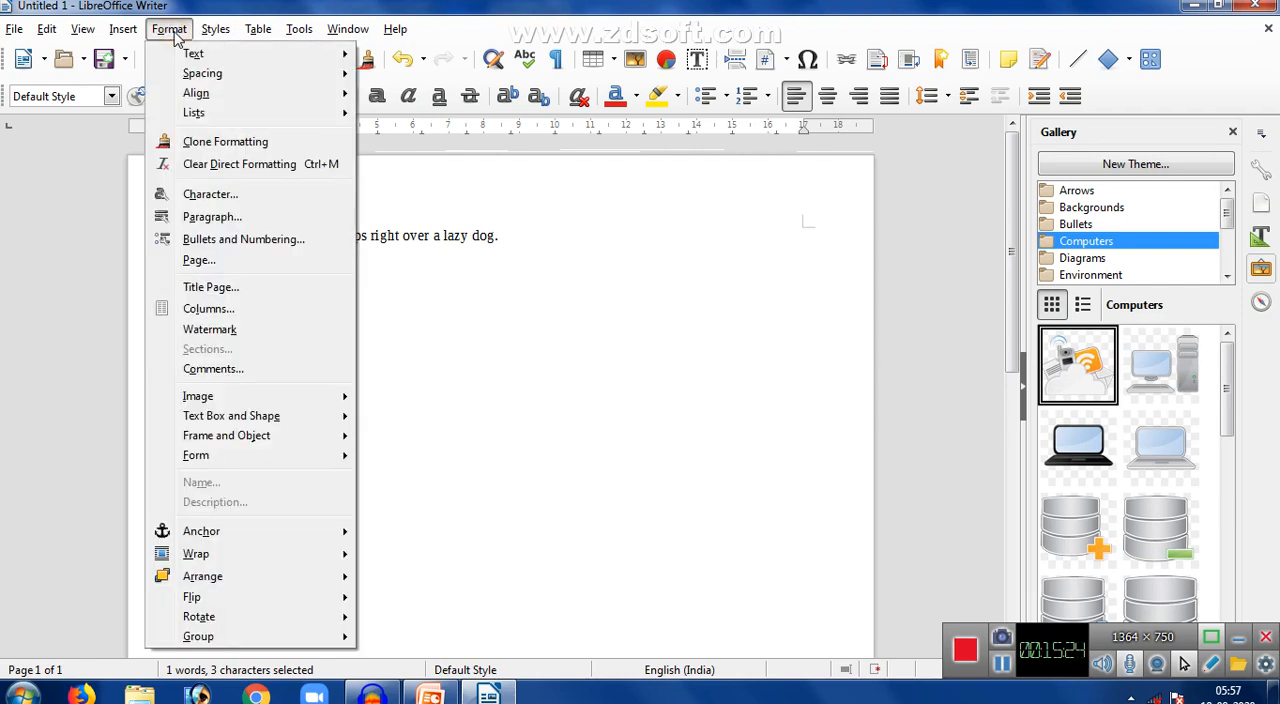
left_click(208, 333)
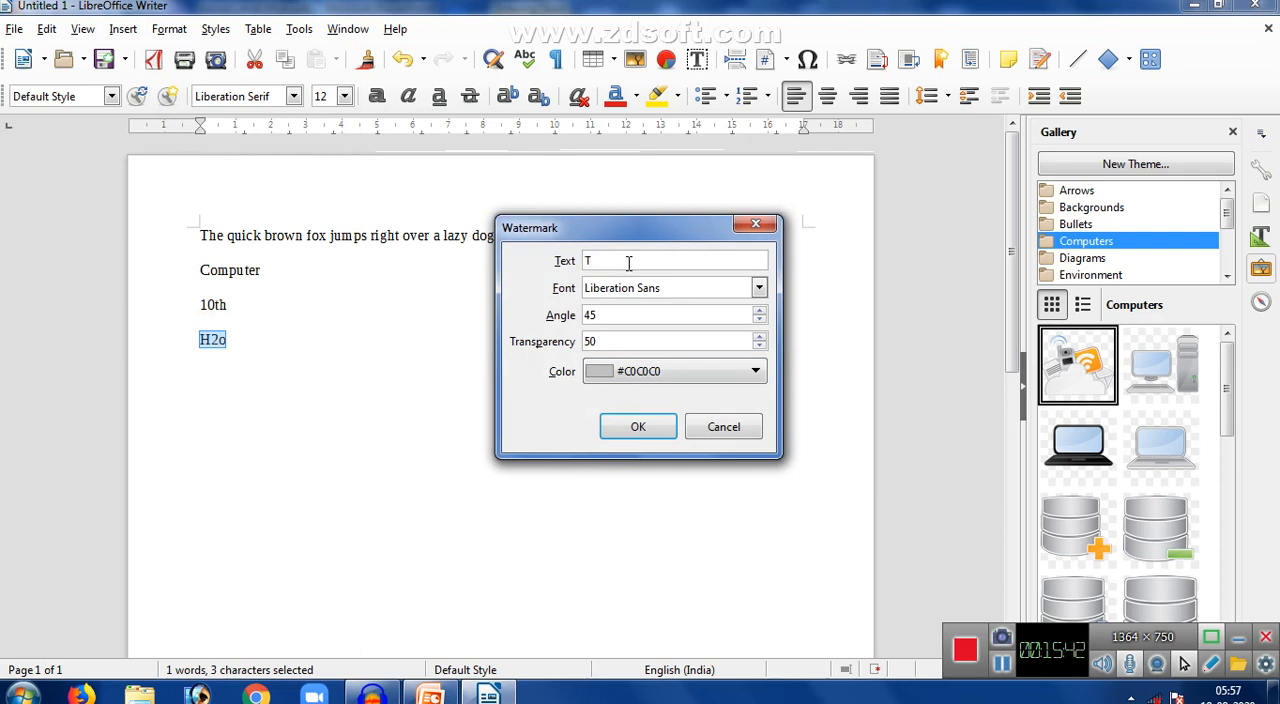
type("RCE")
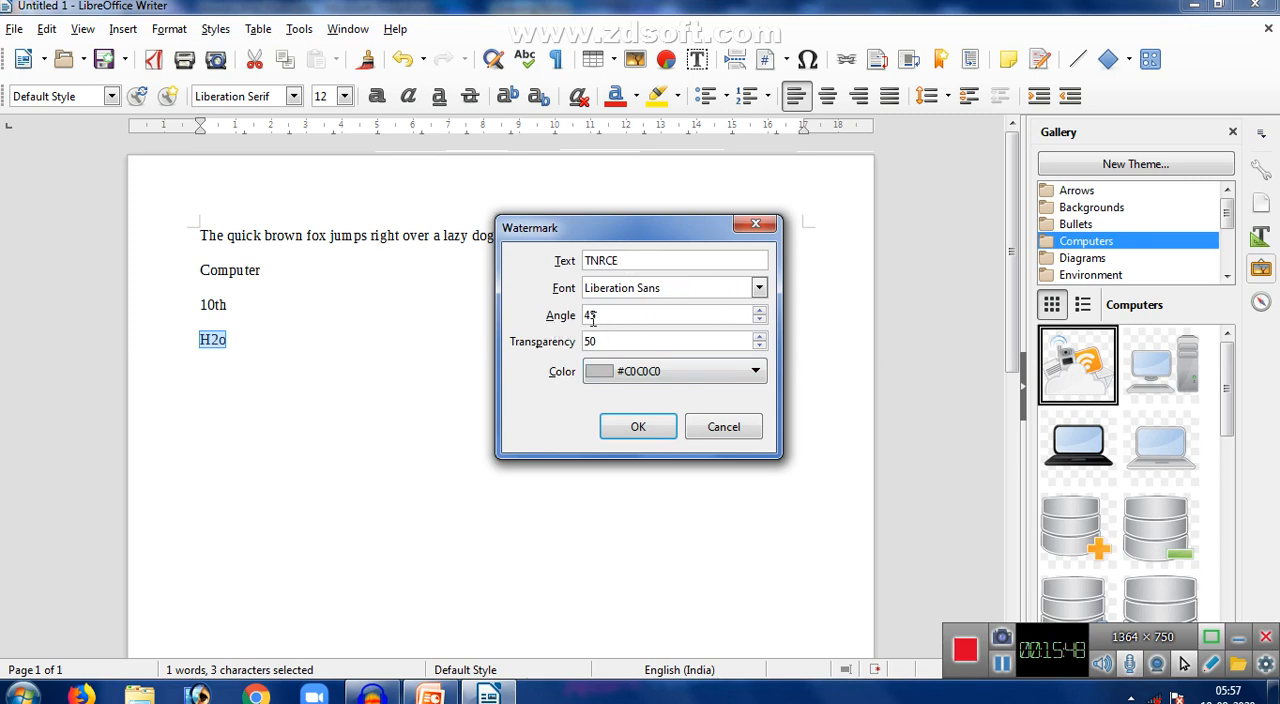
left_click(669, 372)
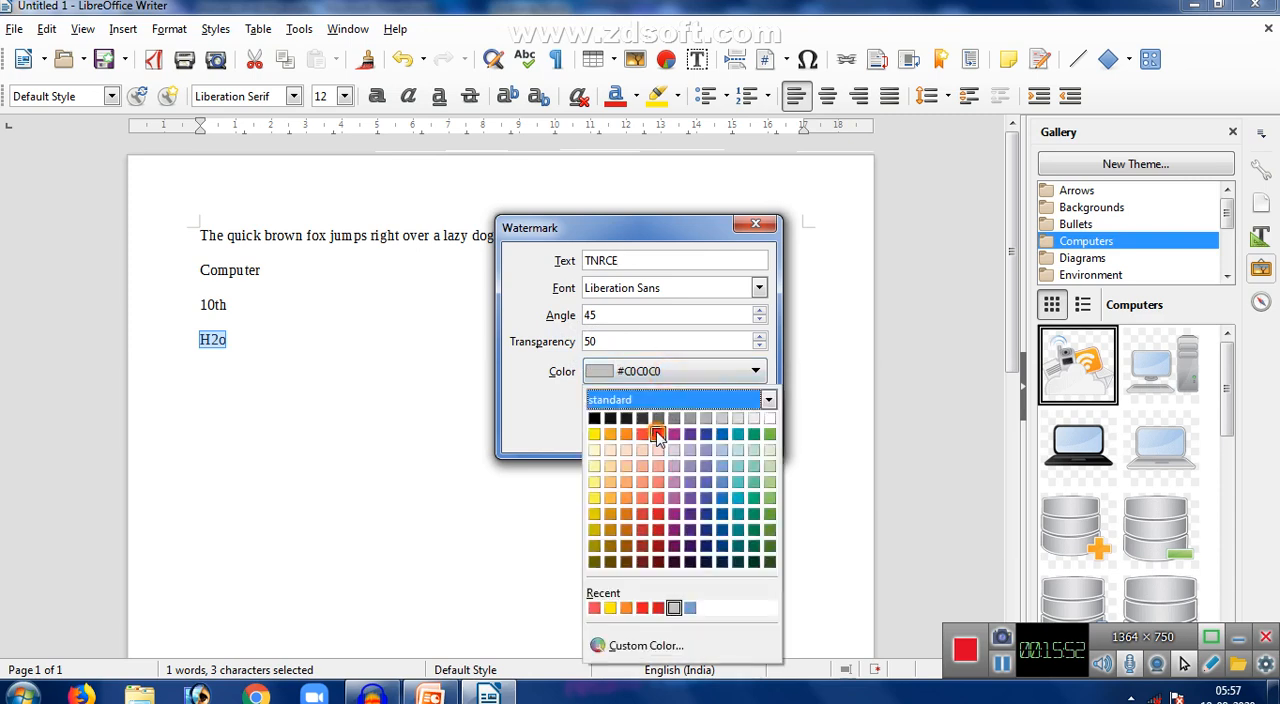
left_click(656, 433)
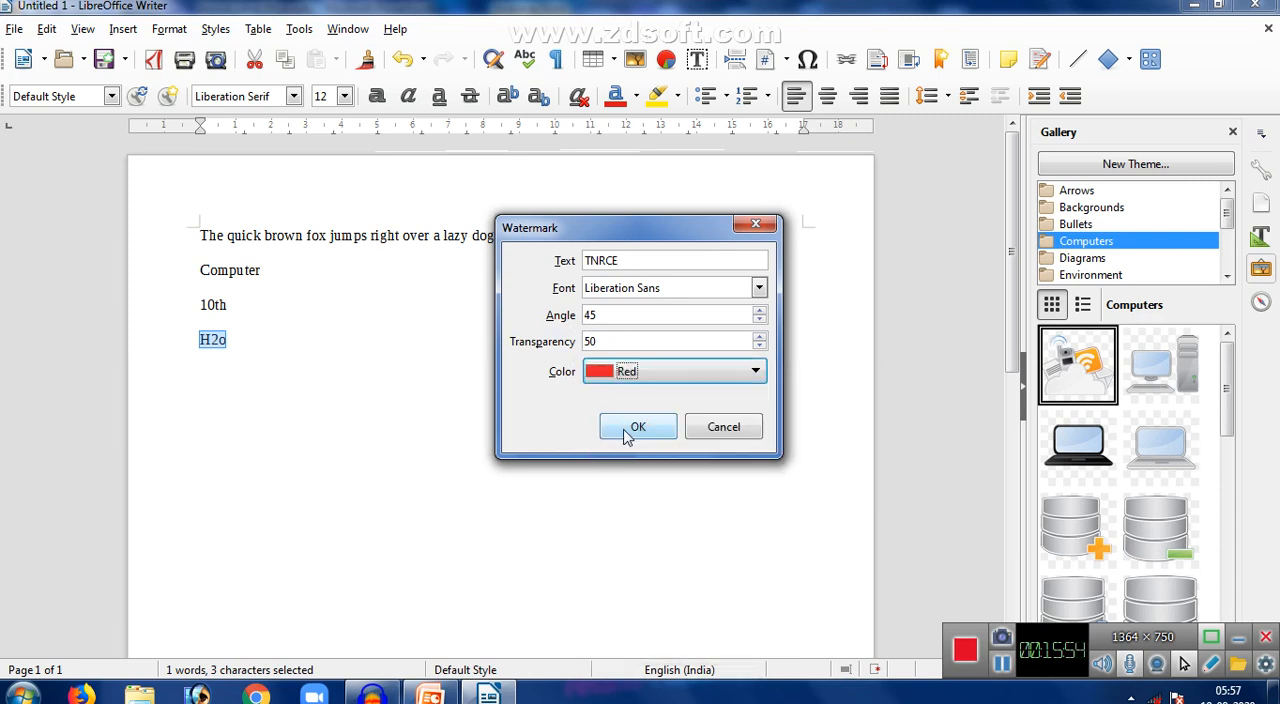
left_click(632, 427)
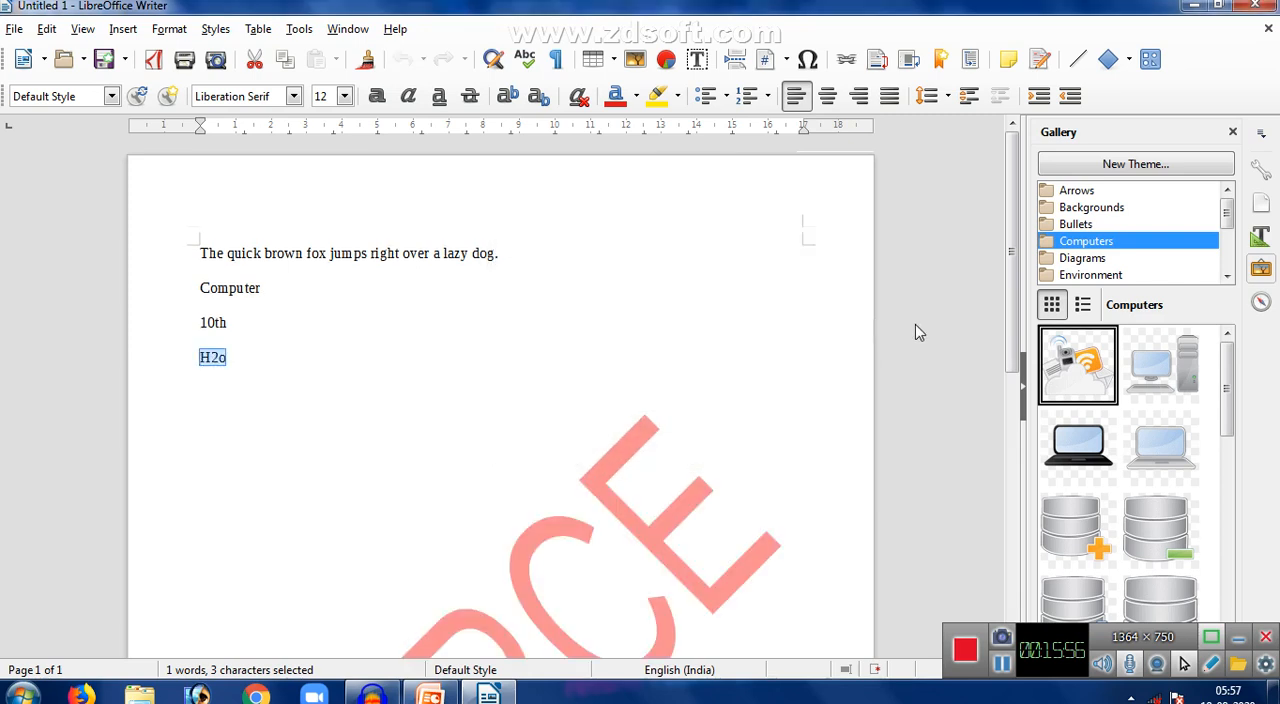
left_click_drag(1012, 303, 1000, 266)
- Set the font size of all four lines of text to 18
left_click_drag(194, 259, 442, 356)
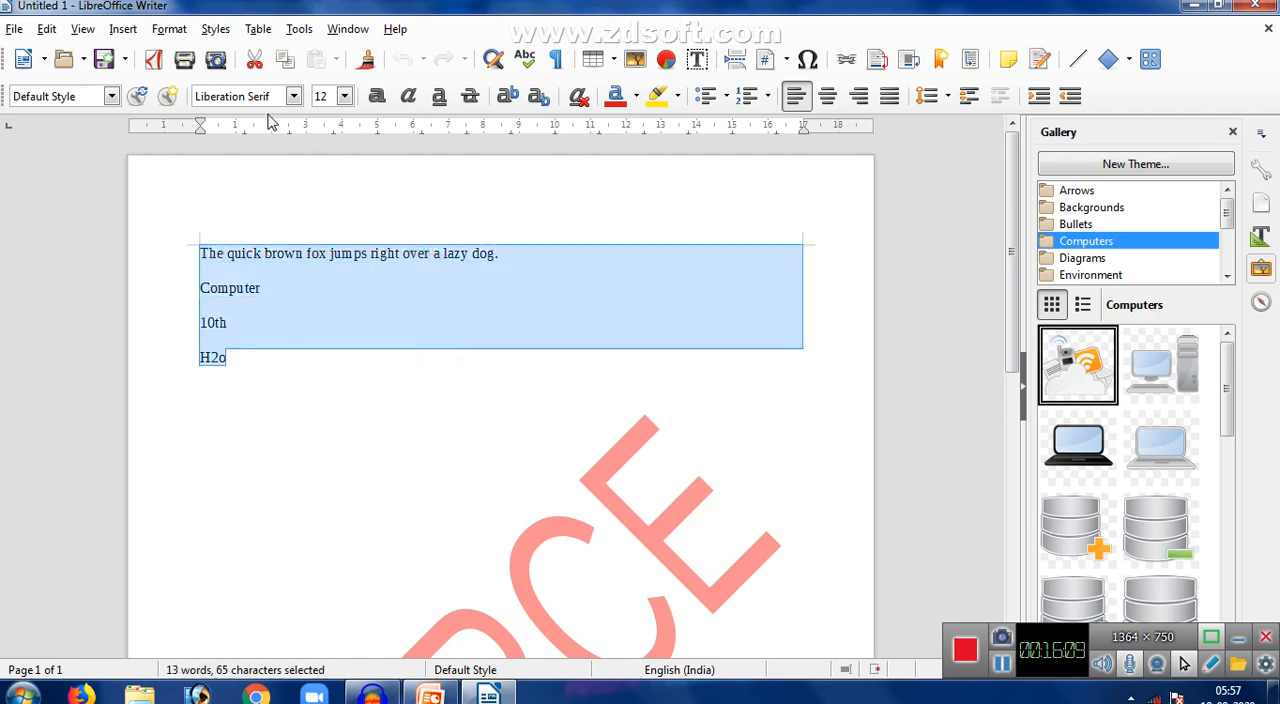
left_click(344, 96)
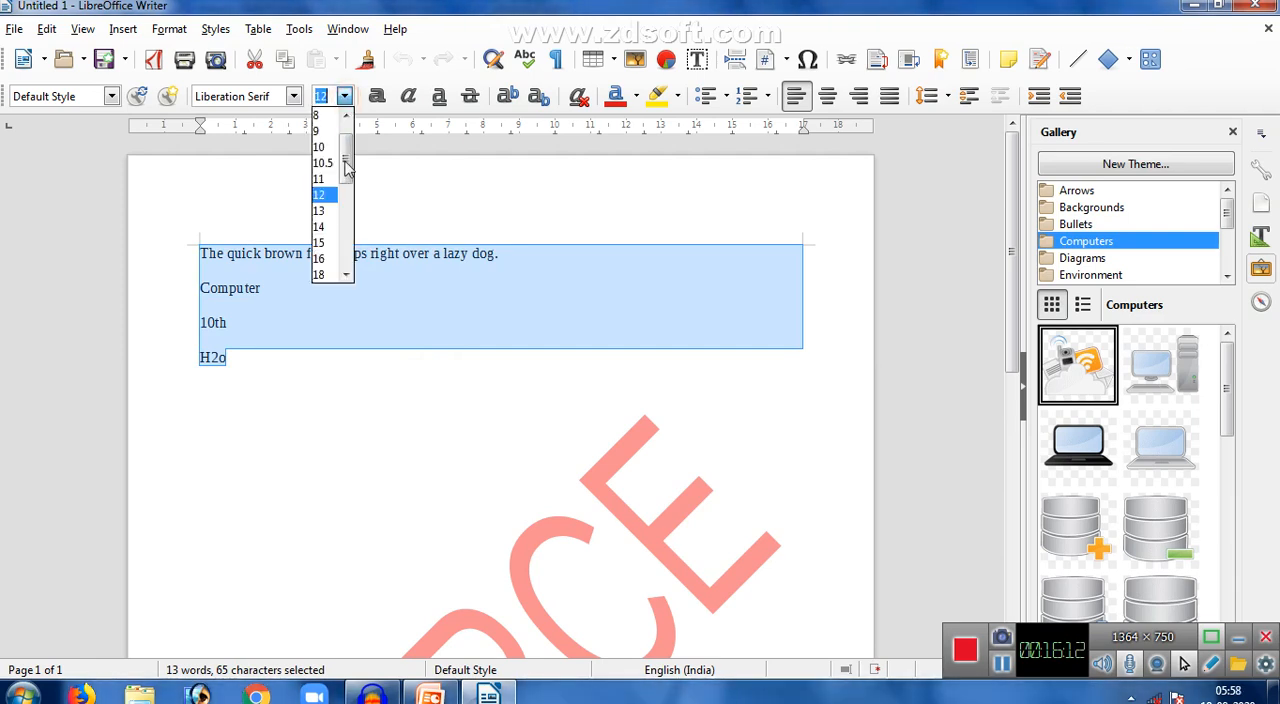
left_click(321, 275)
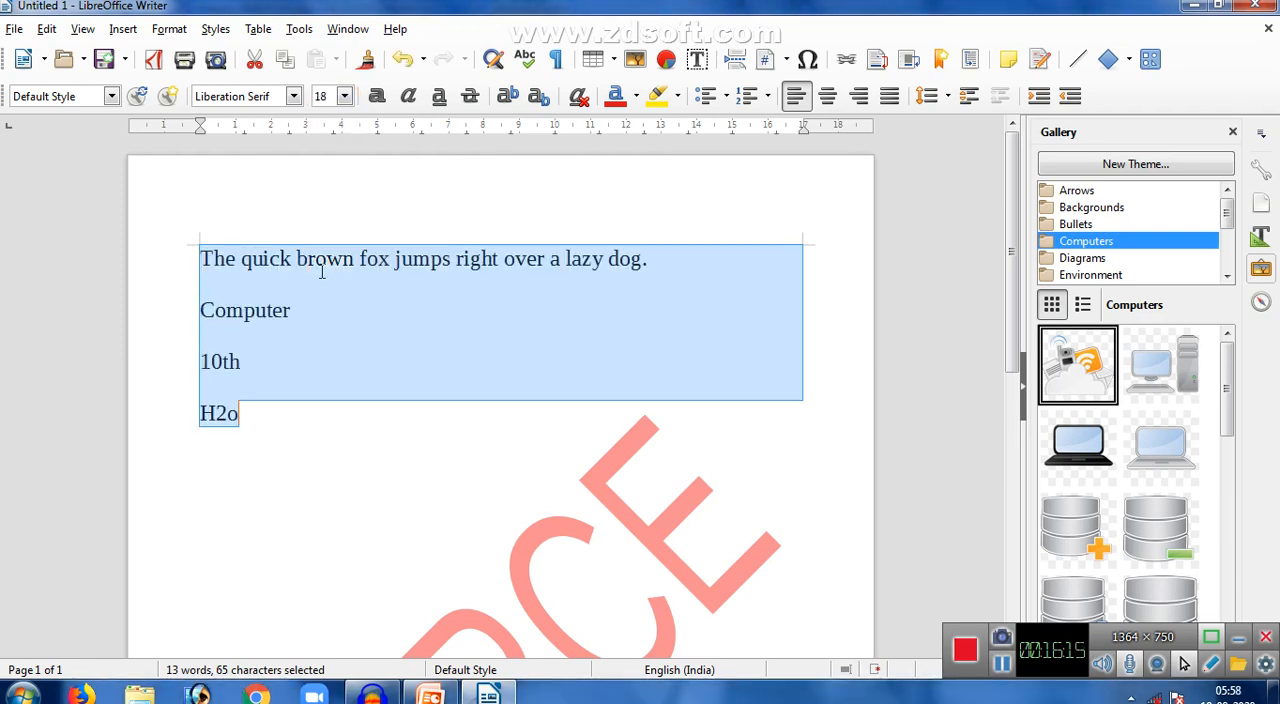
left_click(294, 96)
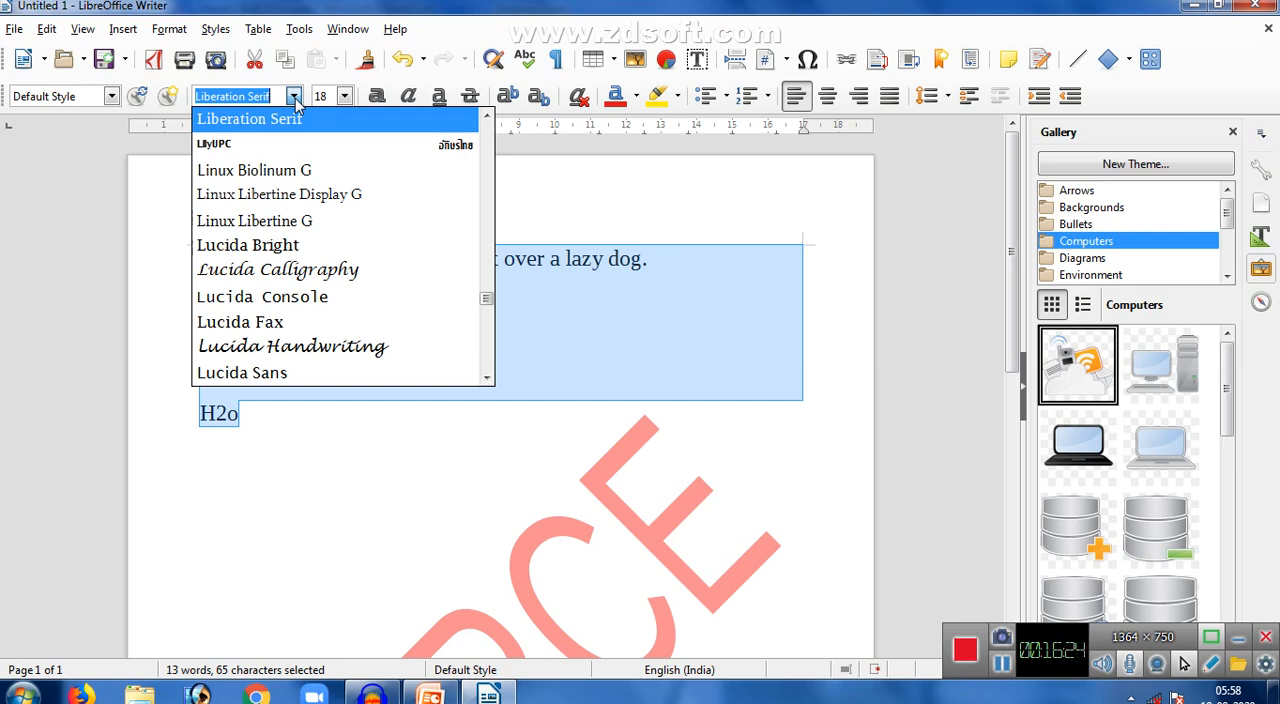
left_click(295, 100)
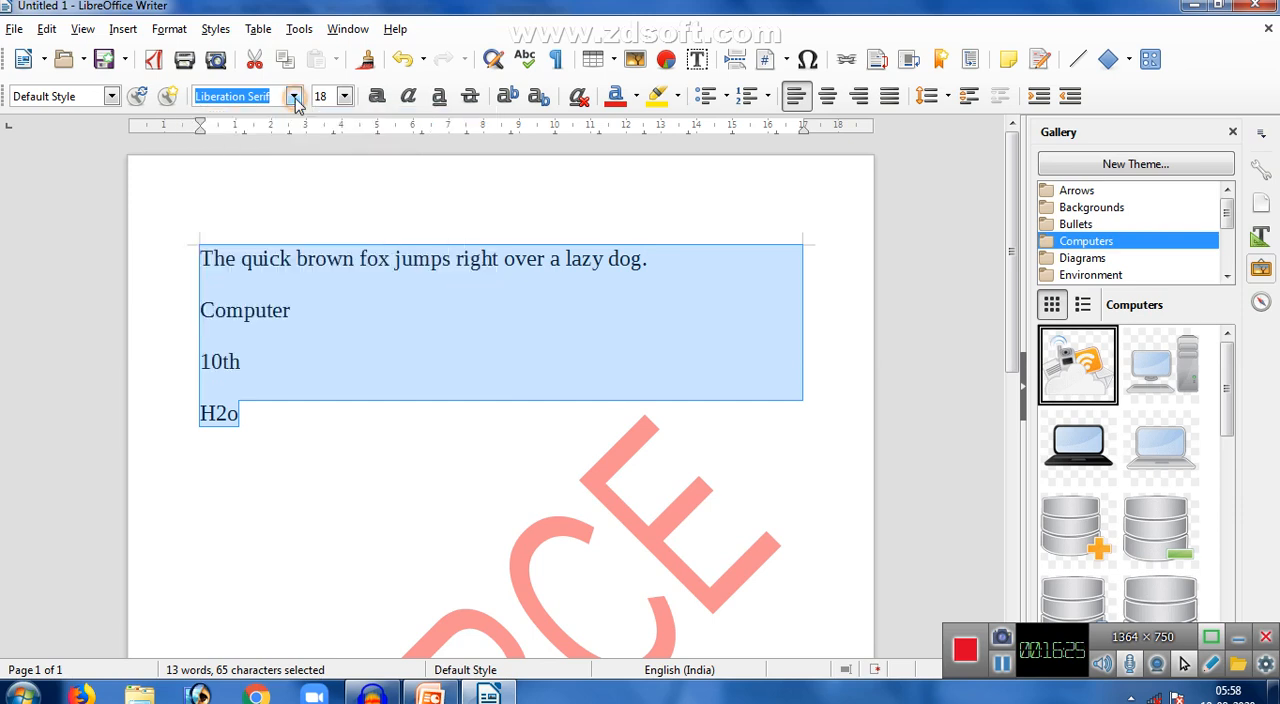
- Copy the four lines of text and paste them three times below the "H2o" line
left_click(268, 408)
key("Return")
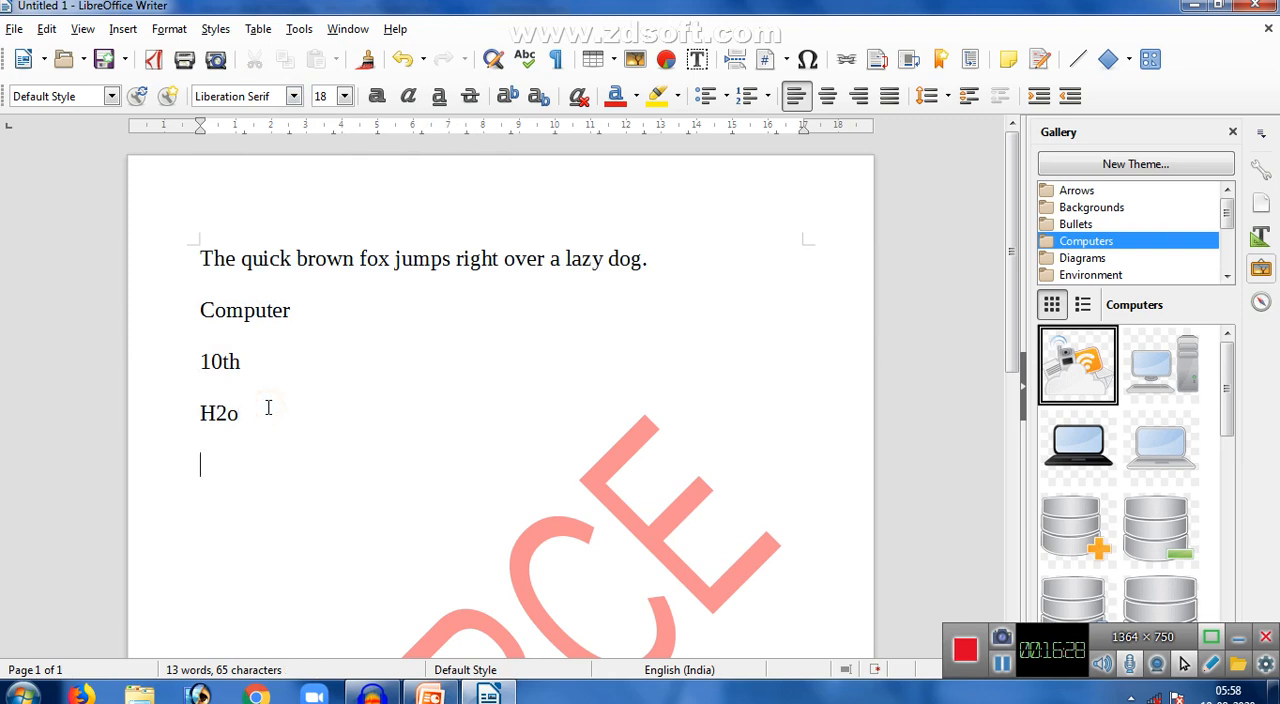
left_click_drag(186, 260, 360, 422)
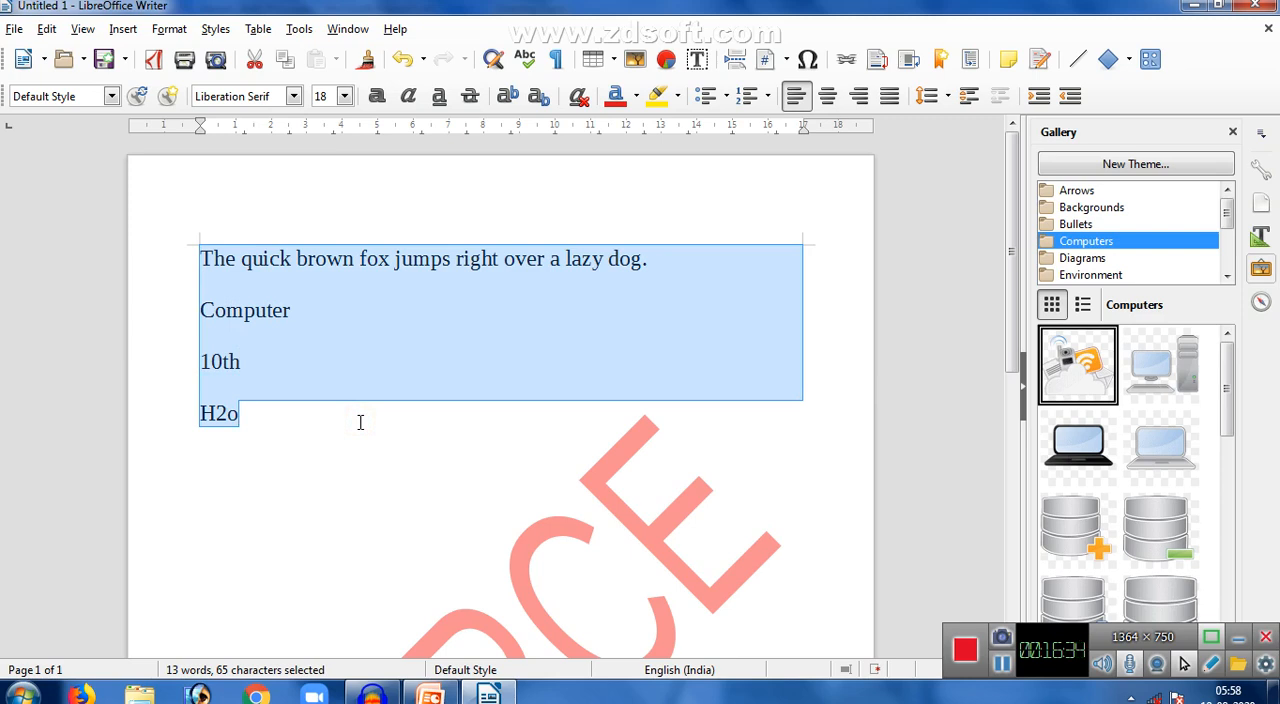
key("ctrl+c")
left_click(277, 431)
key("Return")
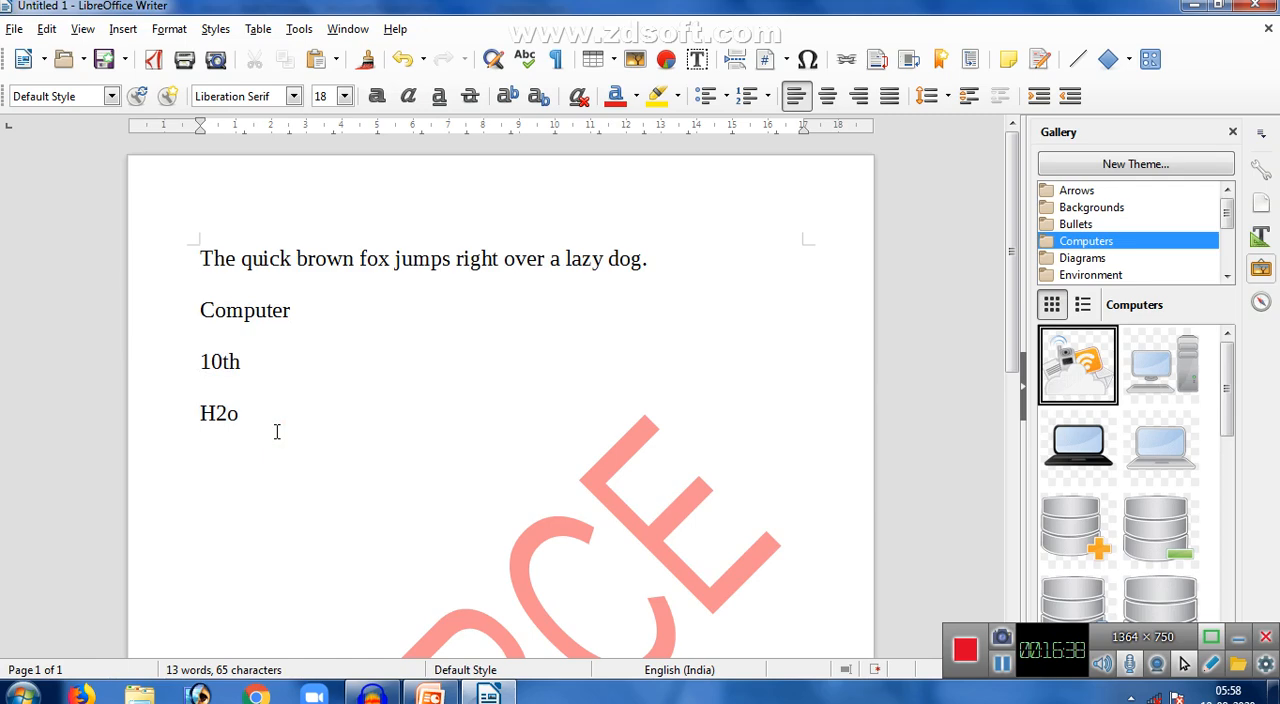
key("ctrl+v")
key("ctrl+v")
key("ctrl+v")
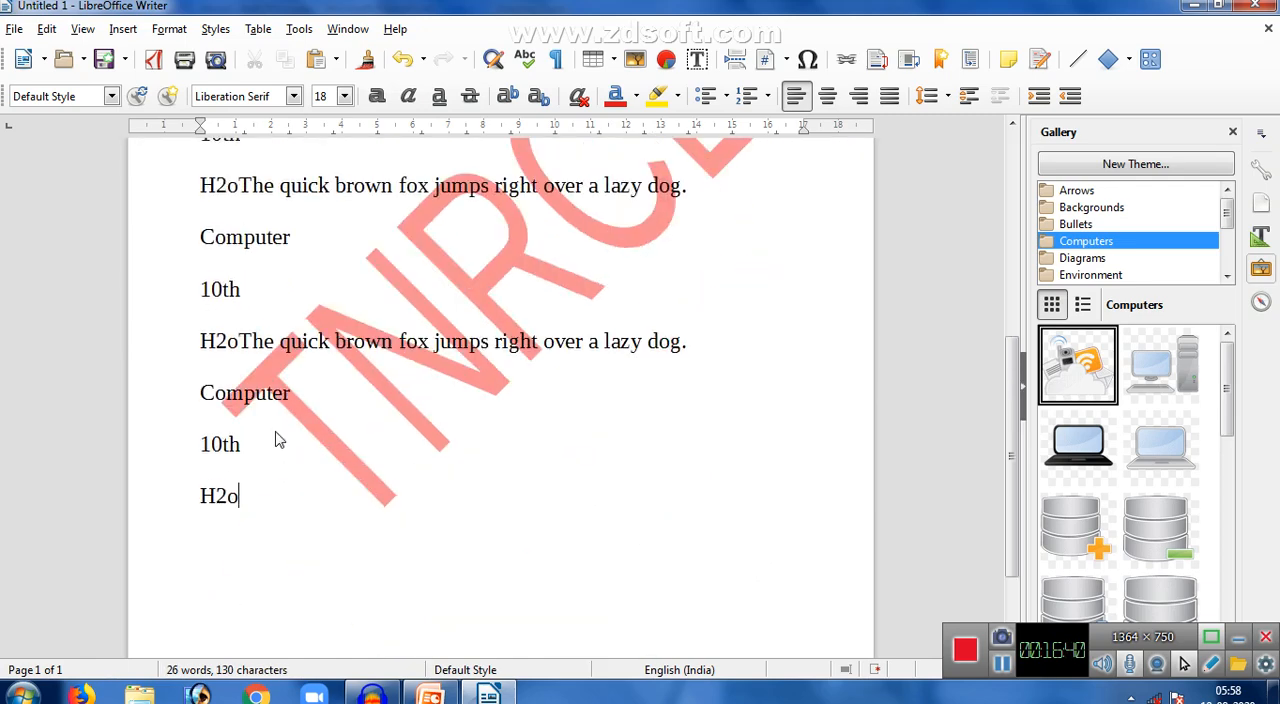
- Lay out all the document text in three evenly distributed columns
left_click_drag(1012, 440, 1030, 234)
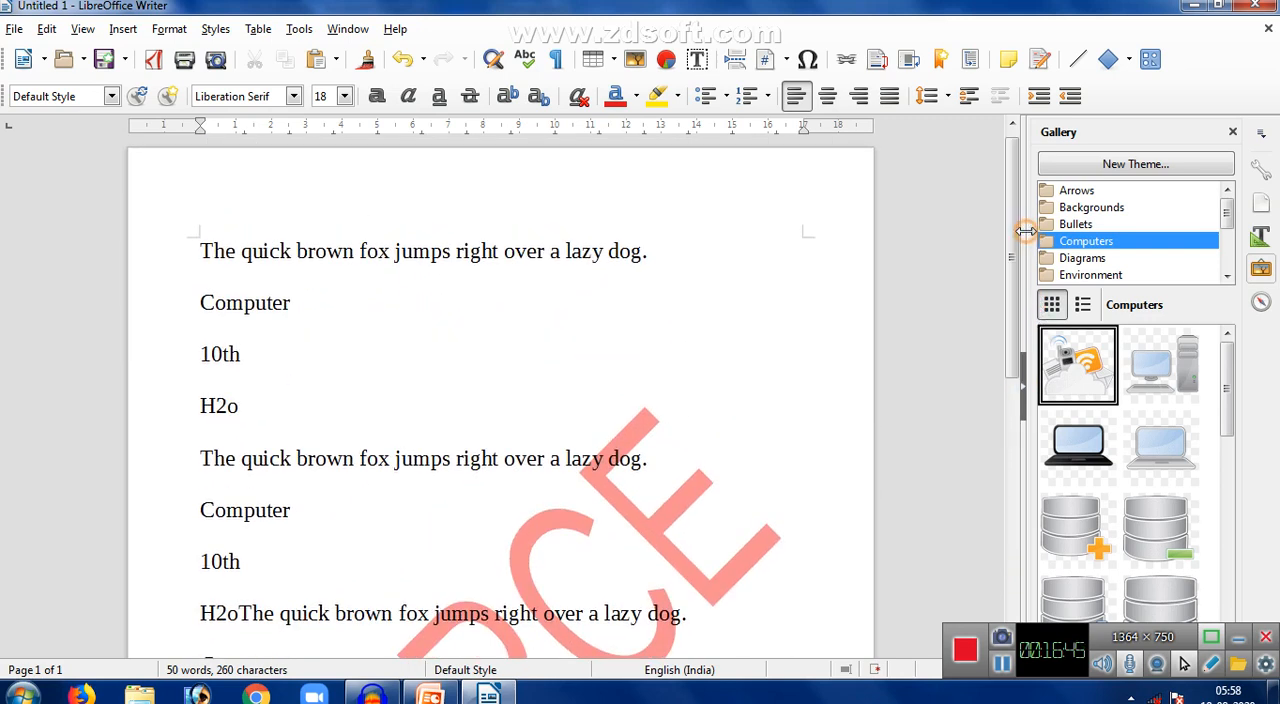
left_click(434, 350)
key("ctrl+a")
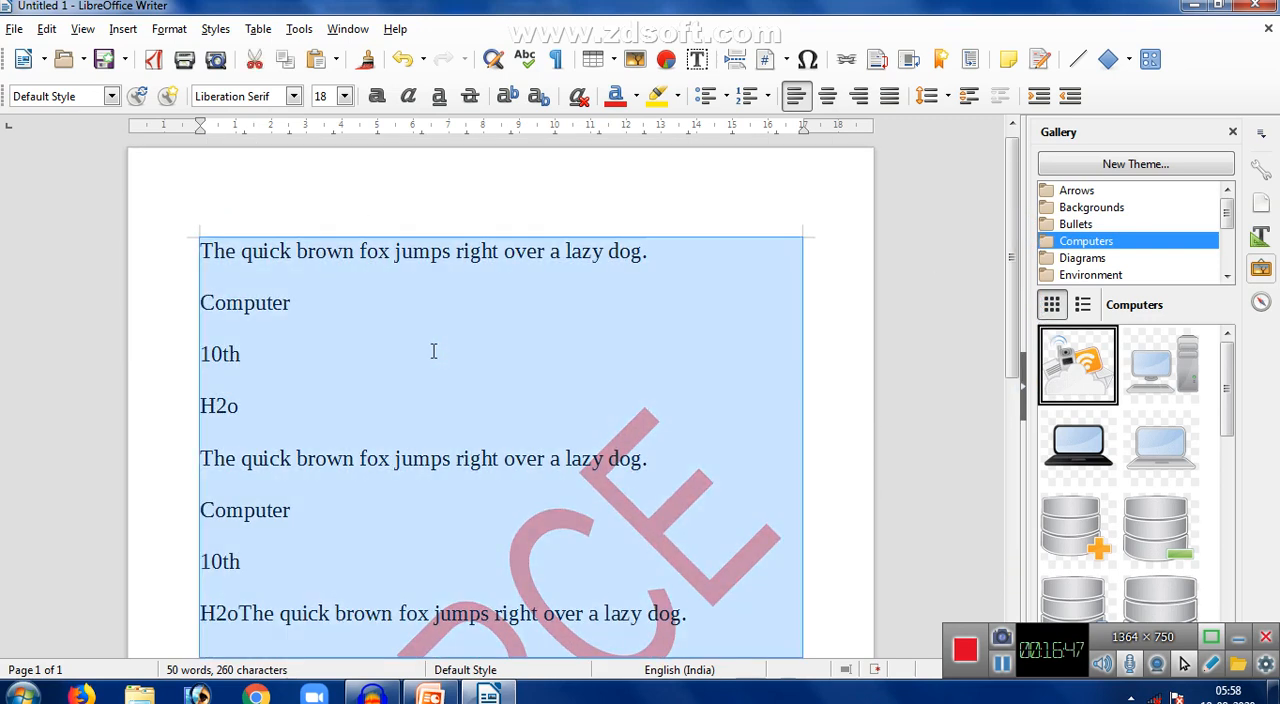
left_click(169, 29)
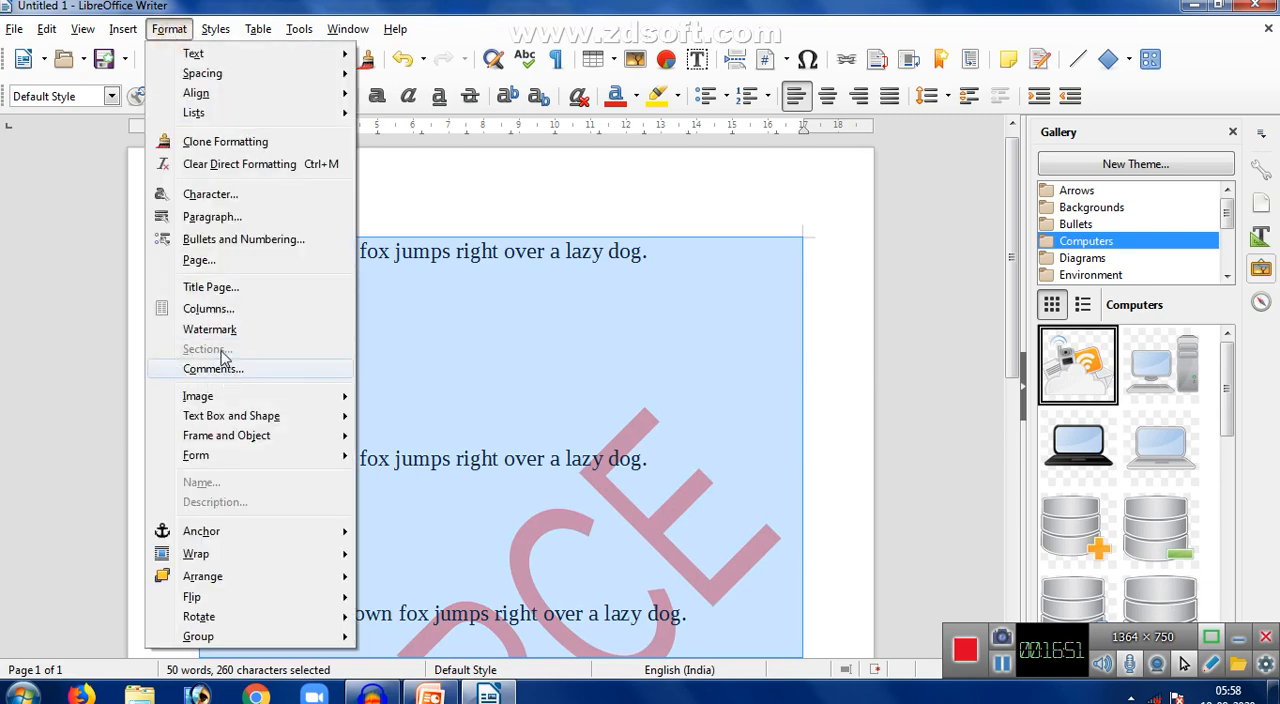
left_click(205, 309)
left_click(527, 198)
left_click(527, 198)
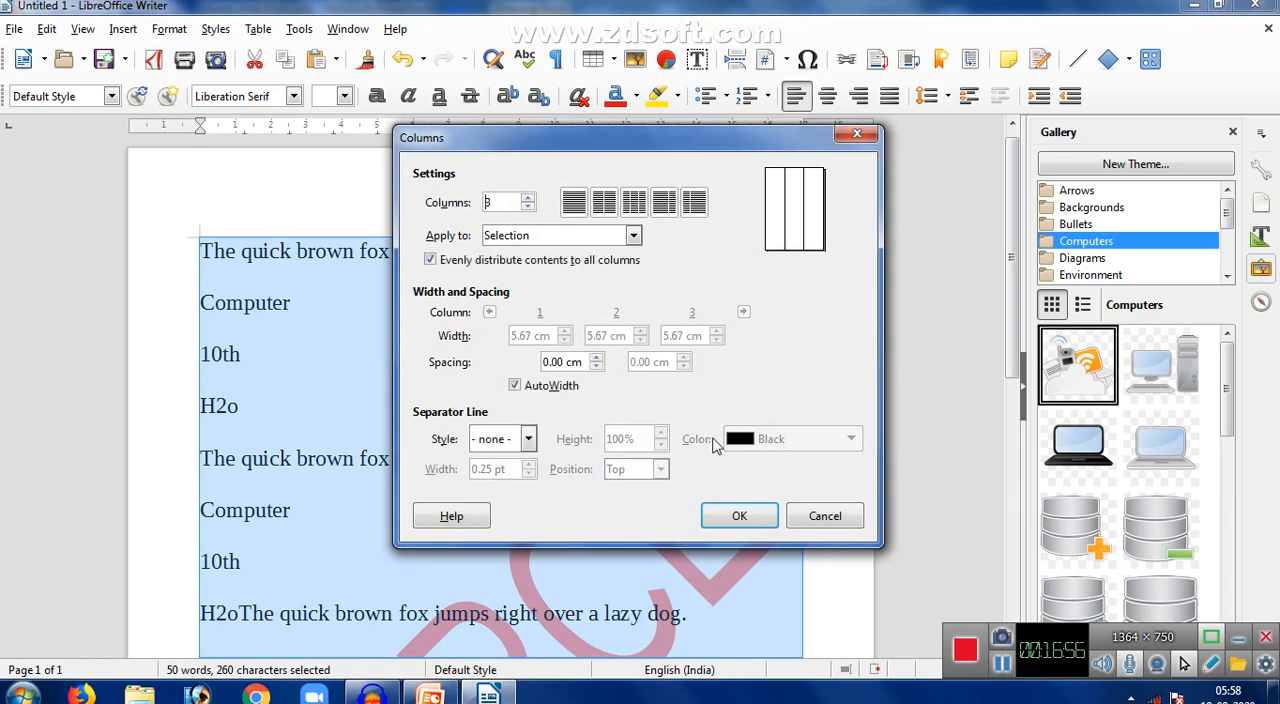
left_click(737, 515)
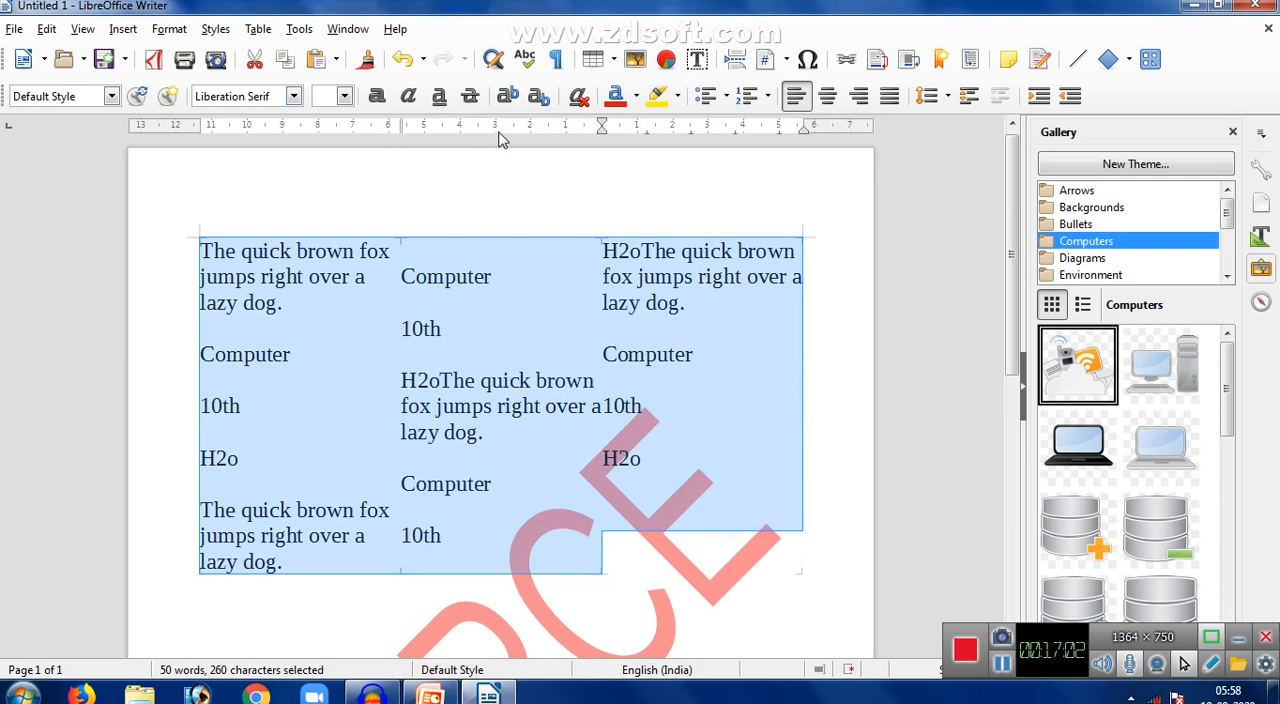
- Look over the text in each column, check the topic list on the PowerPoint slide and return to Writer
left_click(670, 128)
left_click(318, 315)
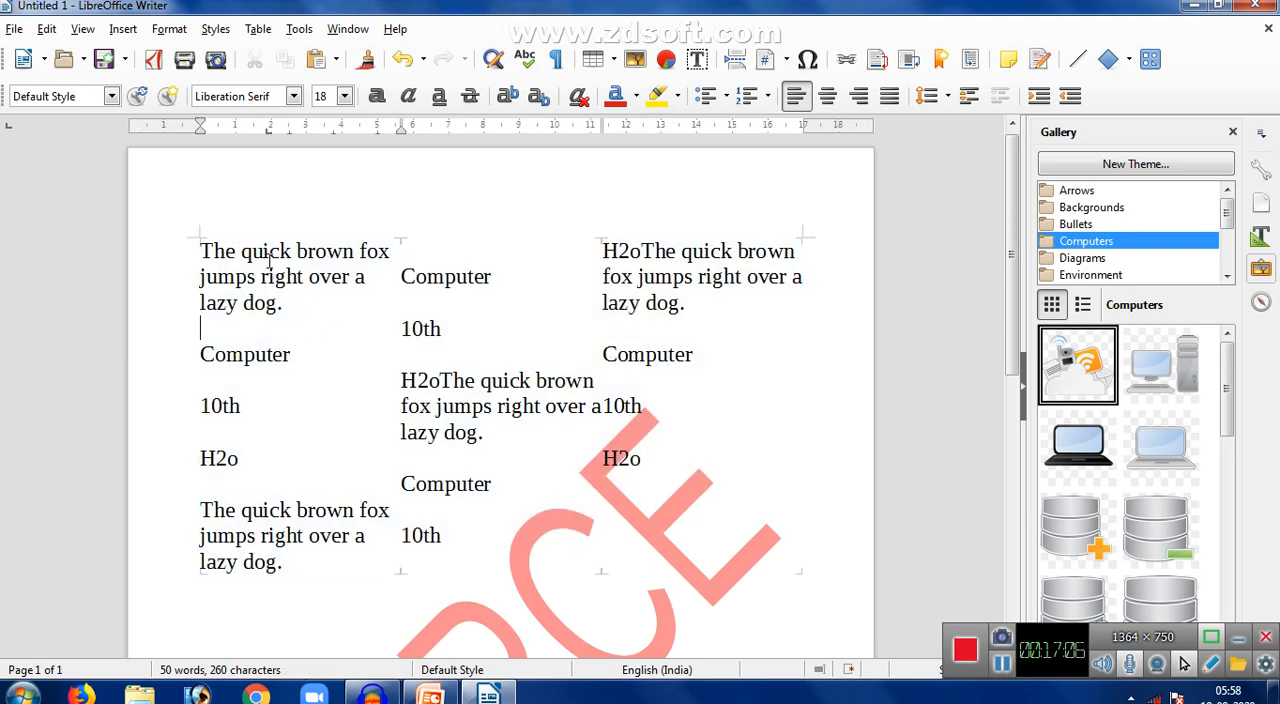
left_click(452, 318)
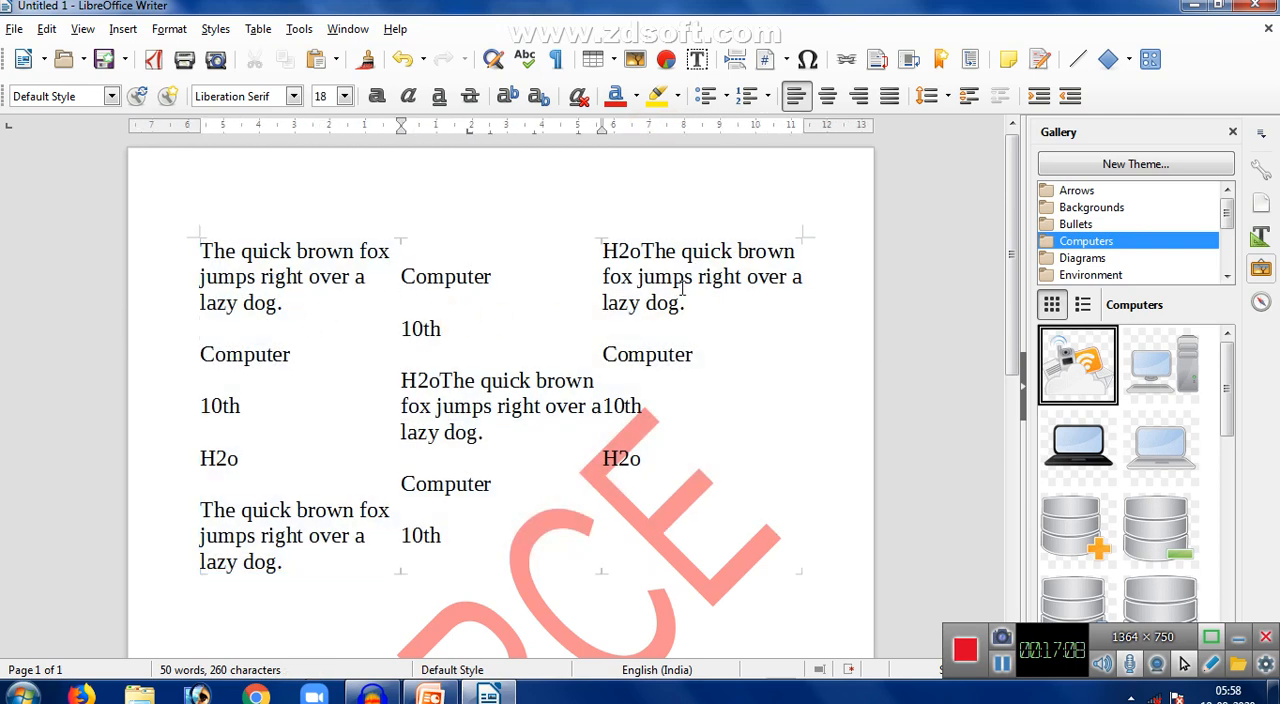
left_click(681, 287)
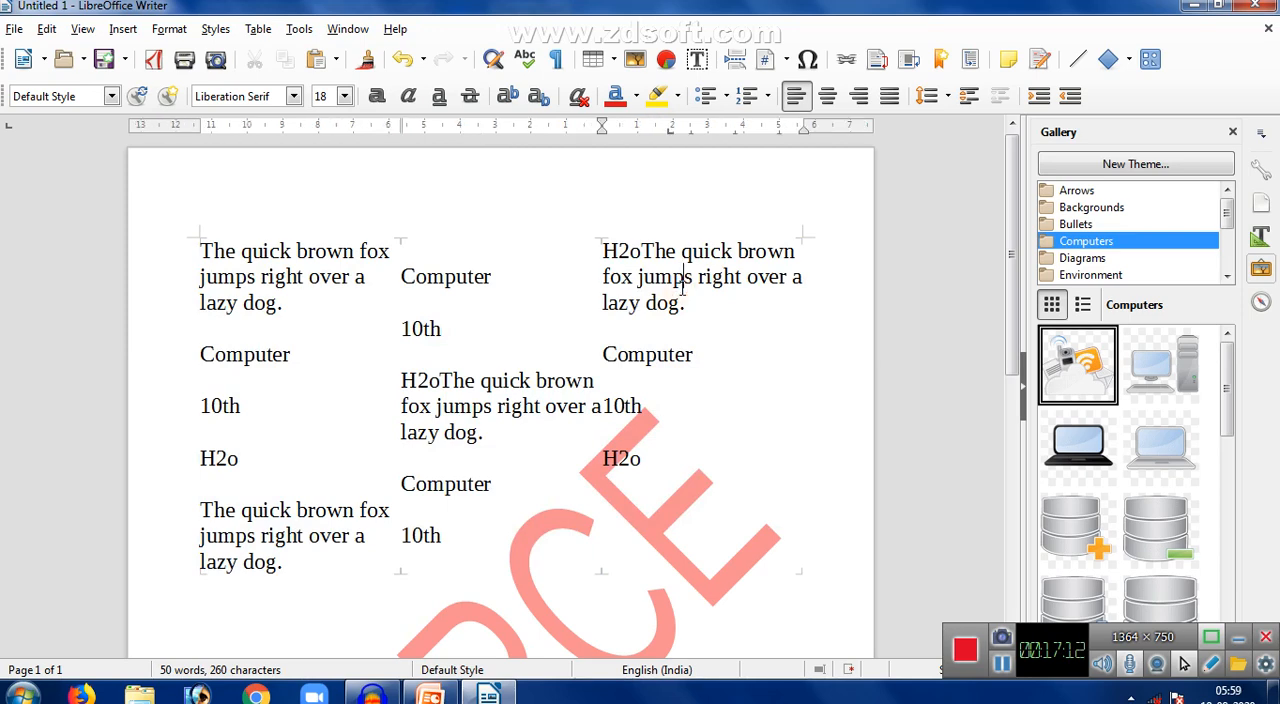
left_click(492, 694)
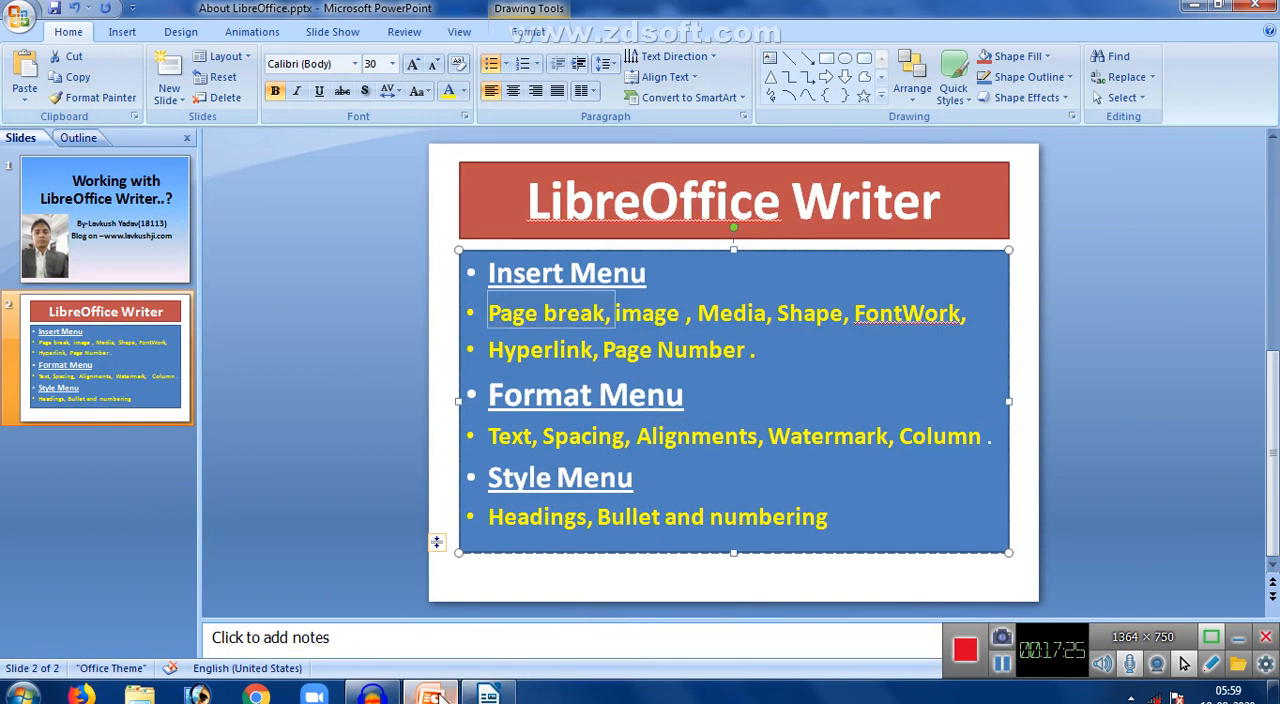
left_click(488, 696)
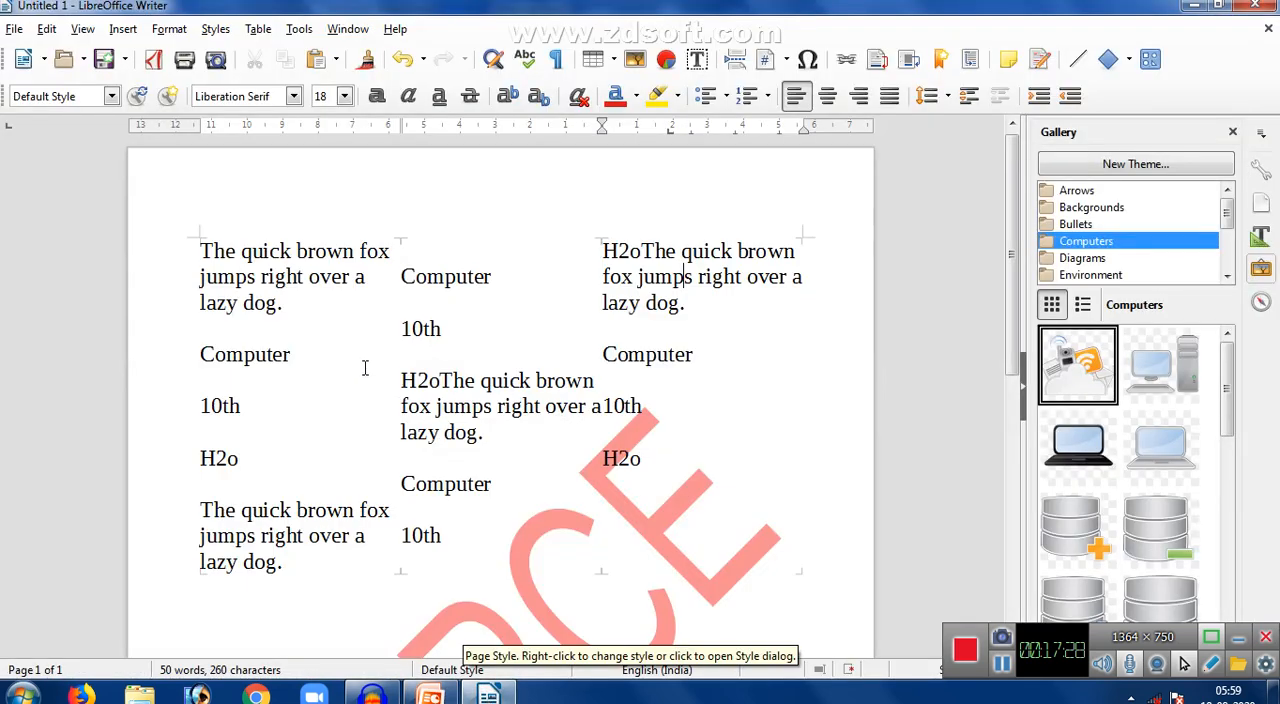
- Set all the document text back to a single column
key("ctrl+a")
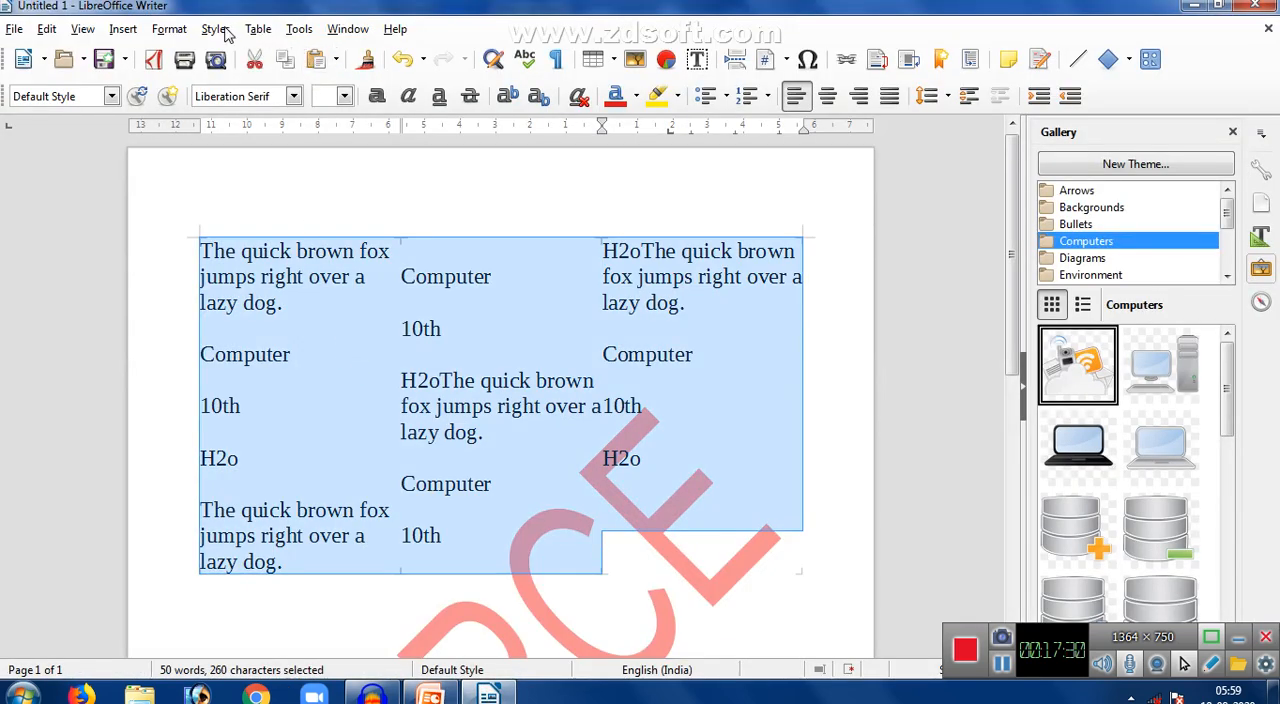
left_click(170, 29)
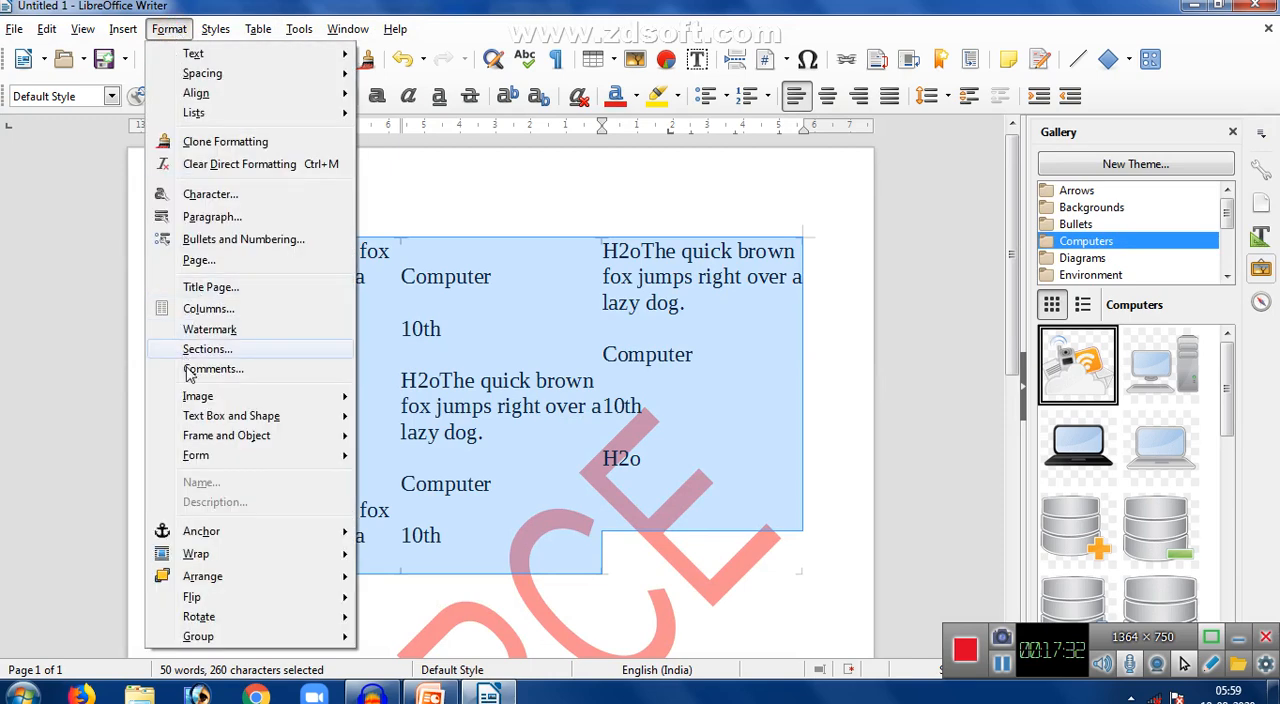
left_click(210, 311)
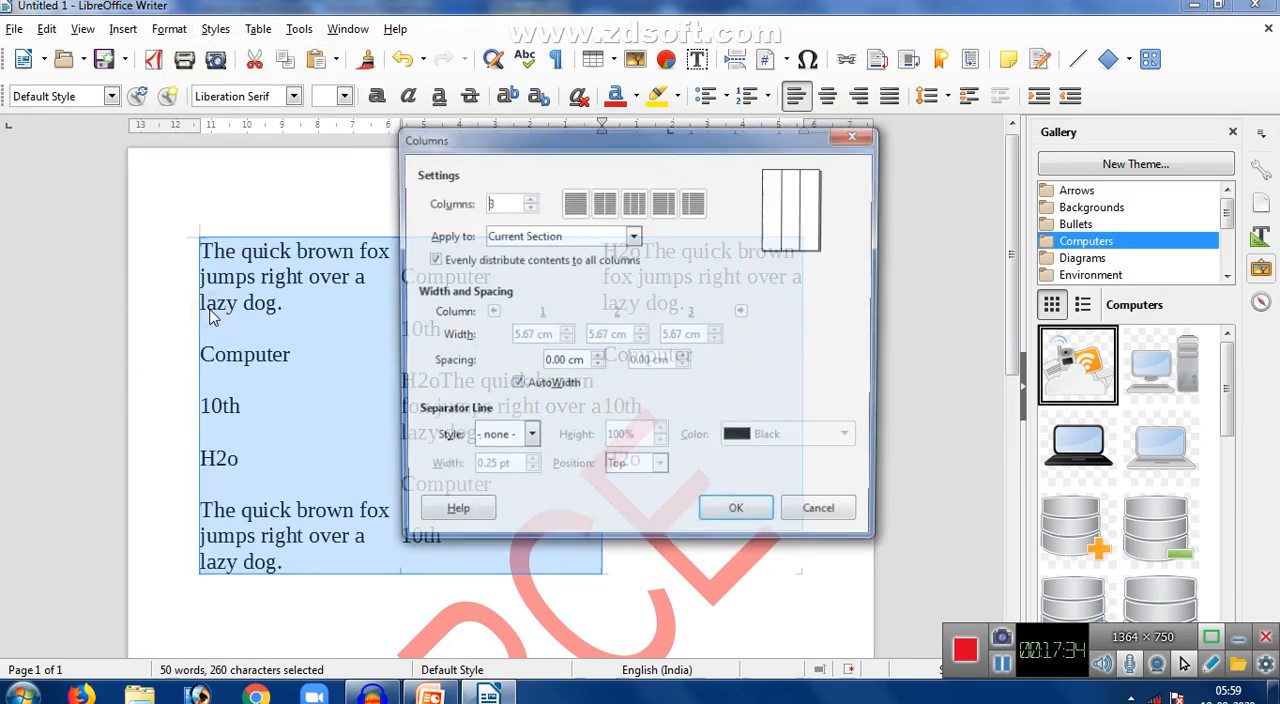
left_click(530, 207)
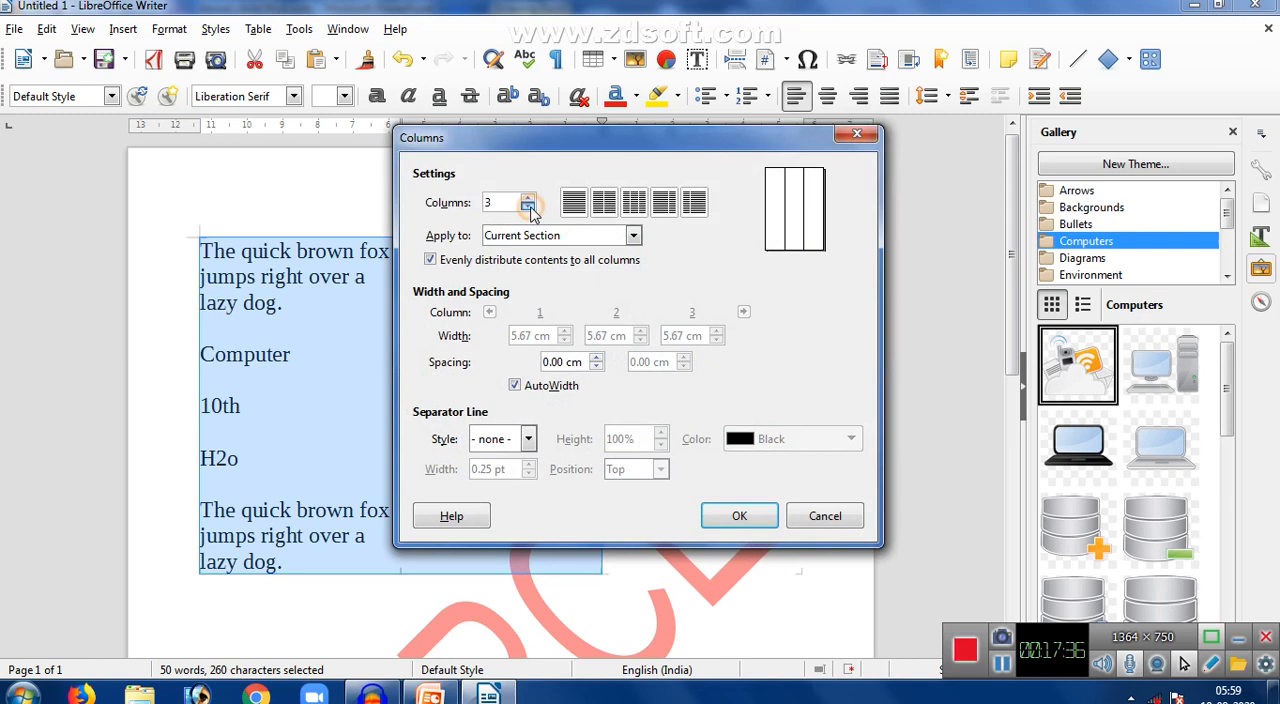
left_click(528, 207)
left_click(707, 521)
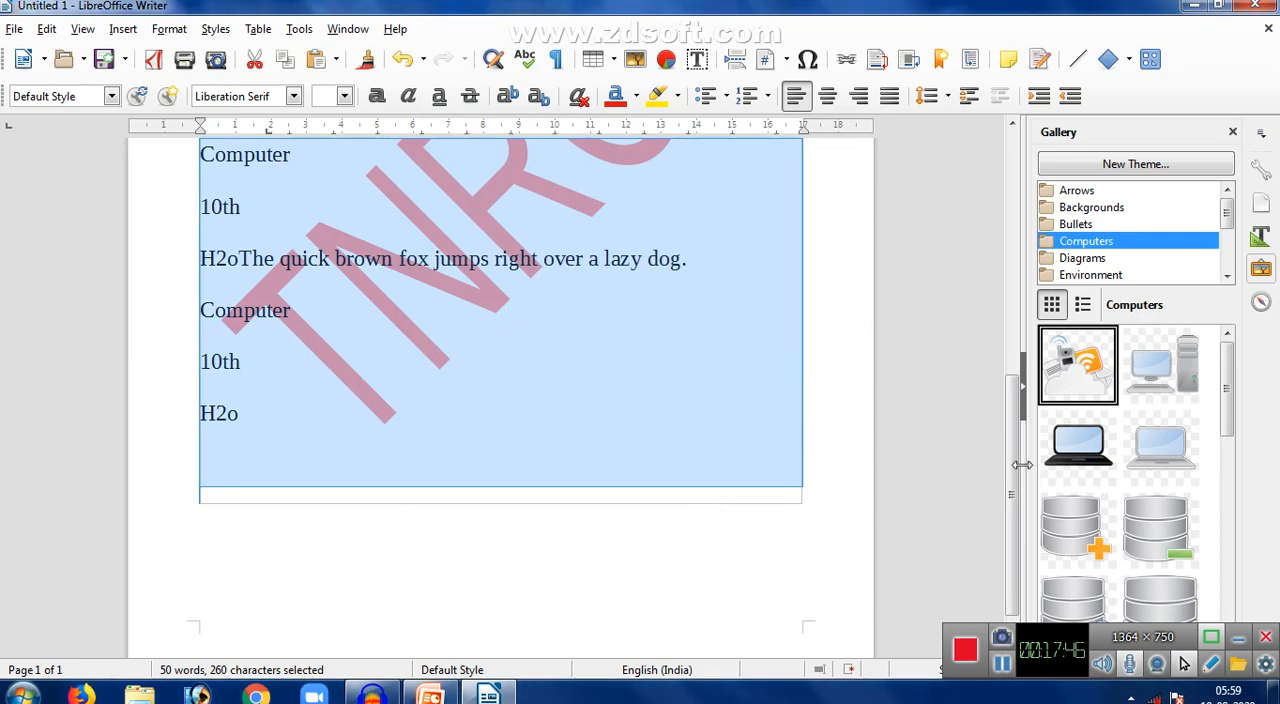
left_click_drag(1014, 471, 991, 294)
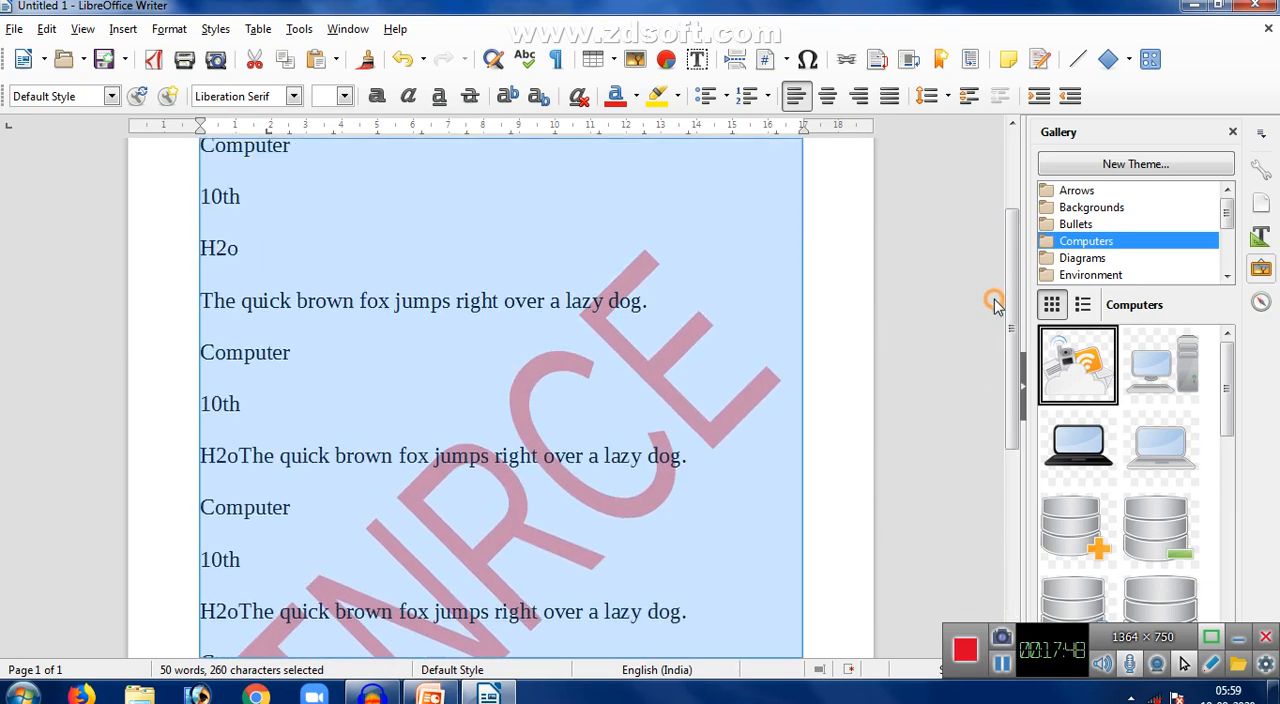
left_click(216, 30)
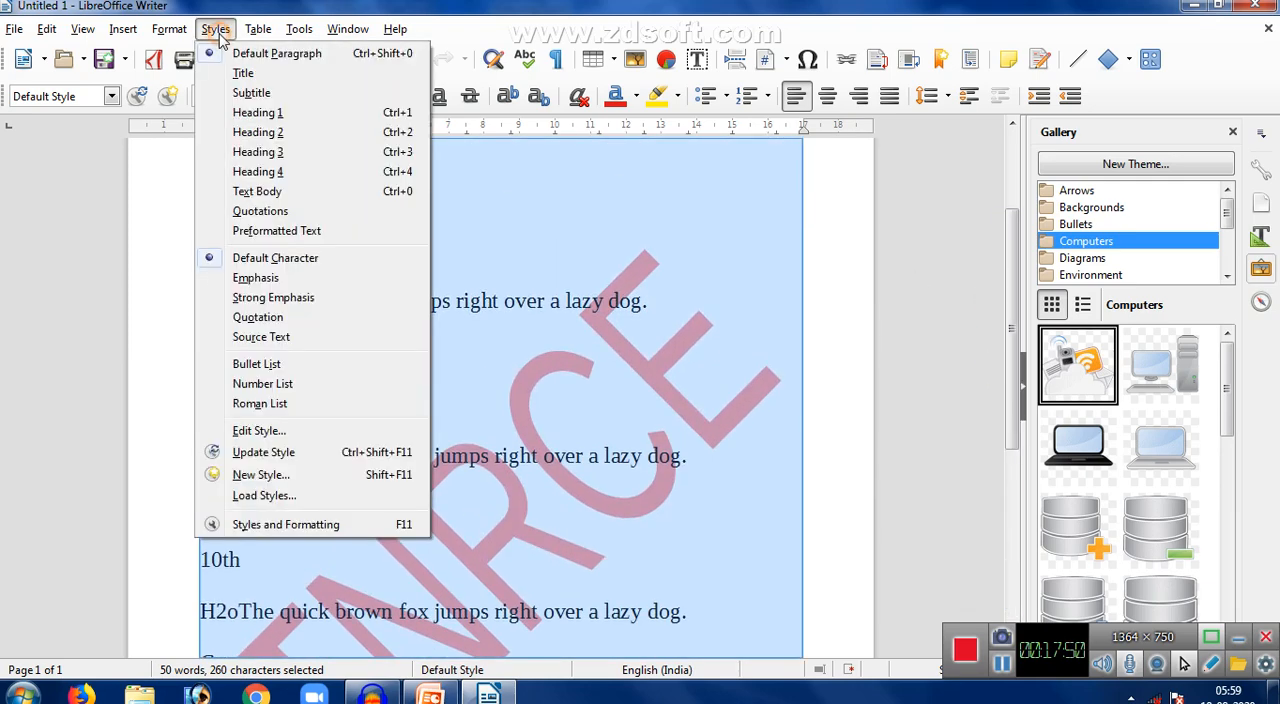
left_click(515, 190)
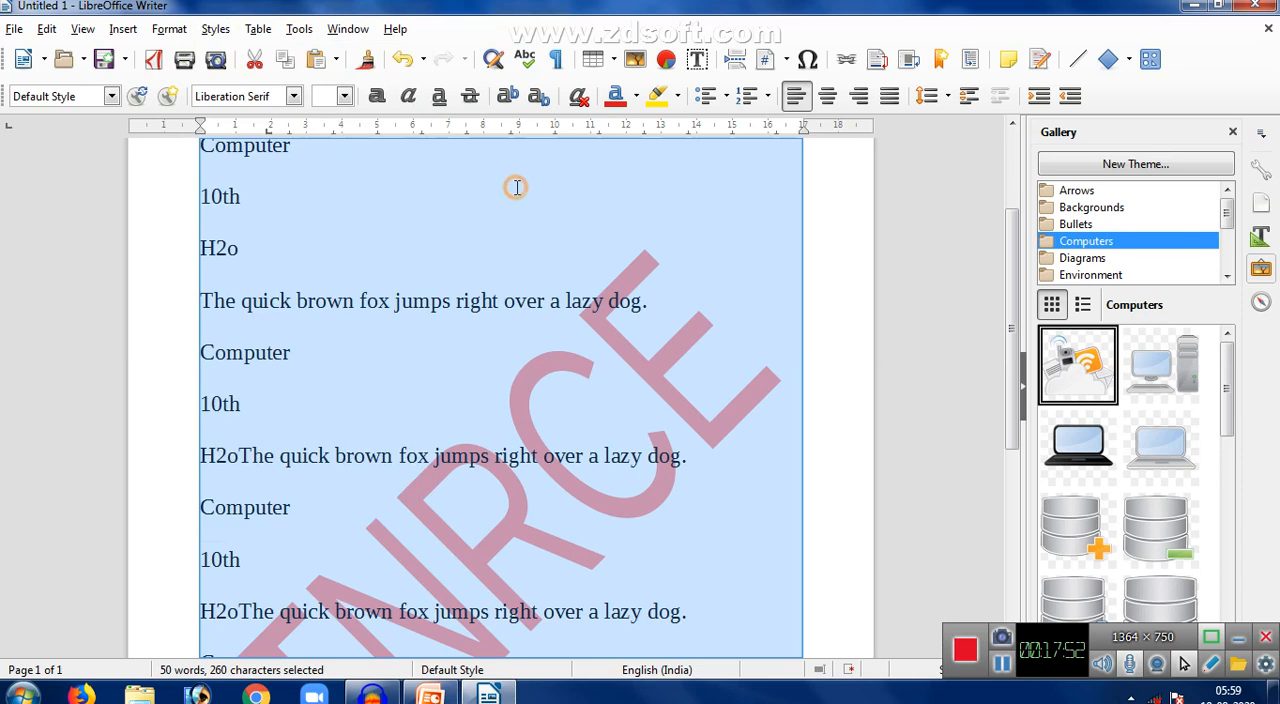
left_click_drag(1006, 258, 945, 191)
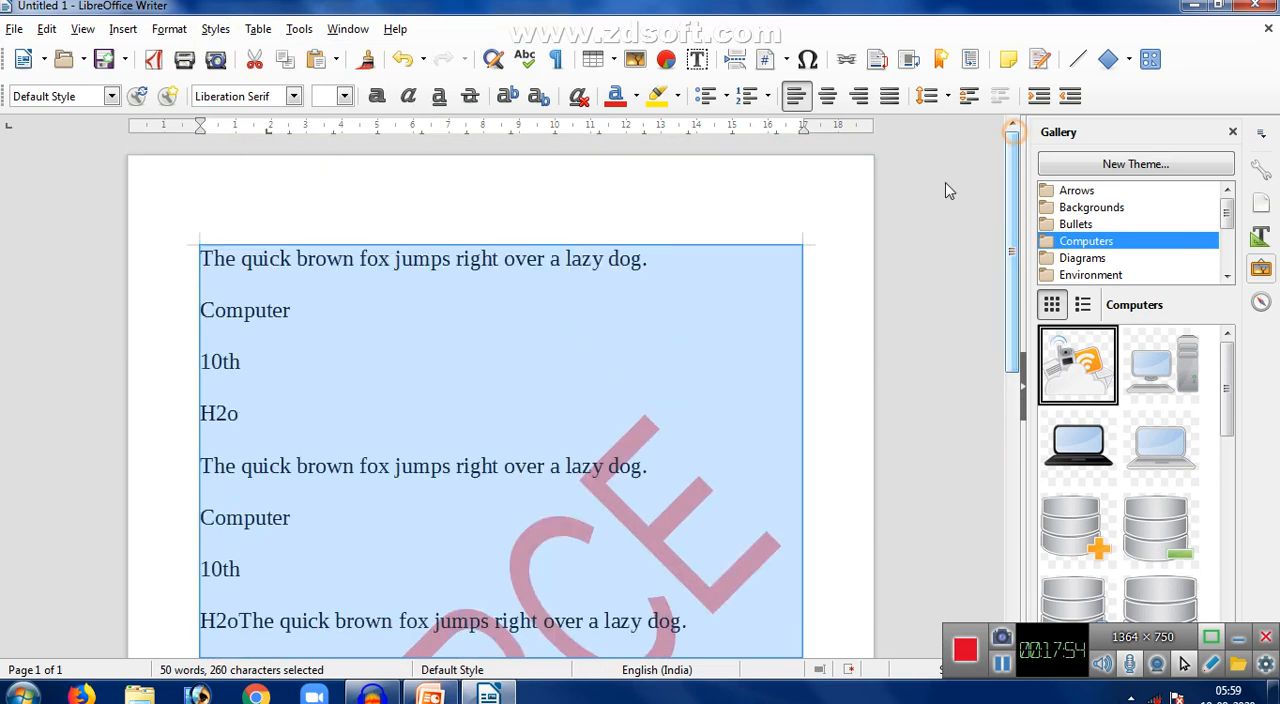
left_click(913, 211)
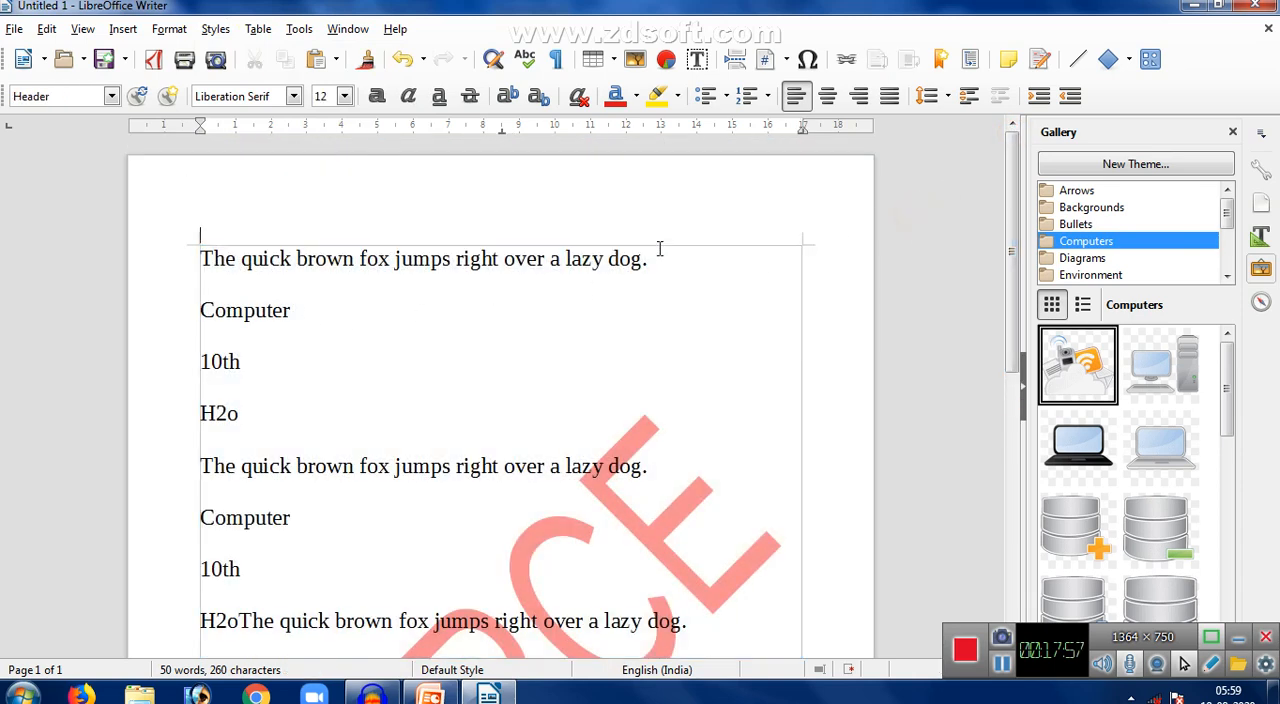
- Delete the sentence on the first line and apply the Heading 1 style to the first "Computer" line
left_click_drag(656, 258, 164, 255)
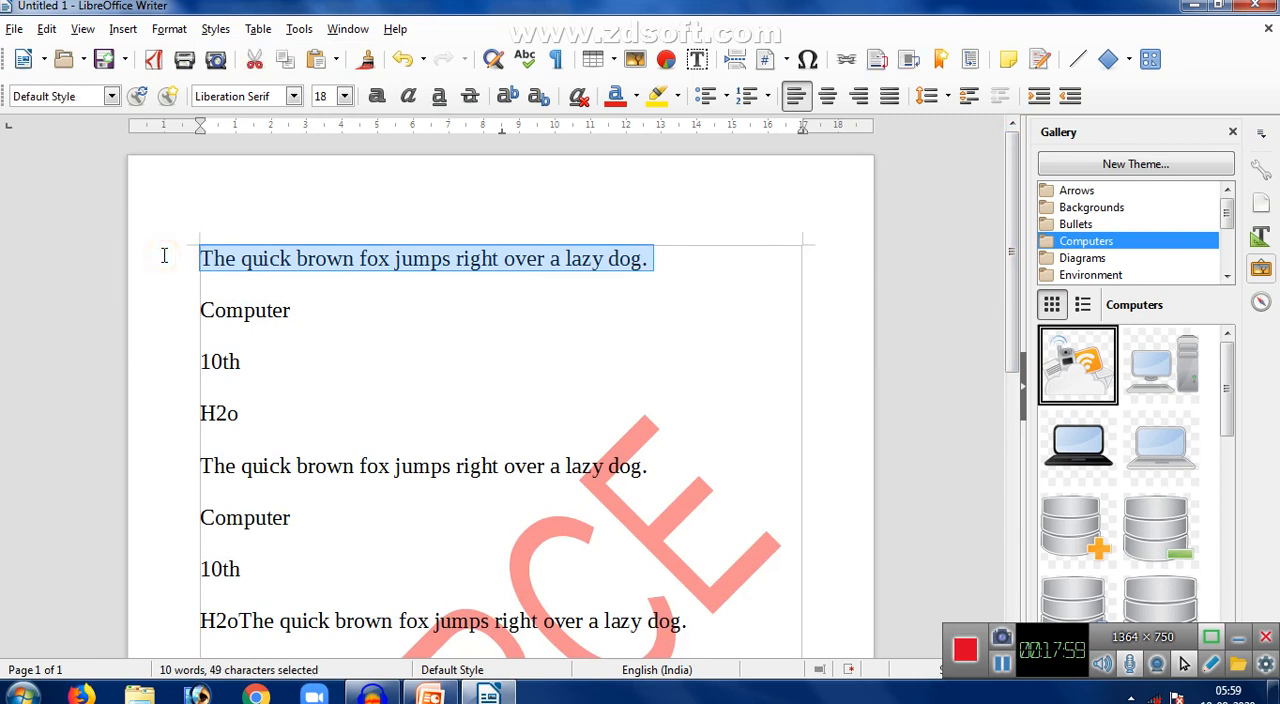
key("Delete")
left_click_drag(298, 322, 150, 313)
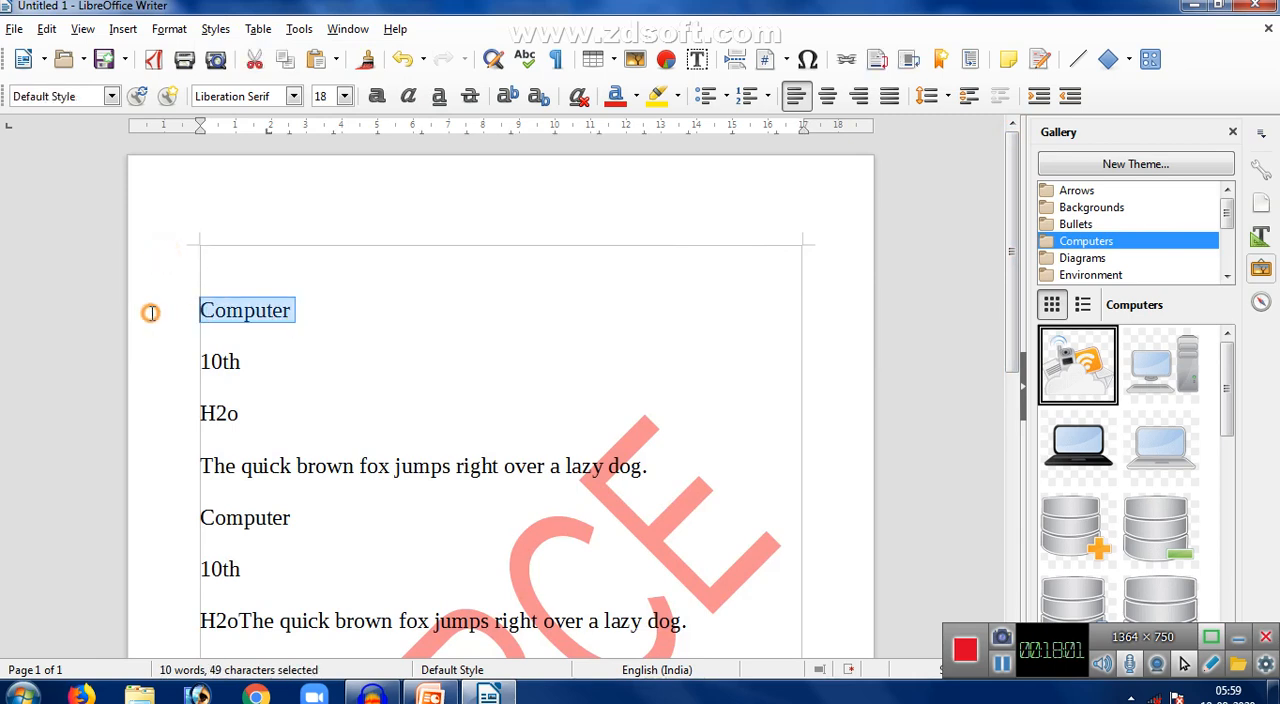
left_click(216, 29)
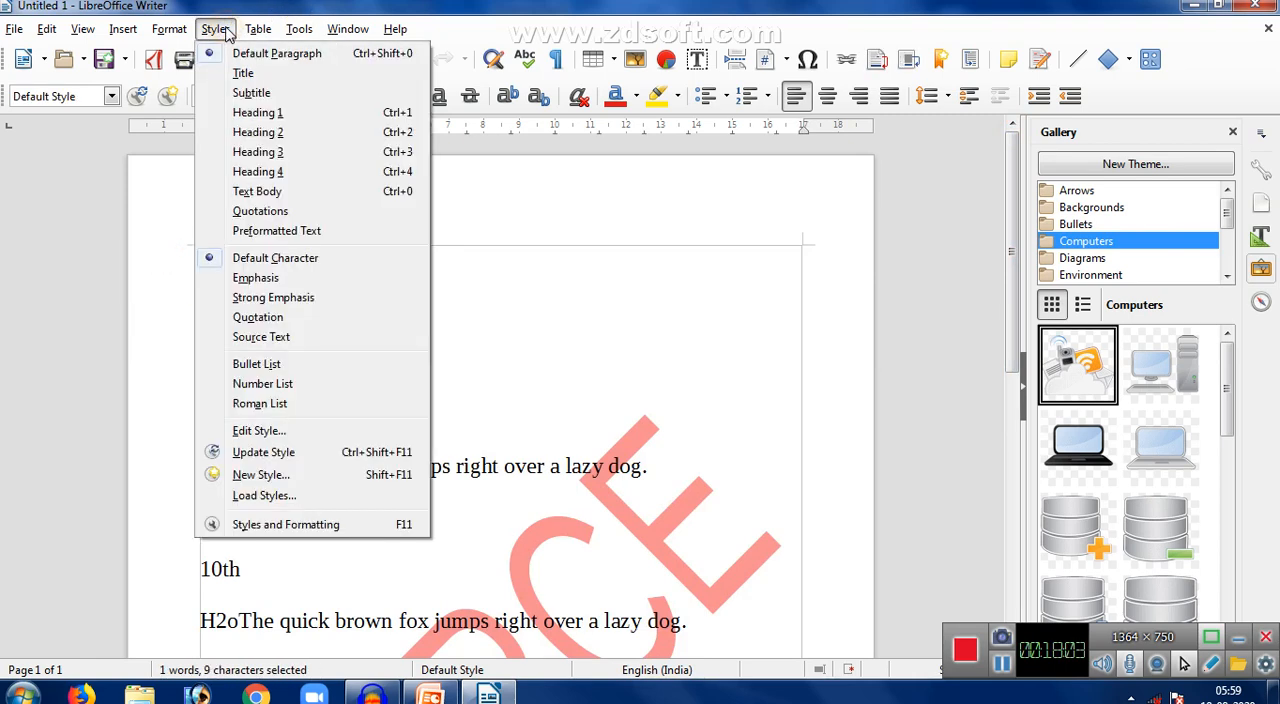
left_click(255, 113)
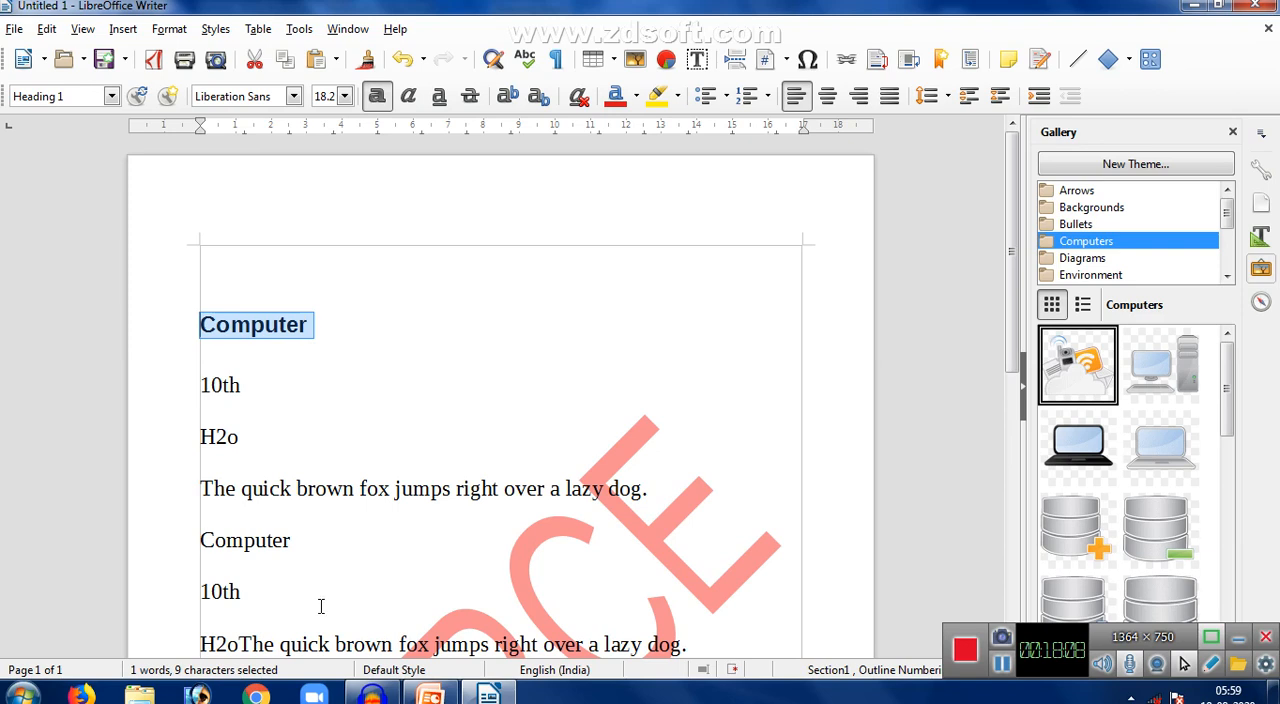
- Apply the Heading 2 style to the second "Computer" line, then review the list styles on offer
left_click_drag(303, 555, 177, 545)
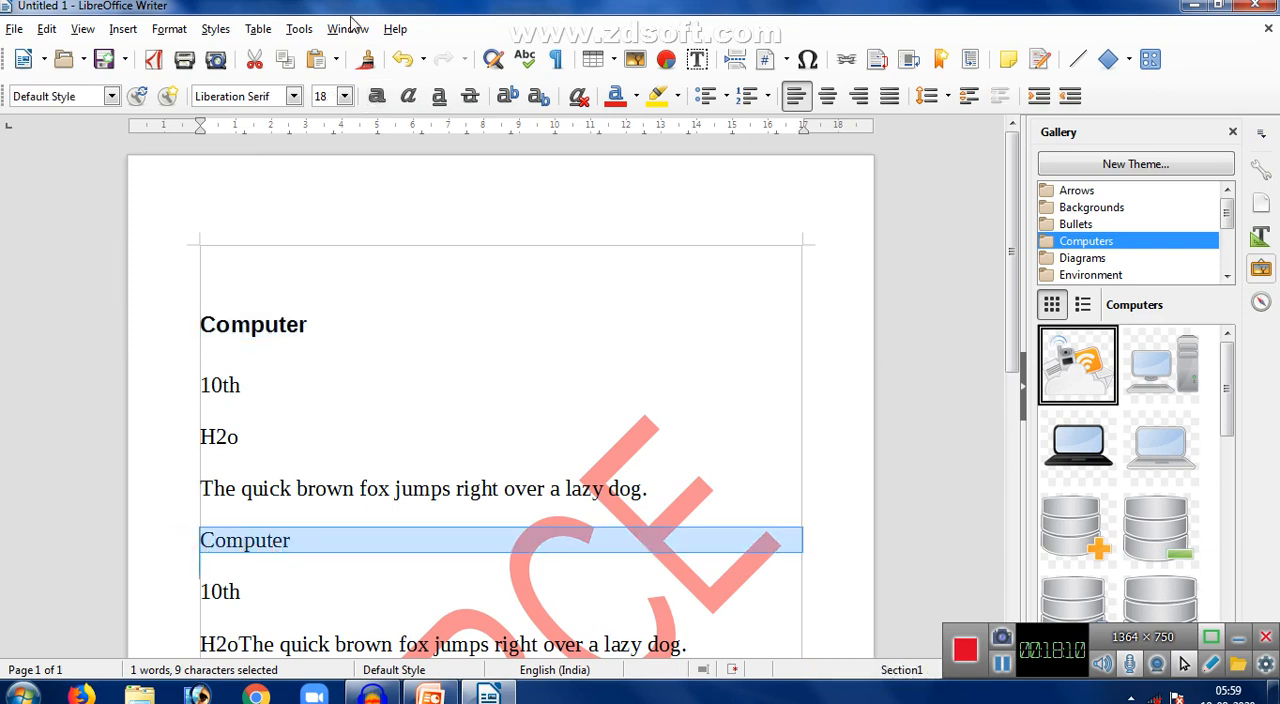
left_click(217, 30)
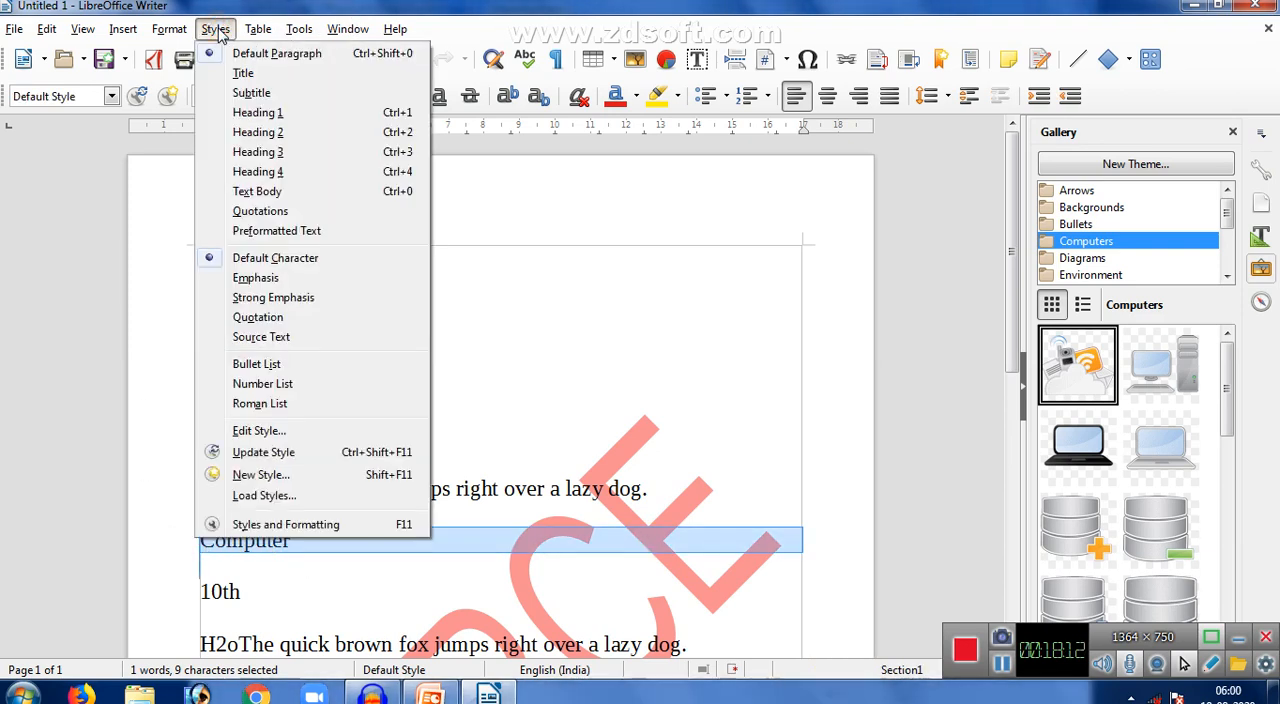
left_click(277, 133)
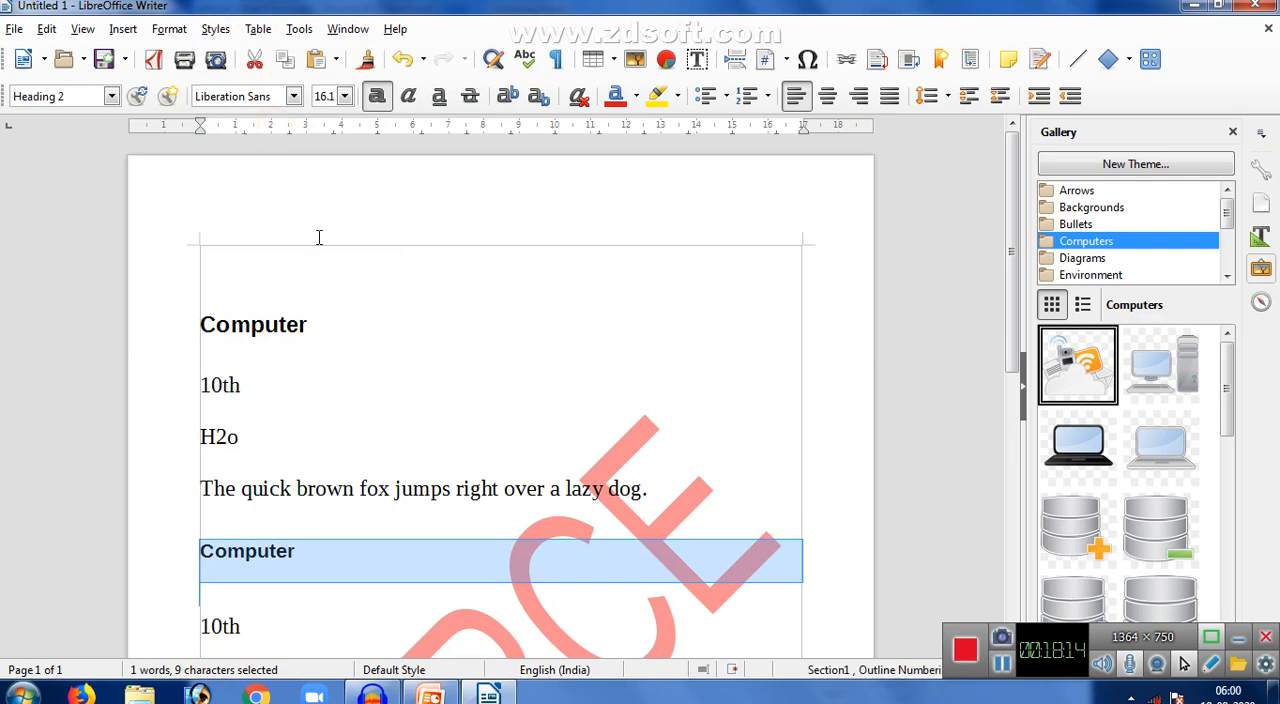
left_click(216, 30)
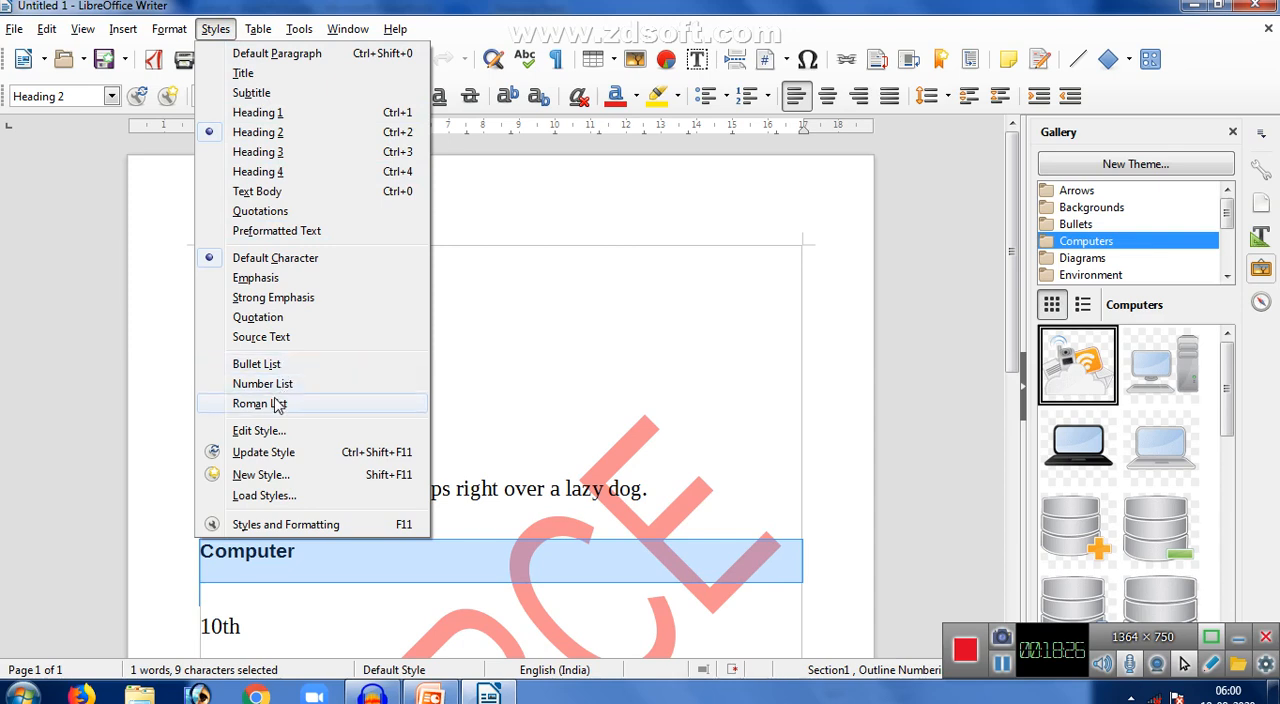
left_click(437, 375)
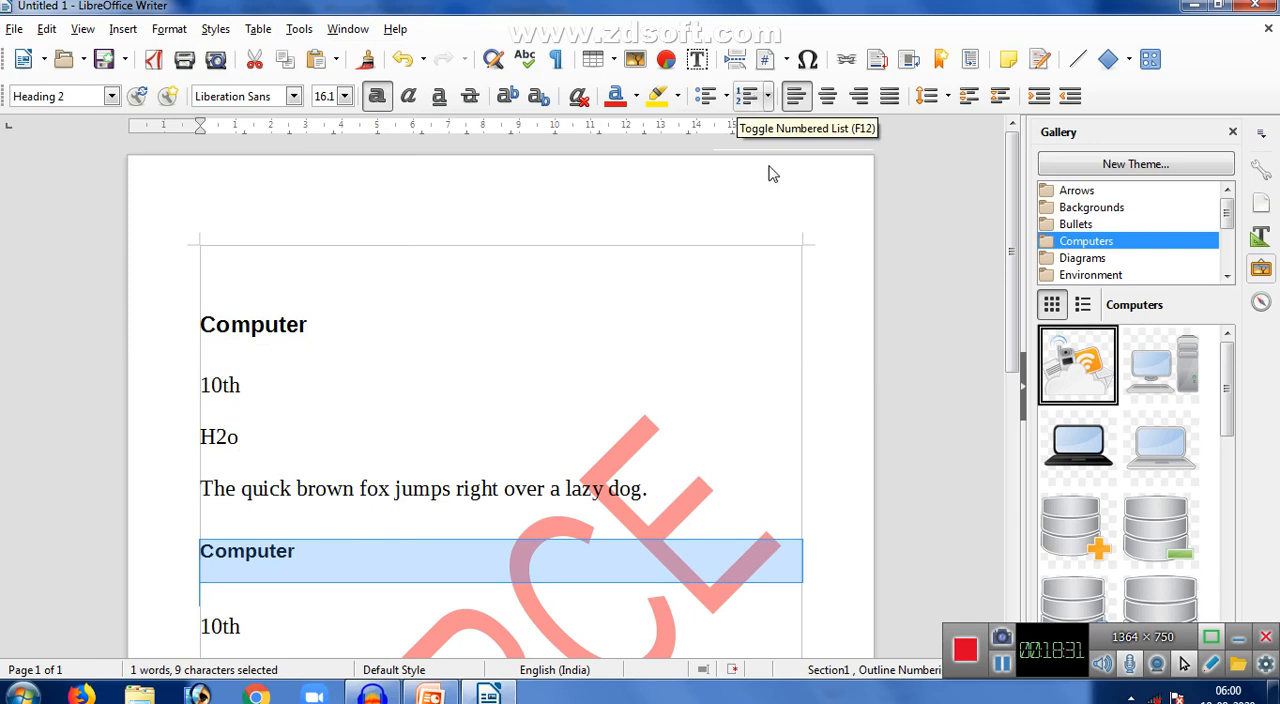
- Delete all the text in the document
left_click(536, 338)
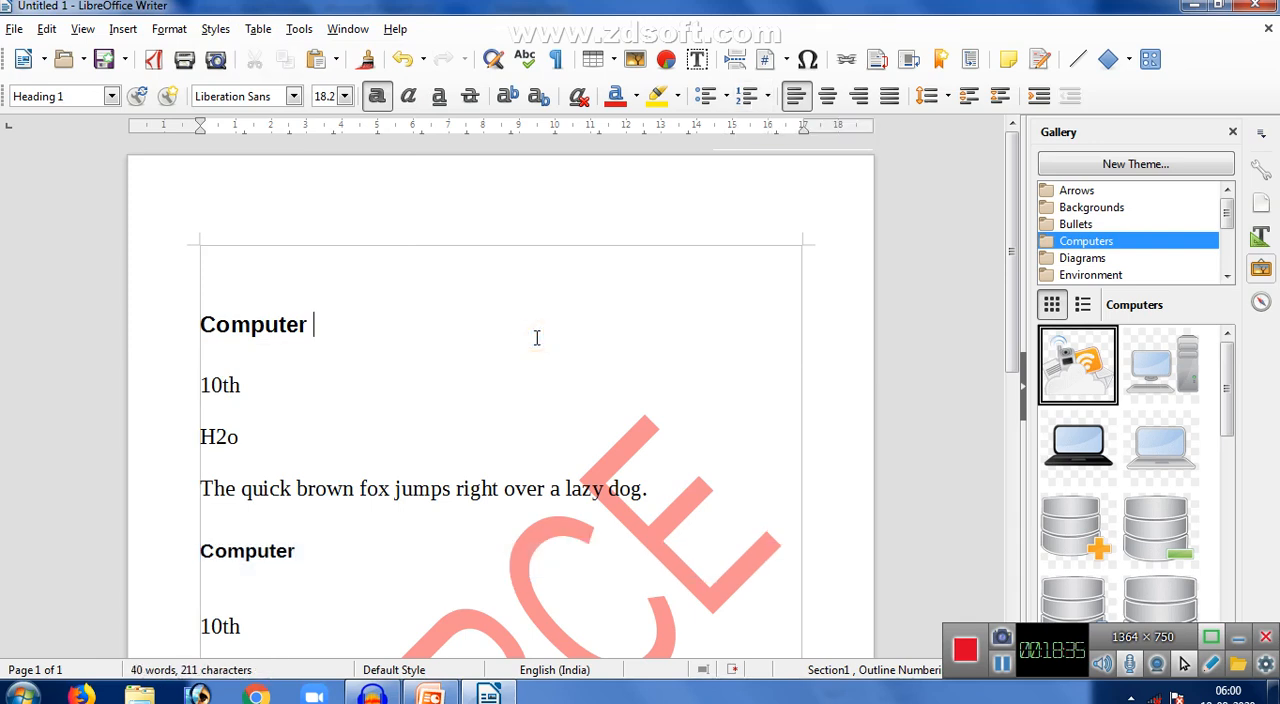
key("ctrl+a")
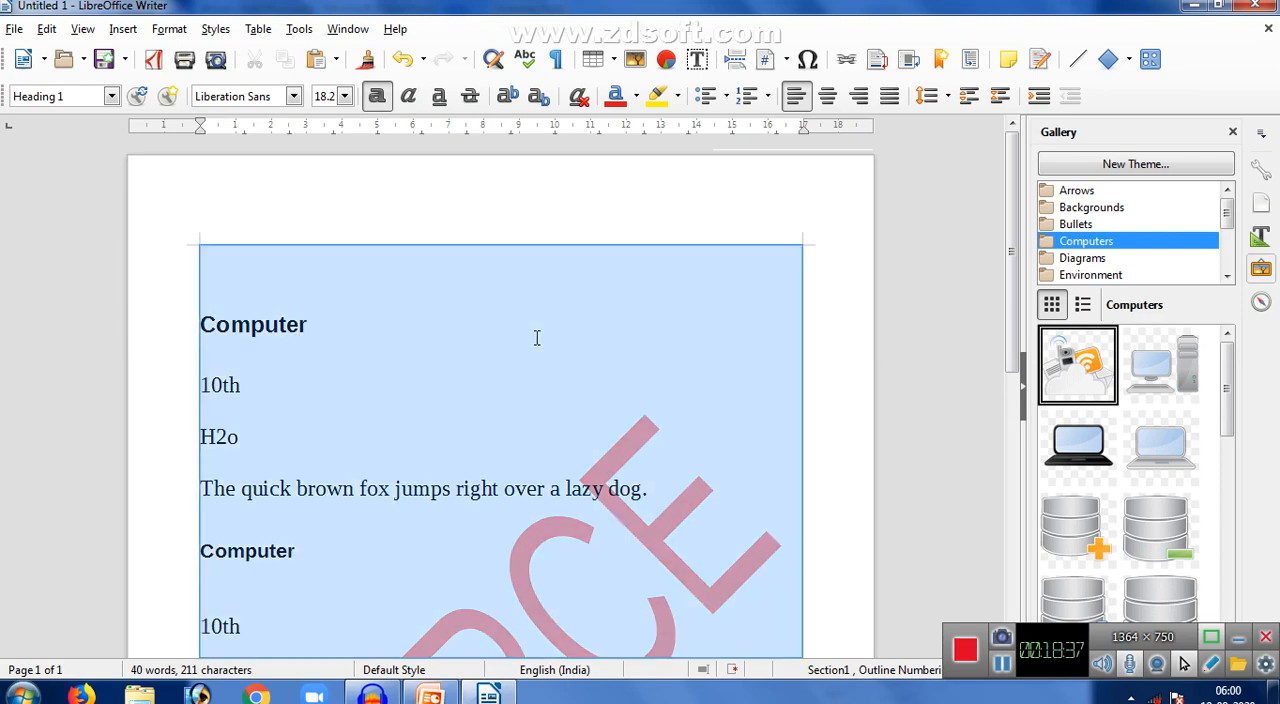
key("Delete")
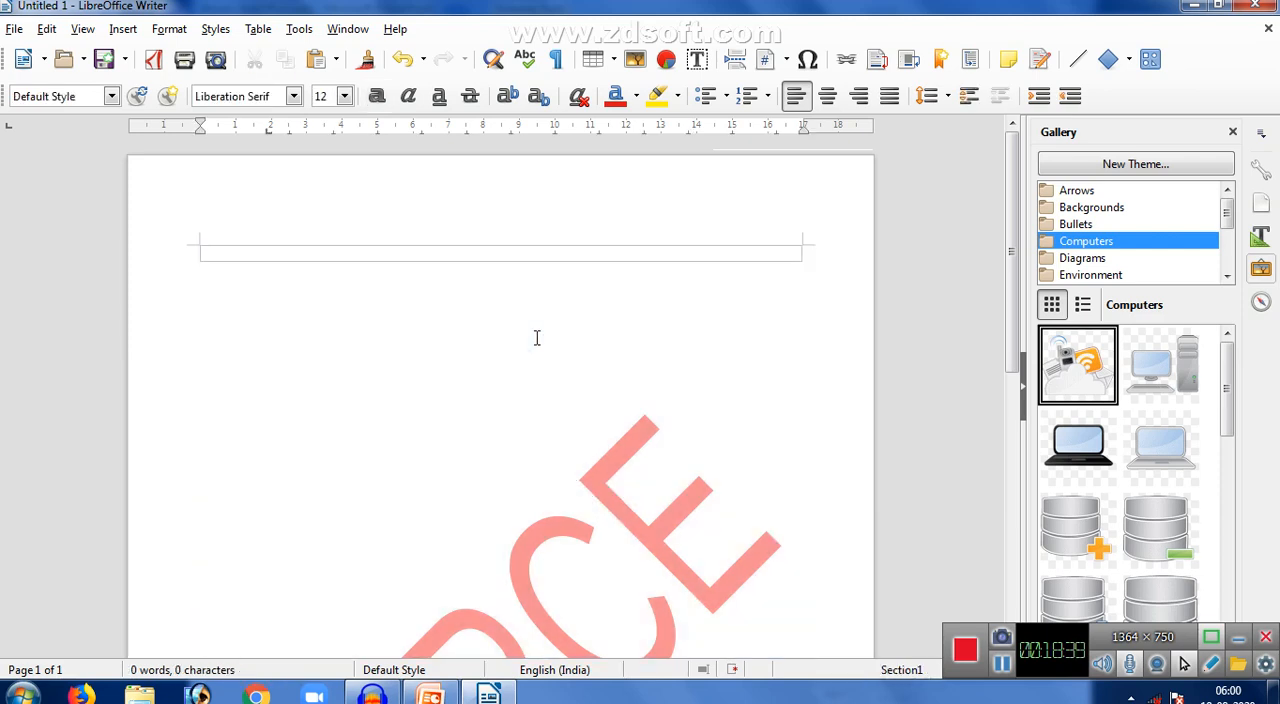
- Write the question "What is computer....?" on the first line and start a new line below it
type("W")
left_click(537, 338)
type("ga")
key("BackSpace")
key("BackSpace")
type("g")
key("BackSpace")
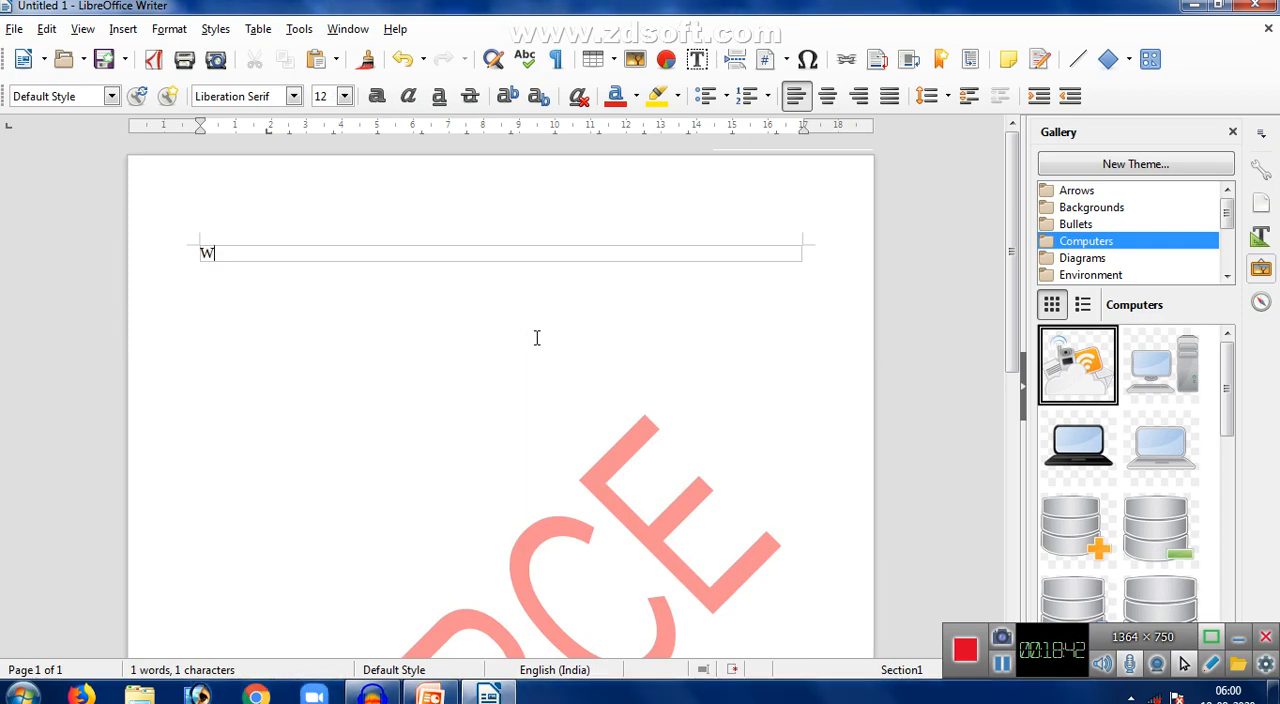
type("hat is com")
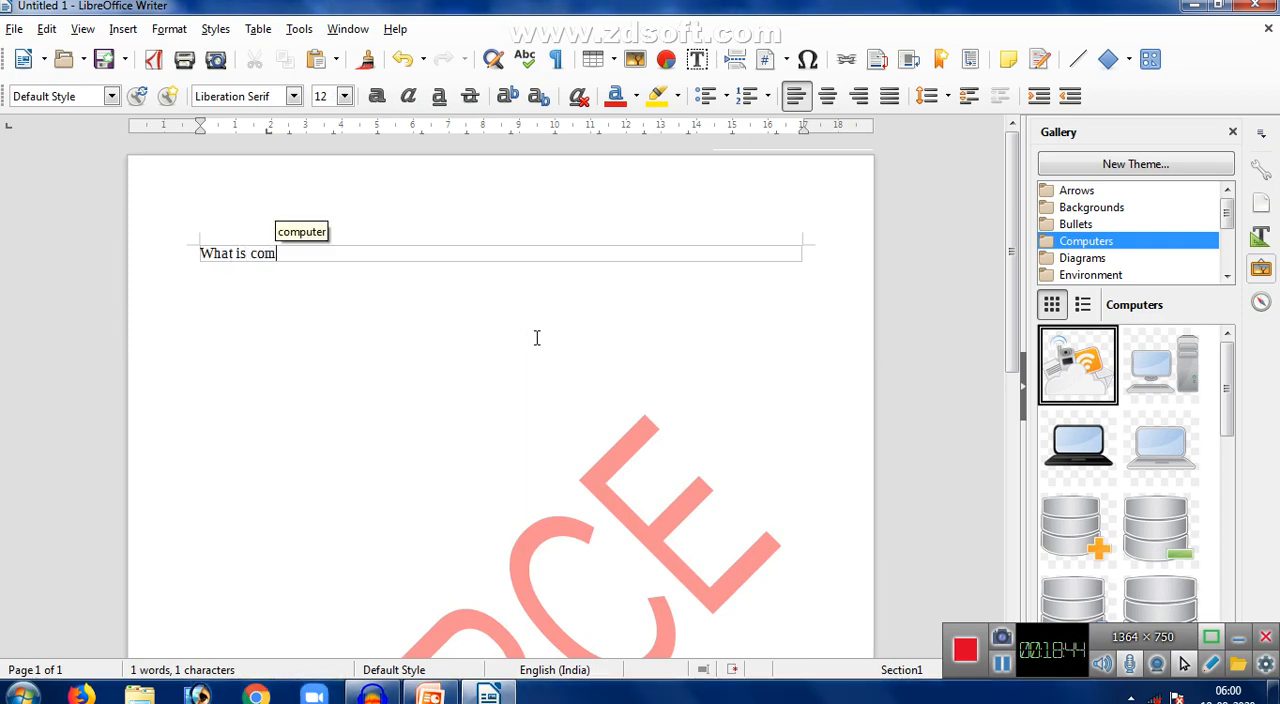
type("puter....?")
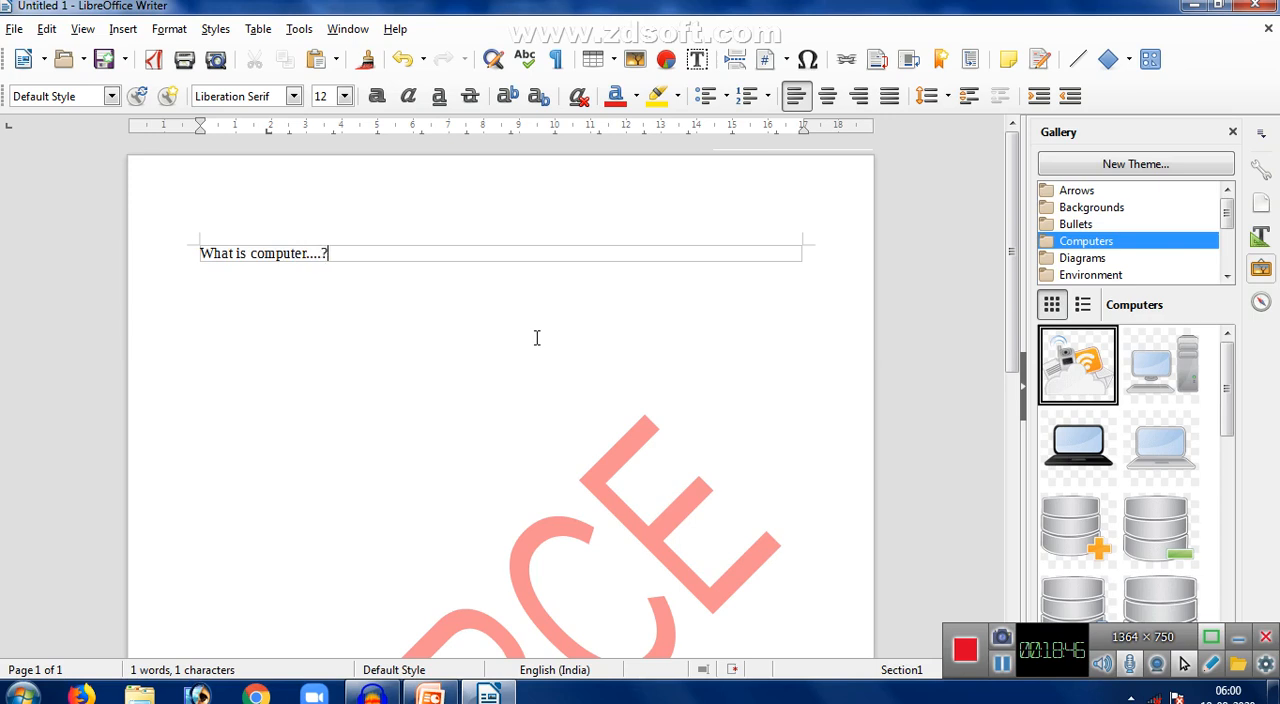
key("Return")
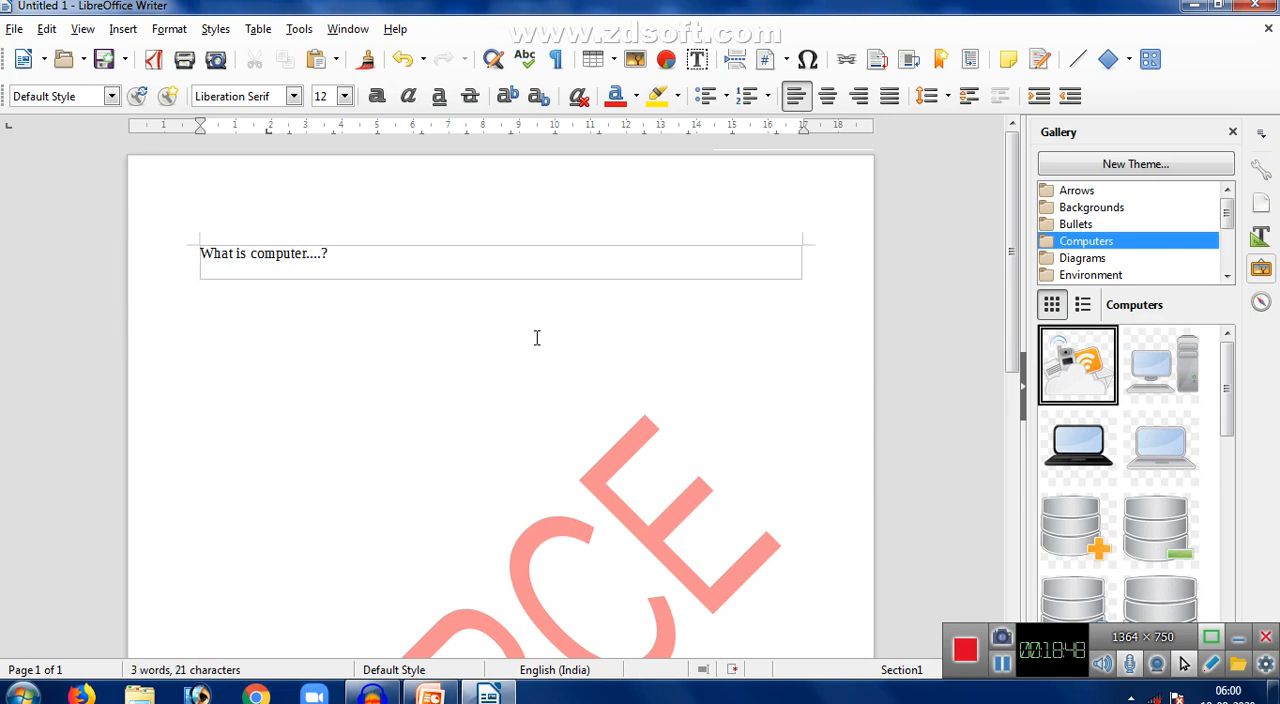
- Add the answer options "machine", "a human", "a wood" and "none" on separate lines below the question
type("machine")
key("Return")
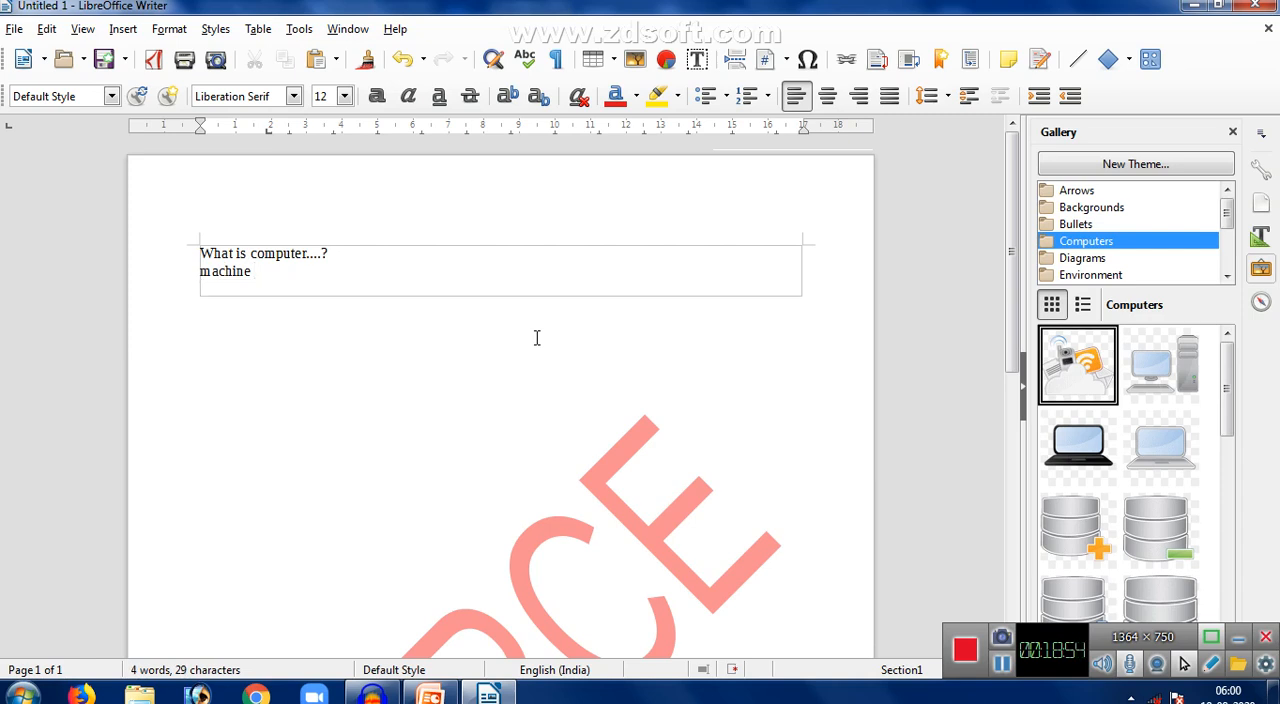
type("a human")
key("Return")
type("a wood")
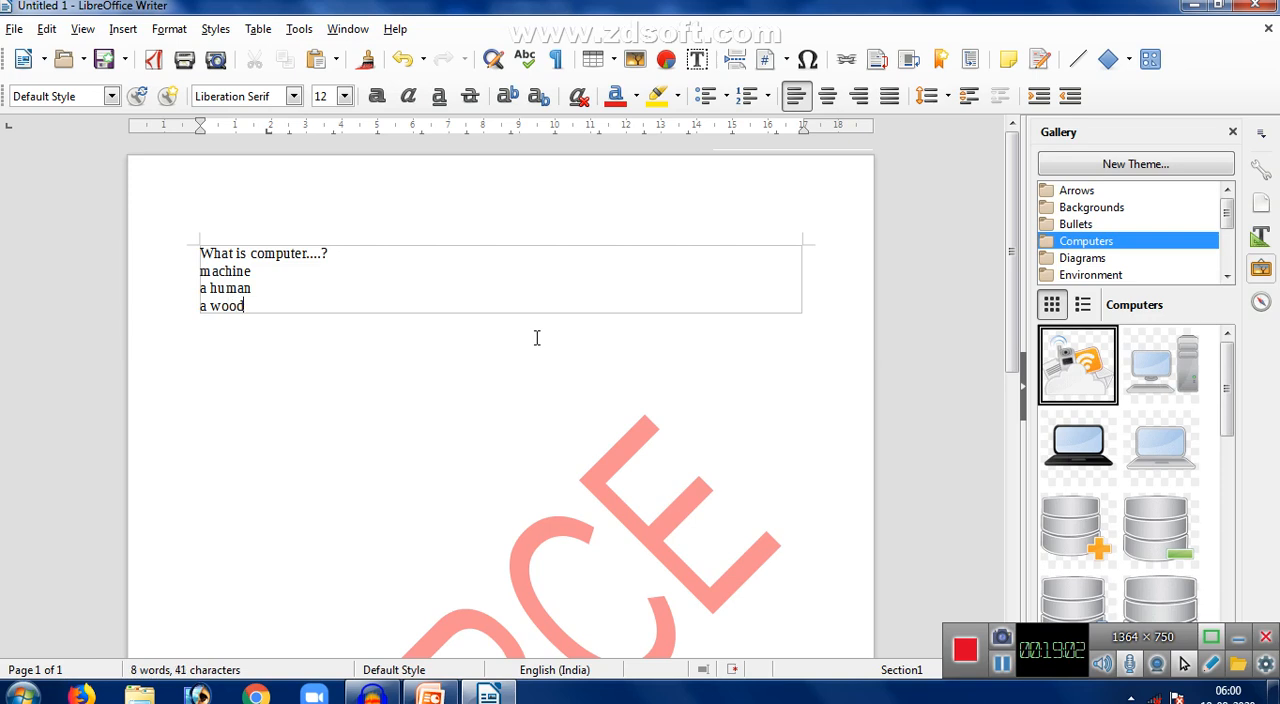
type(" n")
key("BackSpace")
key("Return")
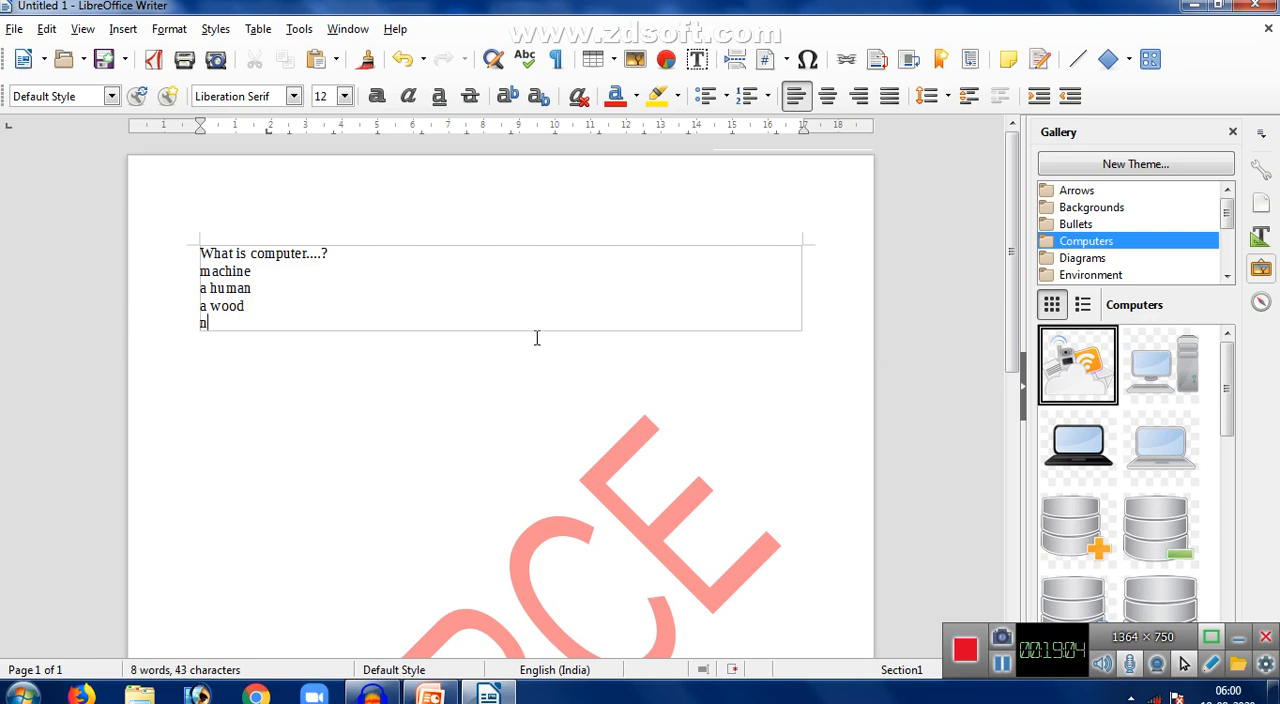
type("none")
- Number the question line "What is computer....?" with the "1. 2. 3." numbering format
left_click_drag(336, 257, 195, 253)
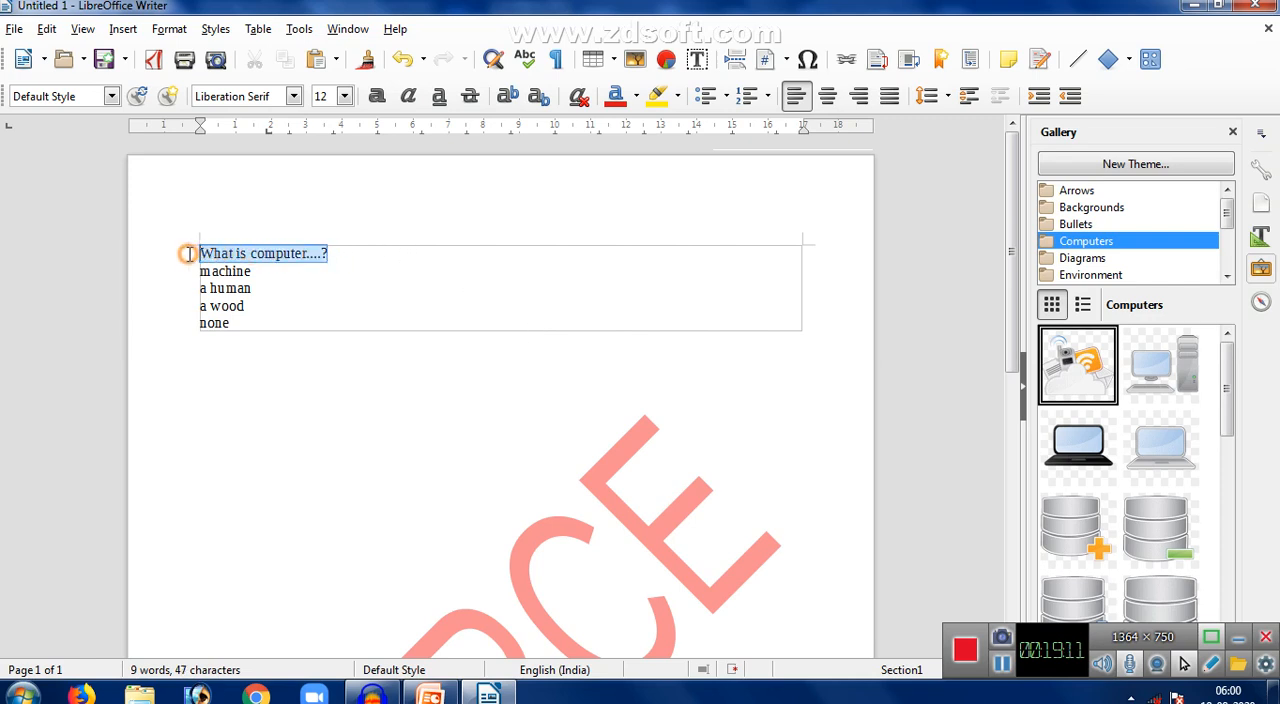
left_click(767, 96)
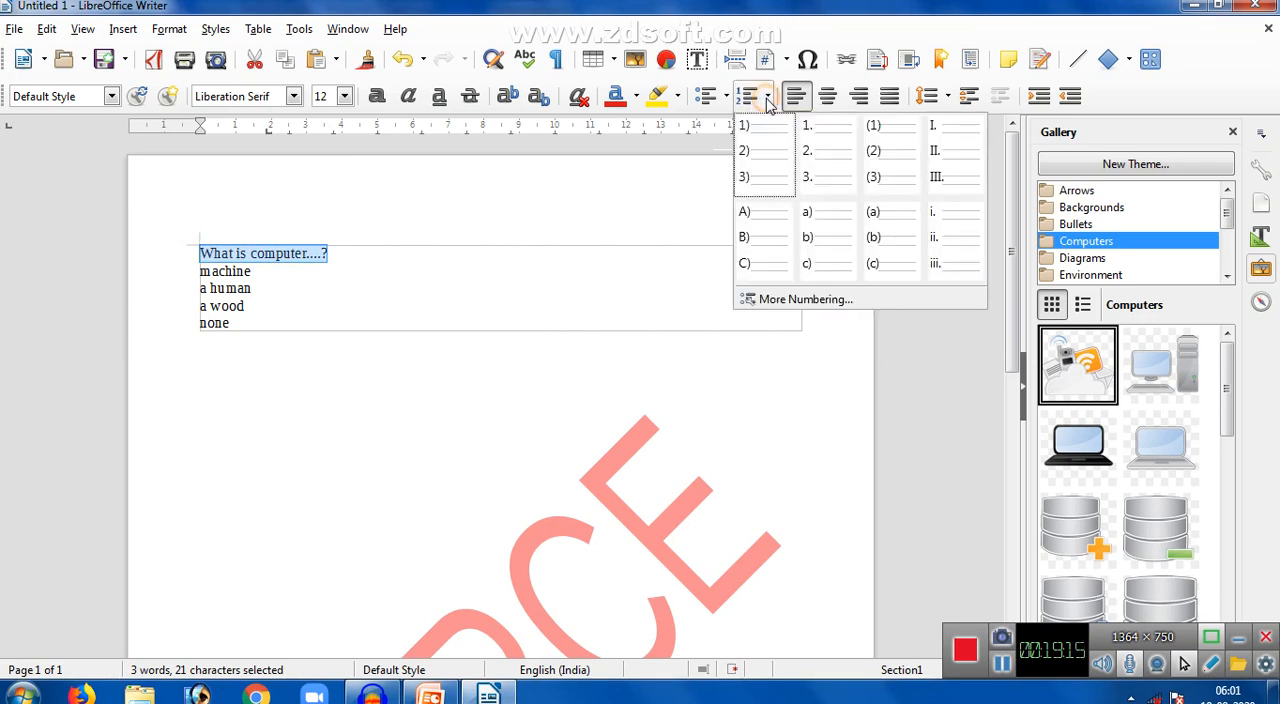
left_click(806, 147)
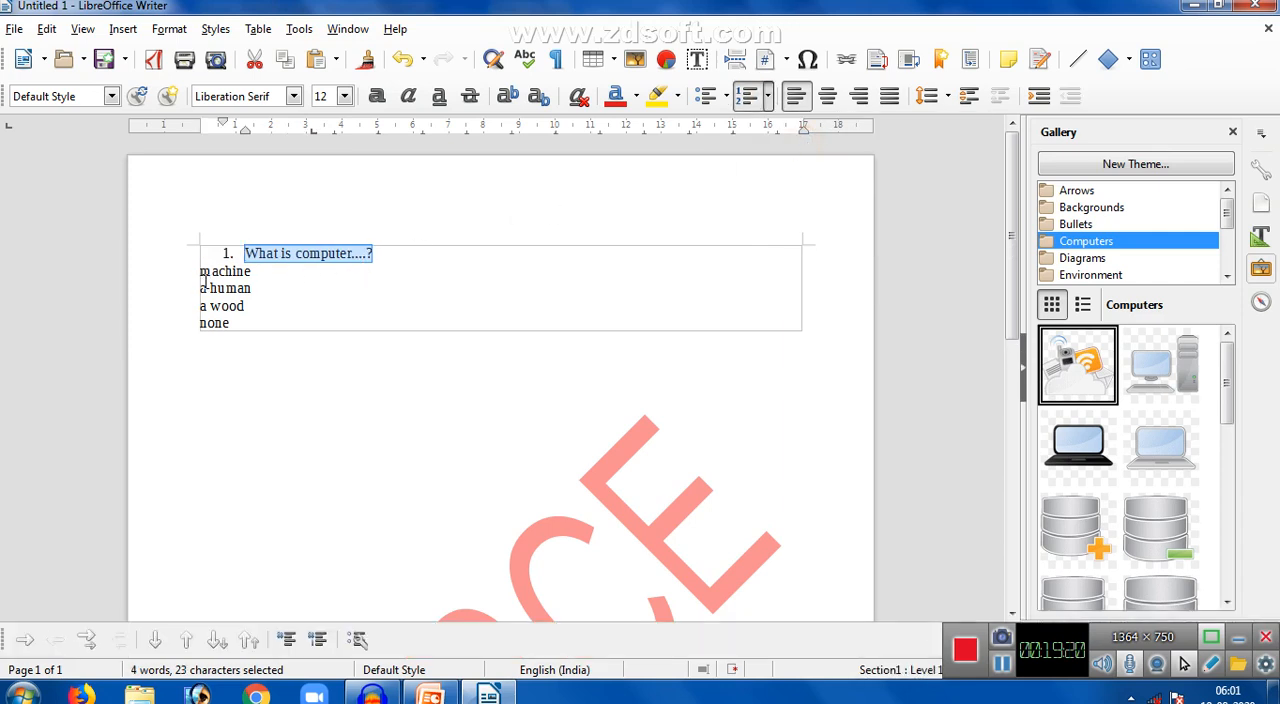
- Turn the four answer lines from "machine" to "none" into a list with solid round bullets
left_click_drag(201, 271, 265, 330)
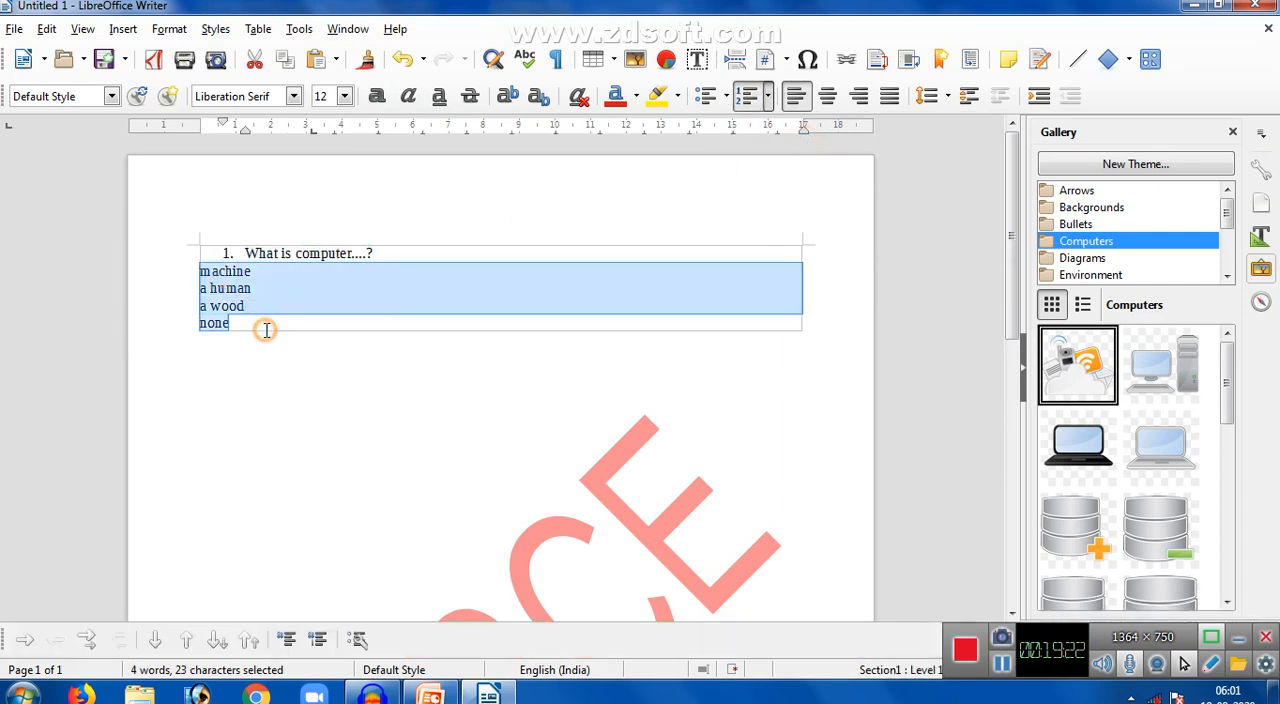
left_click(726, 97)
left_click(796, 157)
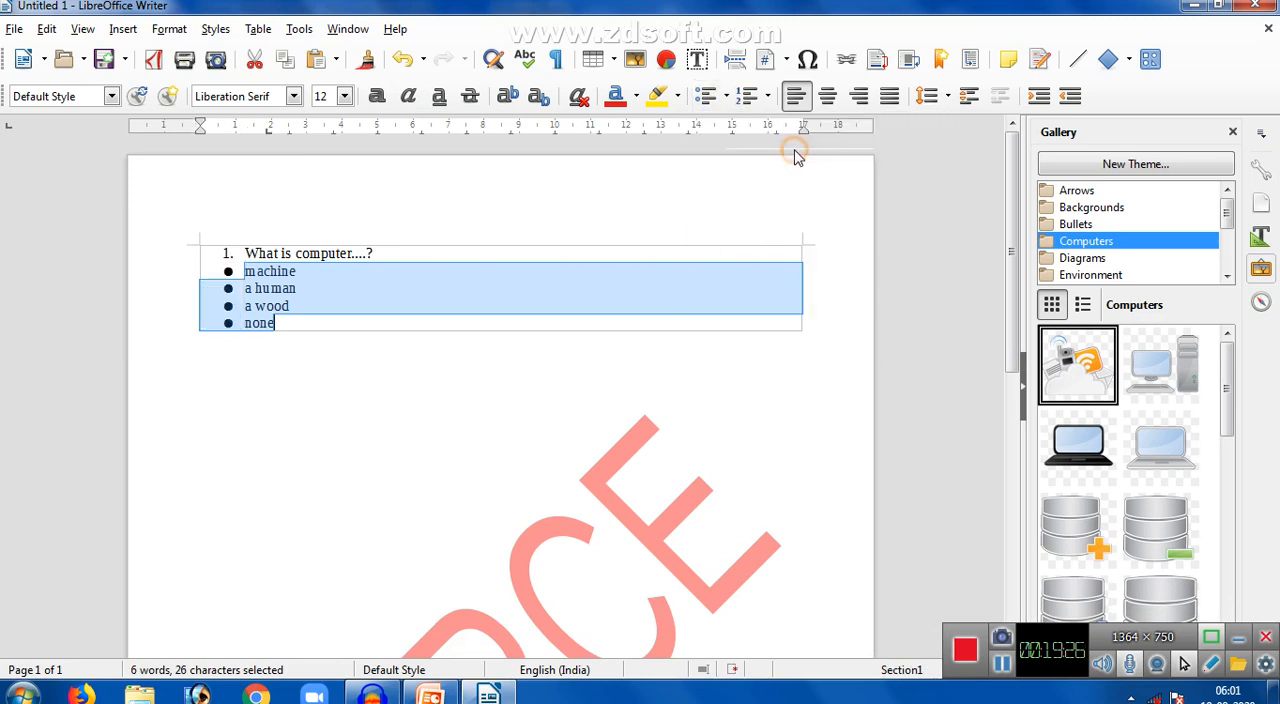
left_click(444, 427)
- Number the four answer lines from "machine" to "none" with the "(1) (2) (3)" format
left_click_drag(244, 271, 347, 323)
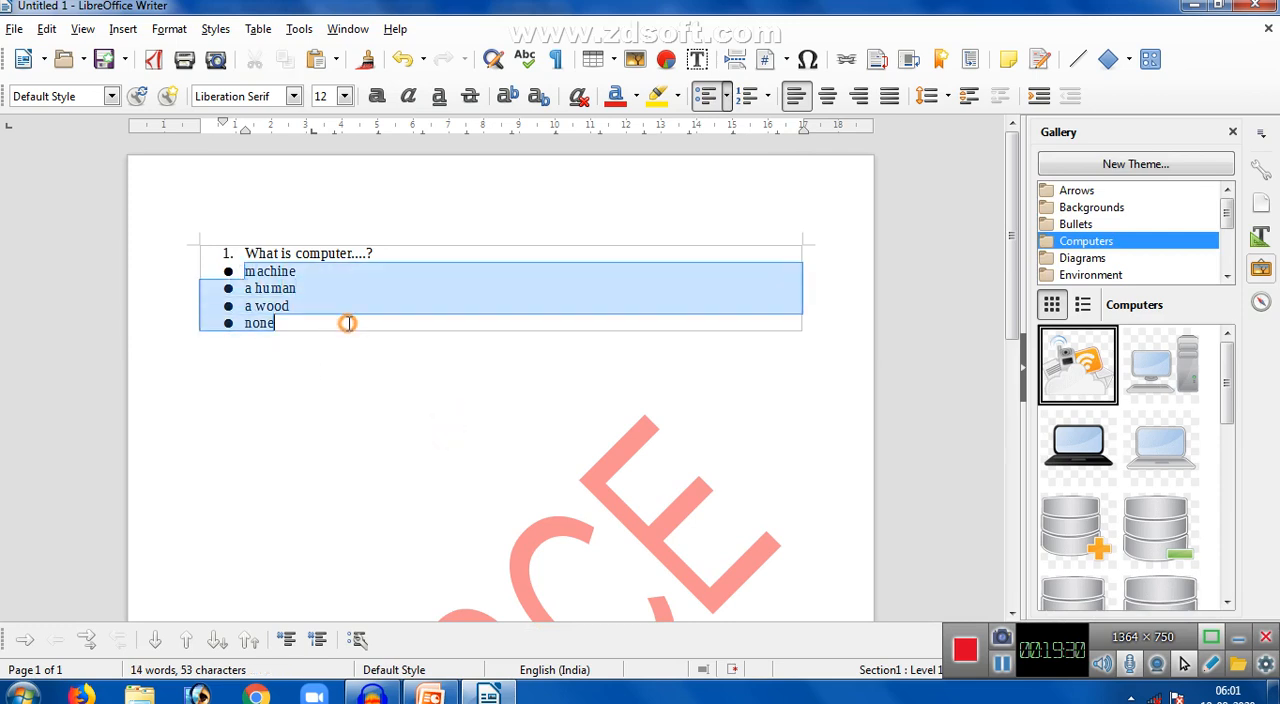
left_click(767, 97)
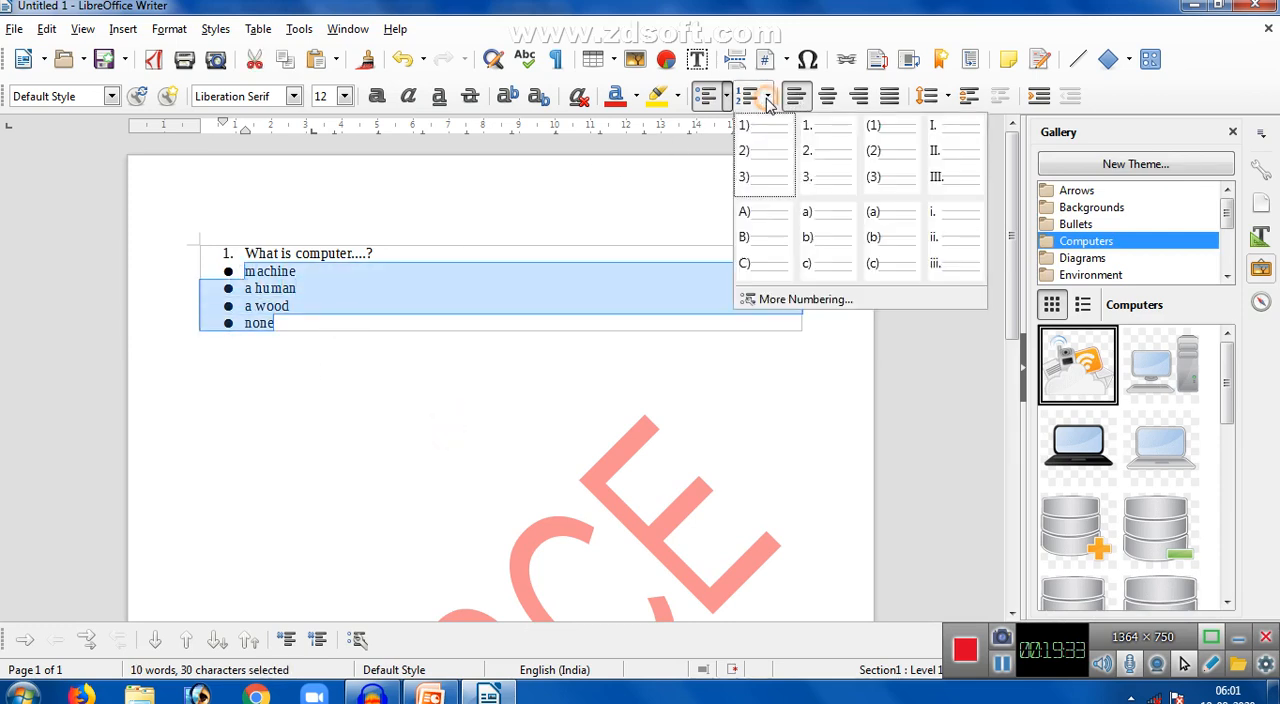
left_click(886, 172)
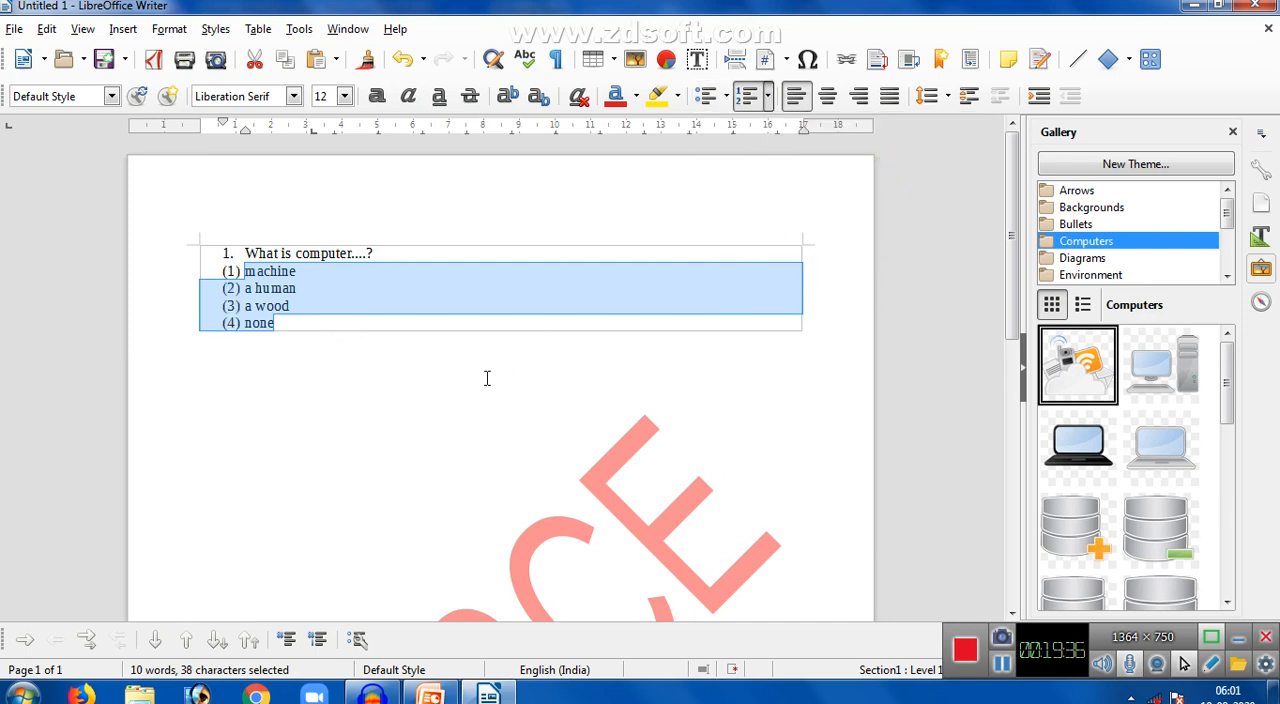
left_click(456, 399)
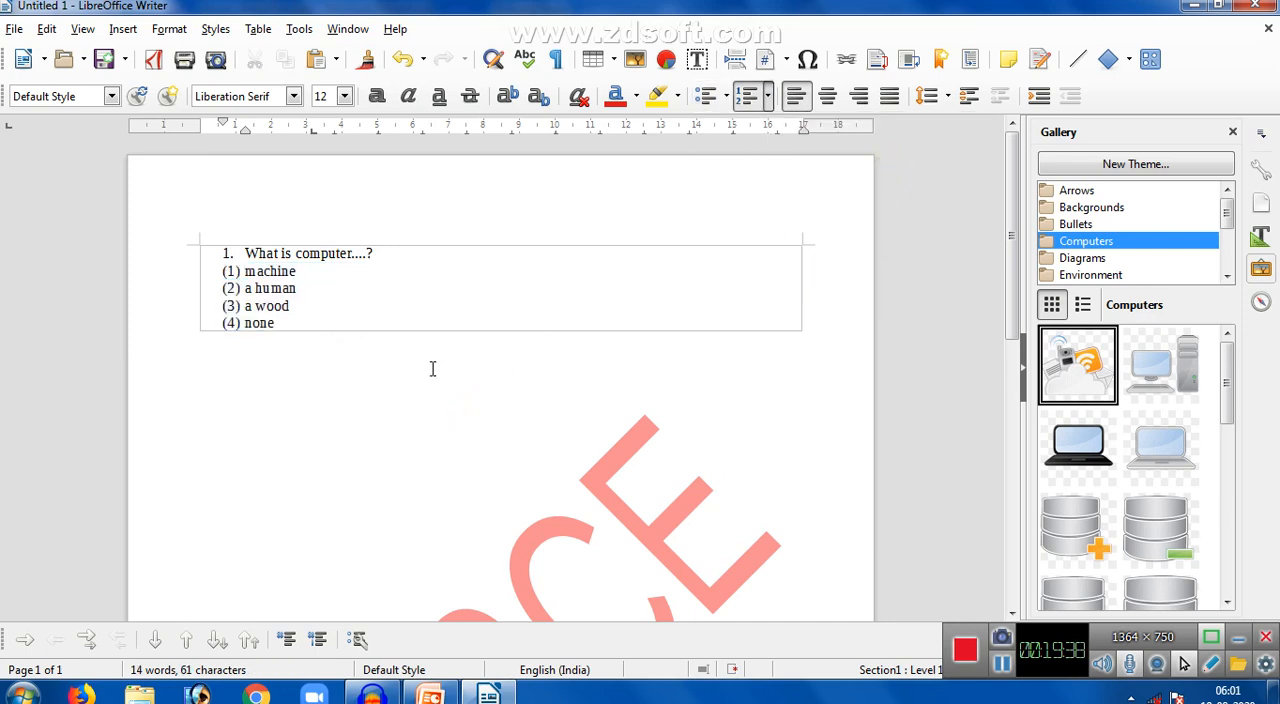
left_click(218, 29)
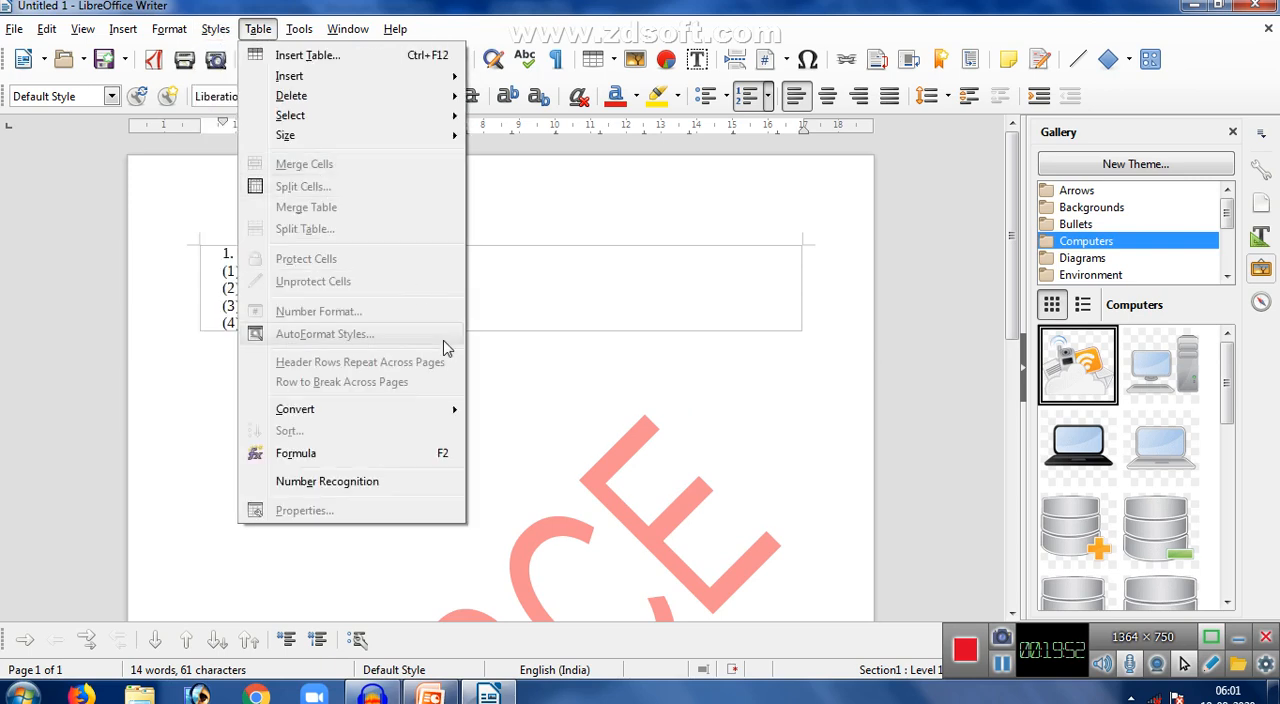
left_click(587, 355)
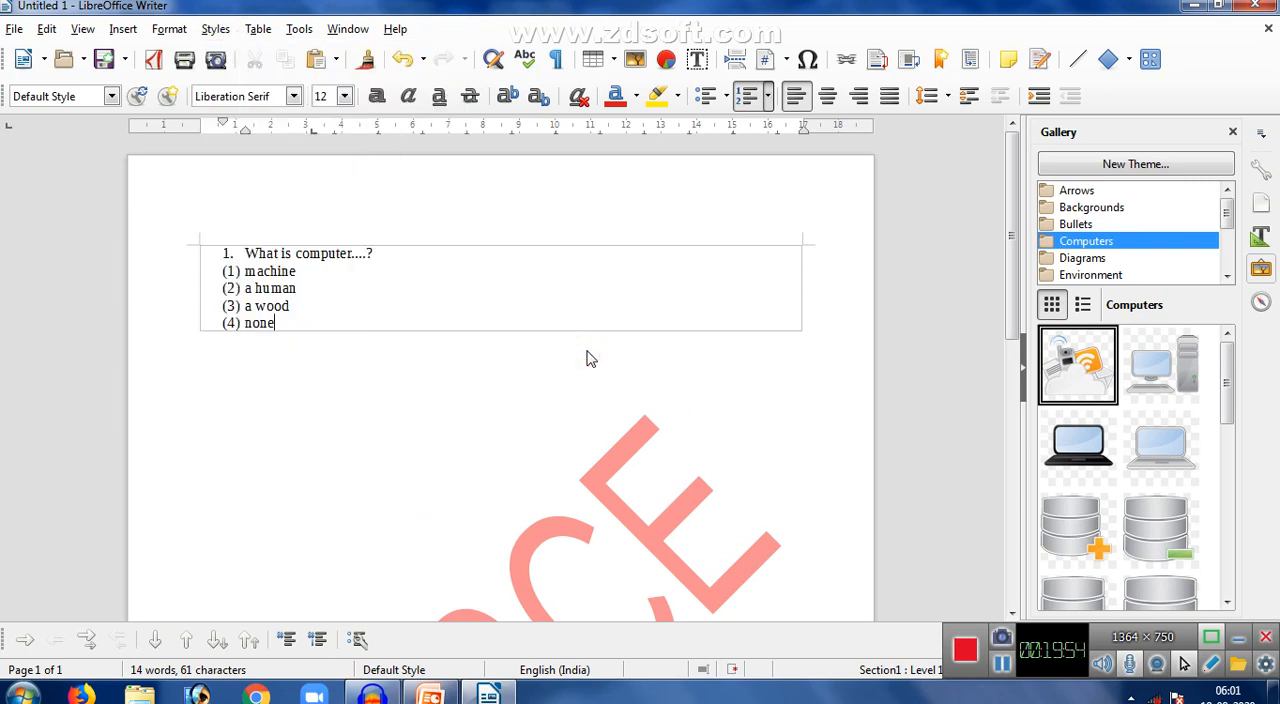